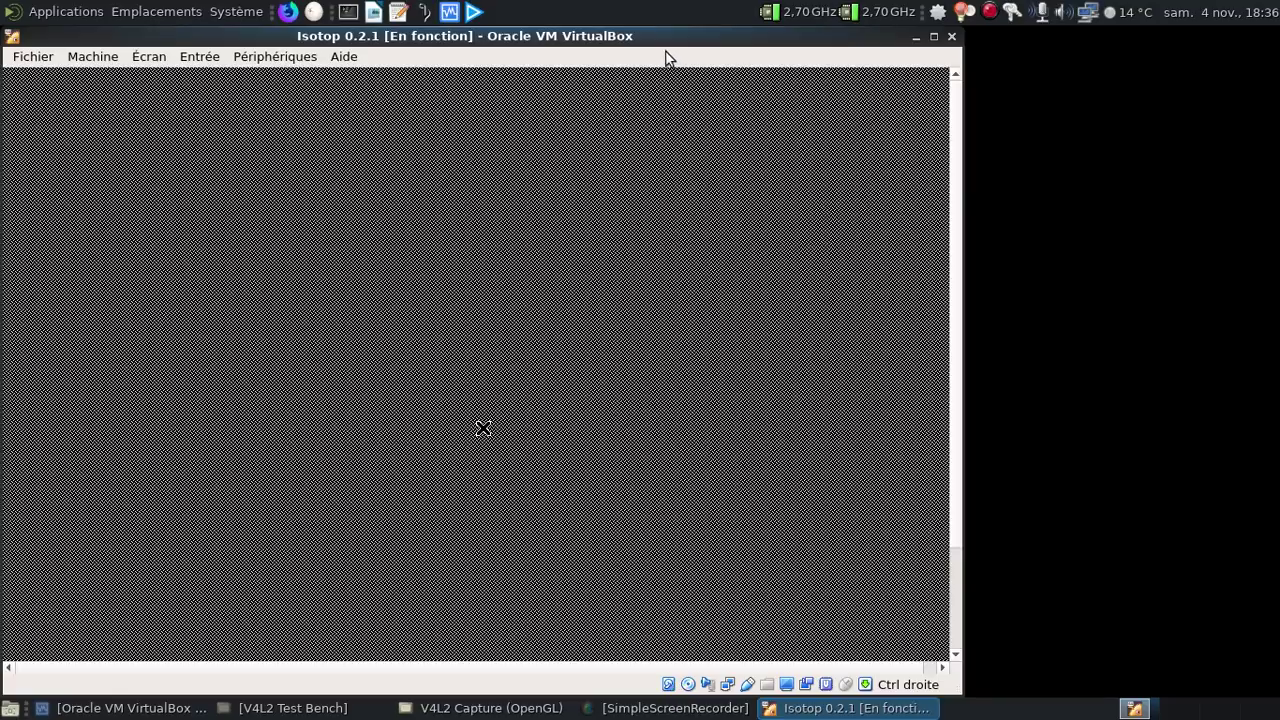
Log in to the Isotop guest at the xenodm prompt with the username and an empty password
{"action": "left_click_drag", "start_coordinate": [638, 36], "coordinate": [822, 57]}
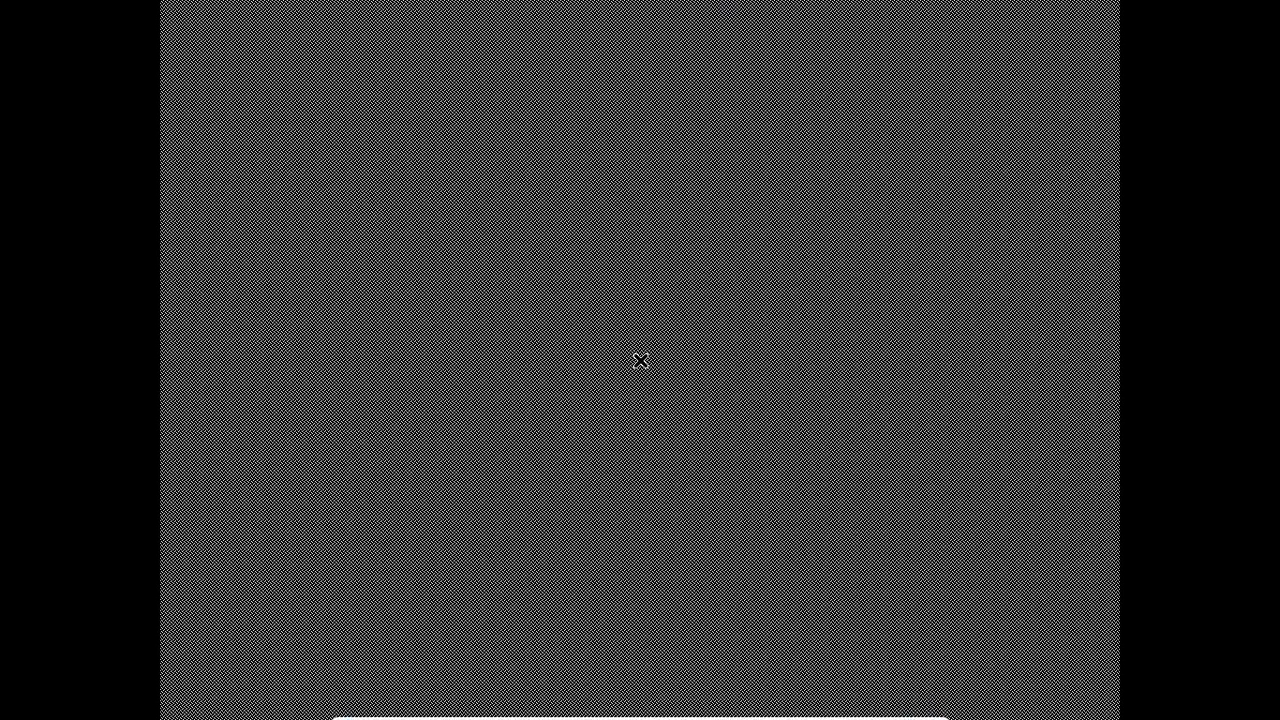
{"action": "type", "text": "fred"}
{"action": "key", "text": "Return"}
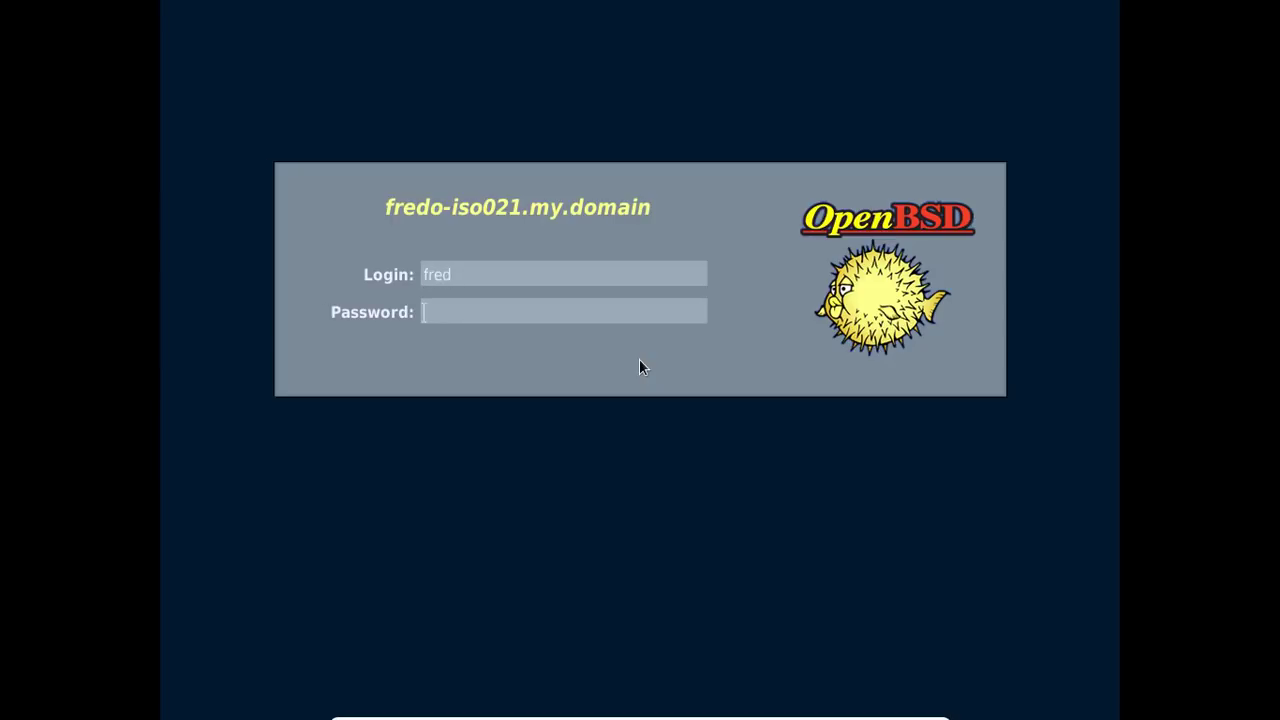
{"action": "key", "text": "Return"}
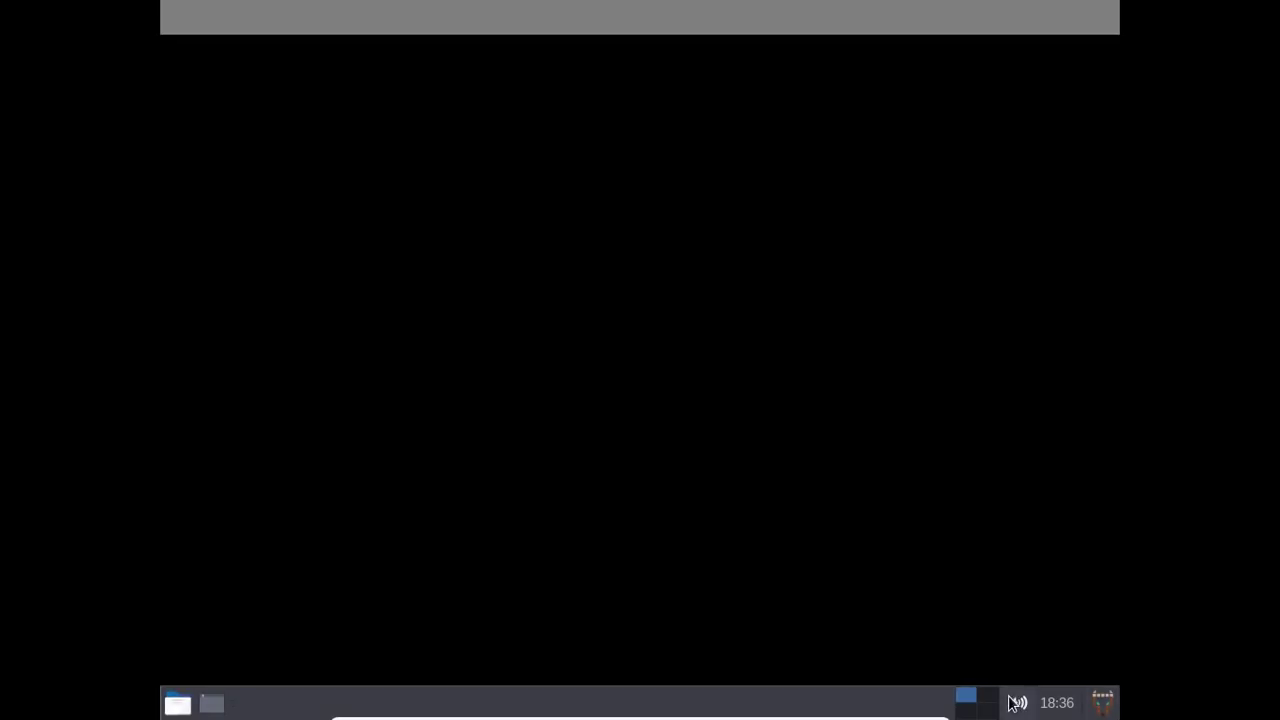
Check the OSS Mixer playback volume in Mélangeur audio from the panel volume icon, then close it
{"action": "left_click", "coordinate": [1016, 703]}
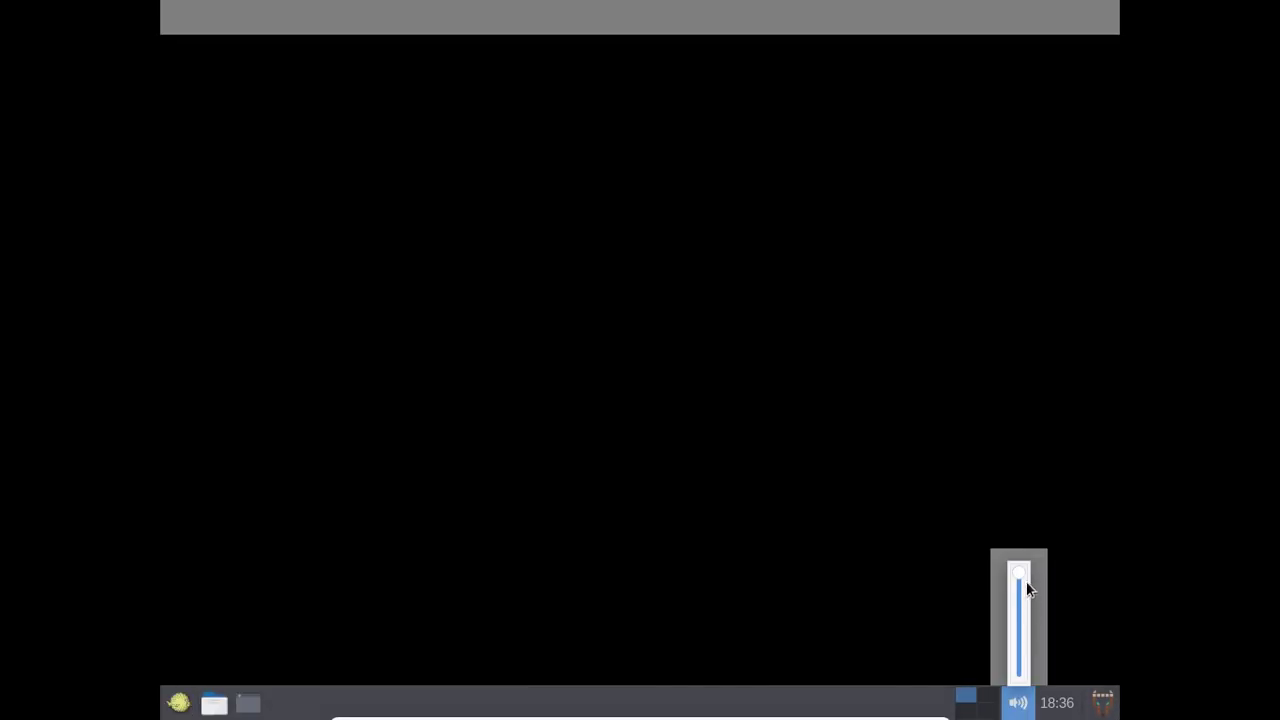
{"action": "left_click", "coordinate": [1020, 705]}
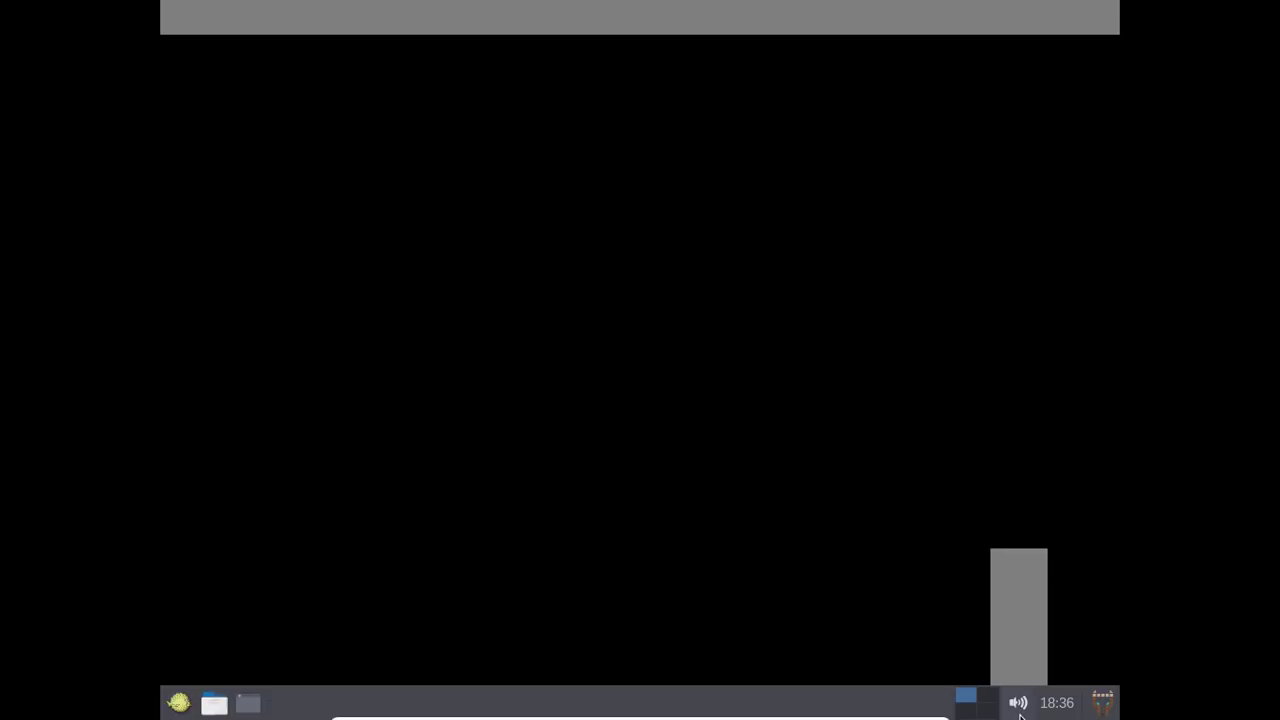
{"action": "right_click", "coordinate": [1020, 712]}
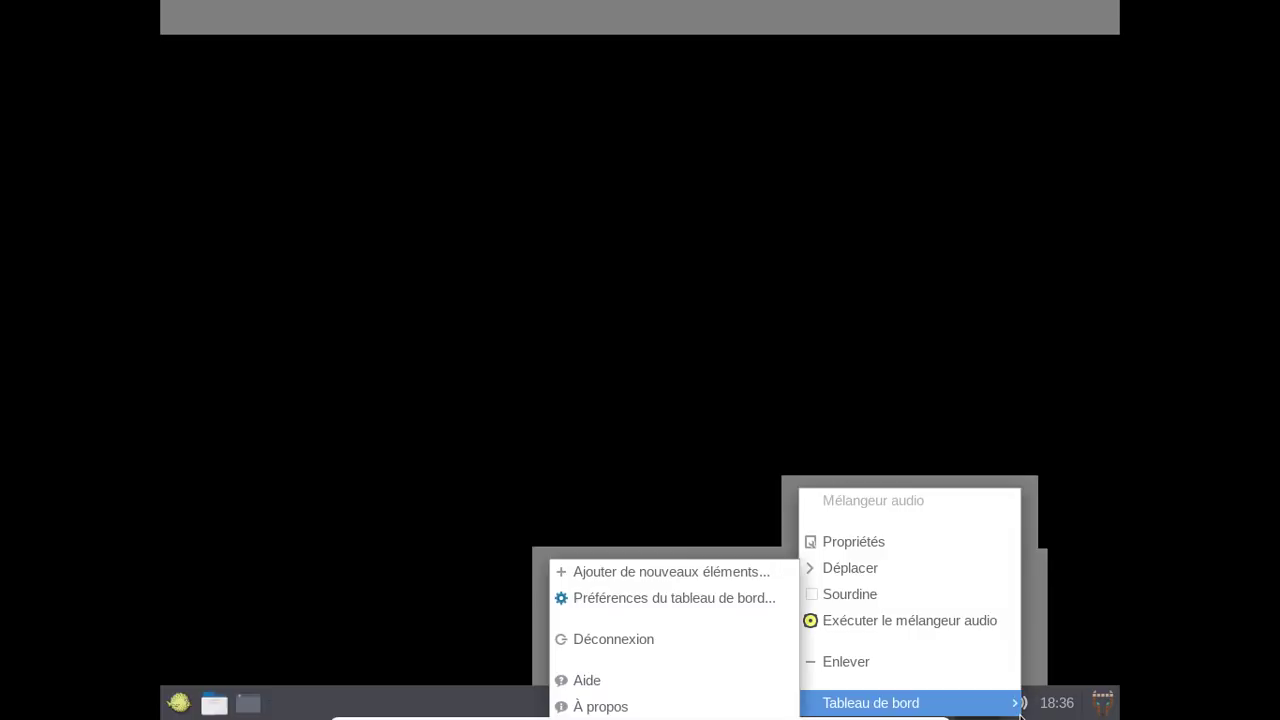
{"action": "left_click", "coordinate": [897, 620]}
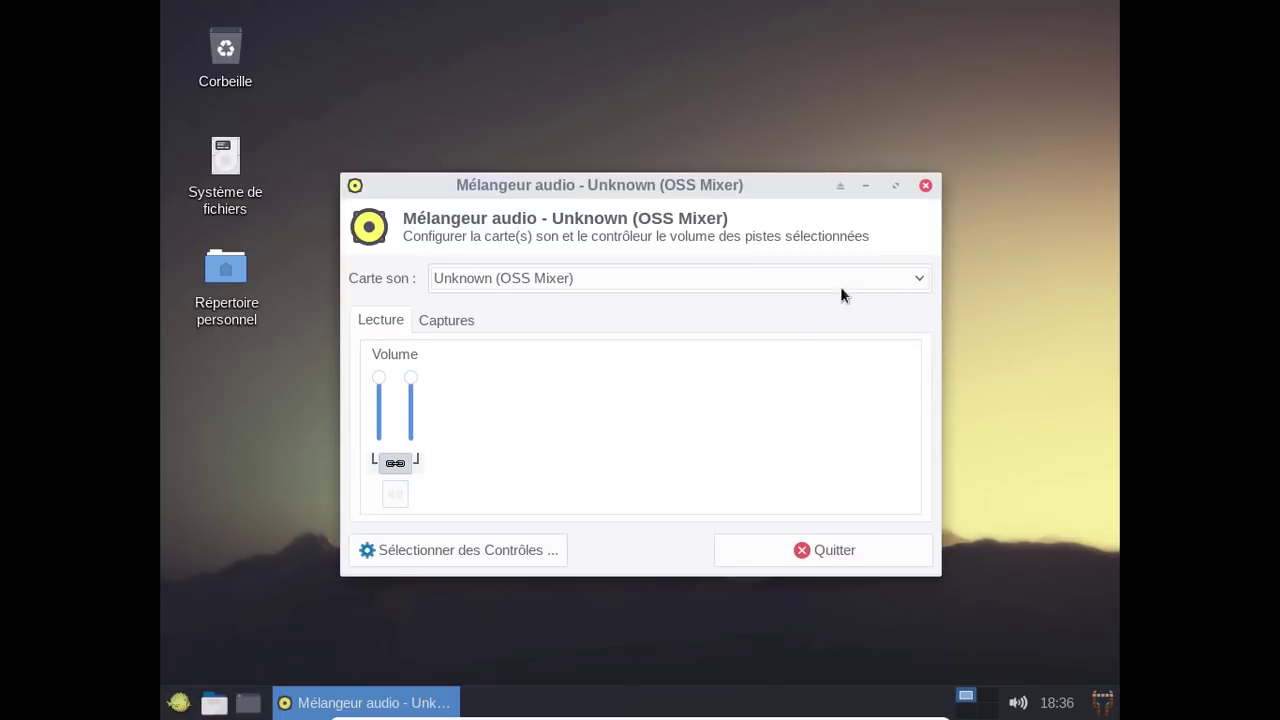
{"action": "left_click", "coordinate": [926, 186]}
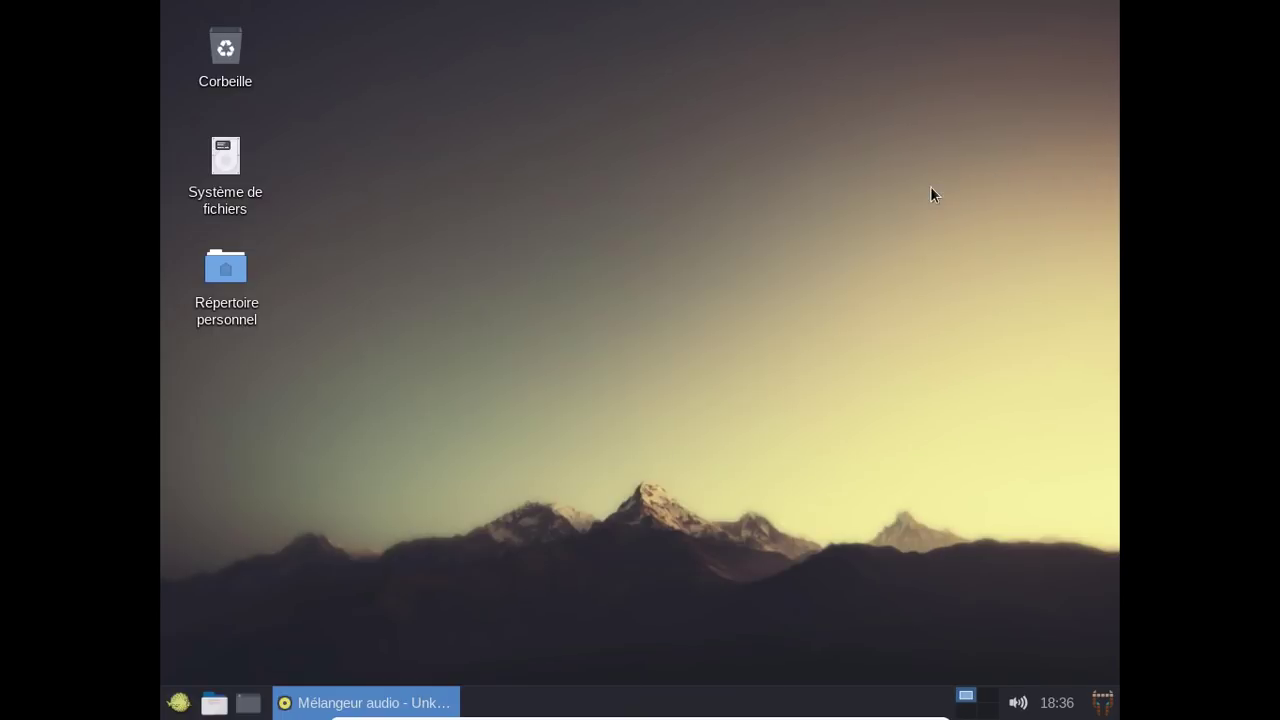
Launch OPaMa from the Système category and view its About box (version 0.2, MIT license)
{"action": "left_click", "coordinate": [180, 708]}
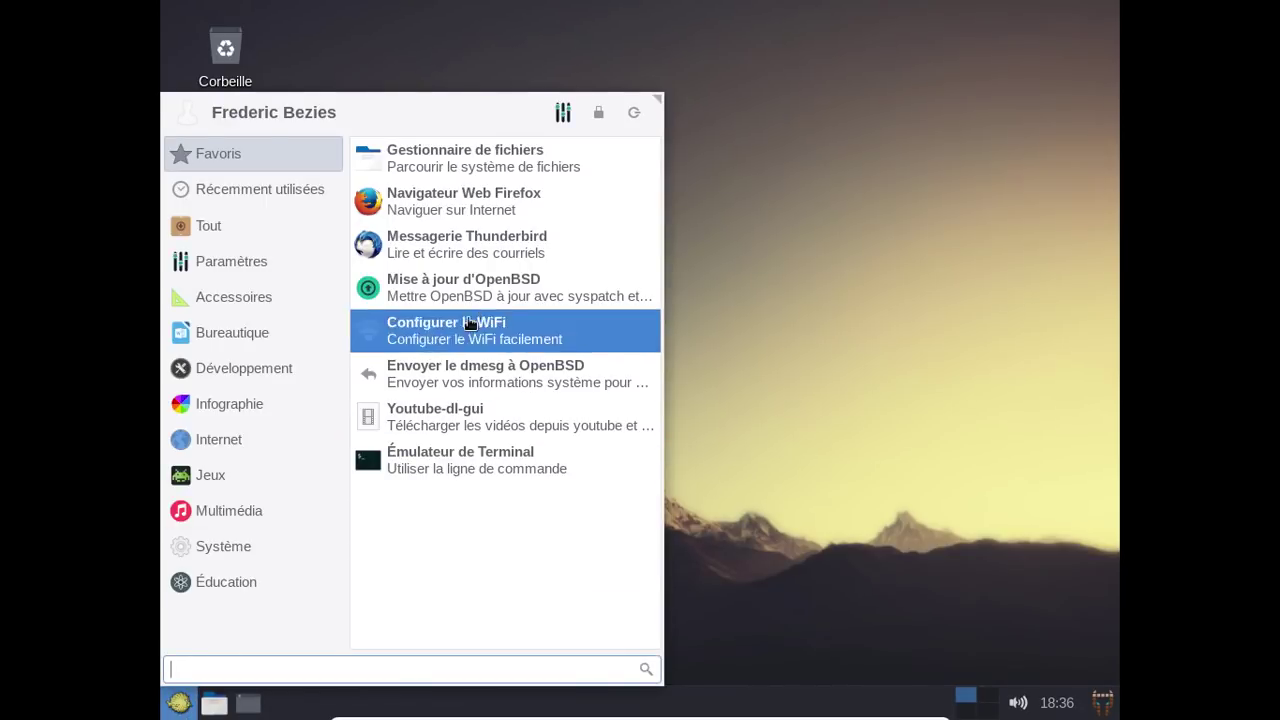
{"action": "left_click", "coordinate": [190, 550]}
{"action": "left_click", "coordinate": [457, 385]}
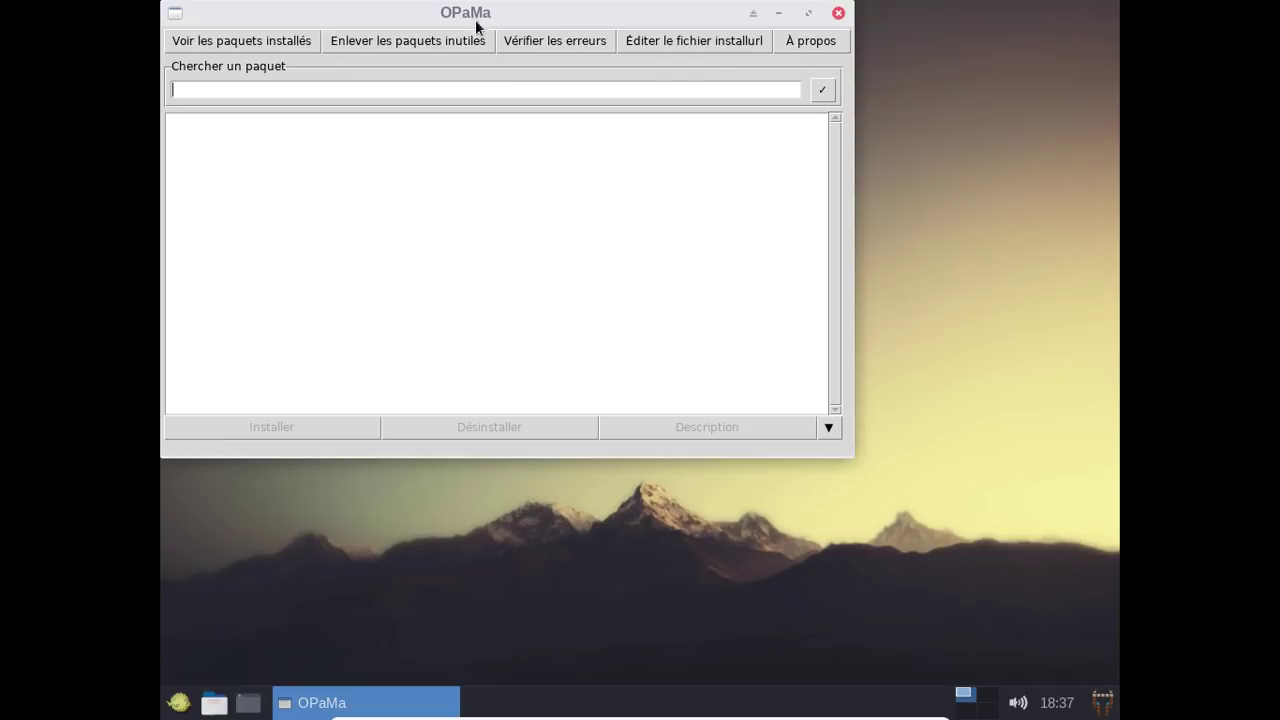
{"action": "left_click_drag", "start_coordinate": [472, 18], "coordinate": [625, 62]}
{"action": "left_click", "coordinate": [979, 84]}
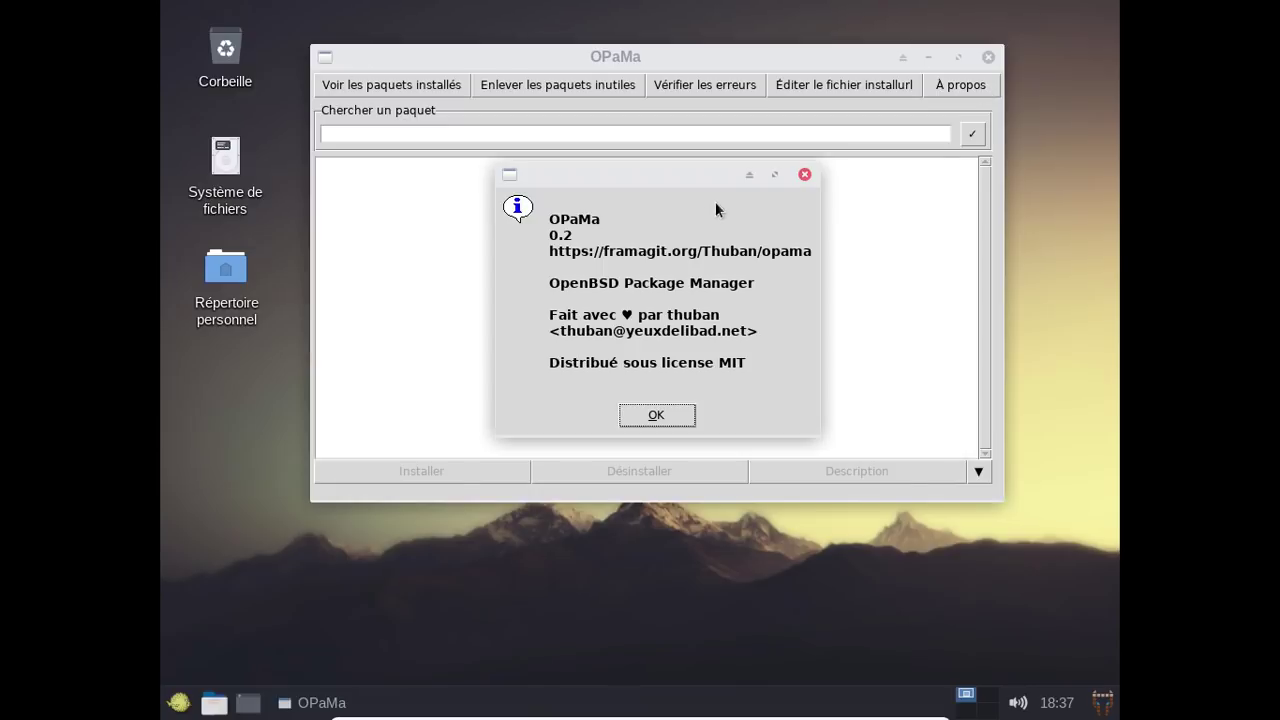
Close the About box and search OPaMa for 'hplip', finding 3 packages
{"action": "left_click", "coordinate": [804, 175]}
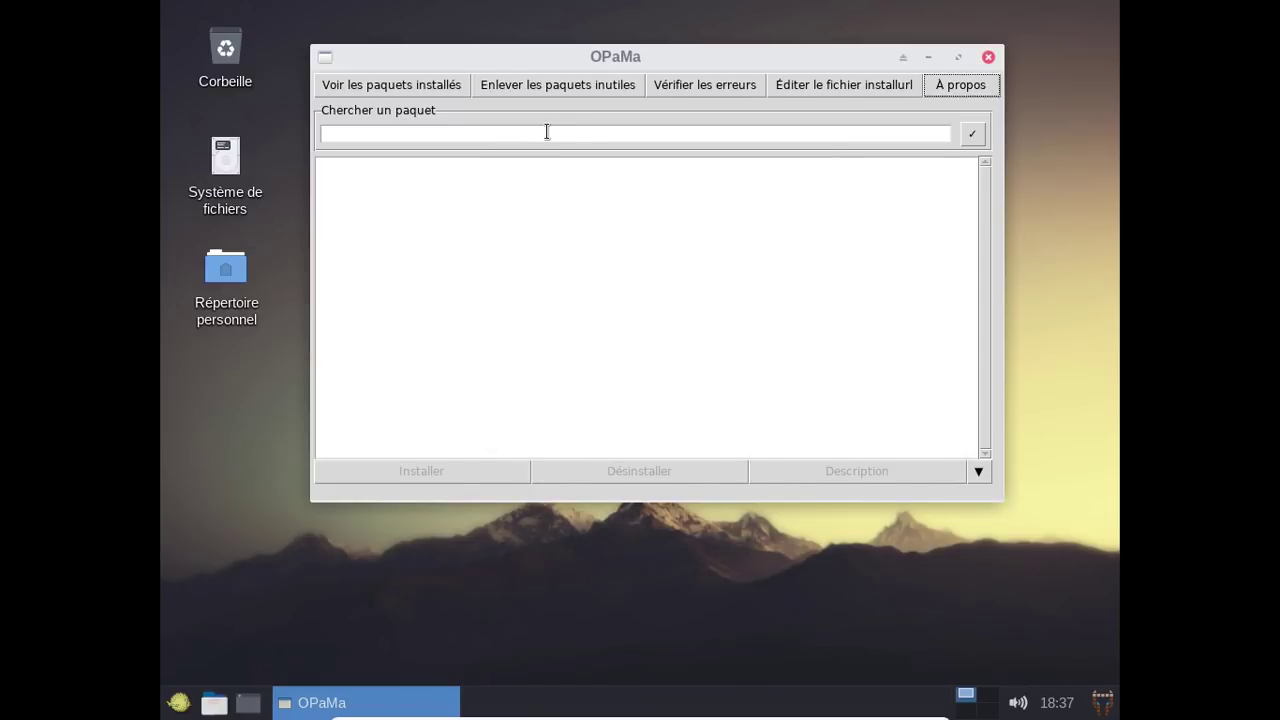
{"action": "type", "text": "hplip"}
{"action": "key", "text": "Return"}
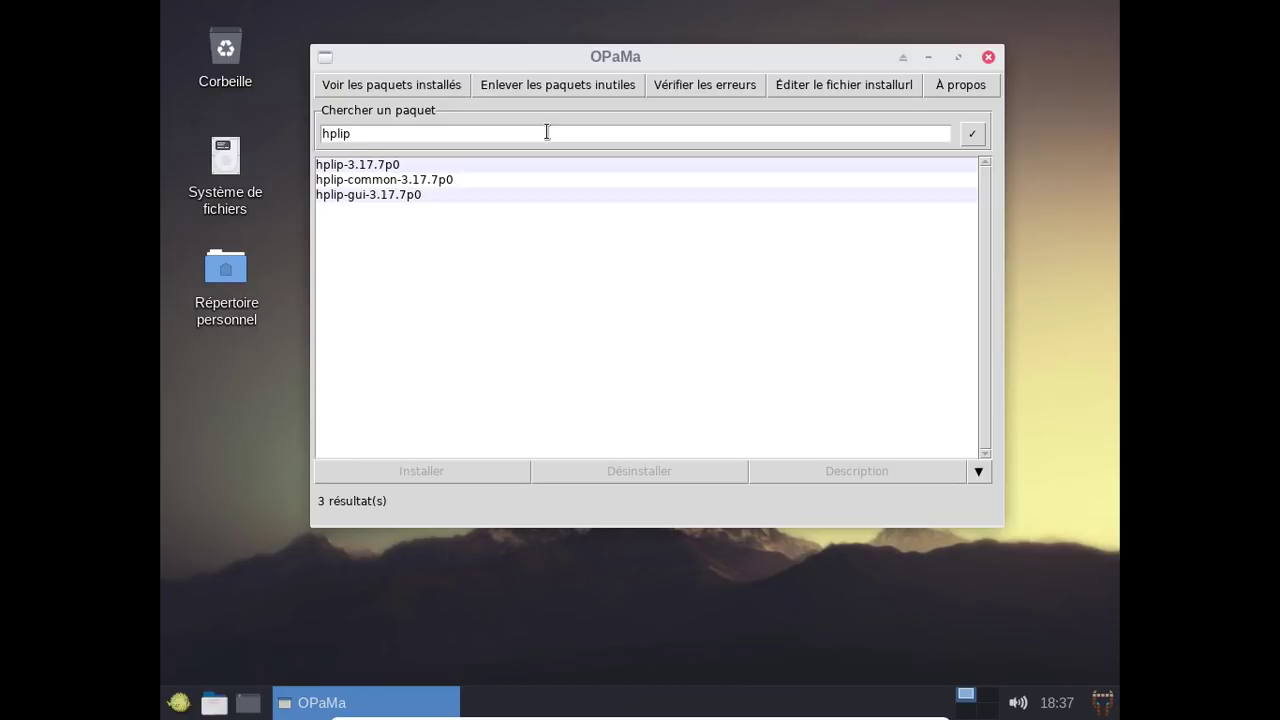
Read the hplip-gui-3.17.7p0 description and install that package
{"action": "left_click", "coordinate": [374, 197]}
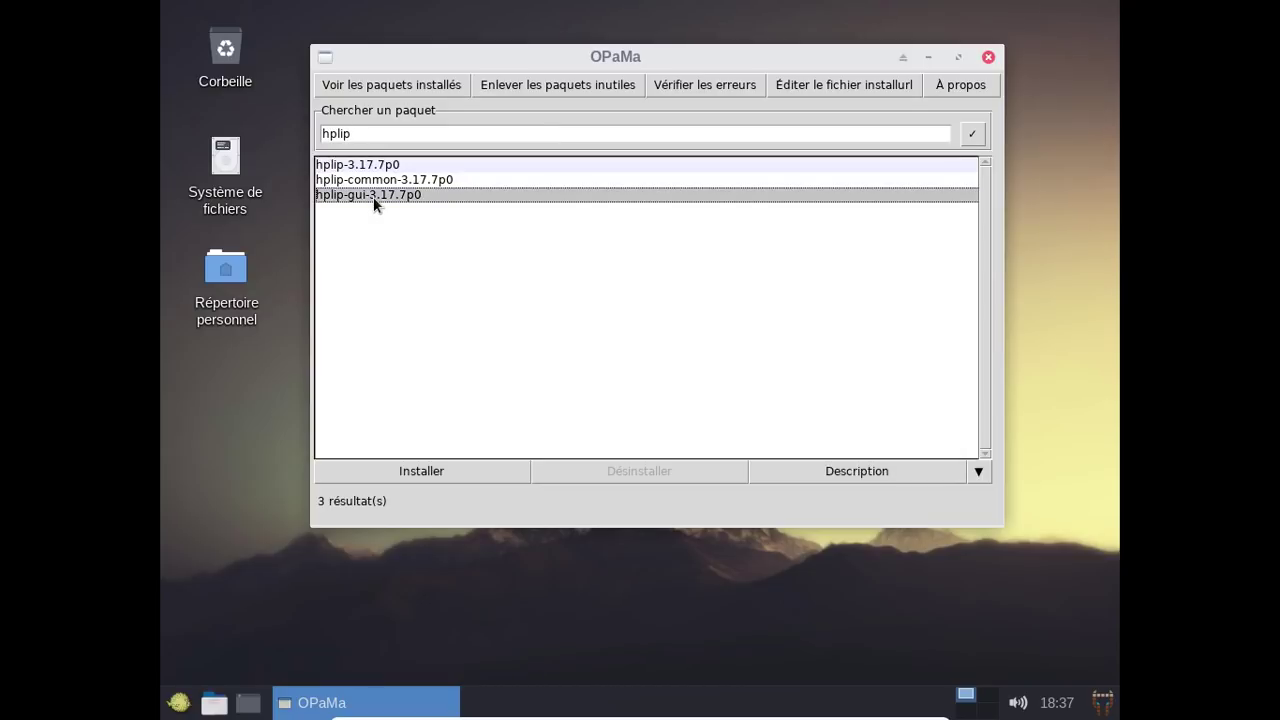
{"action": "left_click", "coordinate": [929, 478]}
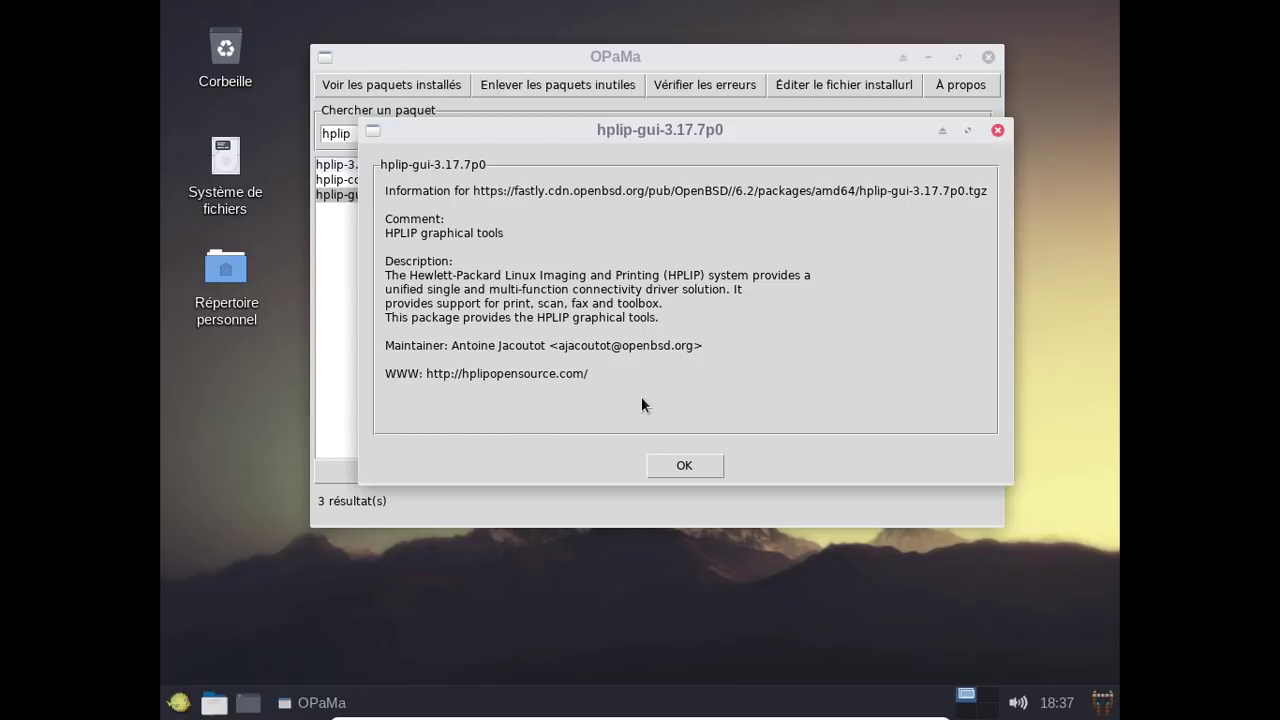
{"action": "left_click", "coordinate": [714, 463]}
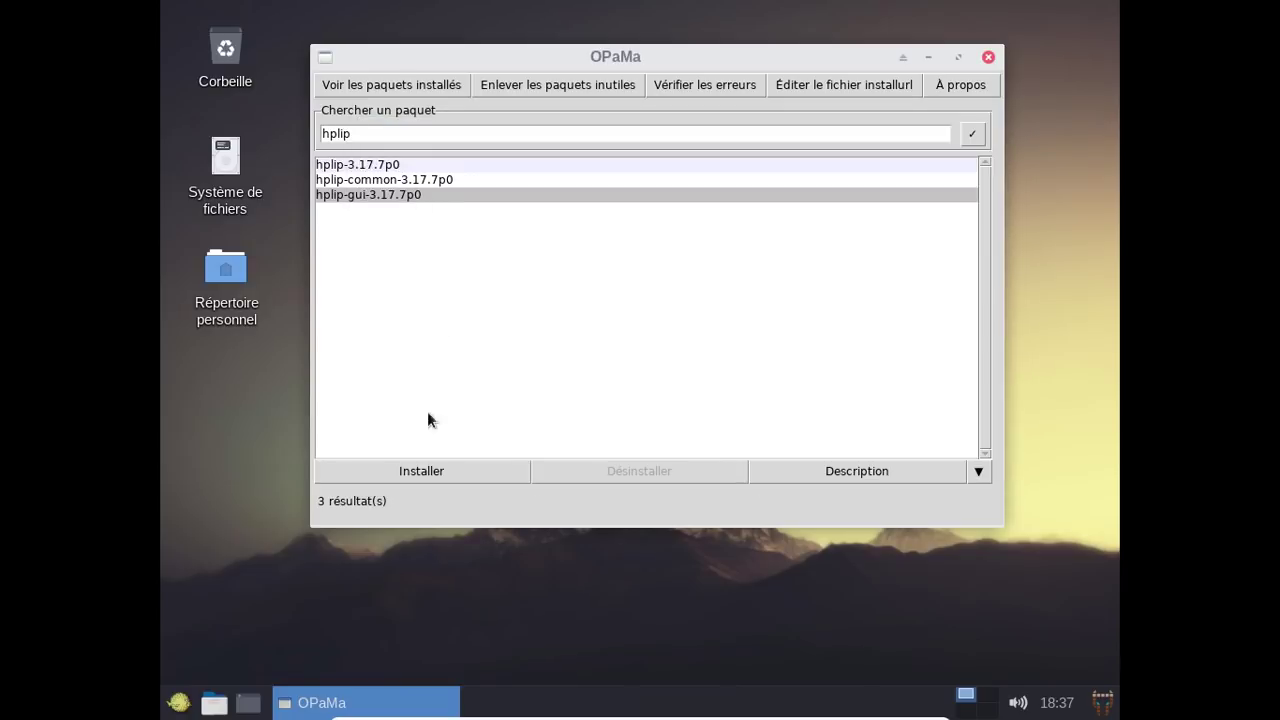
{"action": "left_click", "coordinate": [425, 468]}
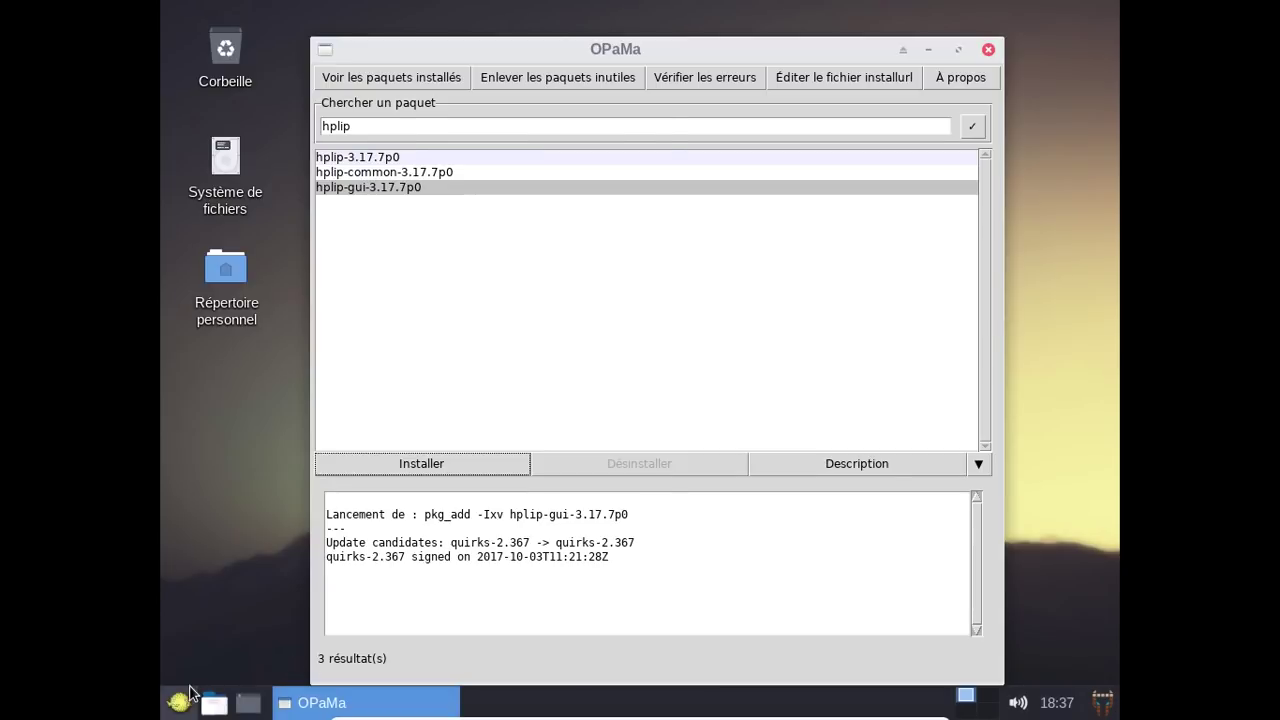
{"action": "left_click", "coordinate": [184, 696]}
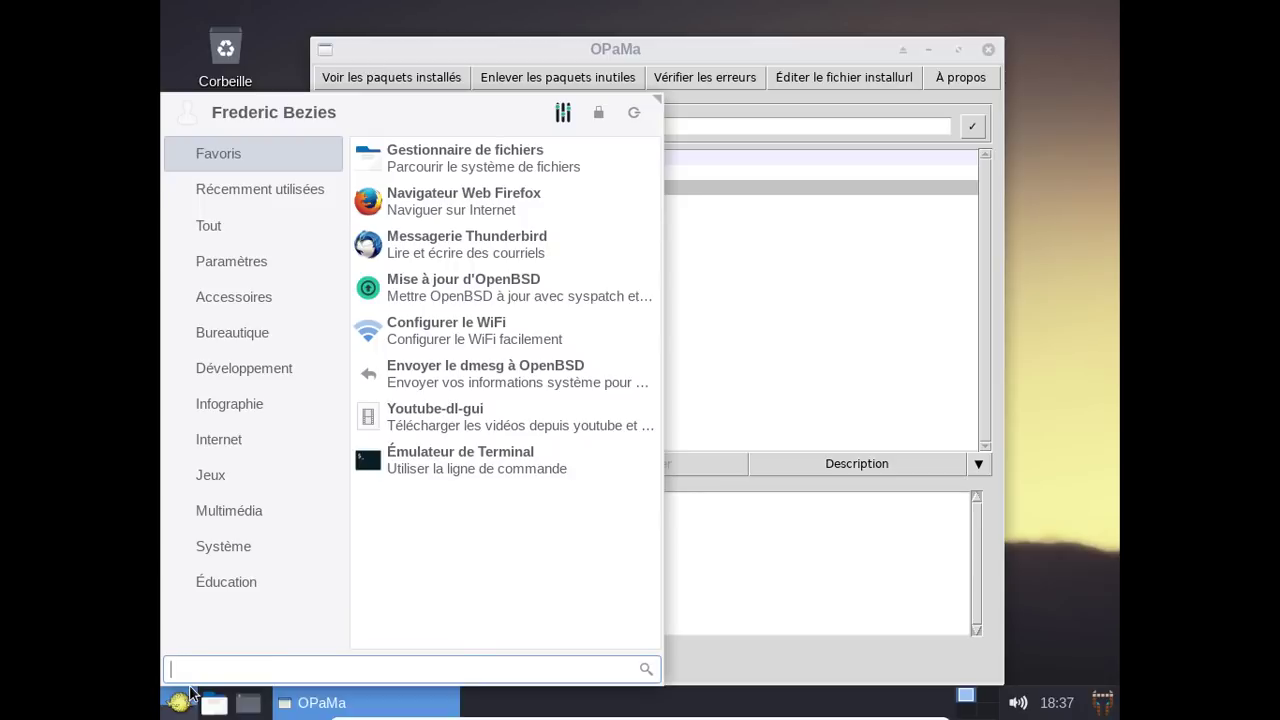
{"action": "left_click", "coordinate": [233, 284]}
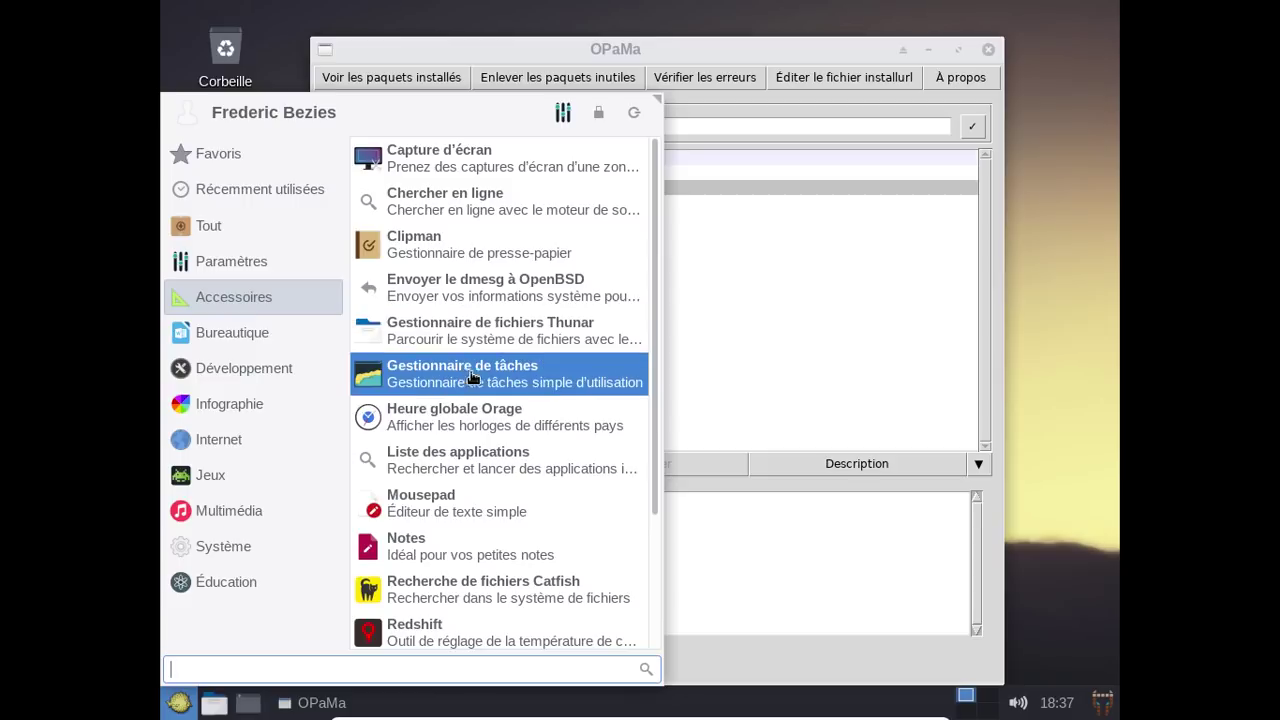
{"action": "scroll", "coordinate": [484, 534], "scroll_direction": "down", "scroll_amount": 3}
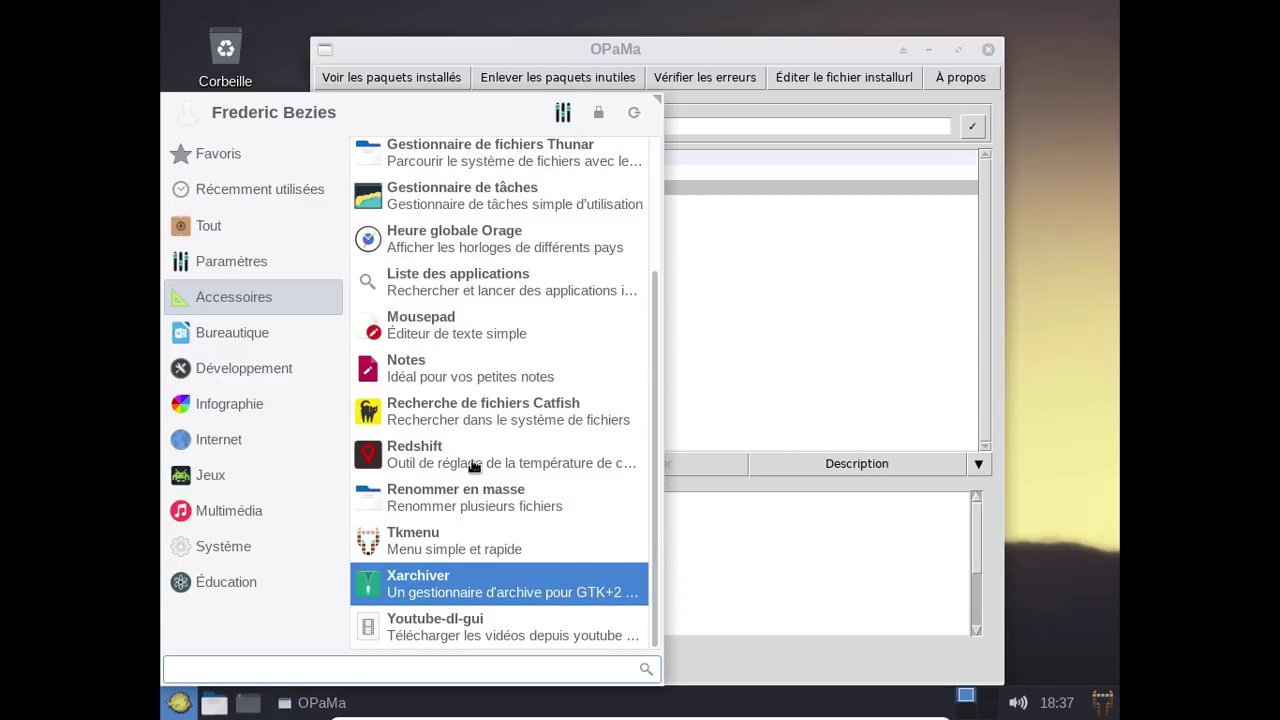
{"action": "scroll", "coordinate": [410, 250], "scroll_direction": "up", "scroll_amount": 3}
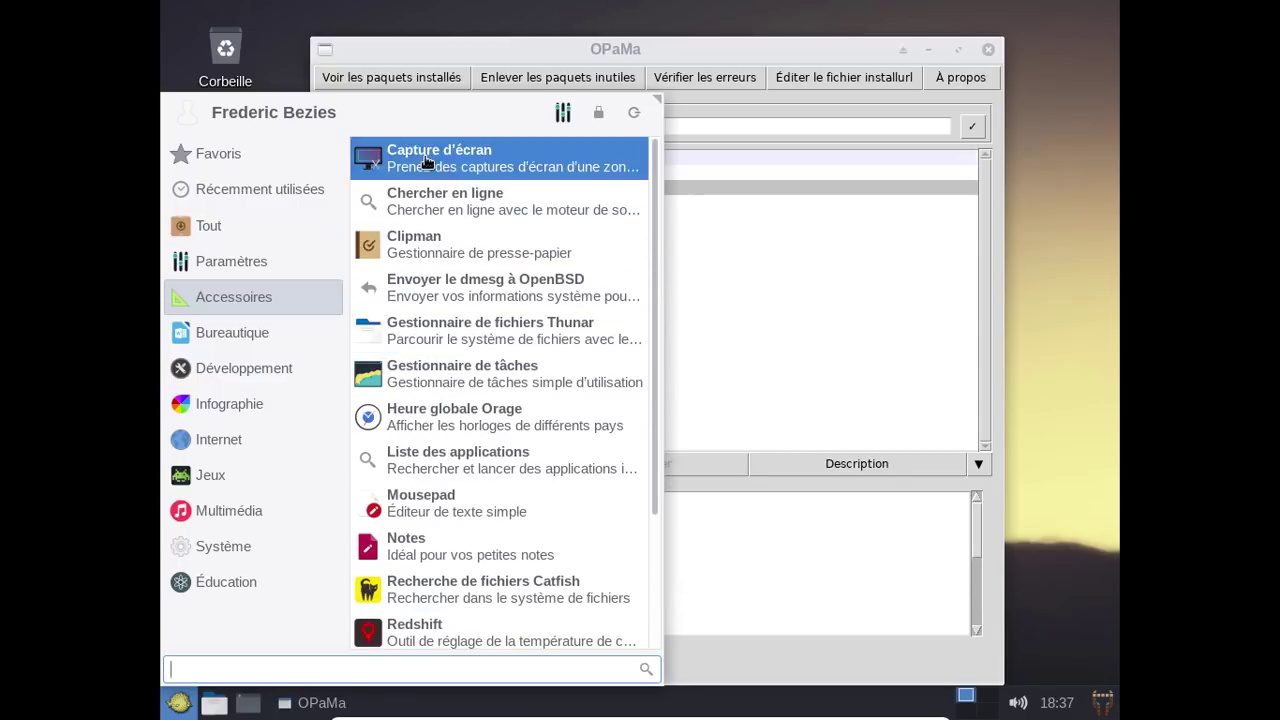
{"action": "left_click", "coordinate": [214, 340]}
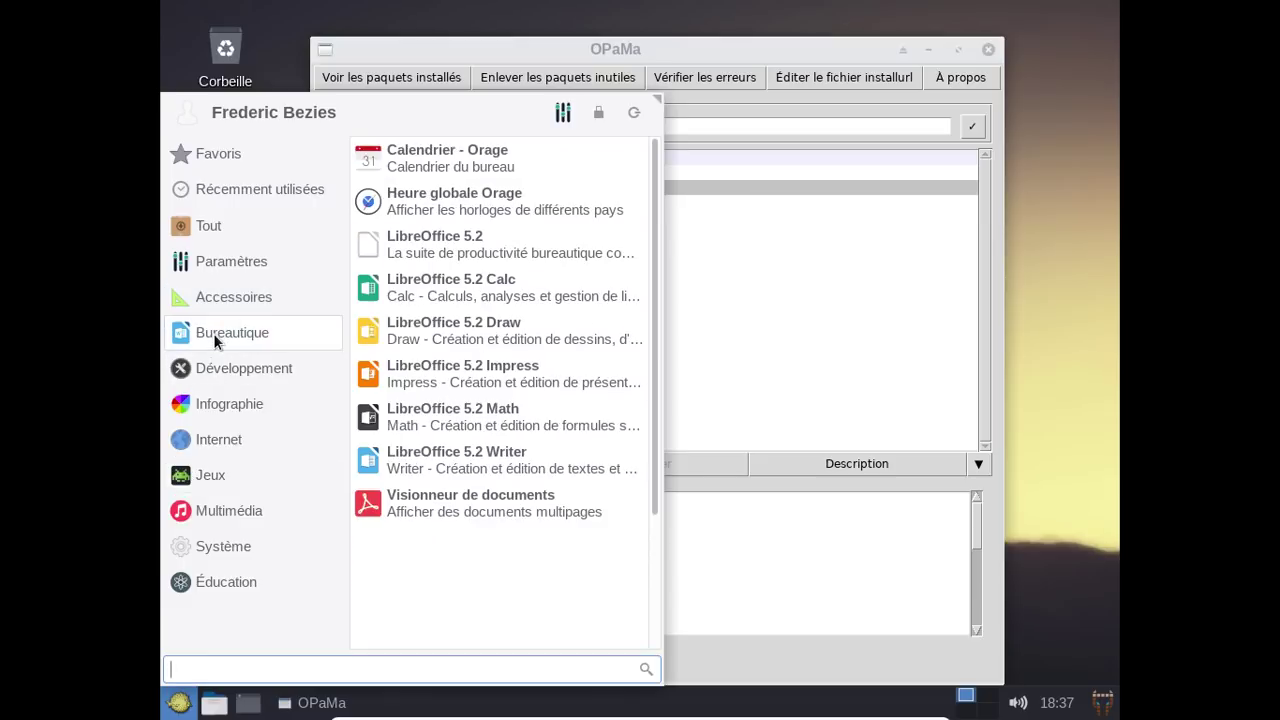
{"action": "left_click", "coordinate": [435, 497]}
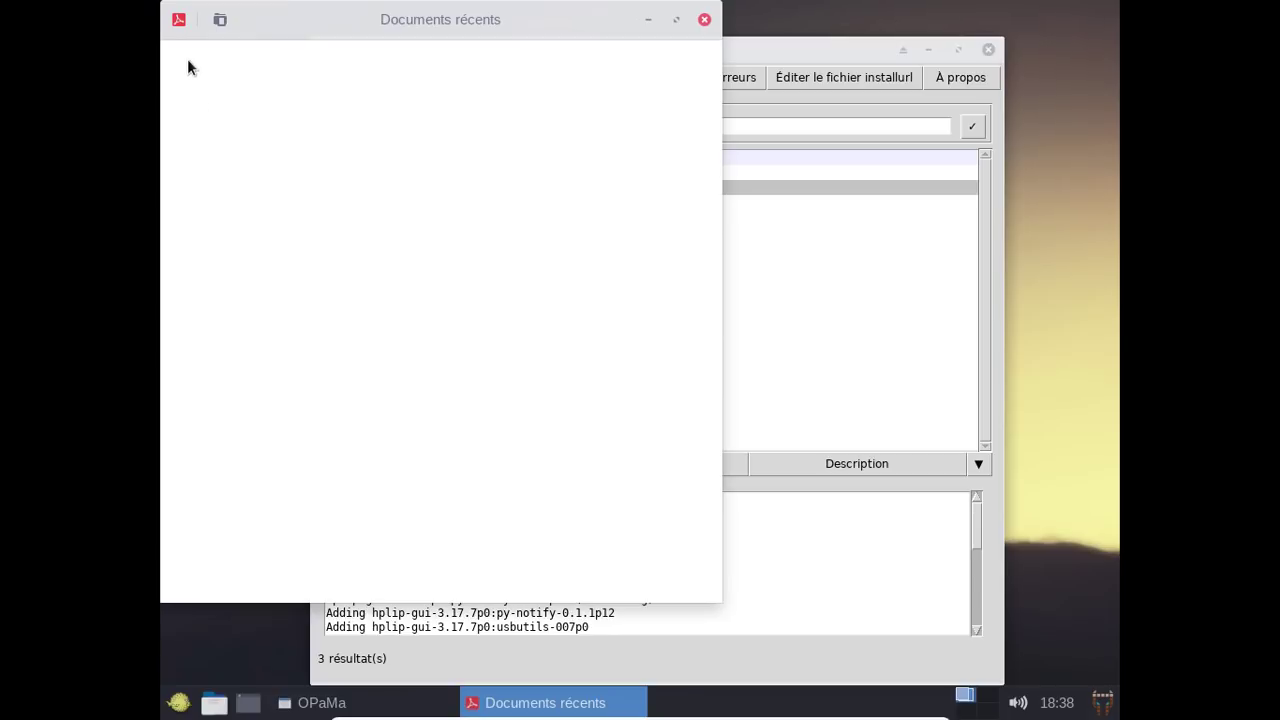
{"action": "left_click", "coordinate": [179, 19]}
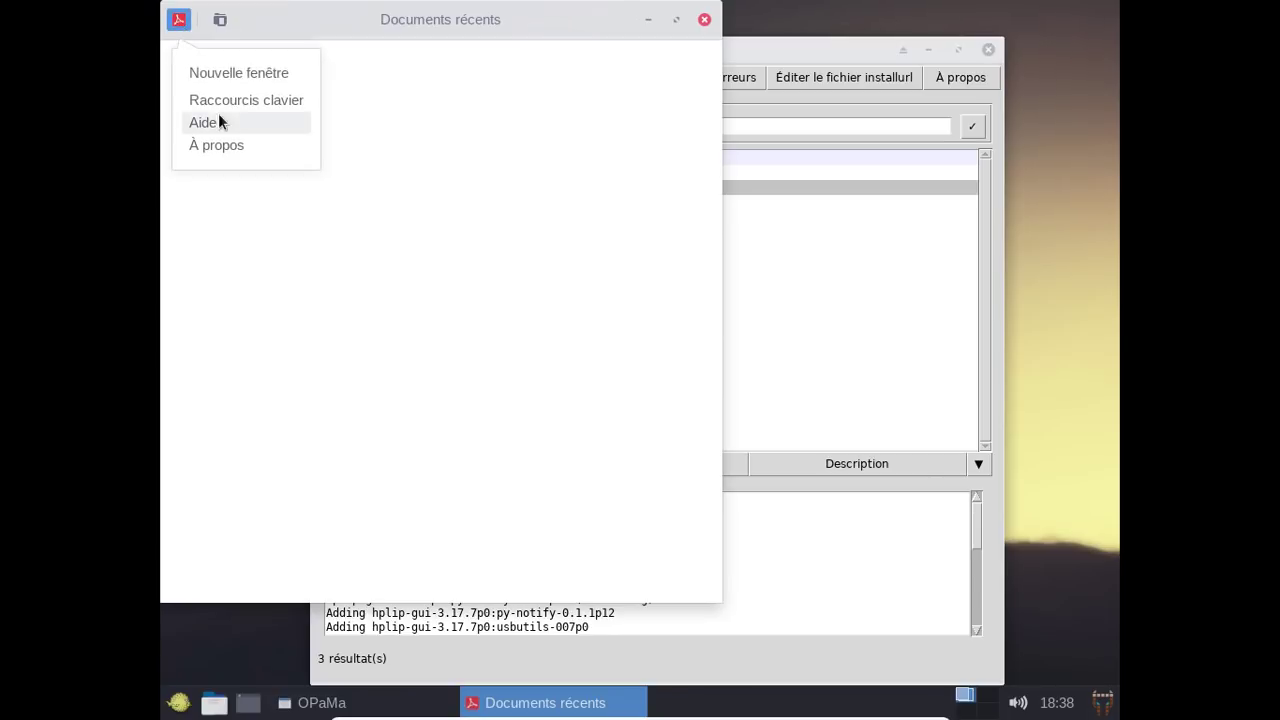
{"action": "left_click", "coordinate": [222, 145]}
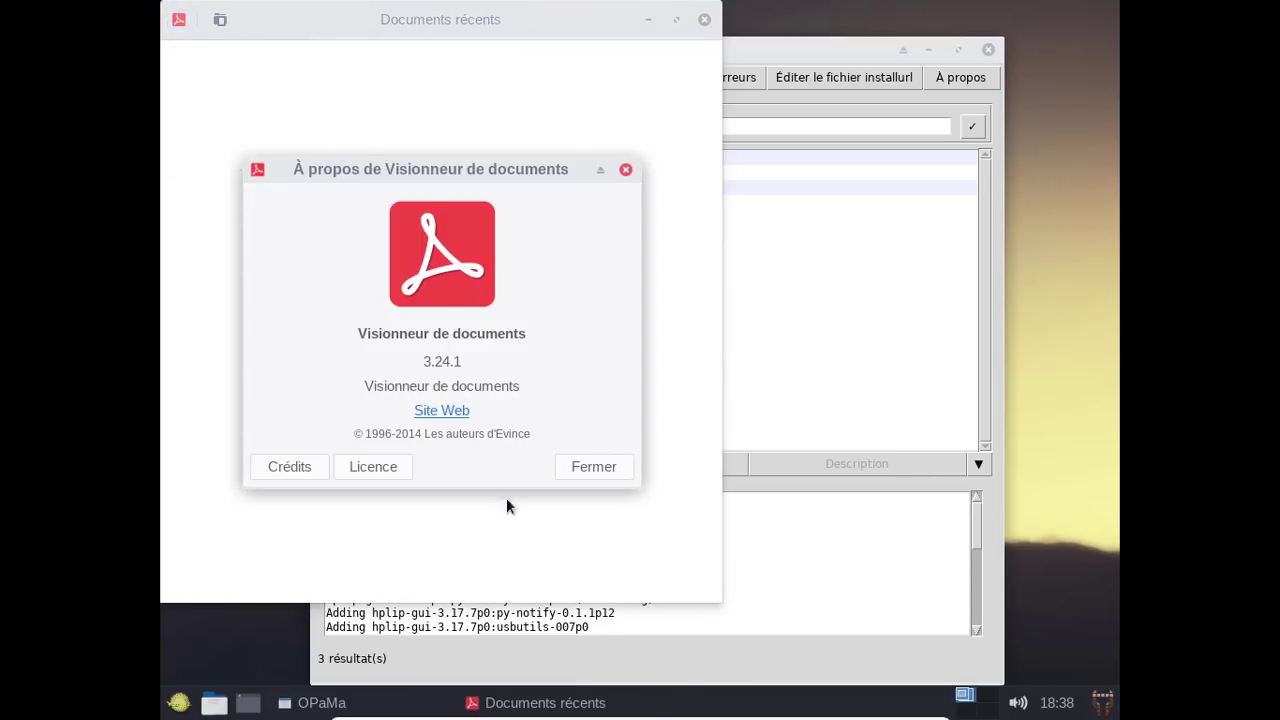
{"action": "left_click", "coordinate": [604, 469]}
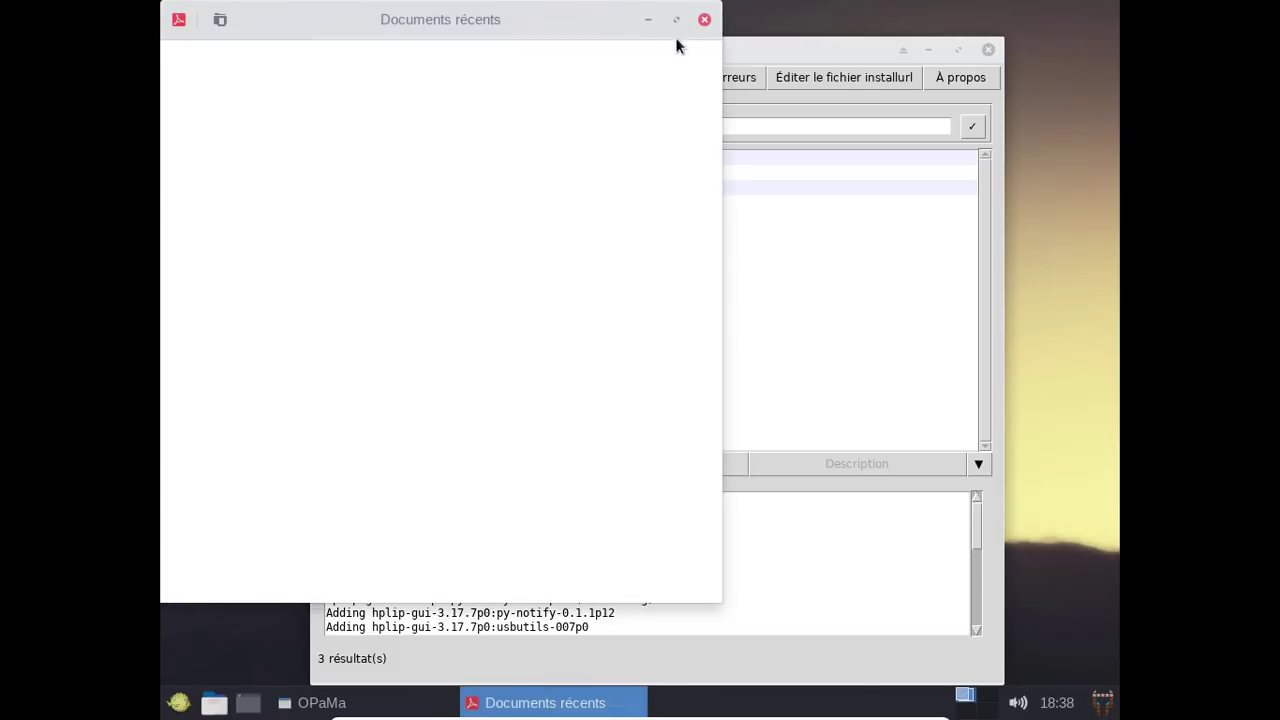
{"action": "left_click", "coordinate": [704, 20]}
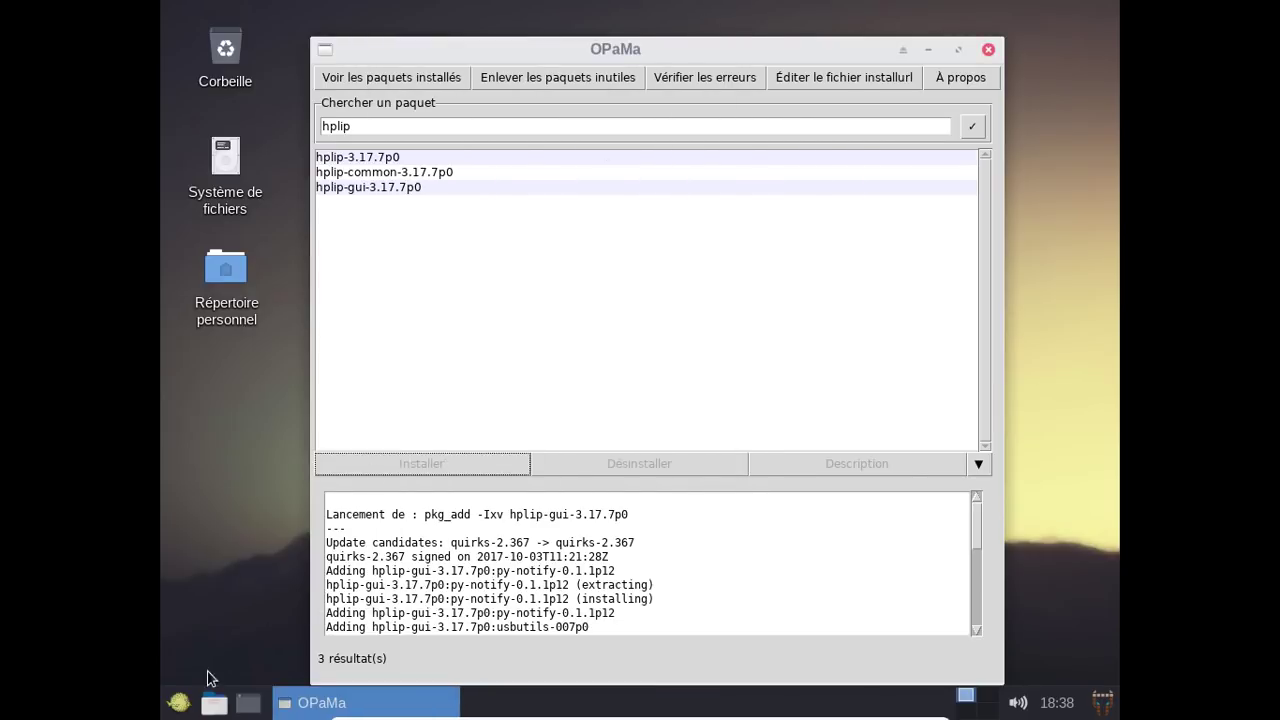
Launch Freeciv (gtk3) from Jeux, try a new game (local server fails), then quit Freeciv
{"action": "left_click", "coordinate": [180, 700]}
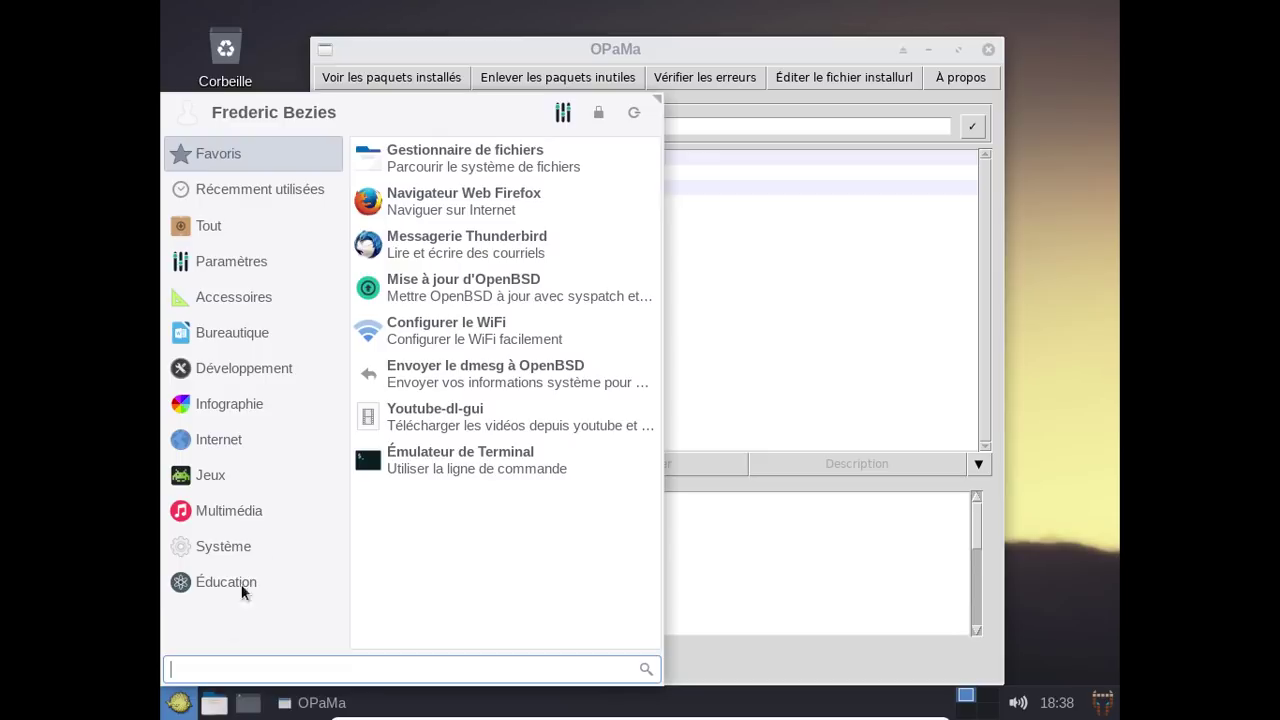
{"action": "left_click", "coordinate": [252, 402]}
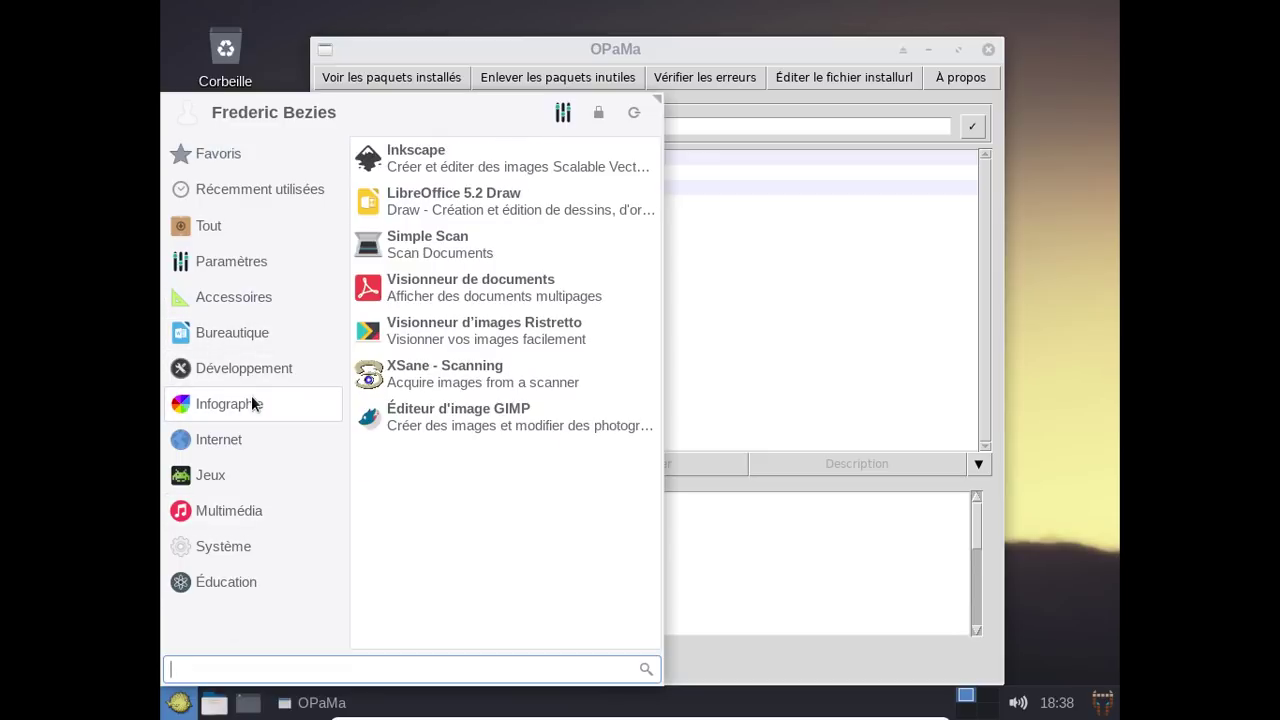
{"action": "left_click", "coordinate": [244, 446]}
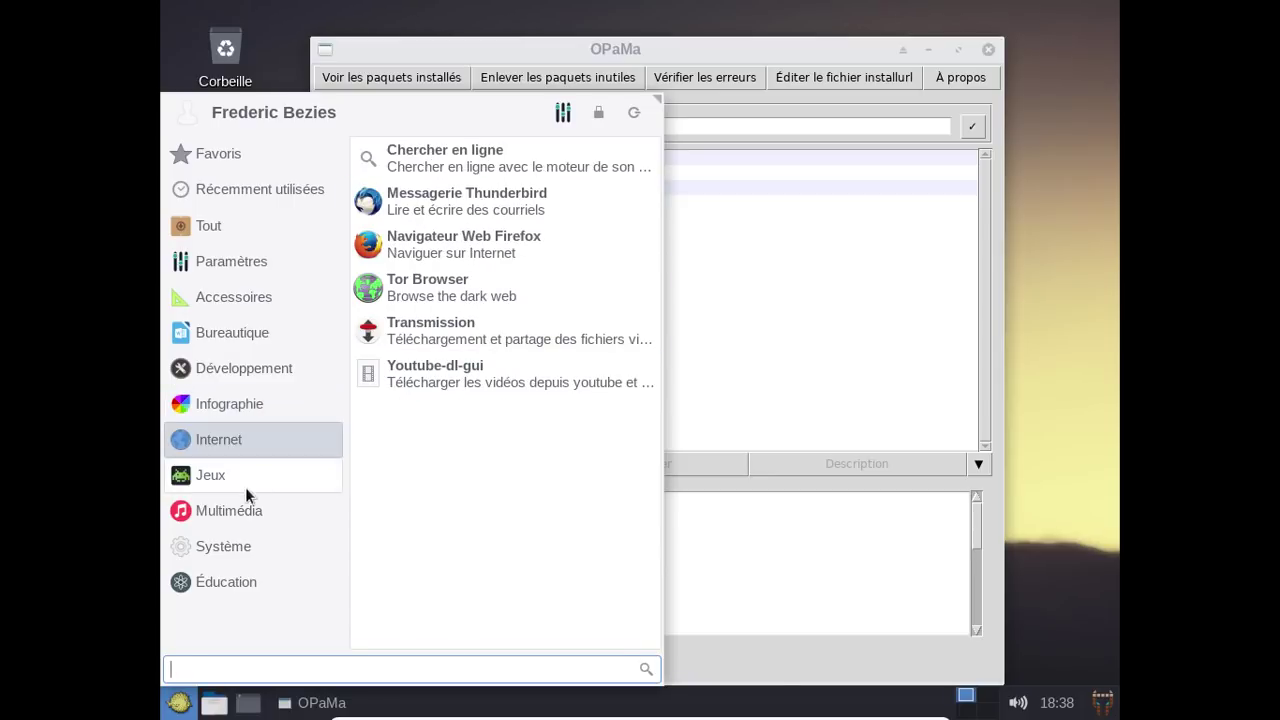
{"action": "left_click", "coordinate": [216, 481]}
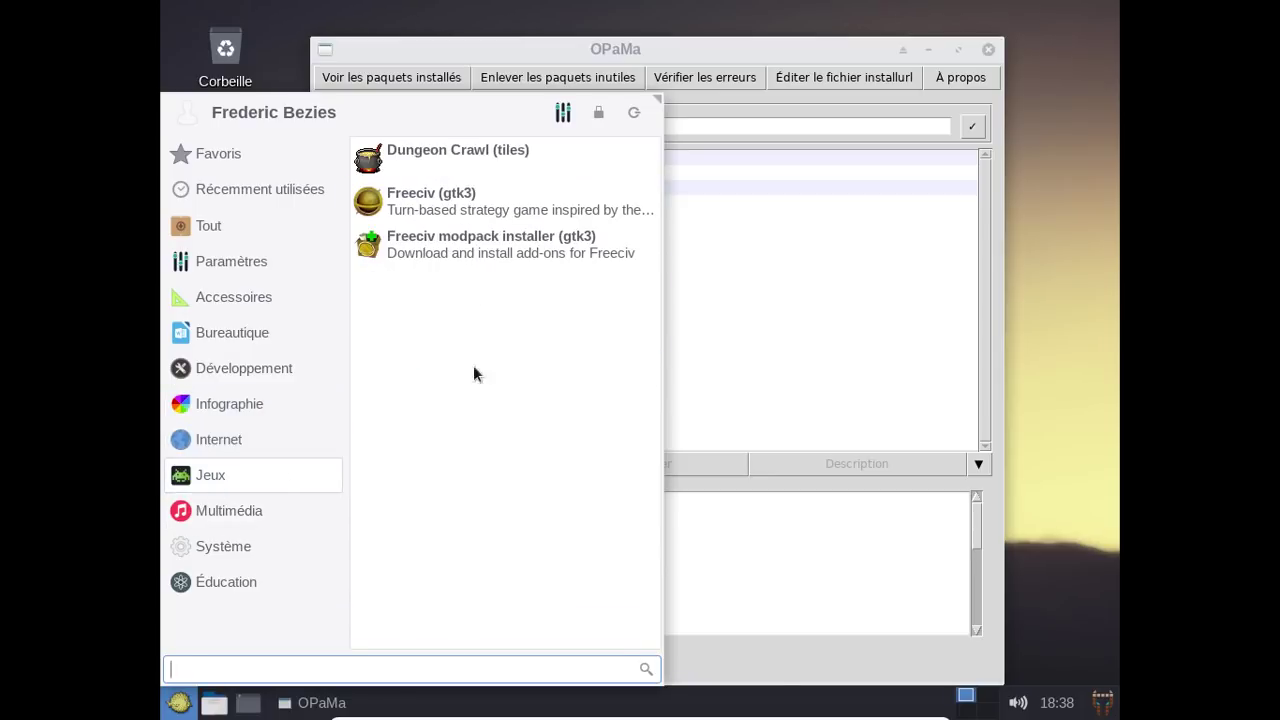
{"action": "left_click", "coordinate": [476, 218]}
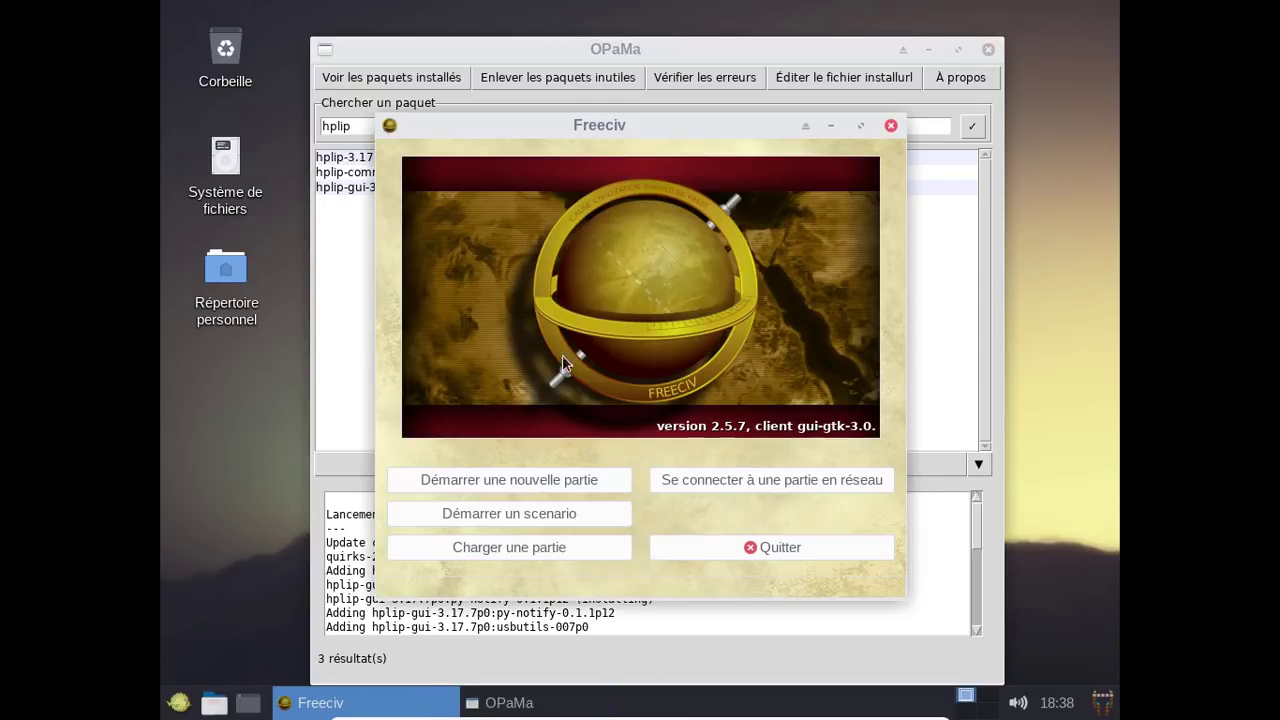
{"action": "left_click", "coordinate": [594, 480]}
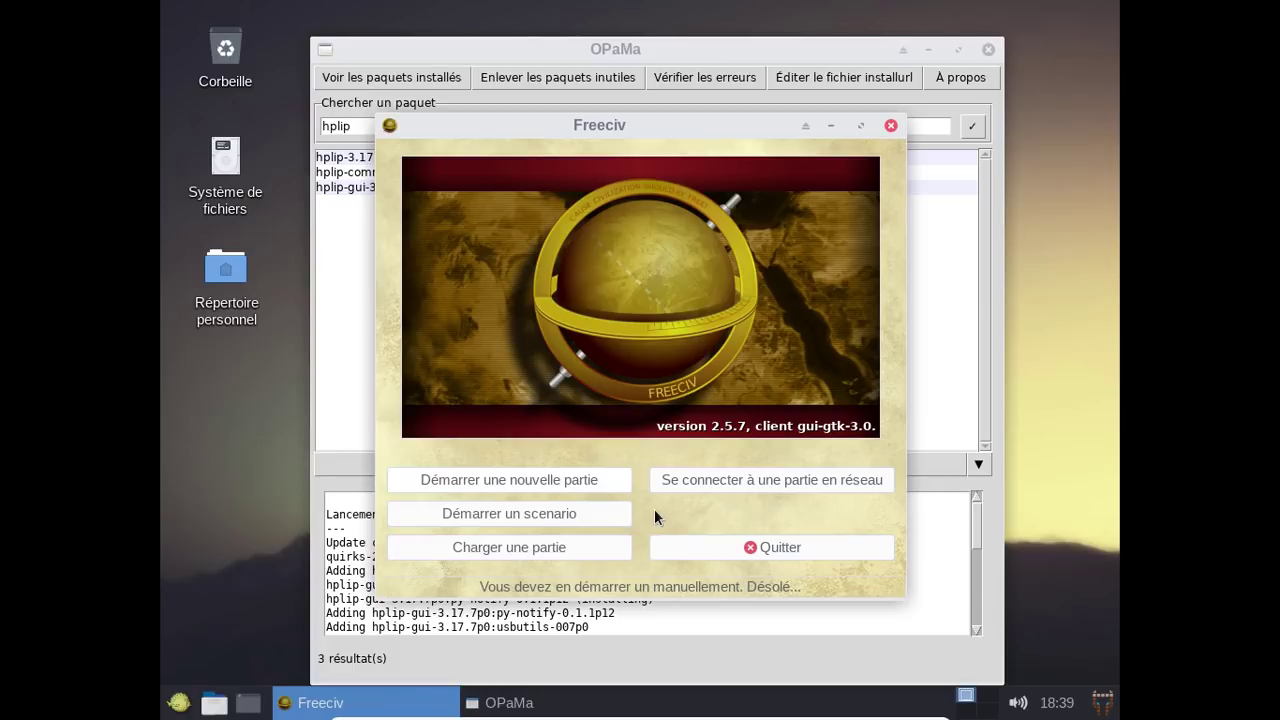
{"action": "left_click", "coordinate": [697, 547]}
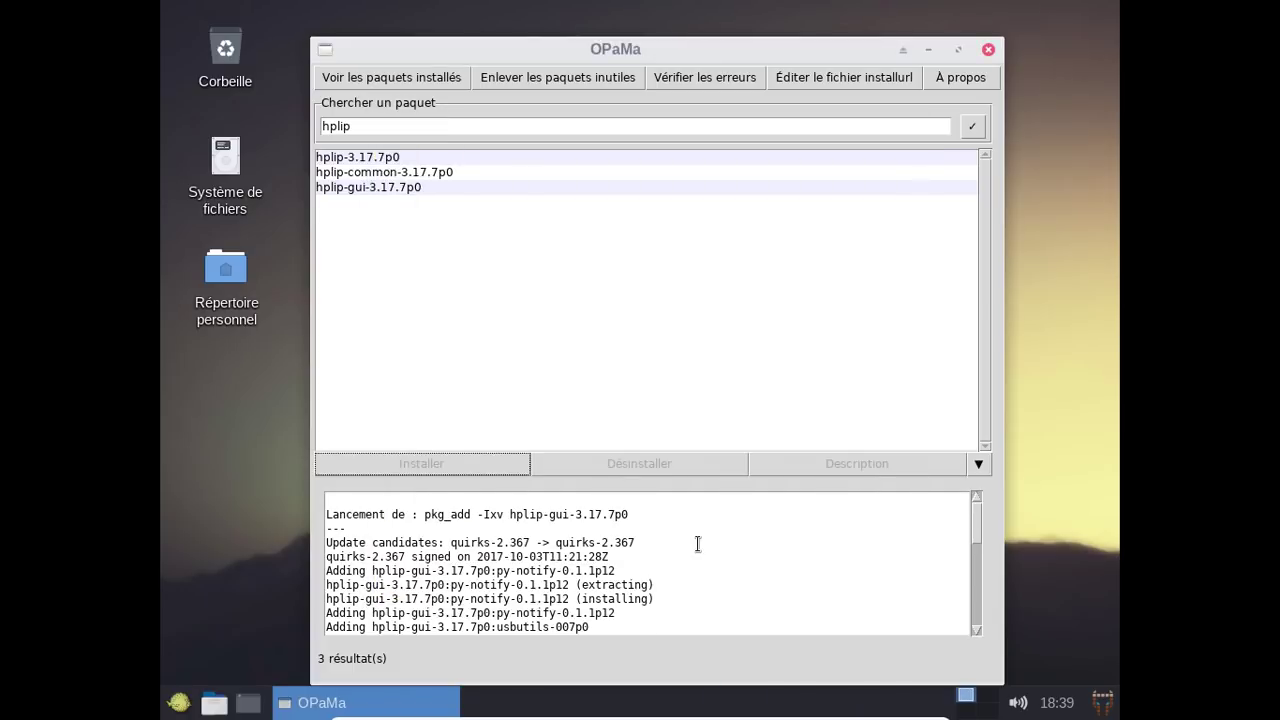
Launch the DeaDBeeF music player from the Multimédia category
{"action": "left_click", "coordinate": [178, 702]}
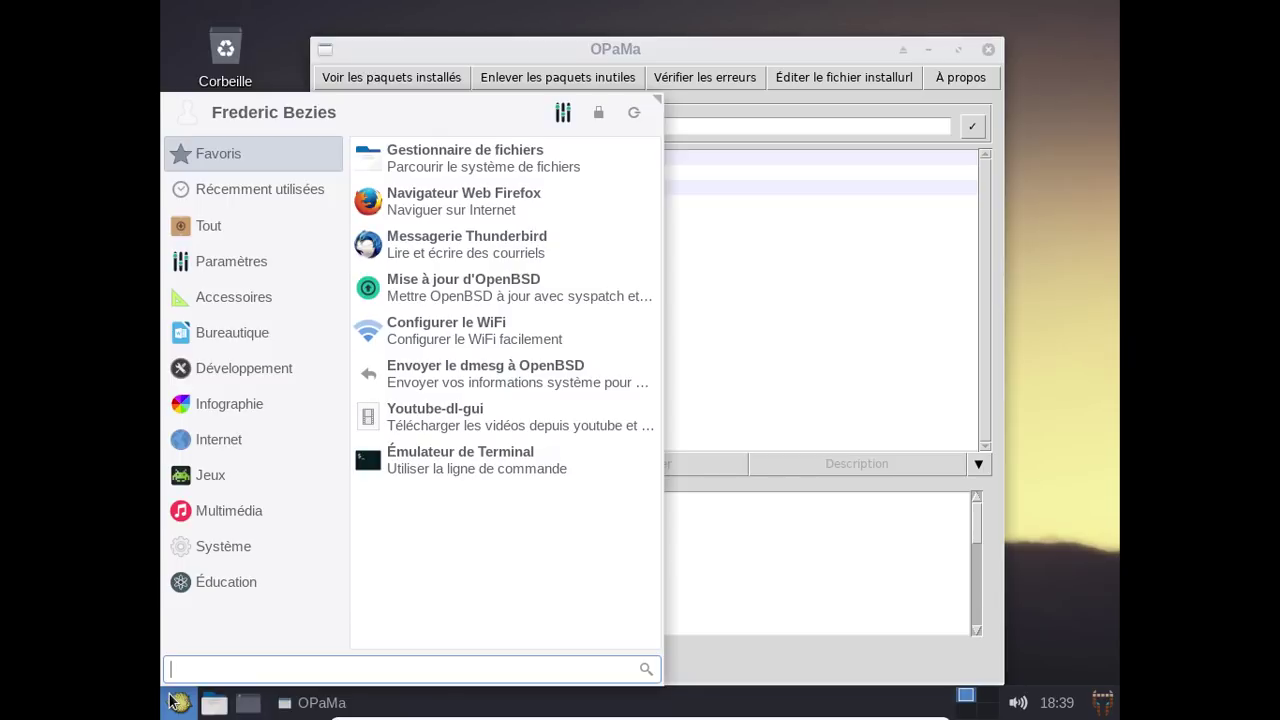
{"action": "left_click", "coordinate": [203, 477]}
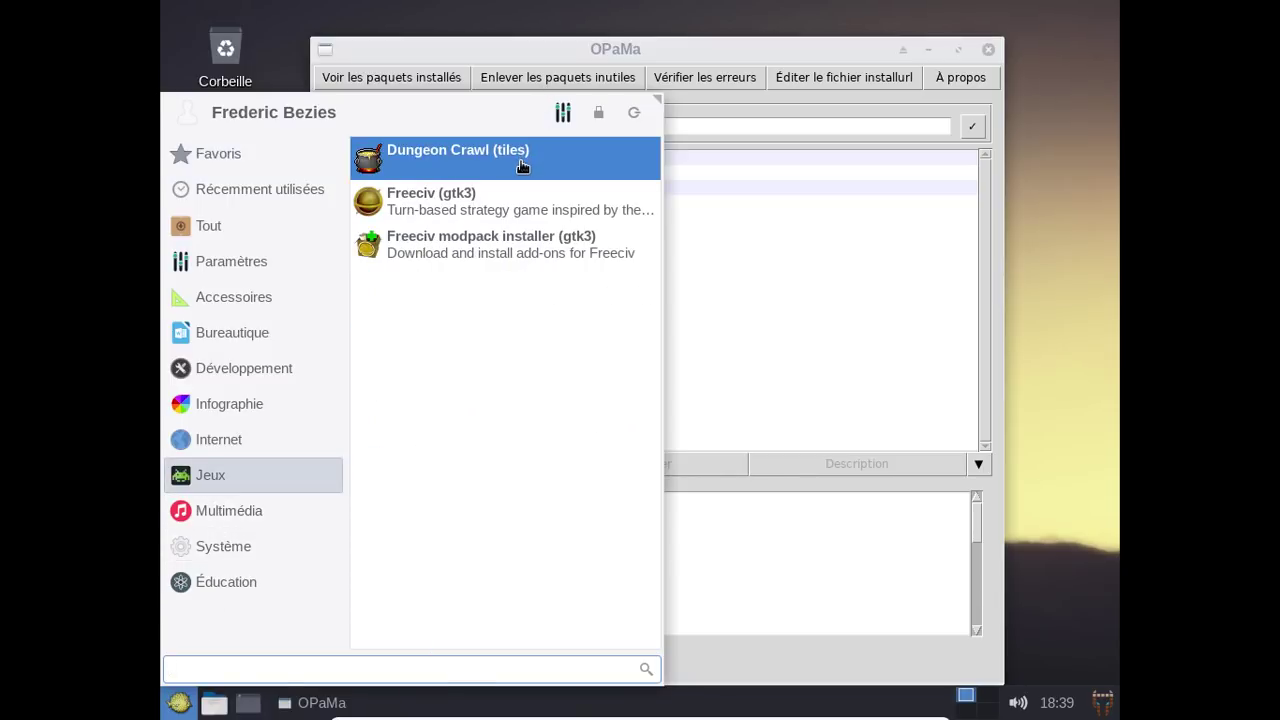
{"action": "left_click", "coordinate": [217, 512]}
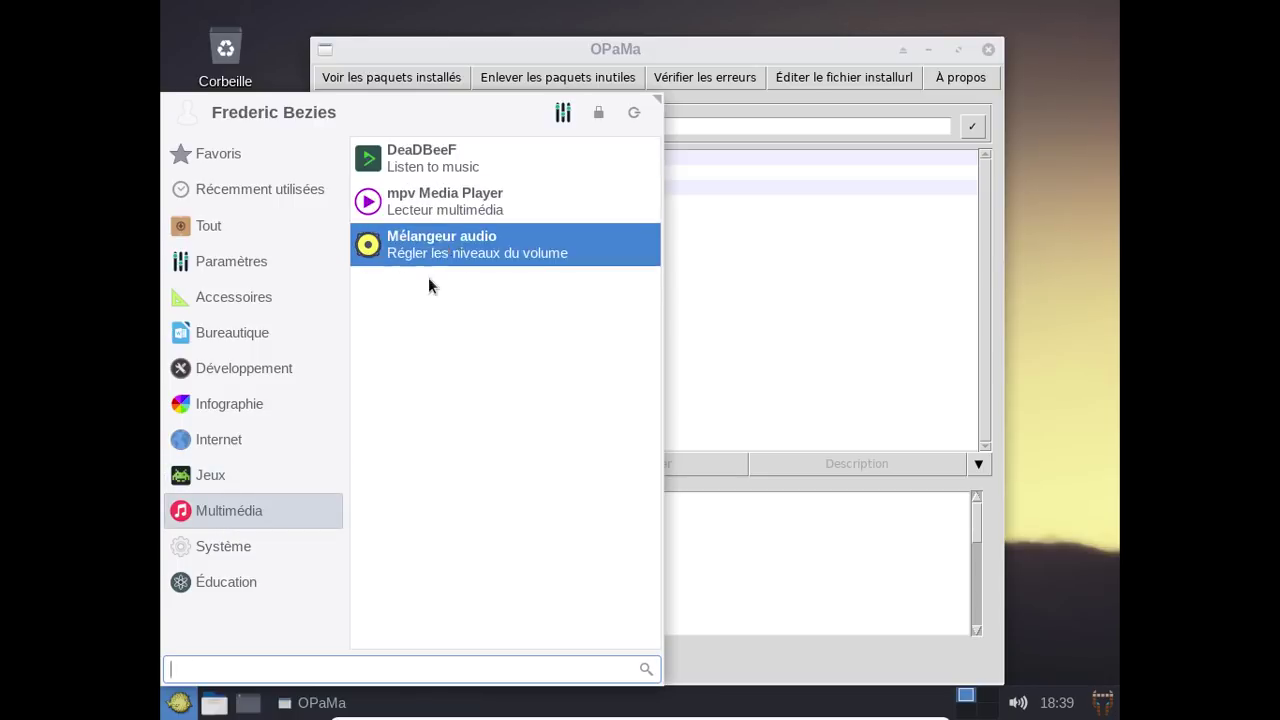
{"action": "left_click", "coordinate": [231, 541]}
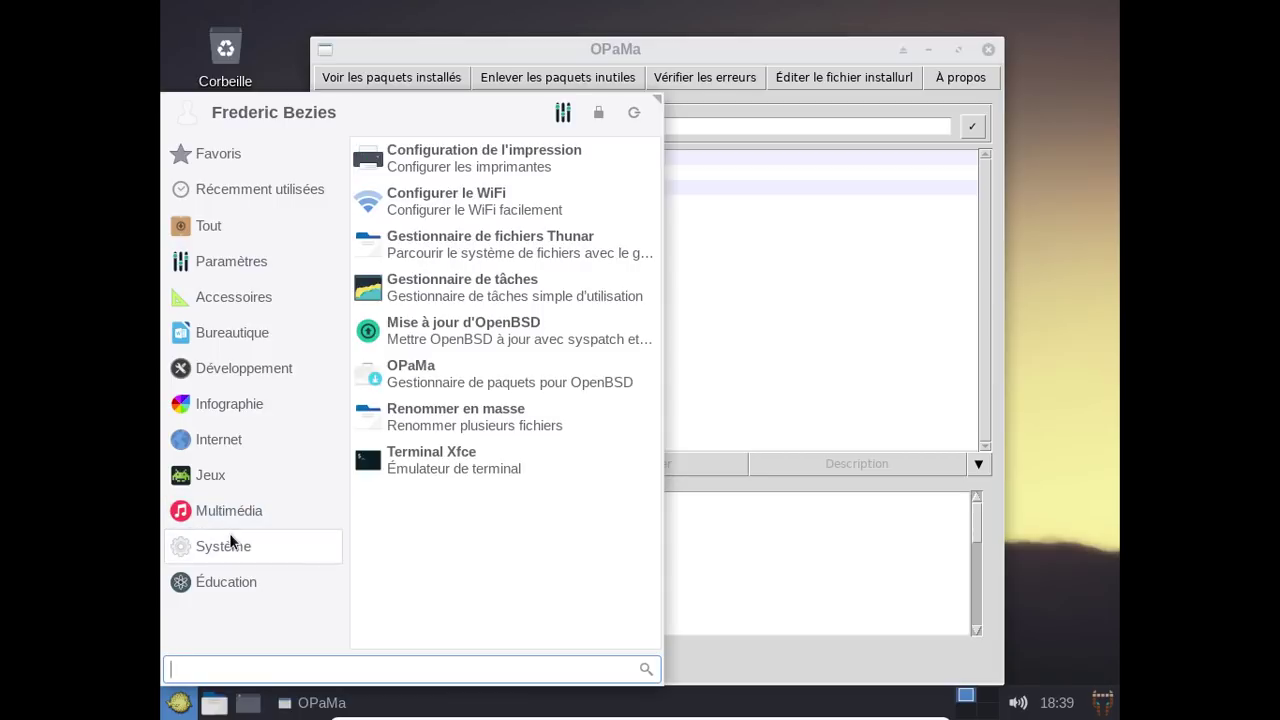
{"action": "left_click", "coordinate": [227, 518]}
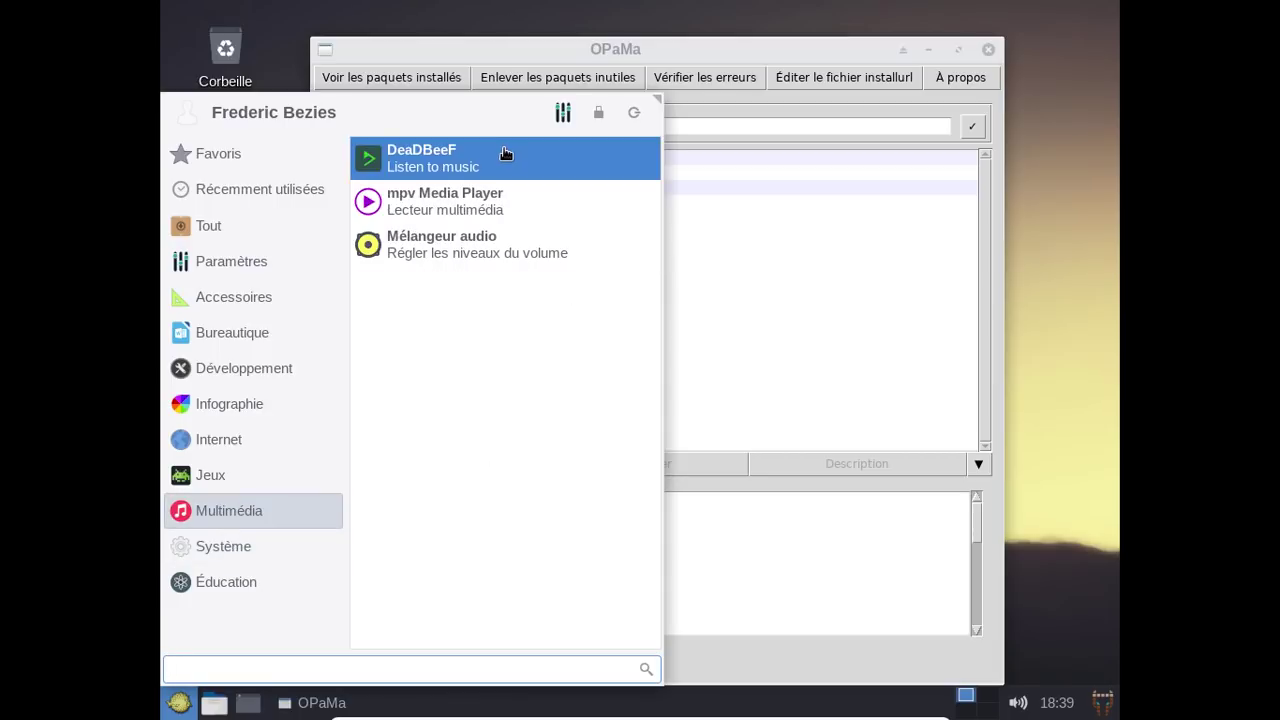
{"action": "left_click", "coordinate": [505, 152]}
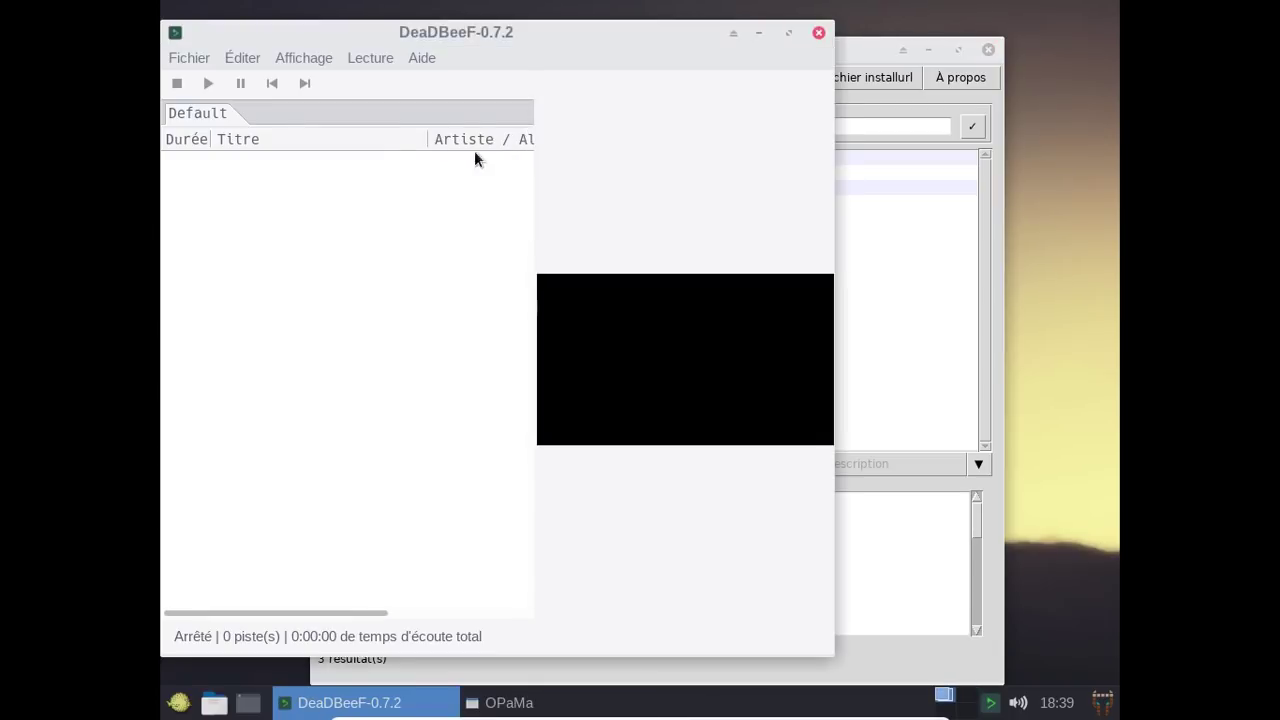
Check DeaDBeeF's About box showing version 0.7.2, then close the player
{"action": "left_click", "coordinate": [422, 60]}
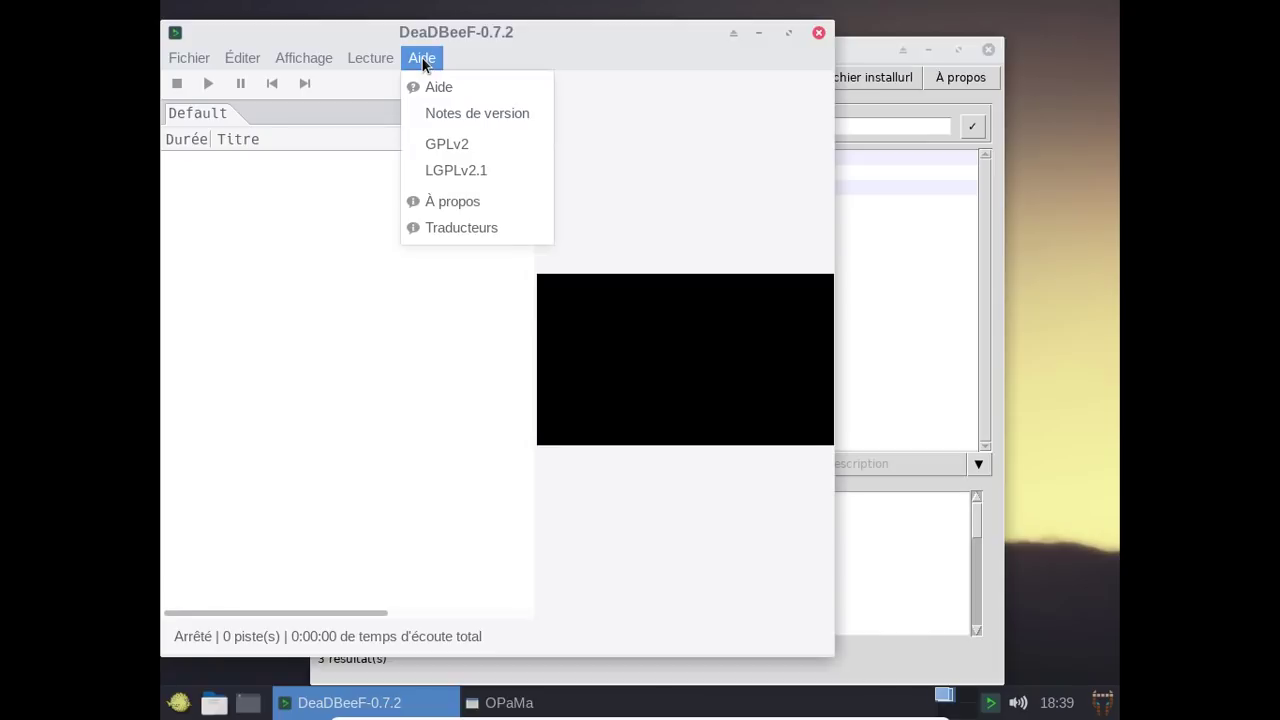
{"action": "left_click", "coordinate": [430, 204]}
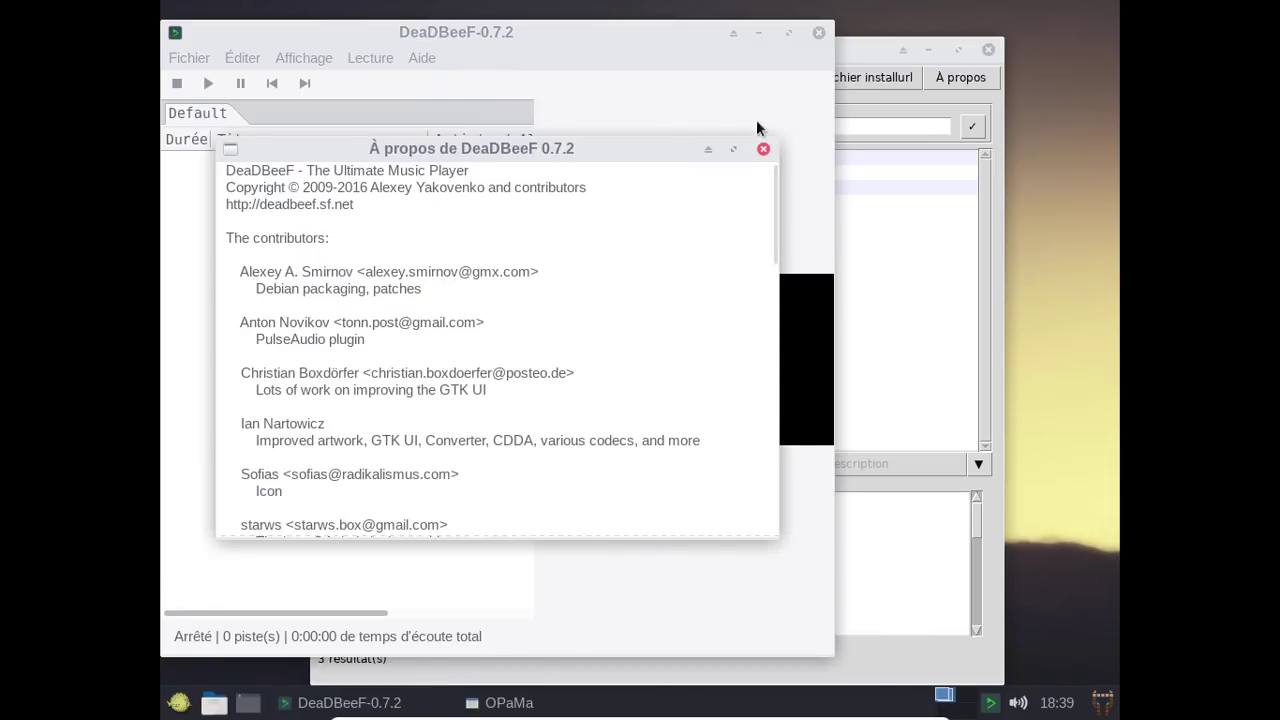
{"action": "left_click", "coordinate": [762, 149]}
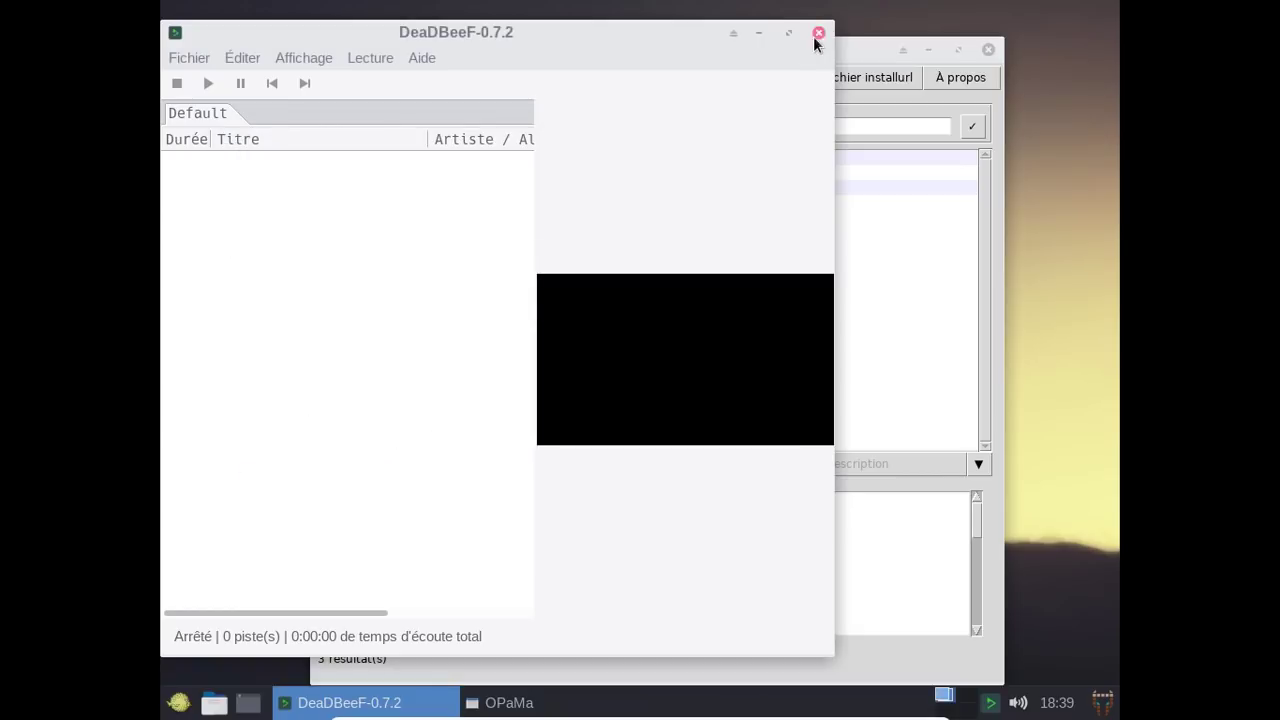
{"action": "left_click", "coordinate": [818, 34]}
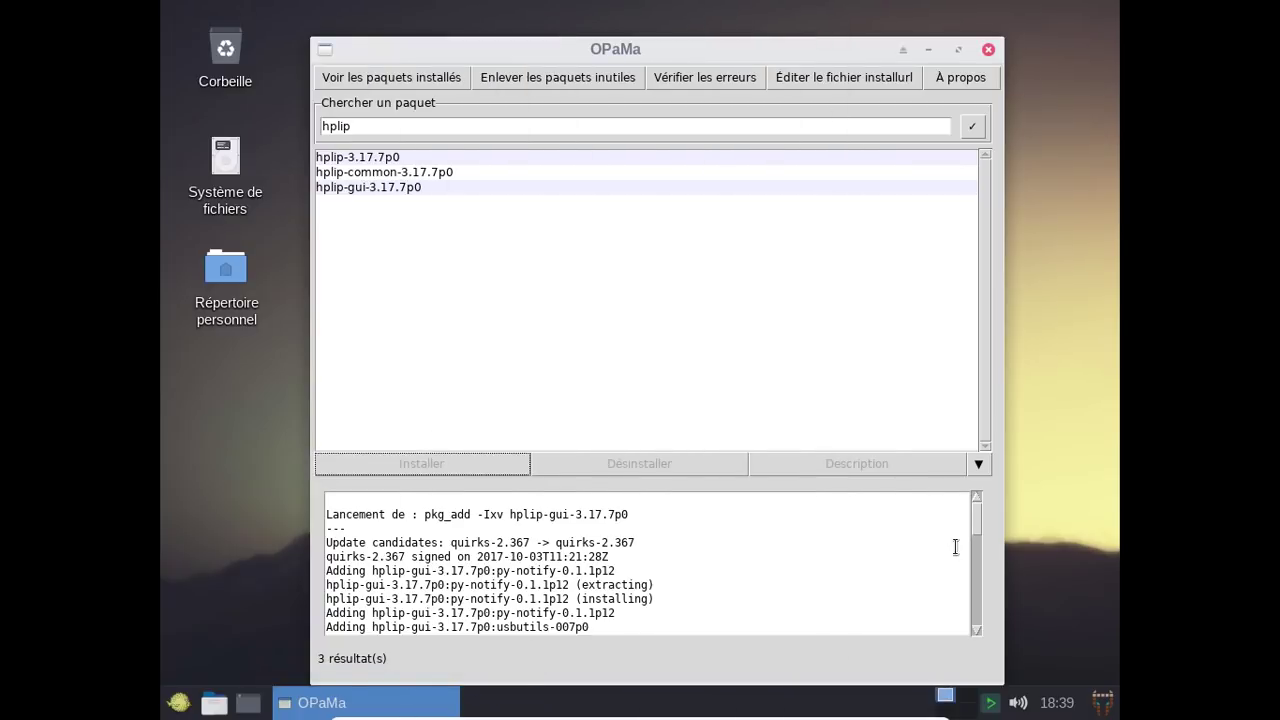
Follow the install log until hplip, hpcups and hplip-gui-3.17.7p0 are added, and quit DeaDBeeF from the tray
{"action": "left_click_drag", "start_coordinate": [978, 520], "coordinate": [978, 632]}
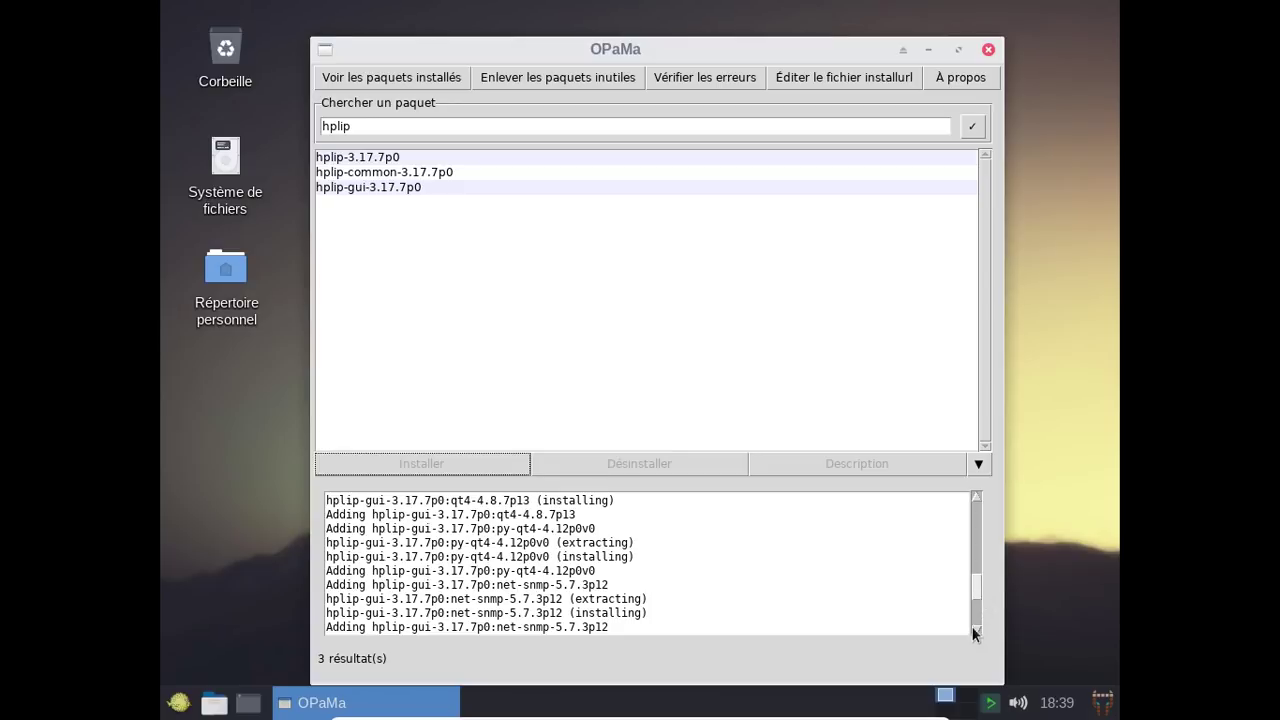
{"action": "left_click", "coordinate": [976, 589]}
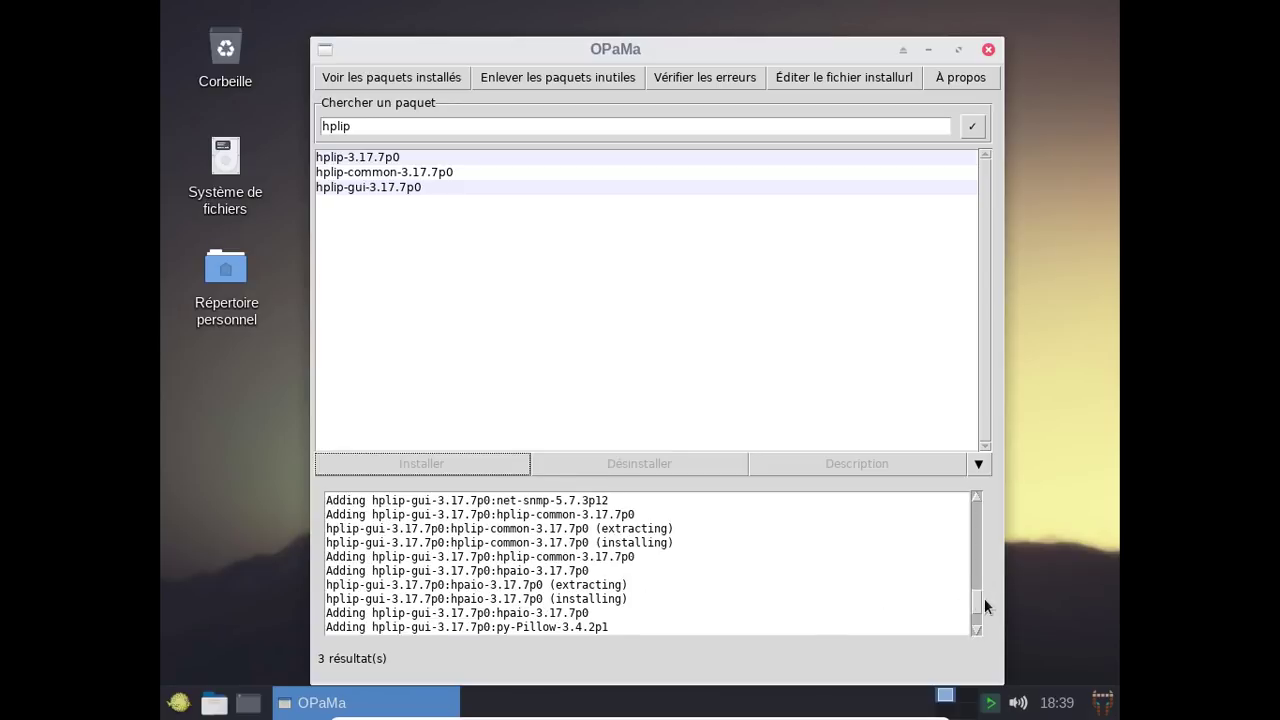
{"action": "left_click_drag", "start_coordinate": [978, 593], "coordinate": [976, 622]}
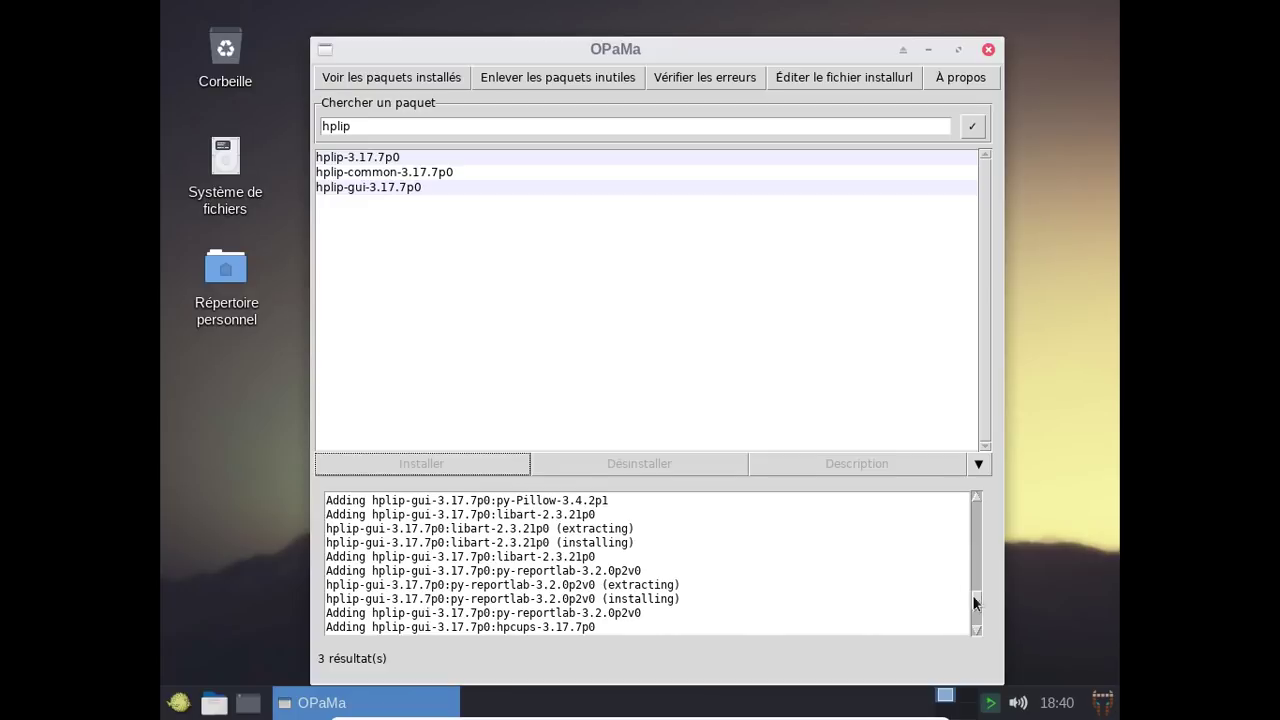
{"action": "left_click_drag", "start_coordinate": [978, 605], "coordinate": [976, 637]}
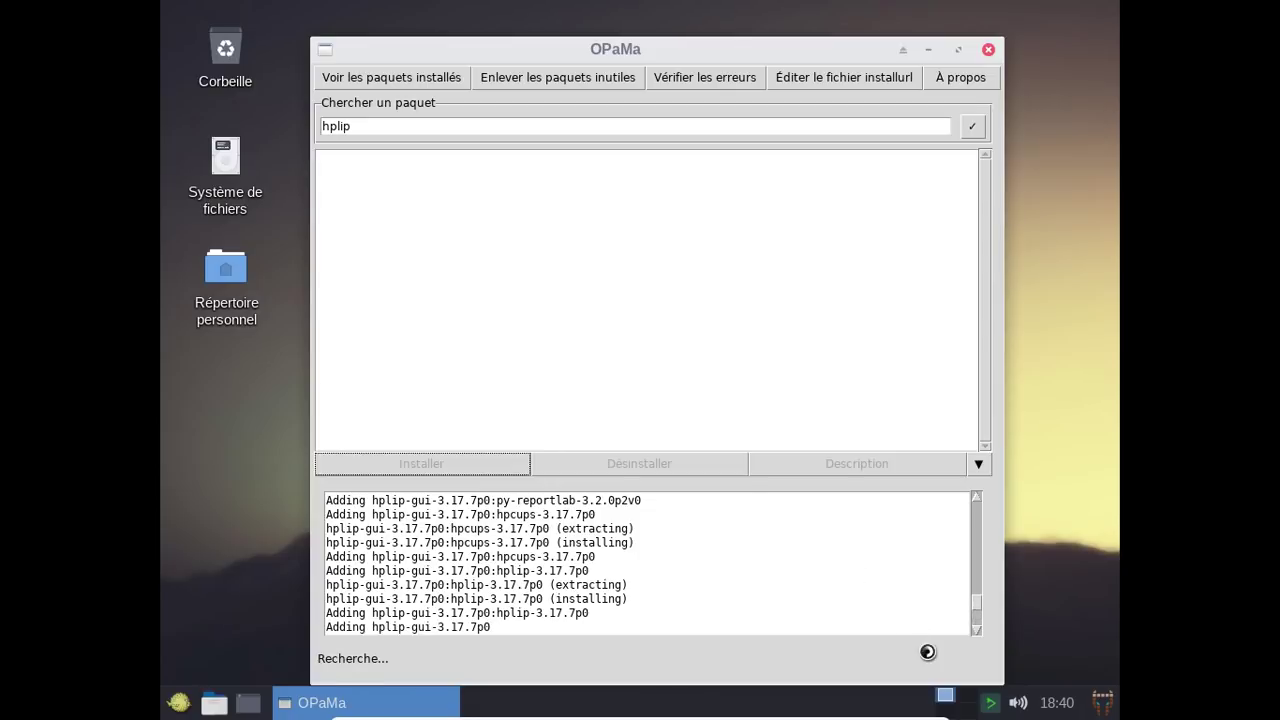
{"action": "right_click", "coordinate": [990, 703]}
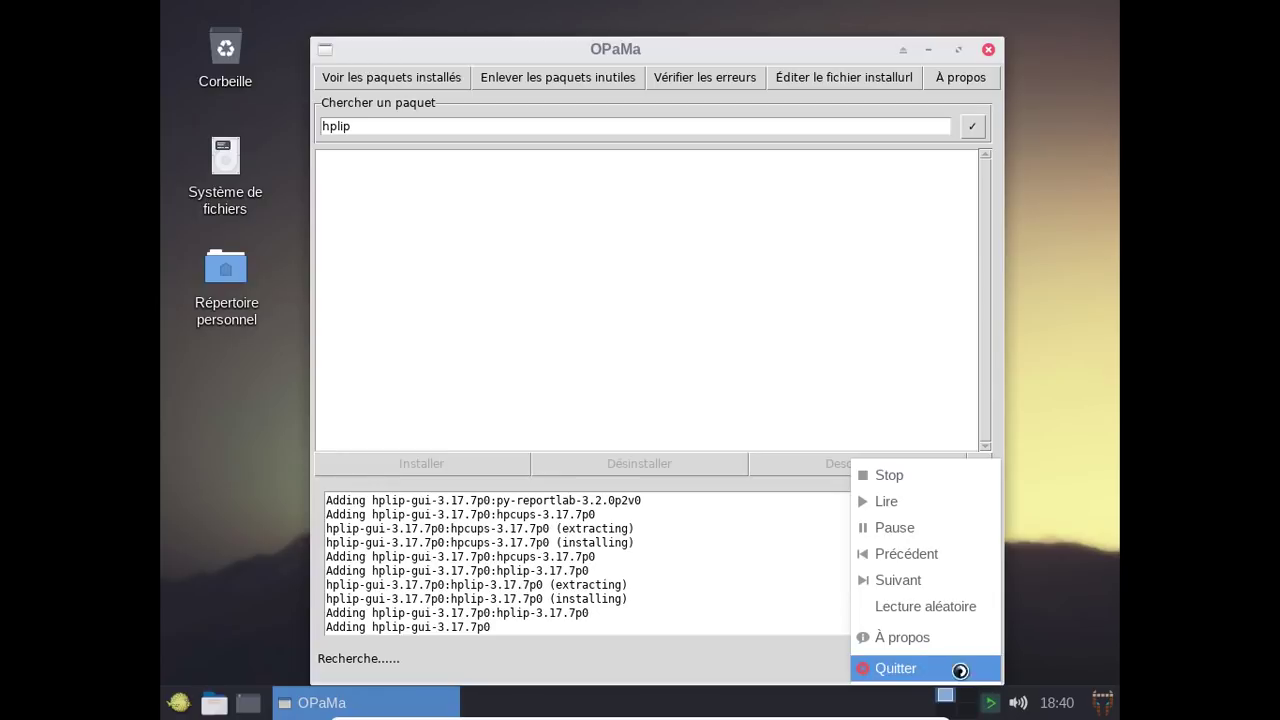
{"action": "left_click", "coordinate": [964, 672]}
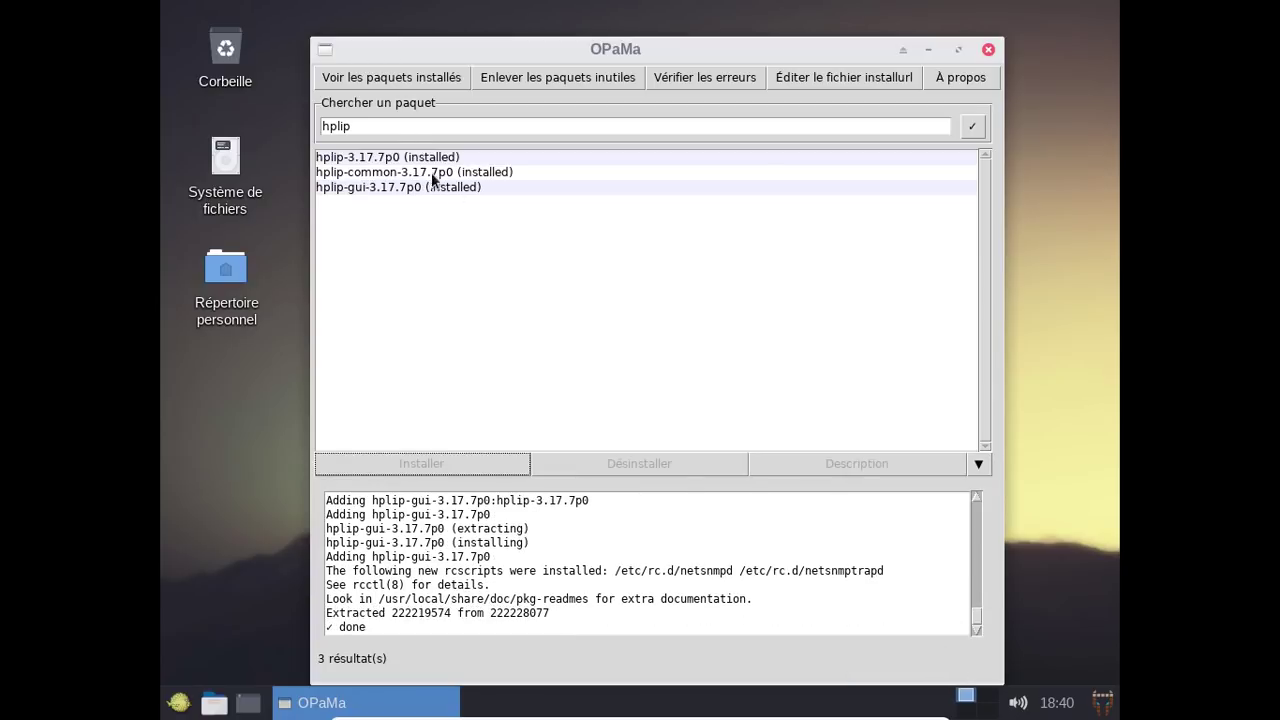
Search OPaMa for 'doom' and install chocolate-doom-2.3.0 from the 2 results
{"action": "left_click", "coordinate": [380, 125]}
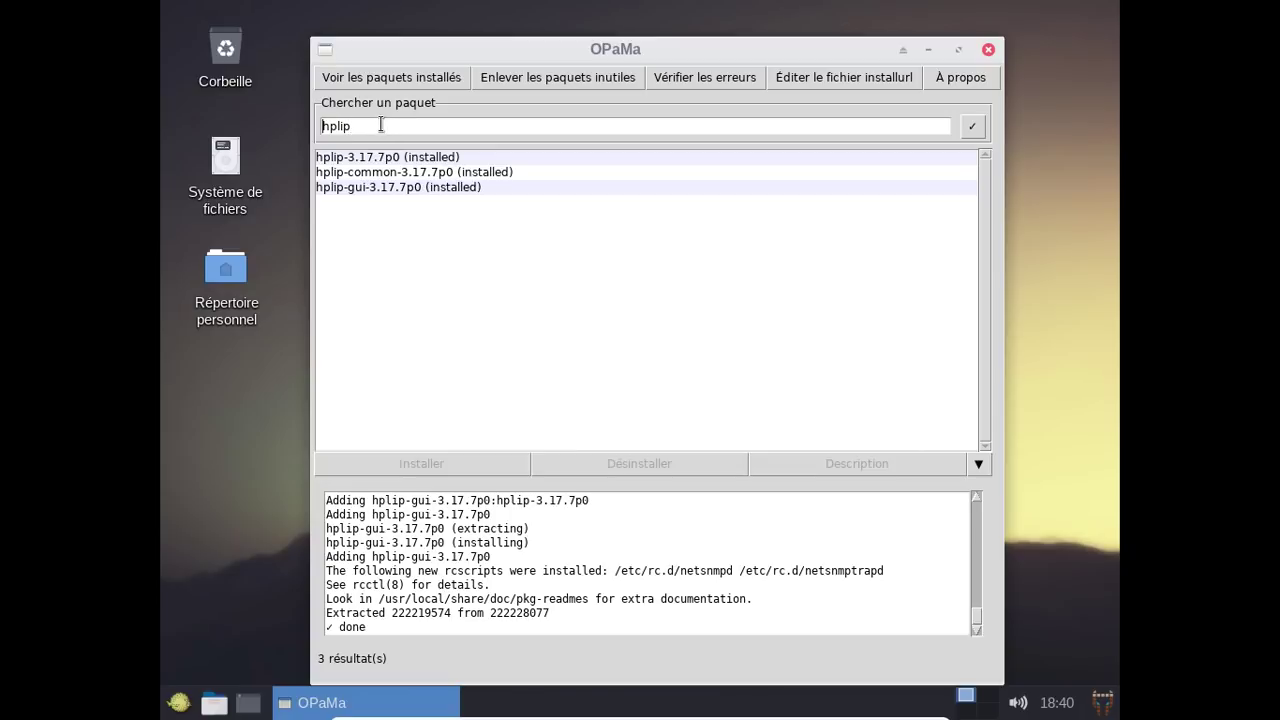
{"action": "type", "text": "doom"}
{"action": "key", "text": "Delete"}
{"action": "key", "text": "Delete"}
{"action": "key", "text": "Delete"}
{"action": "key", "text": "Delete"}
{"action": "key", "text": "Delete"}
{"action": "key", "text": "Return"}
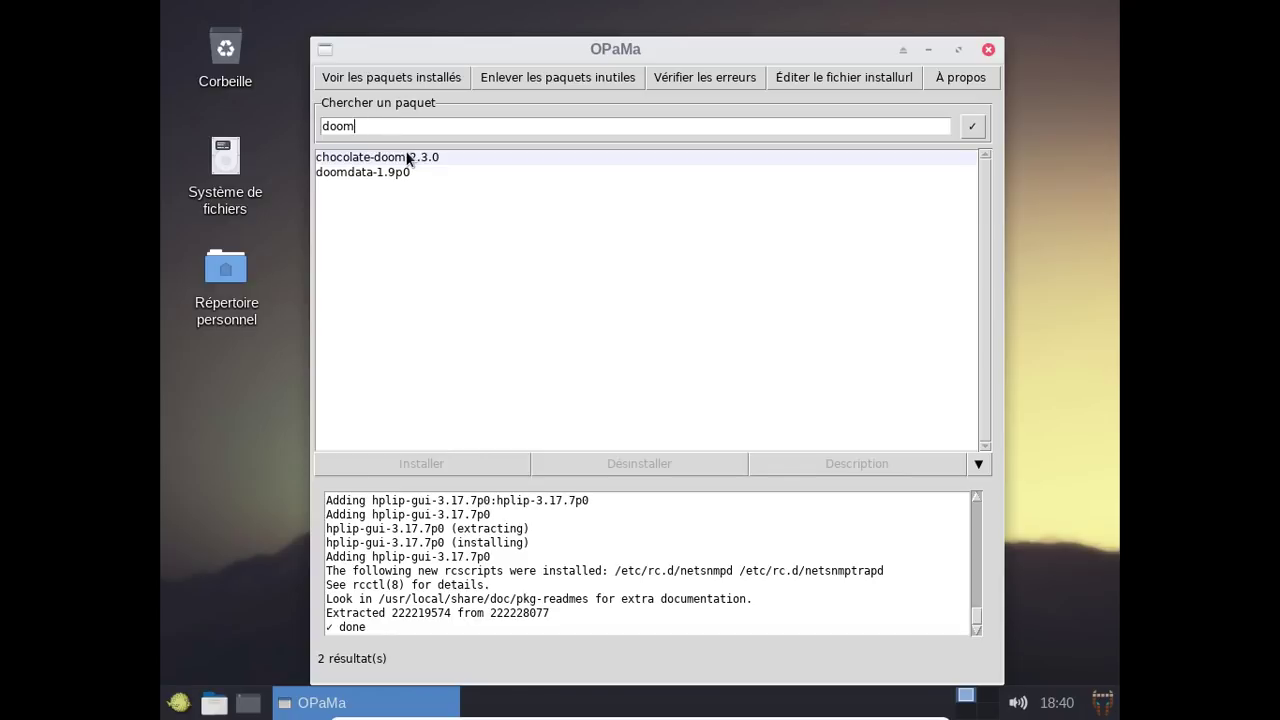
{"action": "left_click", "coordinate": [408, 158]}
{"action": "left_click", "coordinate": [420, 461]}
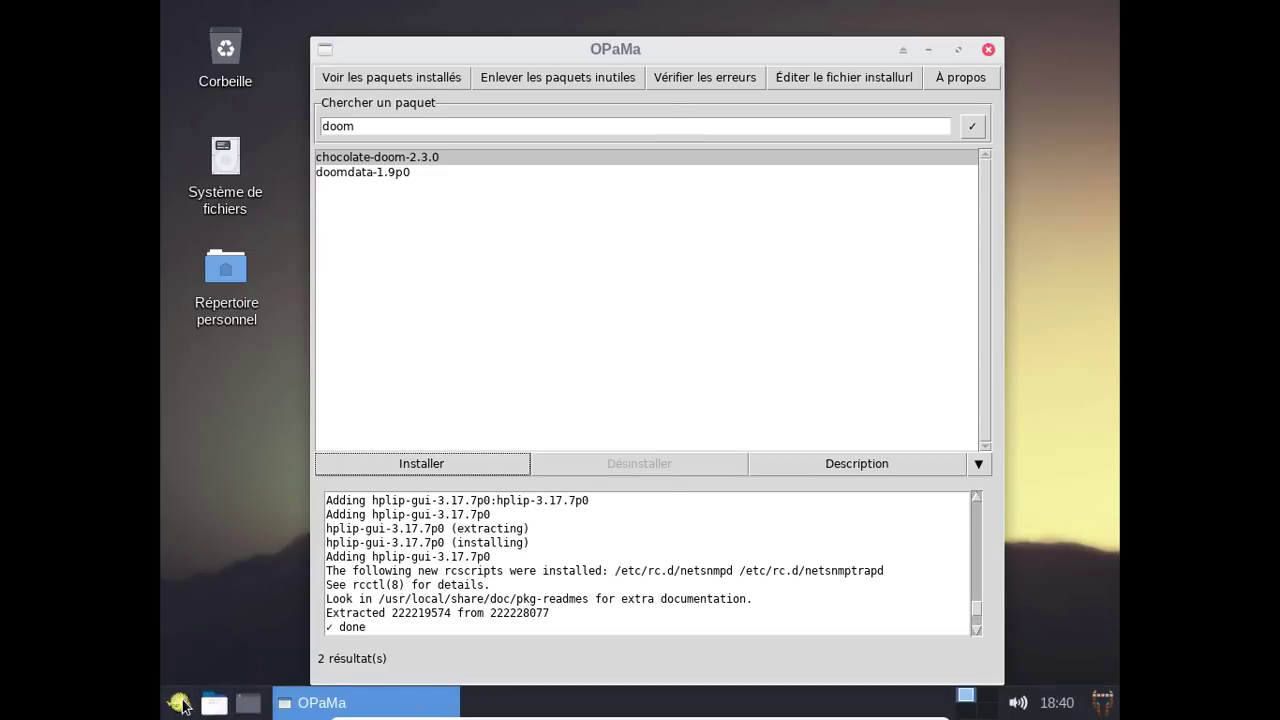
Search the Whisker Menu for 'hp' and launch HP Device Manager
{"action": "left_click", "coordinate": [179, 703]}
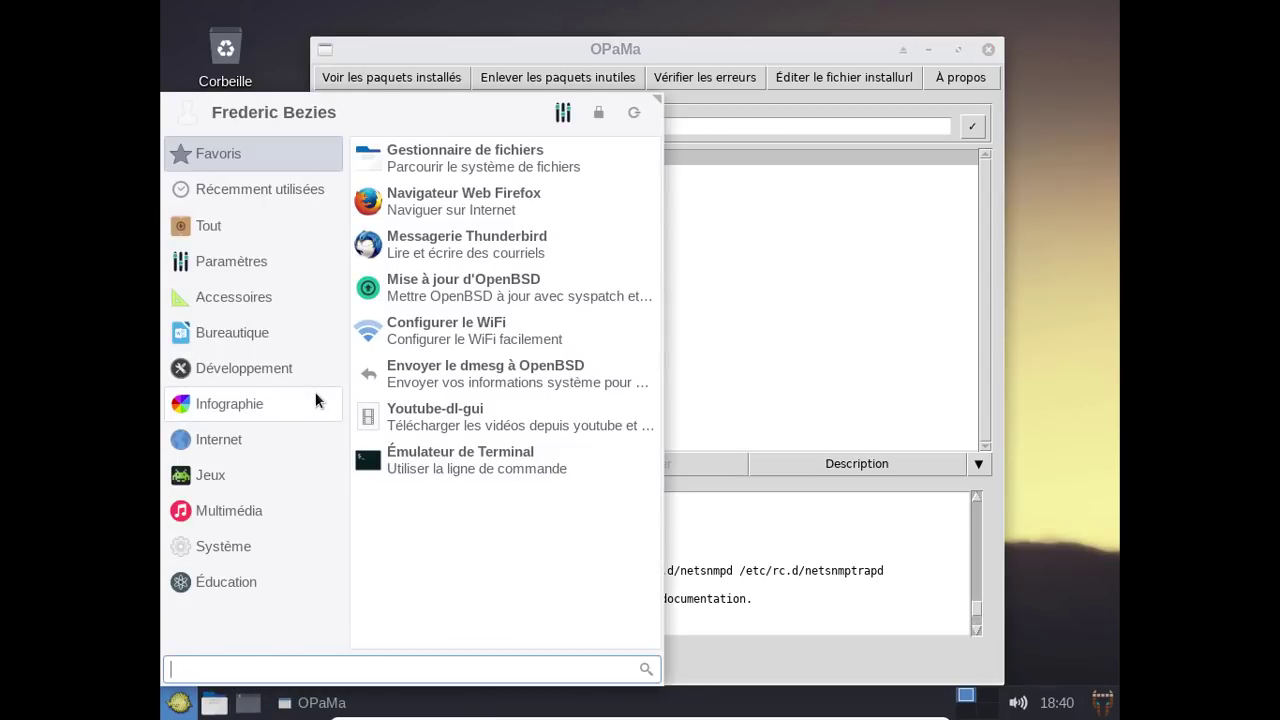
{"action": "type", "text": "hp"}
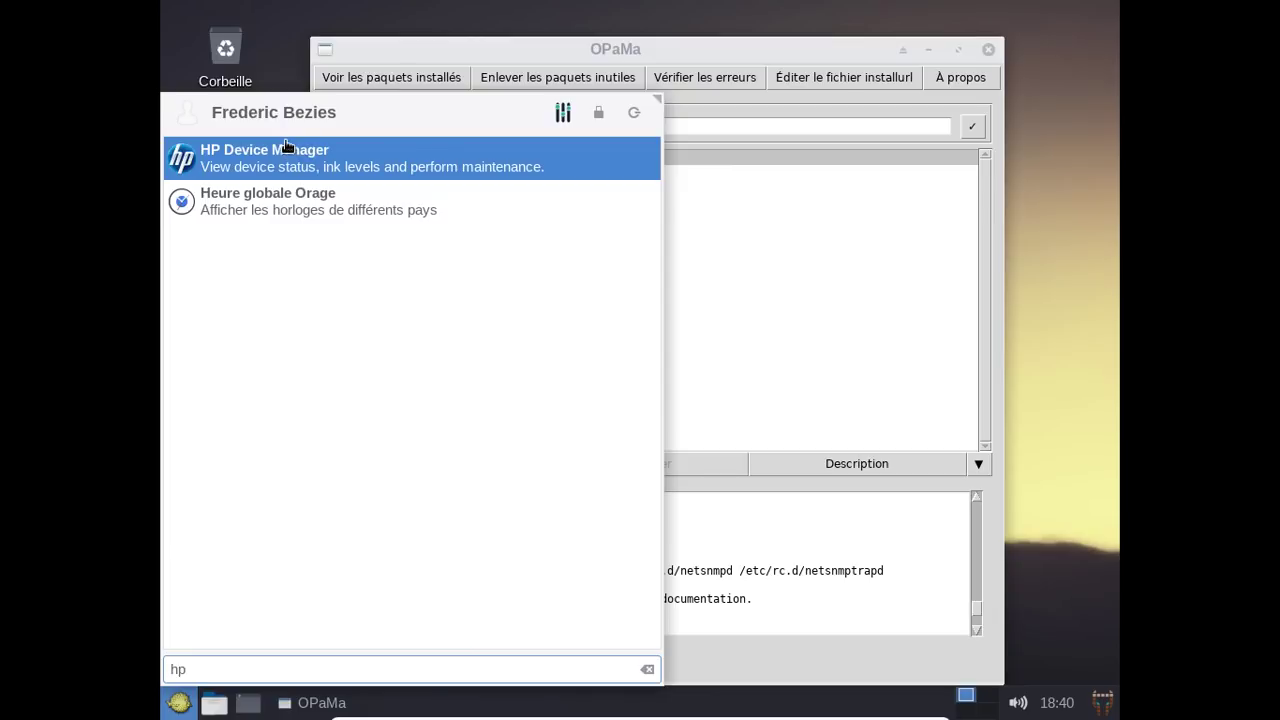
{"action": "left_click", "coordinate": [283, 160]}
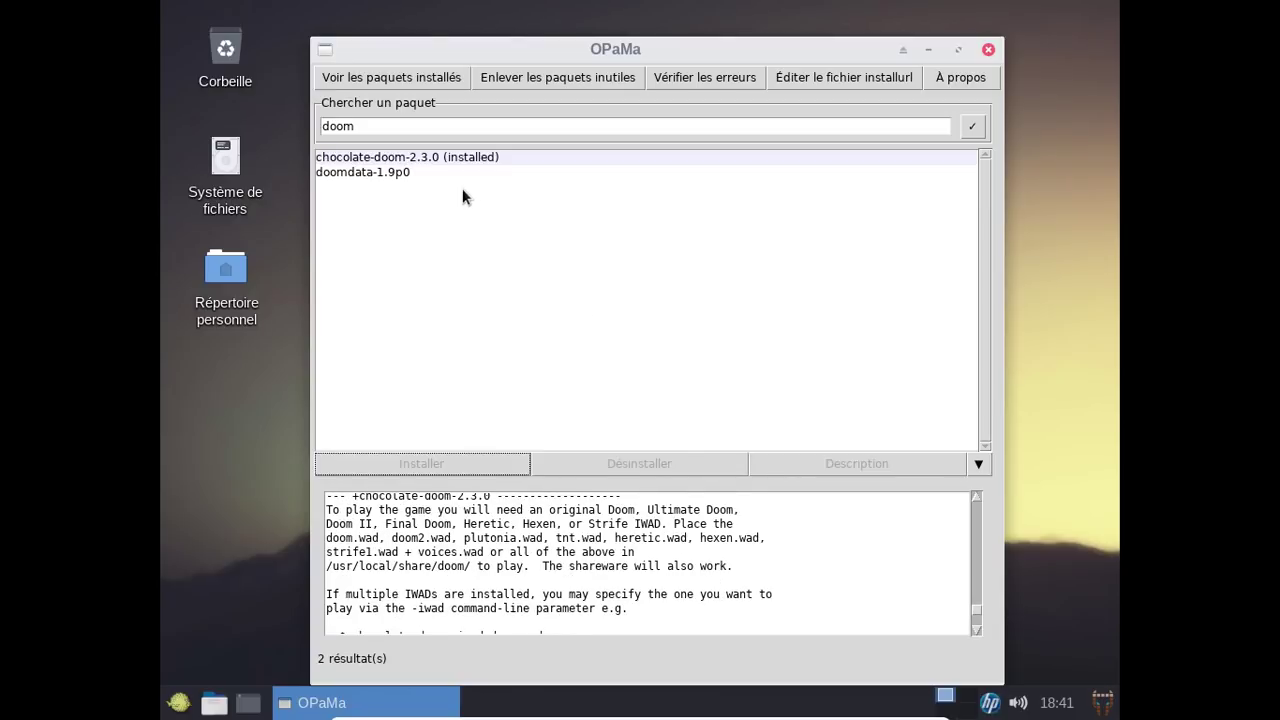
Read the doomdata-1.9p0 description, open HP Device Manager from the HPLIP tray icon, and install doomdata
{"action": "left_click", "coordinate": [439, 171]}
{"action": "left_click", "coordinate": [883, 464]}
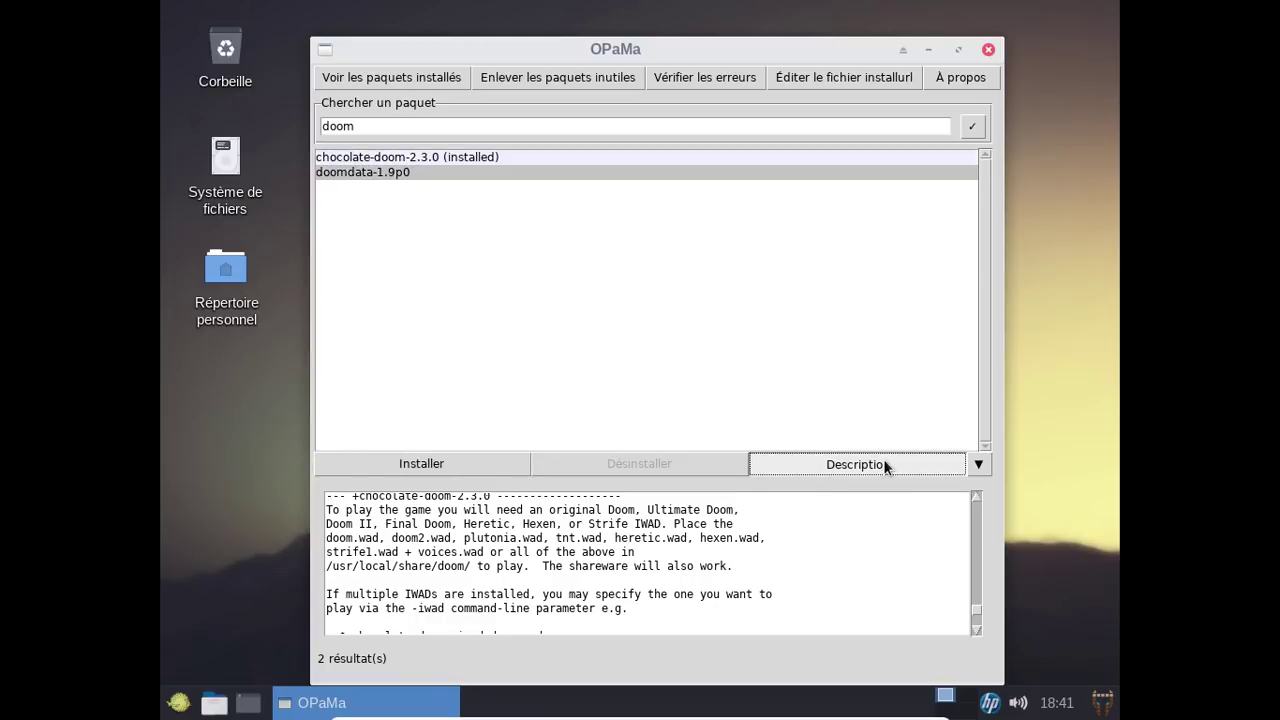
{"action": "left_click", "coordinate": [662, 441]}
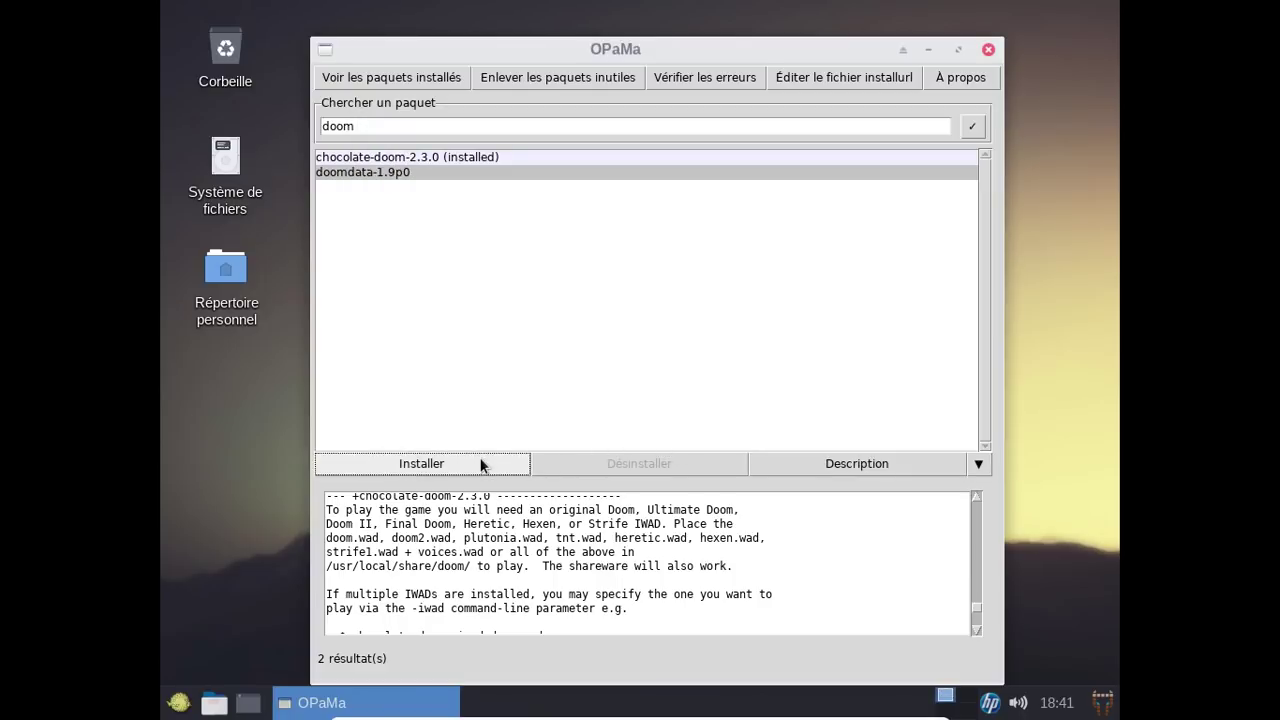
{"action": "left_click", "coordinate": [992, 700]}
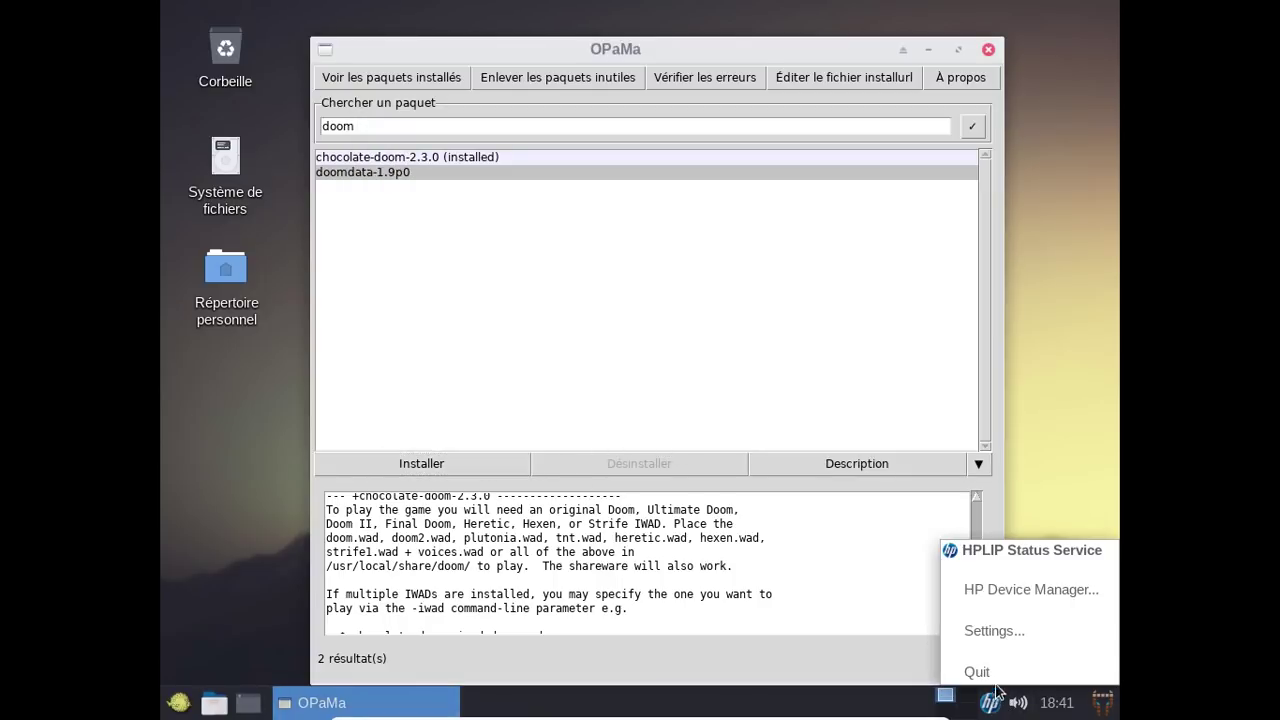
{"action": "left_click", "coordinate": [986, 596]}
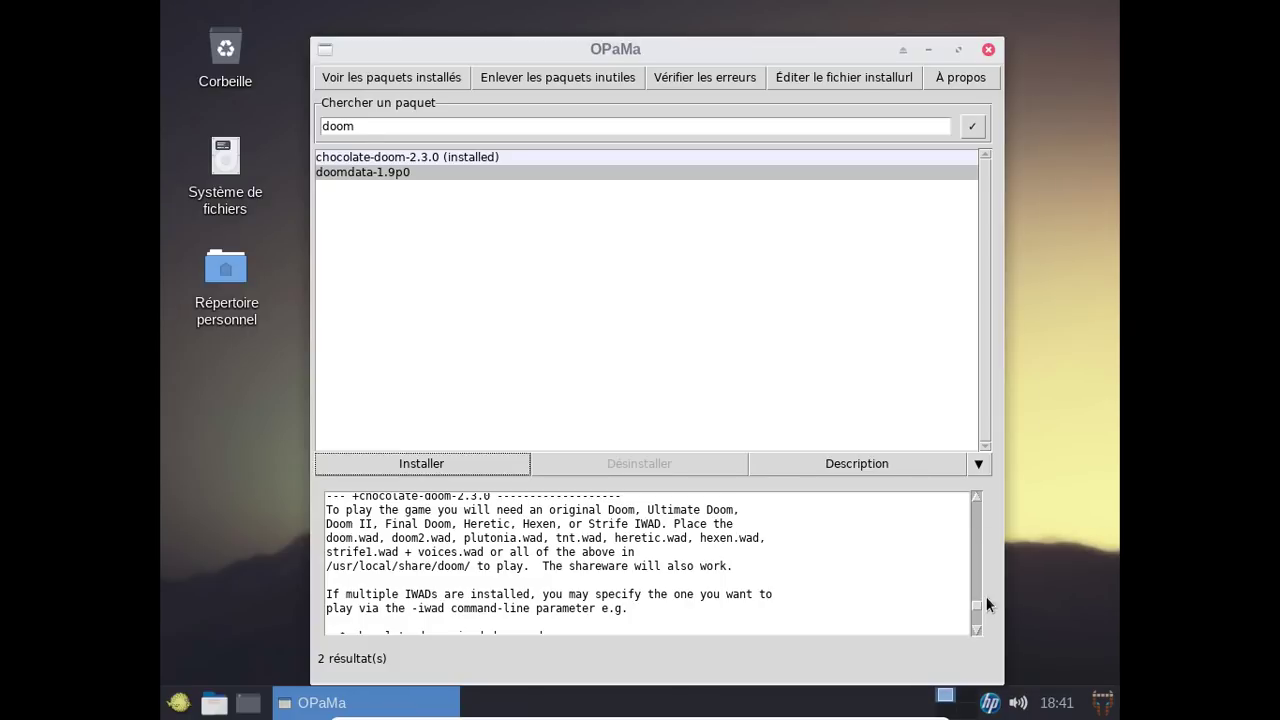
{"action": "key", "text": "Return"}
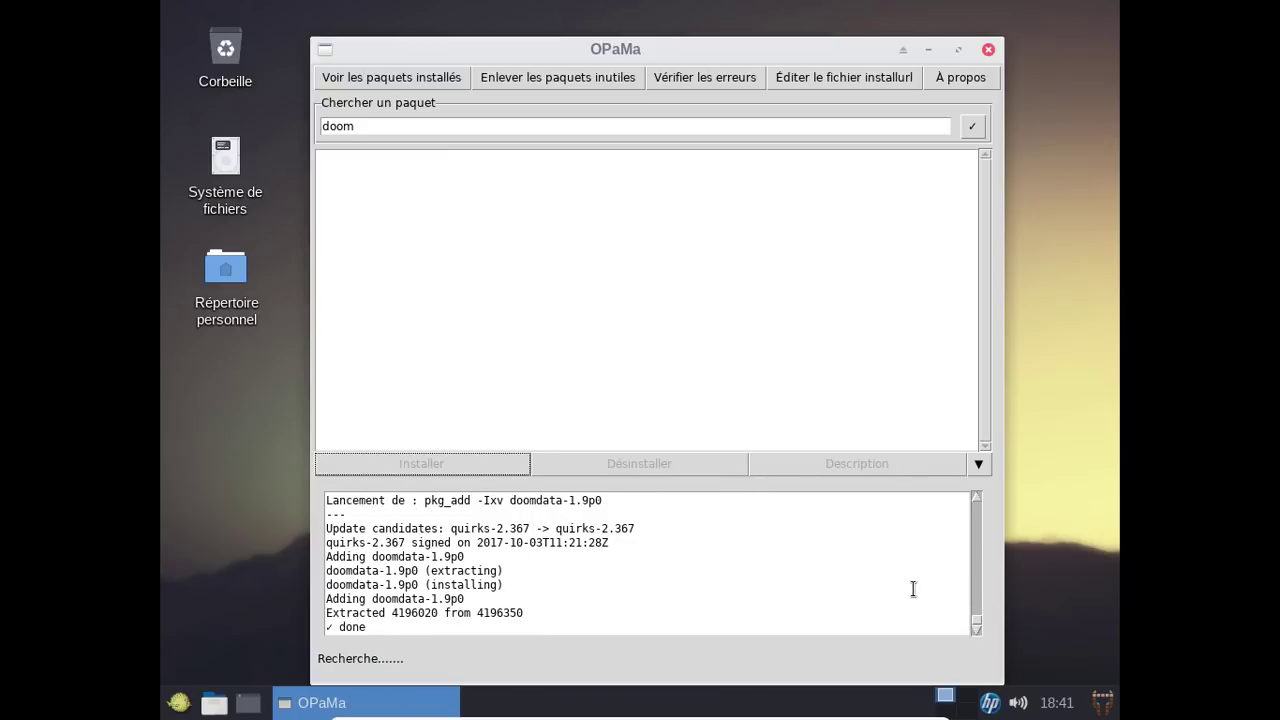
Search OPaMa for 'quake', listing ioquake3, quakespasm and yquake2
{"action": "double_click", "coordinate": [369, 126]}
{"action": "type", "text": "quake"}
{"action": "key", "text": "Return"}
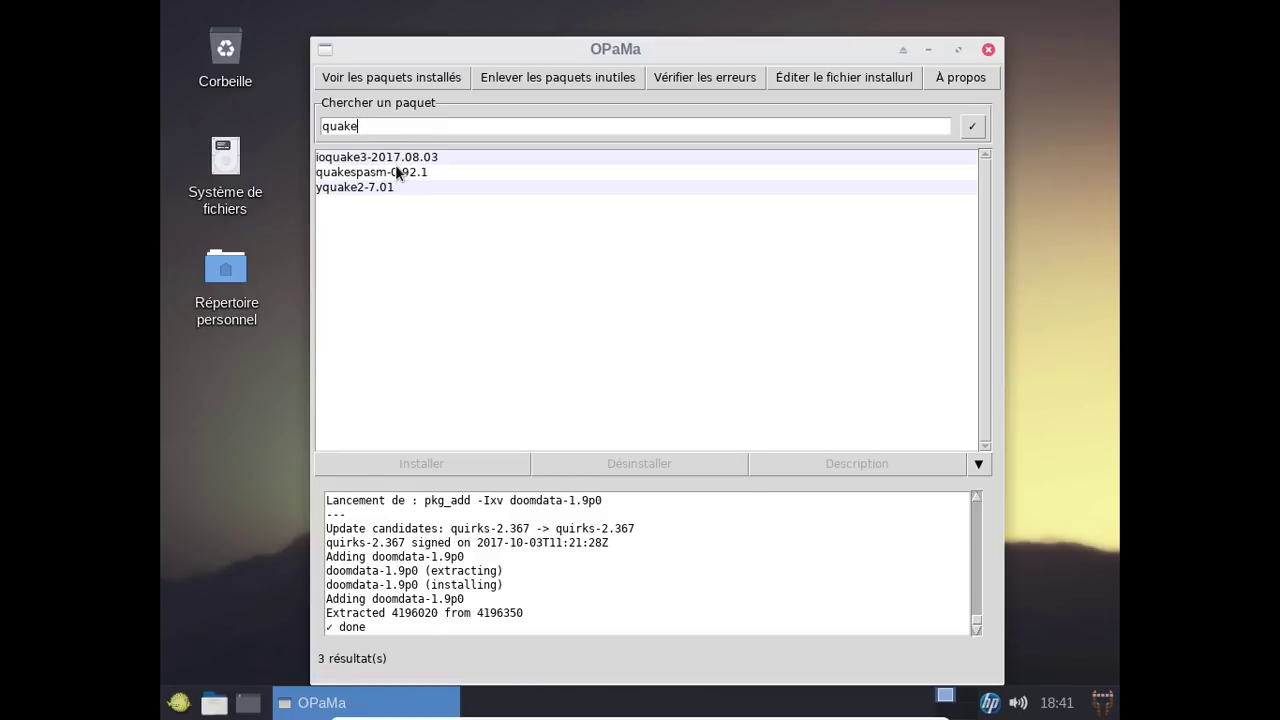
Read and close the quakespasm-0.92.1 and yquake2-7.01 package descriptions
{"action": "left_click", "coordinate": [397, 172]}
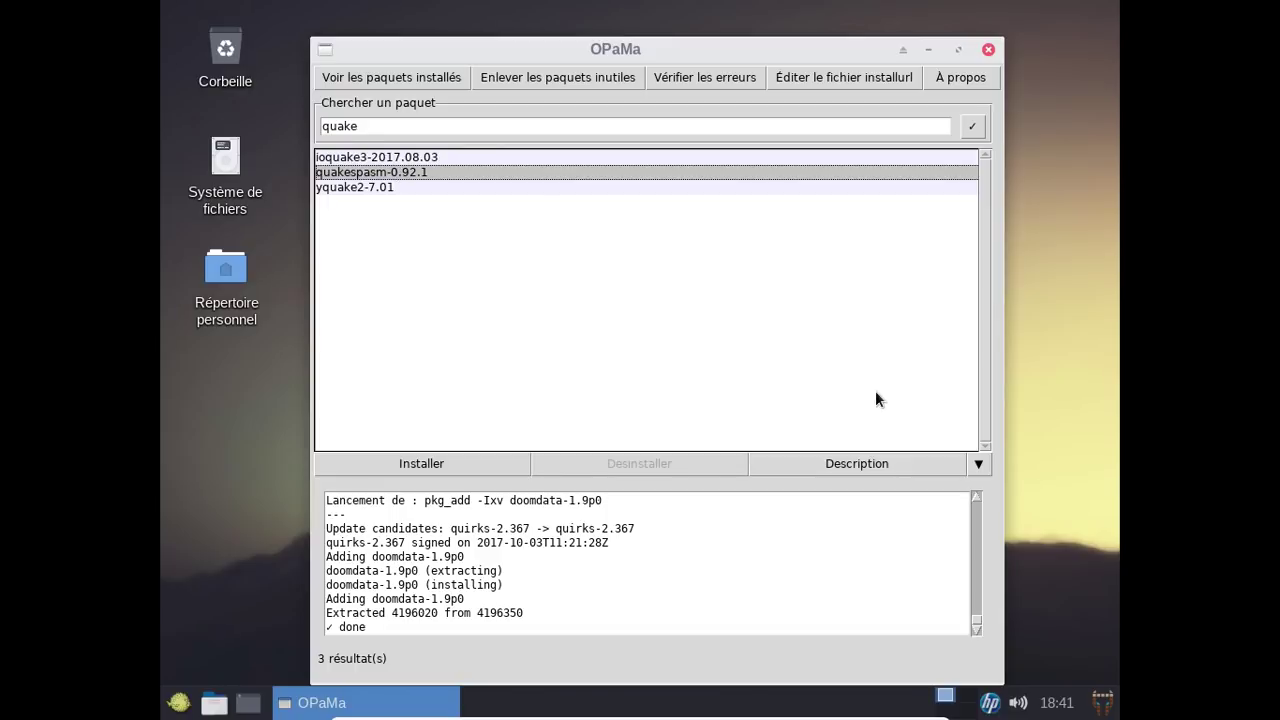
{"action": "left_click", "coordinate": [887, 466]}
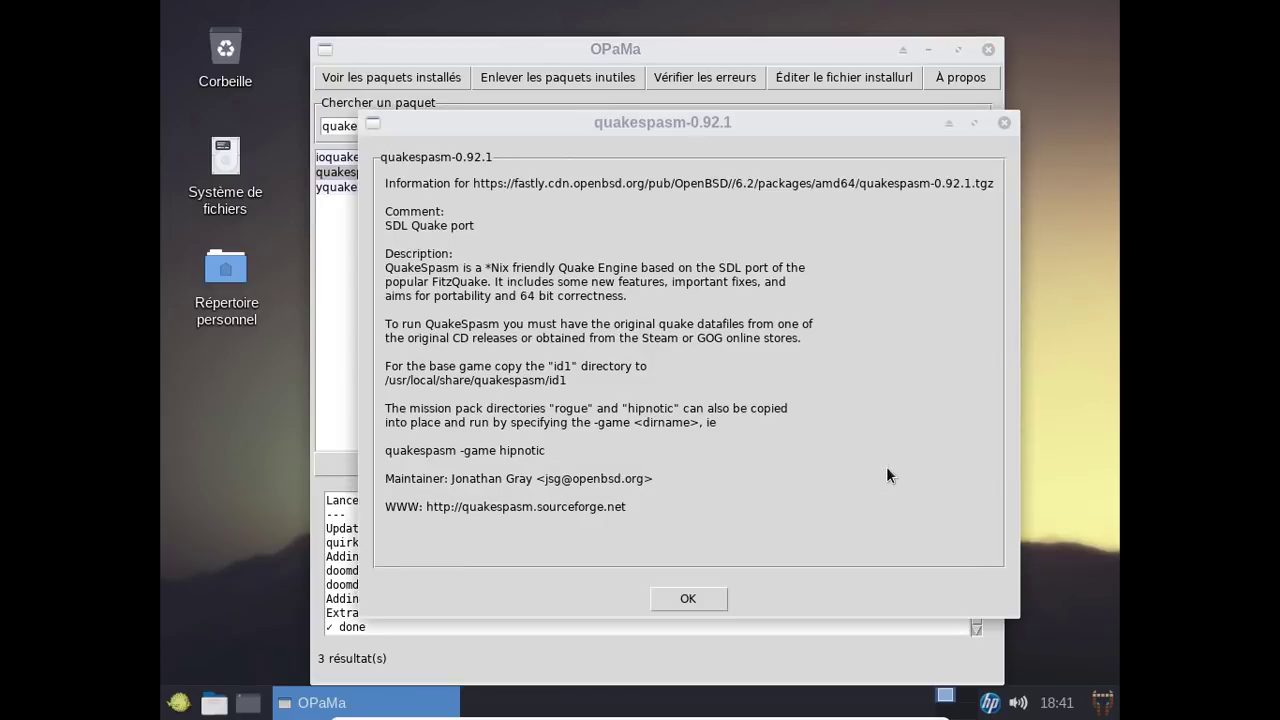
{"action": "left_click", "coordinate": [702, 598]}
{"action": "left_click", "coordinate": [407, 183]}
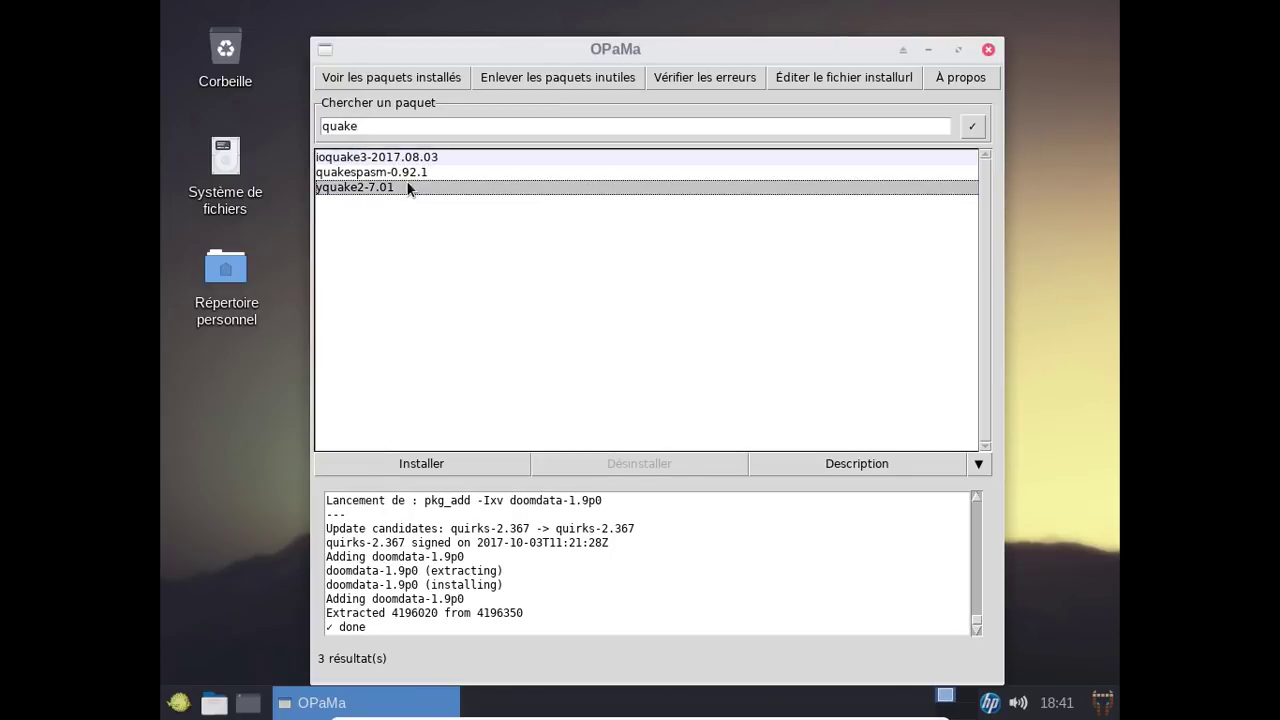
{"action": "left_click", "coordinate": [831, 467]}
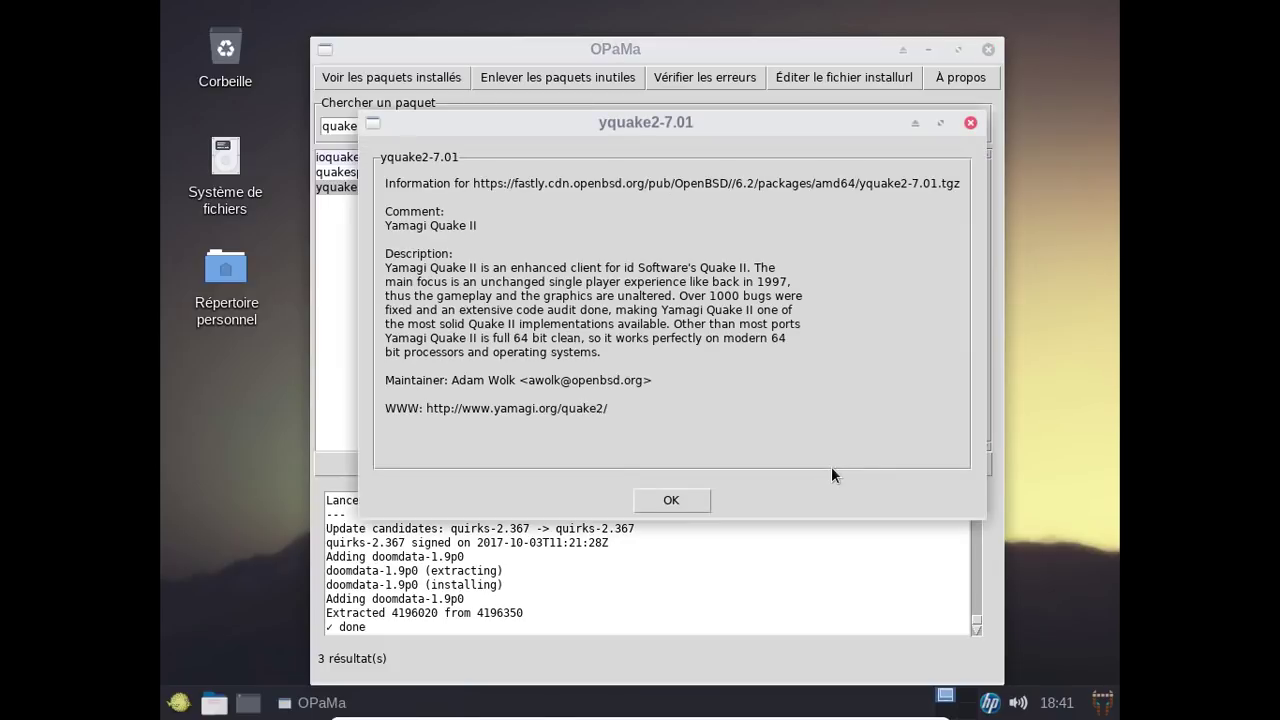
{"action": "left_click", "coordinate": [670, 497]}
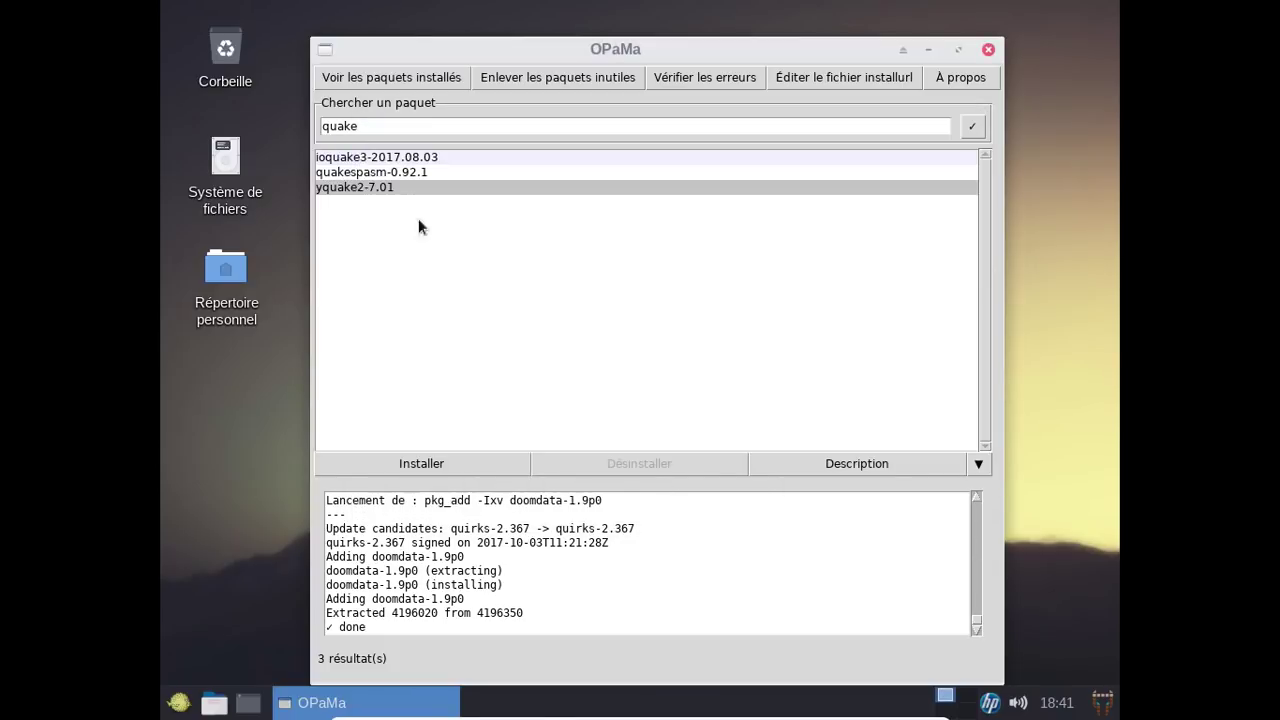
Read the ioquake3-2017.08.03 description, then select the 'quake' search text
{"action": "left_click", "coordinate": [379, 160]}
{"action": "left_click", "coordinate": [800, 465]}
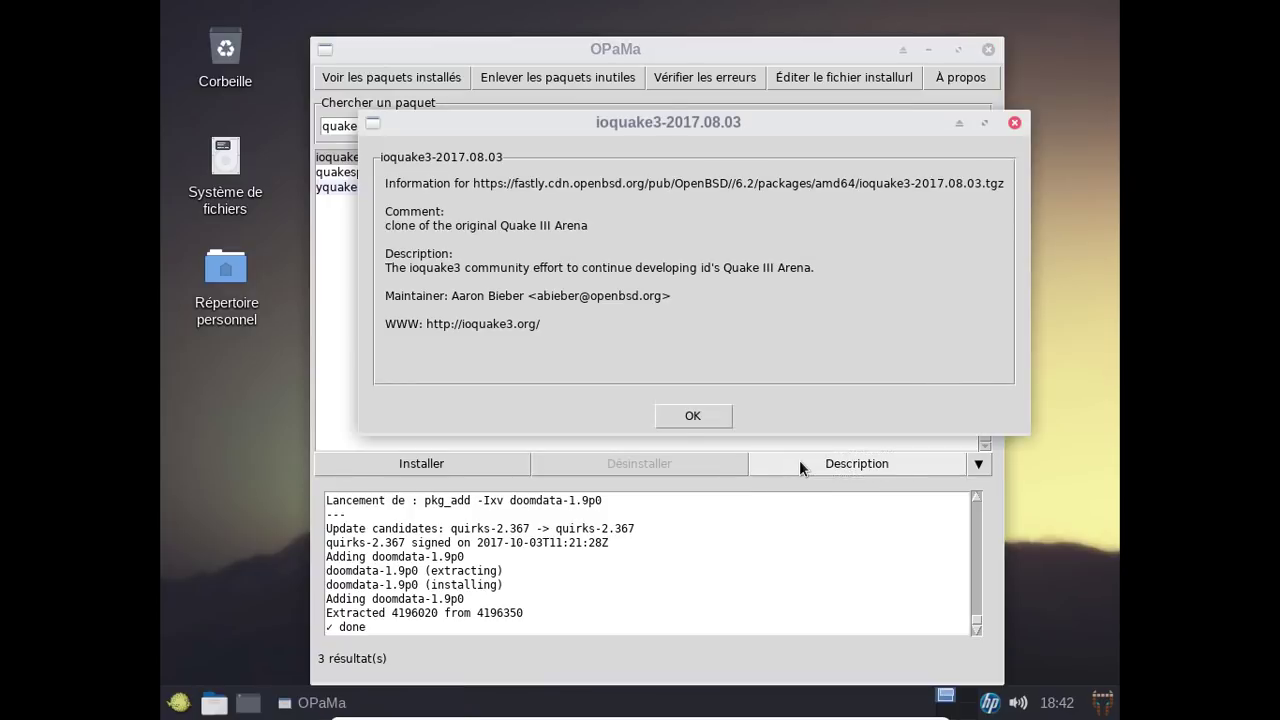
{"action": "left_click", "coordinate": [674, 424]}
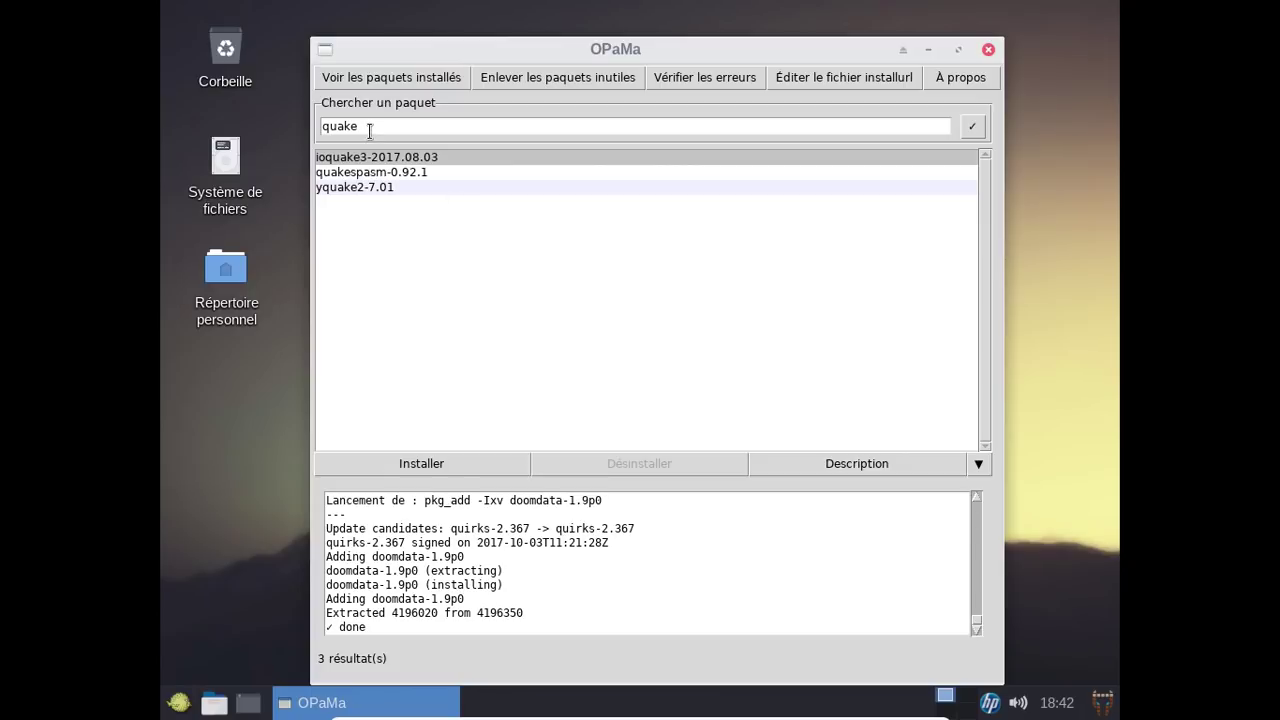
{"action": "double_click", "coordinate": [369, 131]}
Replace the search with 'pacman' and read the pacman-arena-0.15 description
{"action": "key", "text": "BackSpace"}
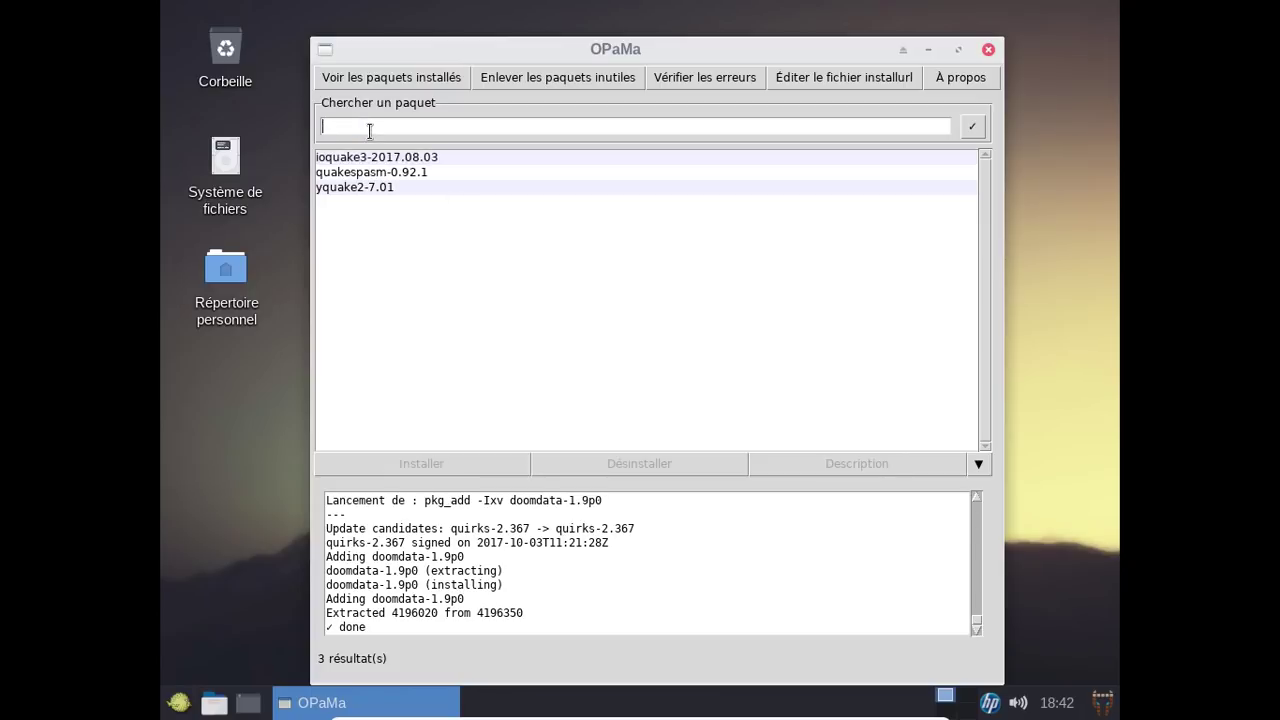
{"action": "type", "text": "pacman"}
{"action": "key", "text": "Return"}
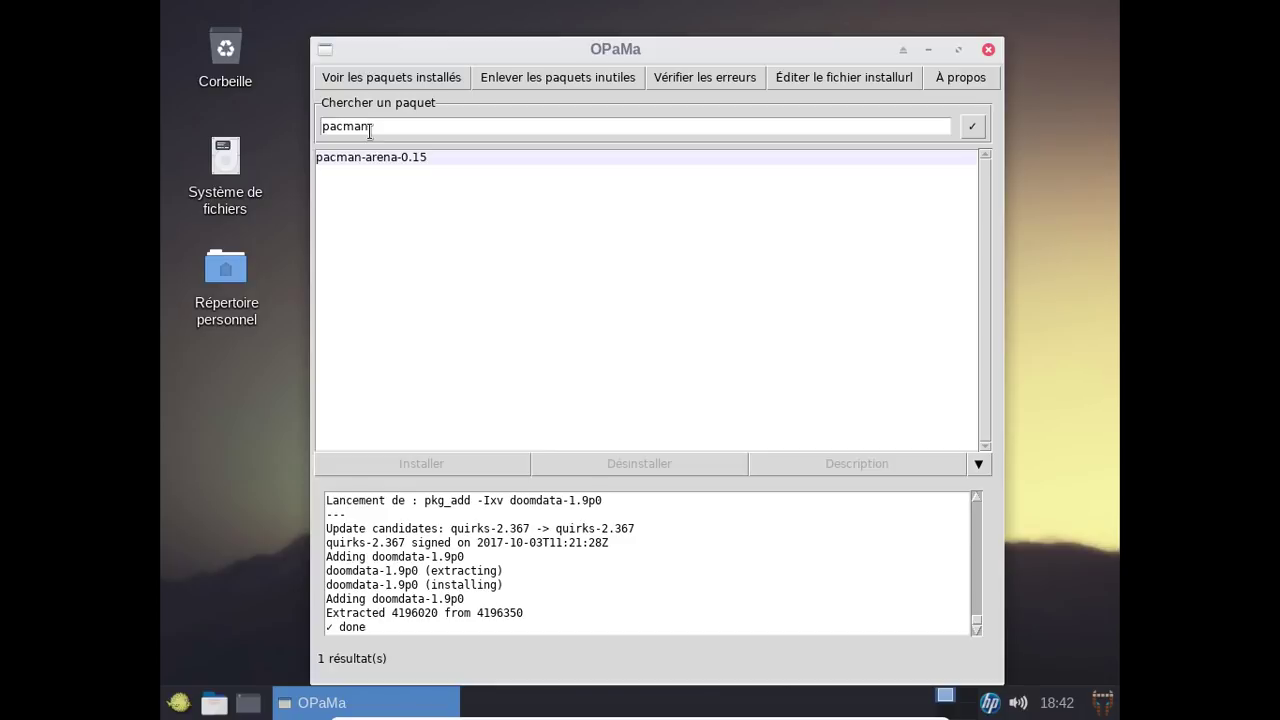
{"action": "left_click", "coordinate": [370, 158]}
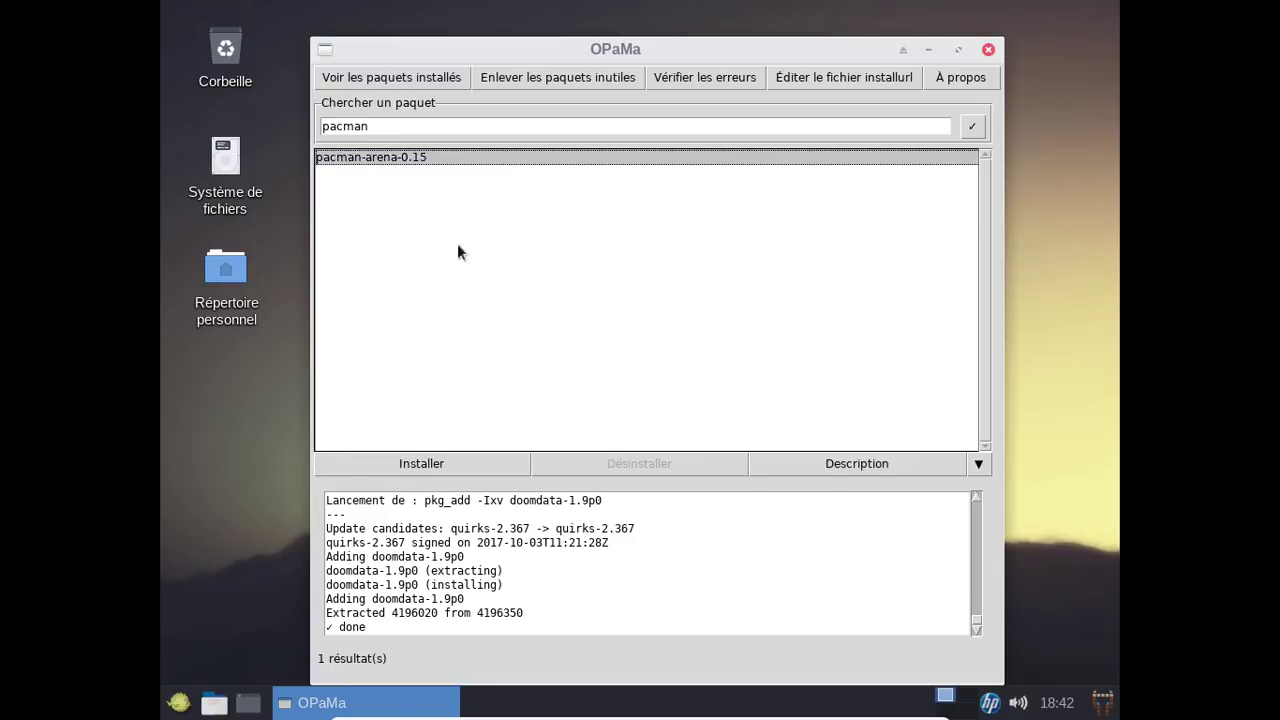
{"action": "left_click", "coordinate": [866, 476]}
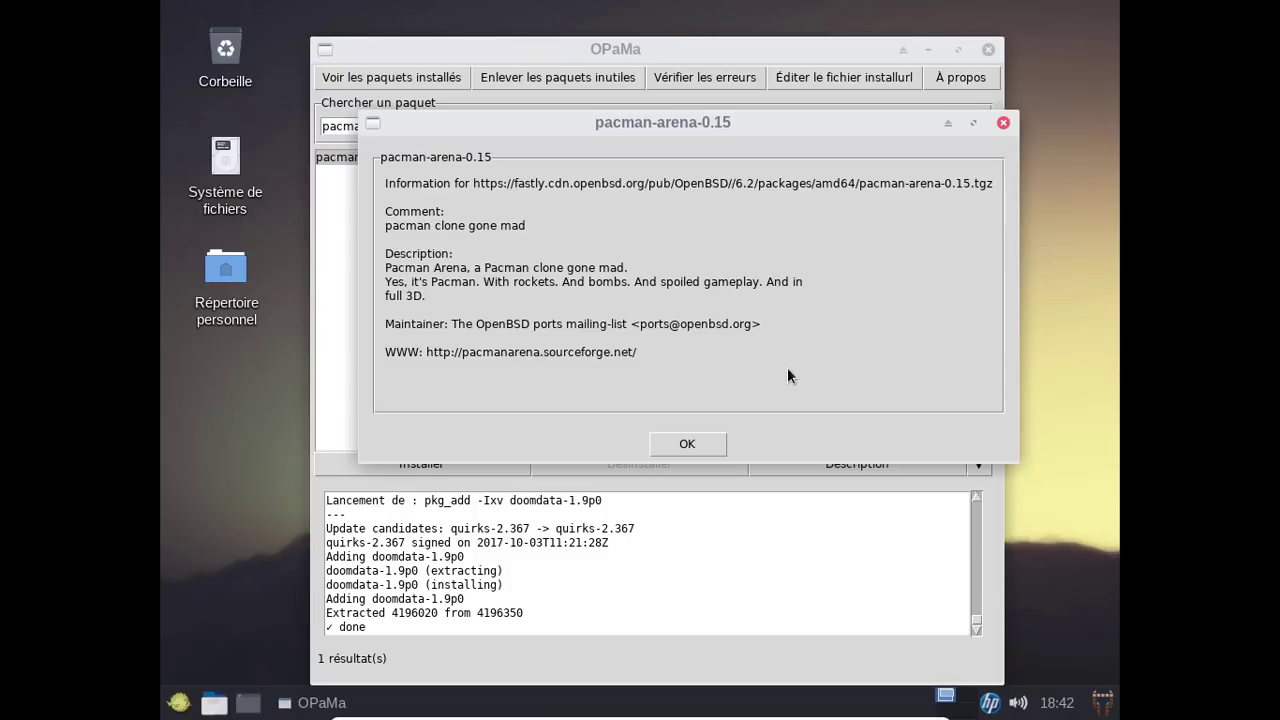
{"action": "left_click", "coordinate": [704, 441]}
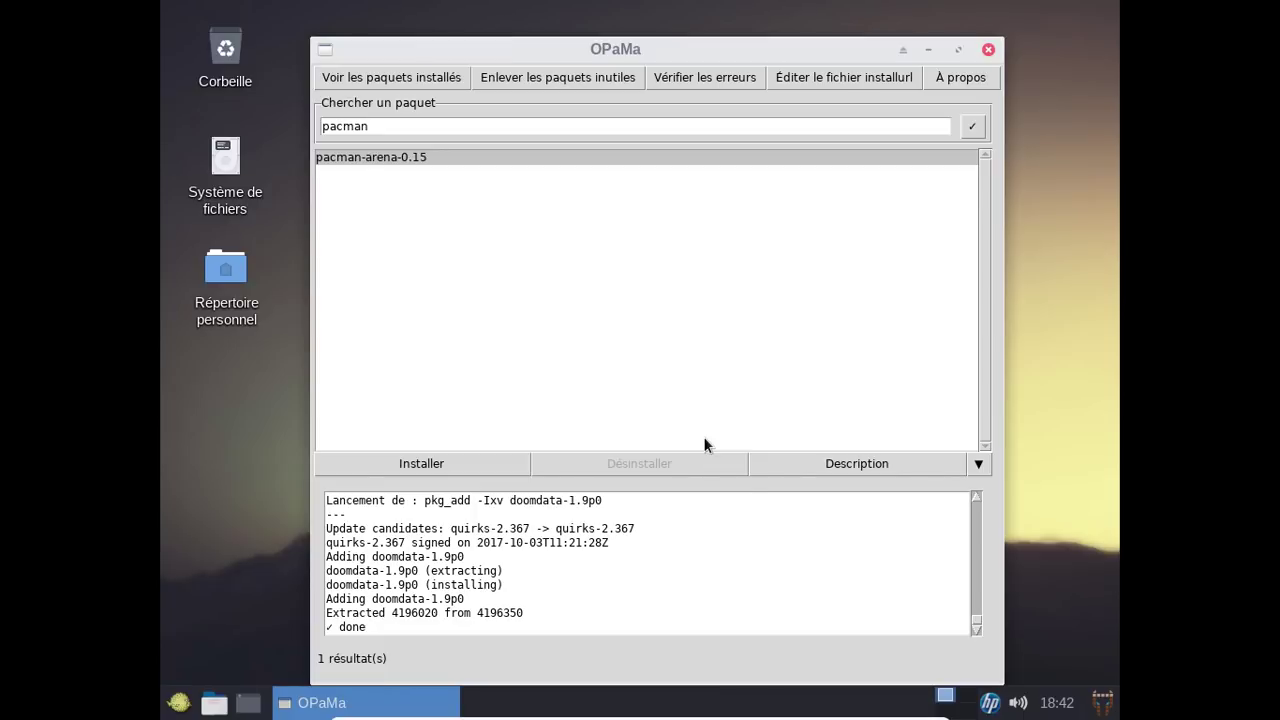
Preview the 'Enlever les paquets inutiles' list, close it without applying, and quit OPaMa
{"action": "left_click", "coordinate": [581, 78]}
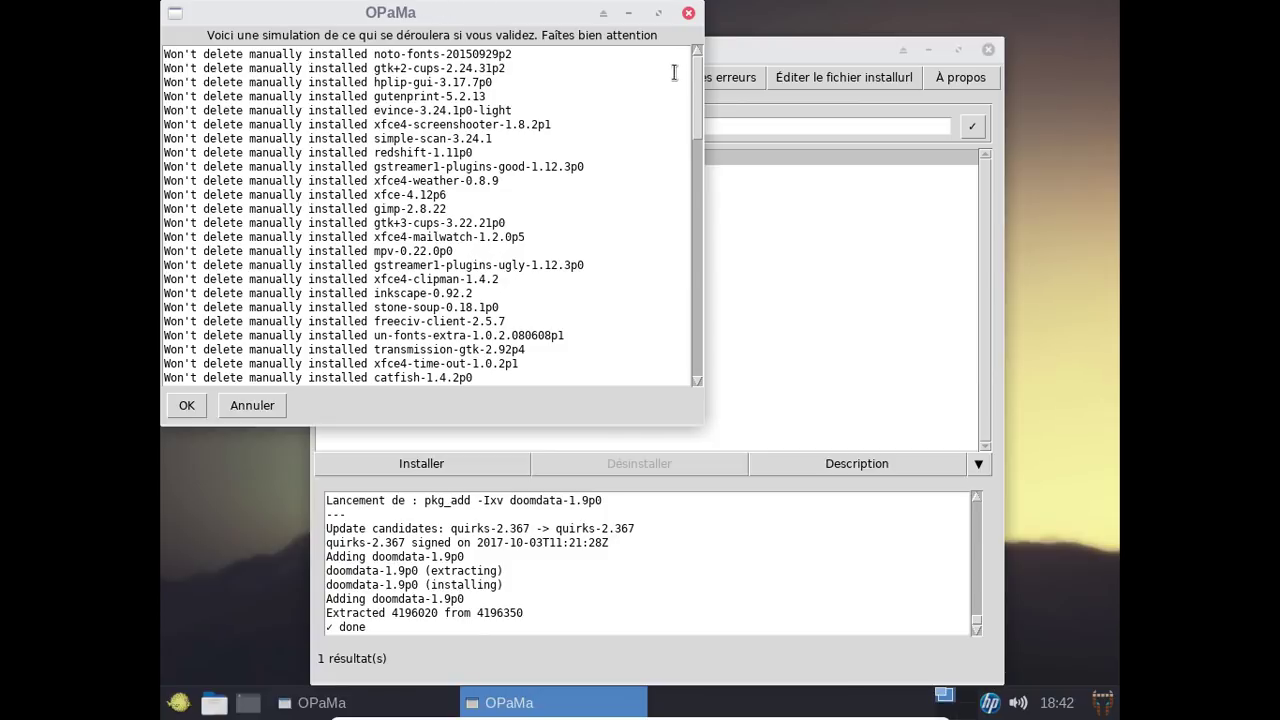
{"action": "left_click_drag", "start_coordinate": [698, 85], "coordinate": [694, 390]}
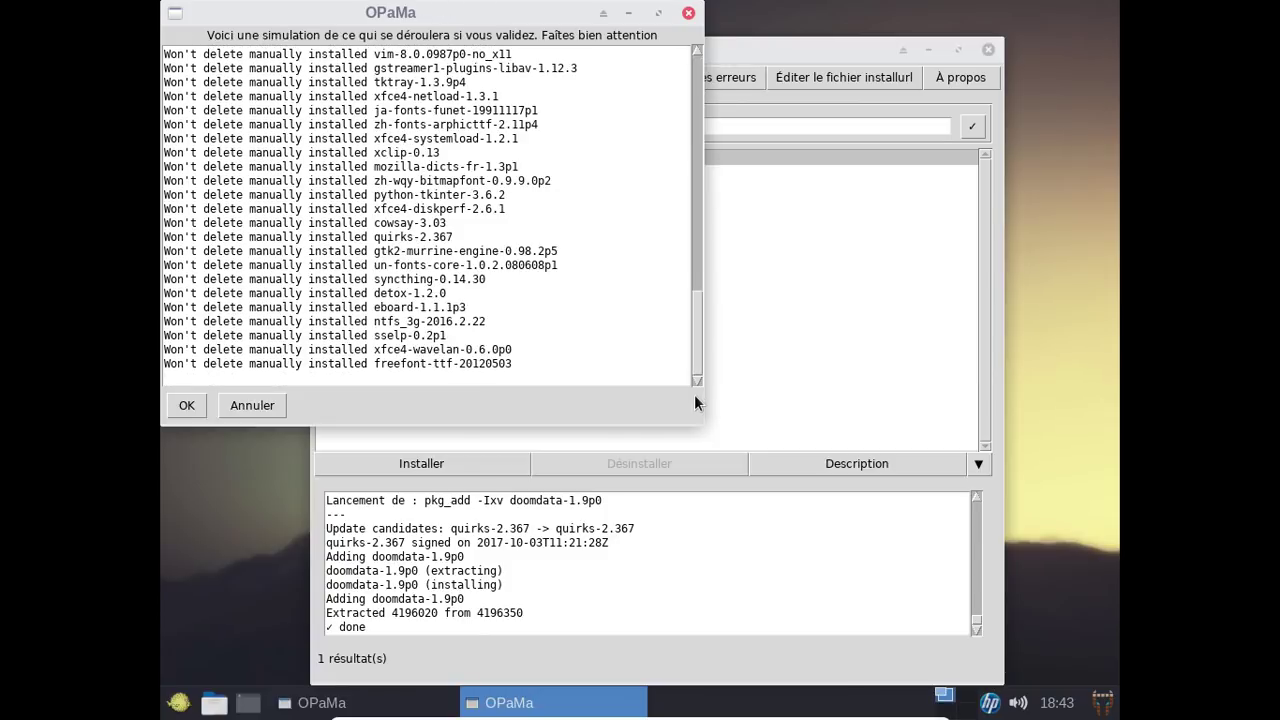
{"action": "left_click", "coordinate": [688, 12]}
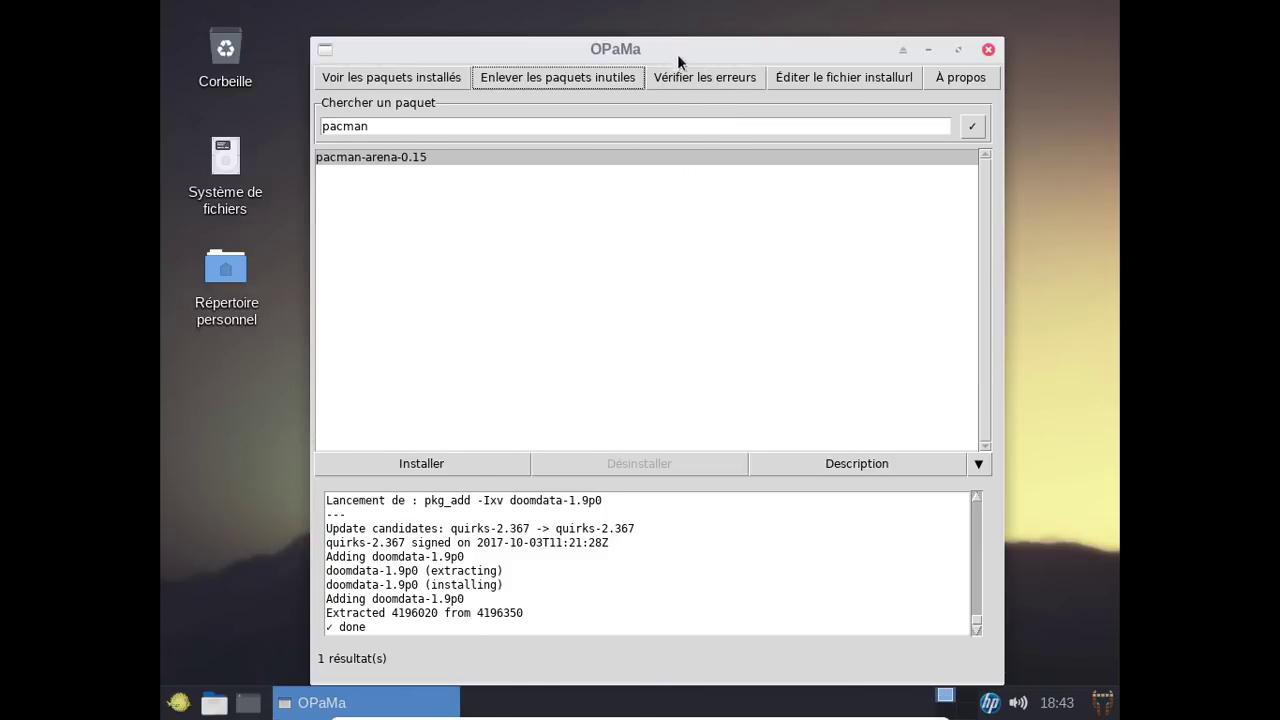
{"action": "left_click", "coordinate": [988, 49]}
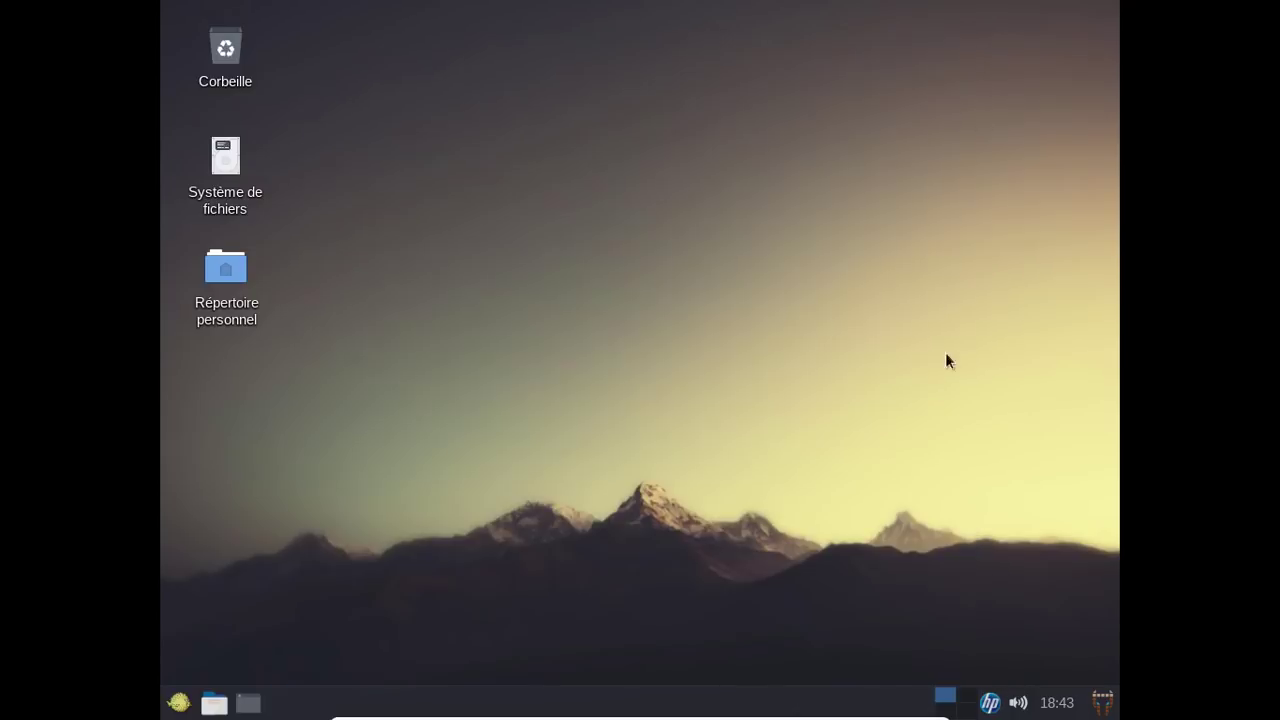
Dismiss the HPLIP tray menu, then launch 'Navigateur Web Firefox' from the Whisker Menu Favoris
{"action": "left_click", "coordinate": [990, 702]}
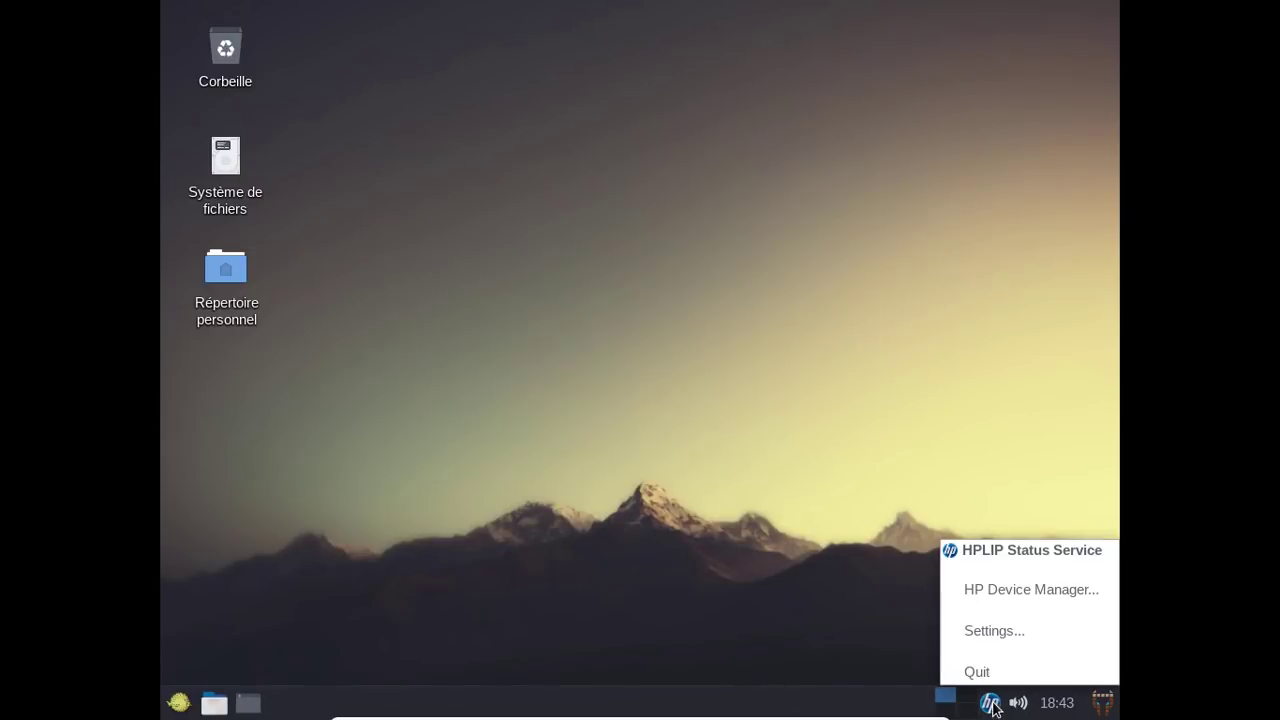
{"action": "left_click", "coordinate": [984, 599]}
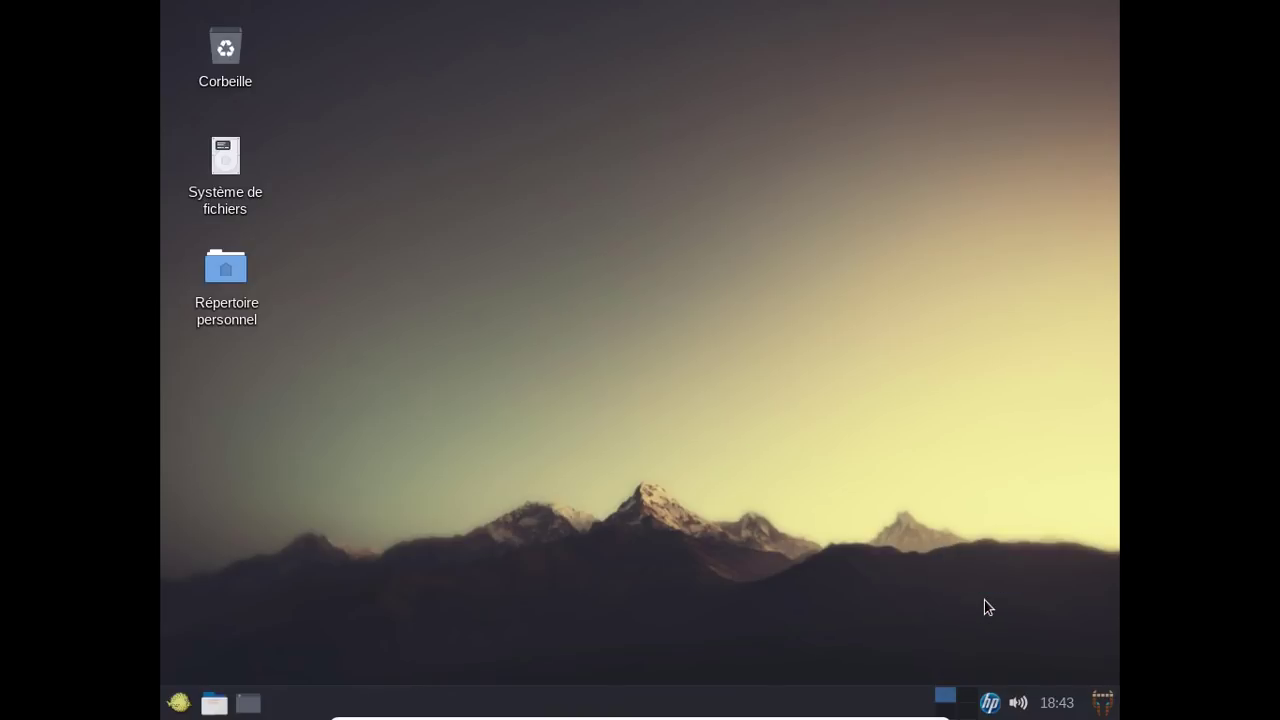
{"action": "left_click", "coordinate": [178, 702]}
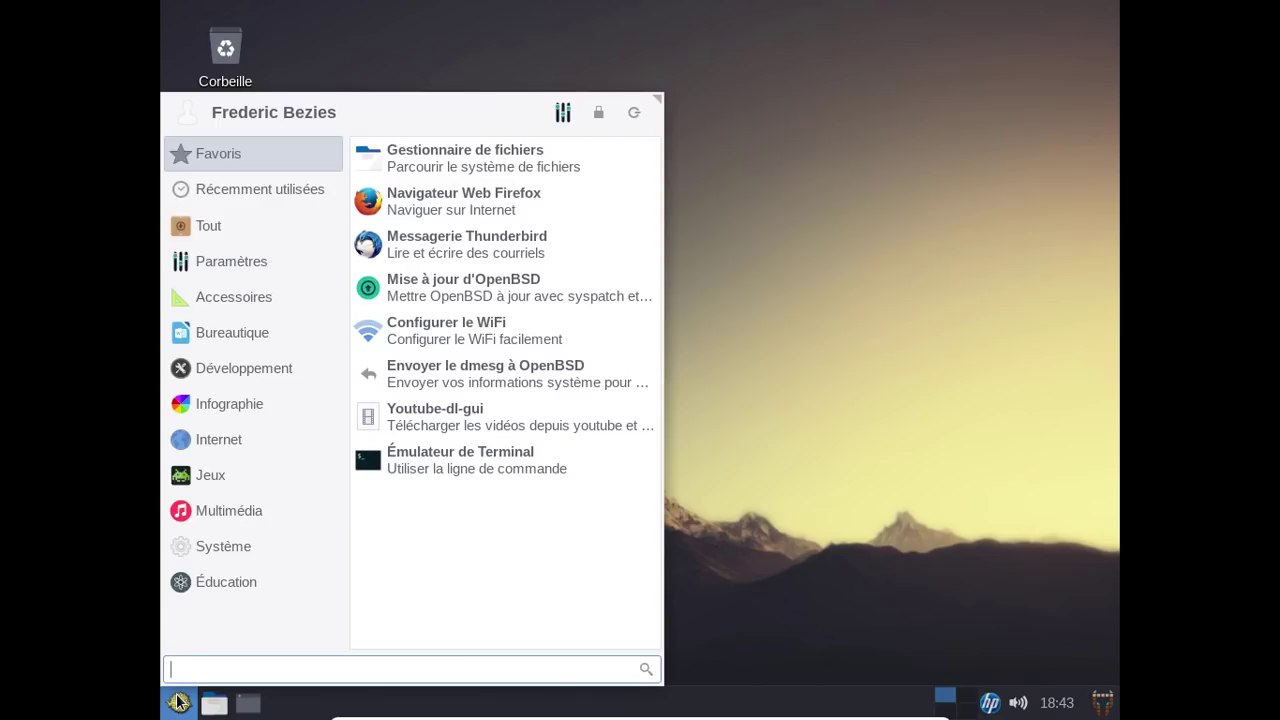
{"action": "left_click", "coordinate": [425, 212]}
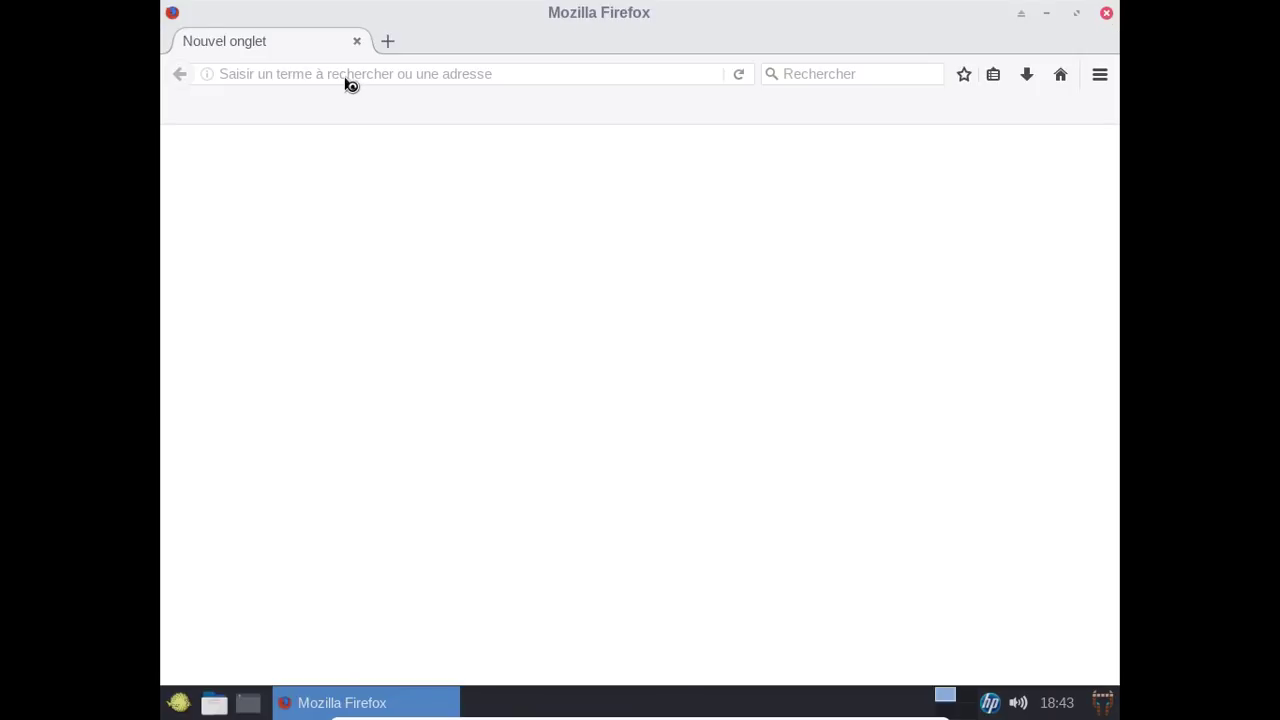
Load localhost:631 in Firefox and go to the CUPS Administration page
{"action": "left_click", "coordinate": [344, 74]}
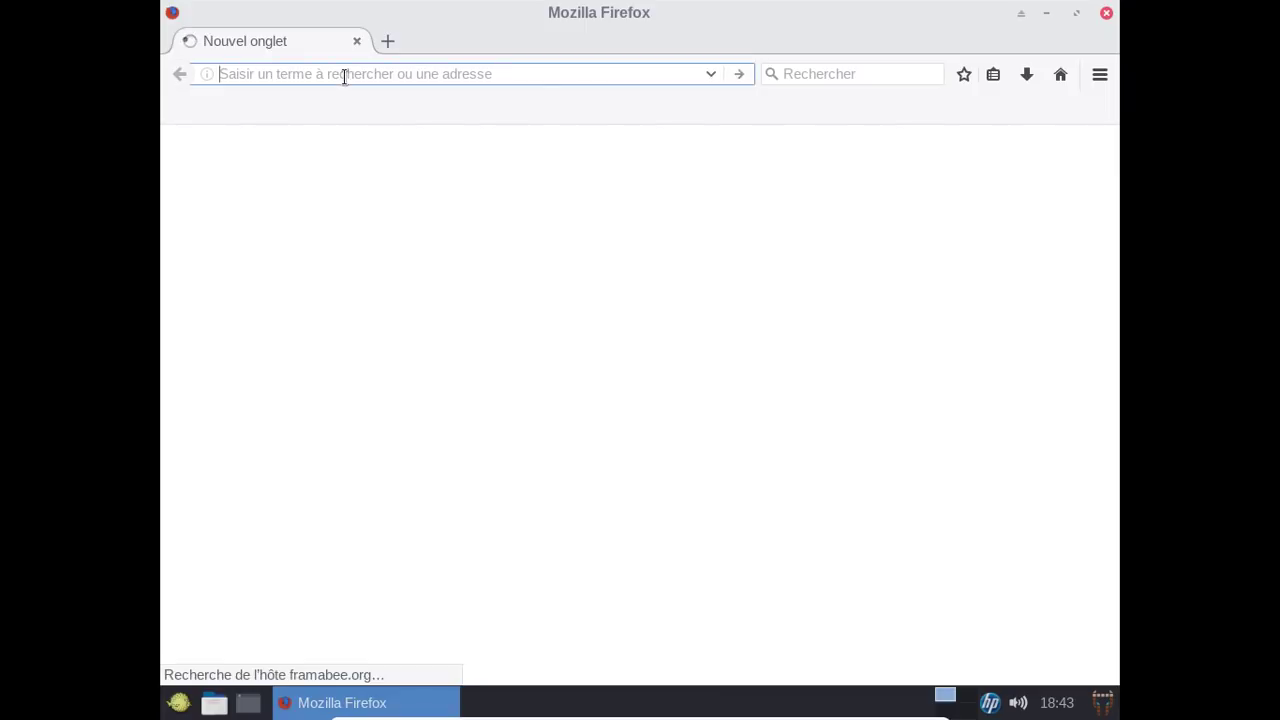
{"action": "type", "text": "localhost"}
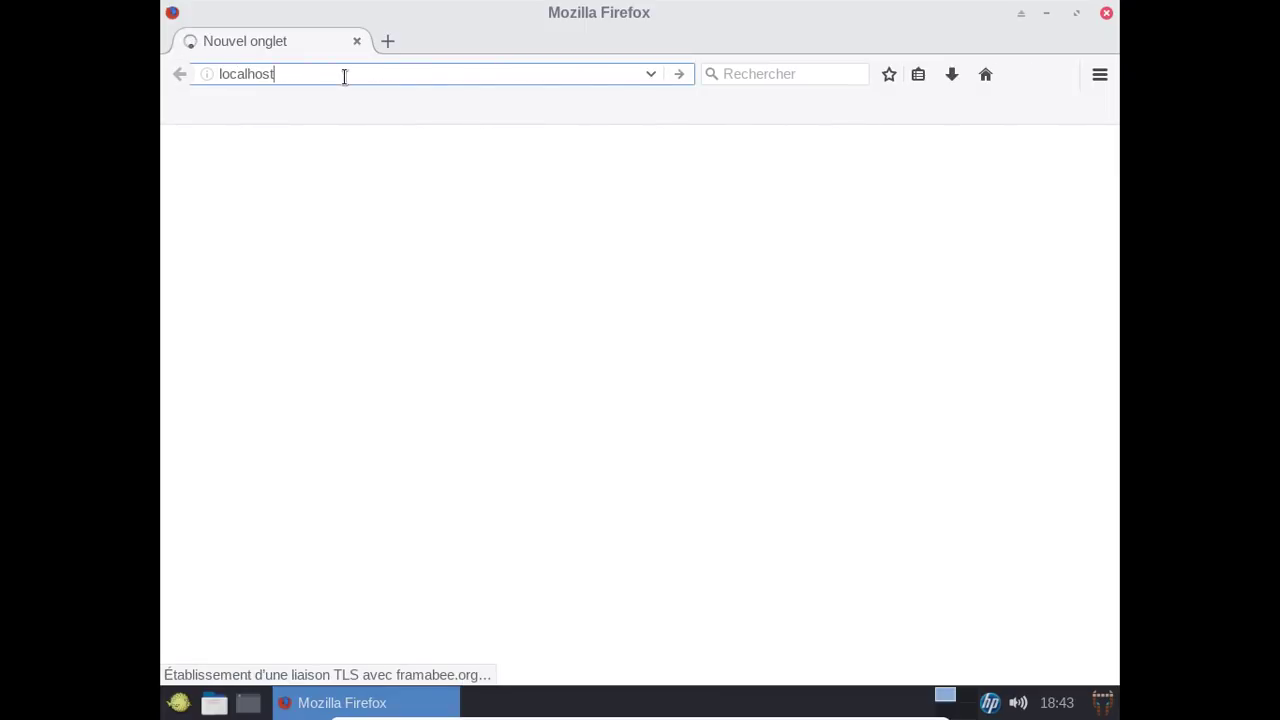
{"action": "type", "text": ":631"}
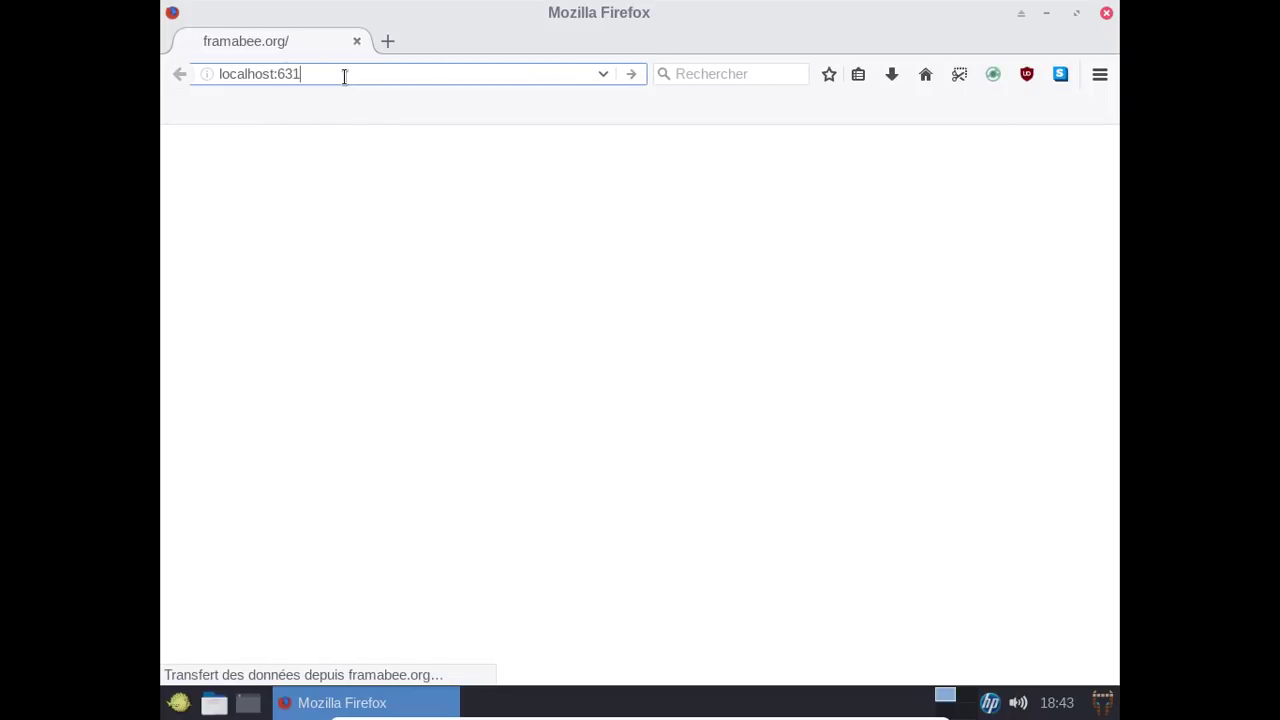
{"action": "key", "text": "Return"}
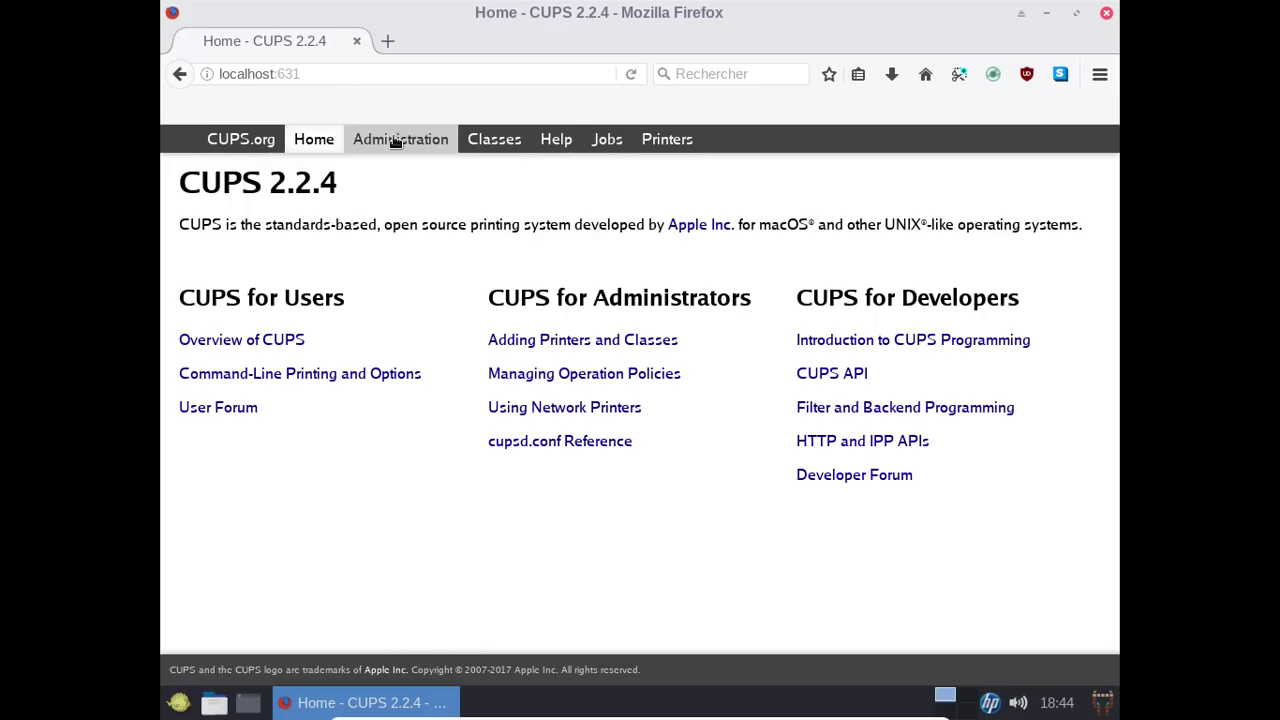
{"action": "left_click", "coordinate": [396, 143]}
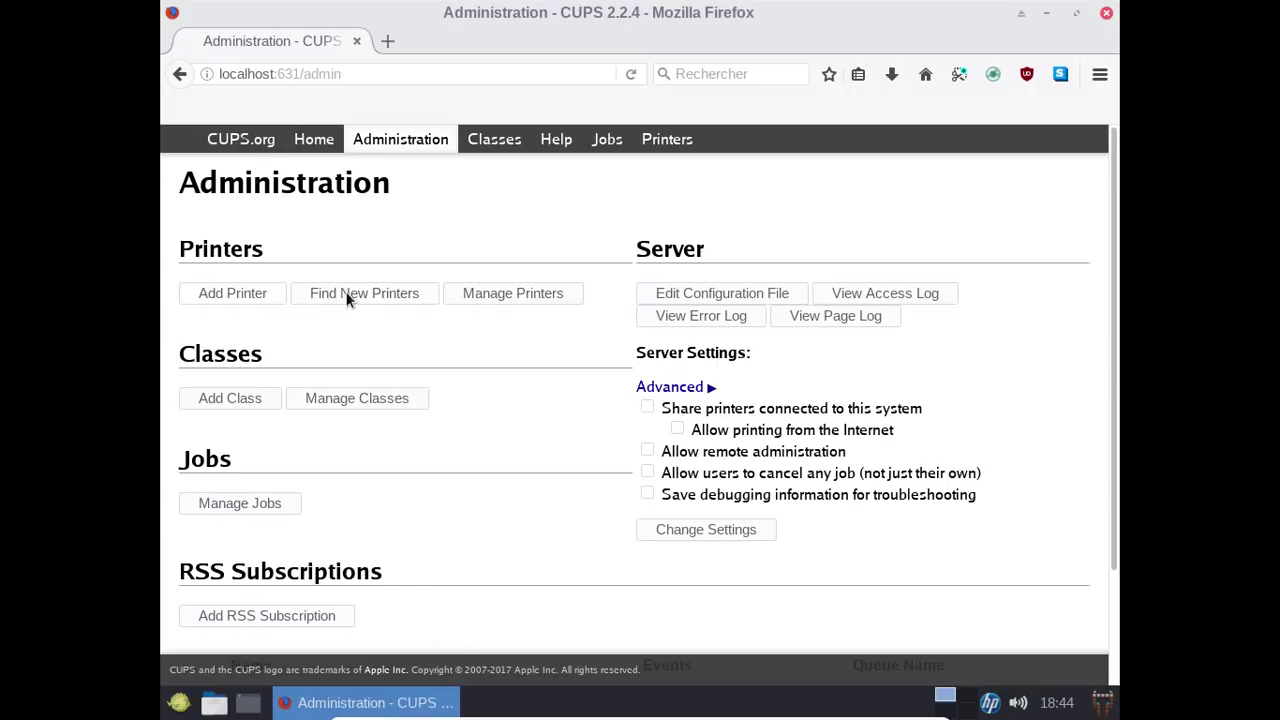
Start Add Printer and authenticate as root, declining to save the login
{"action": "left_click", "coordinate": [258, 293]}
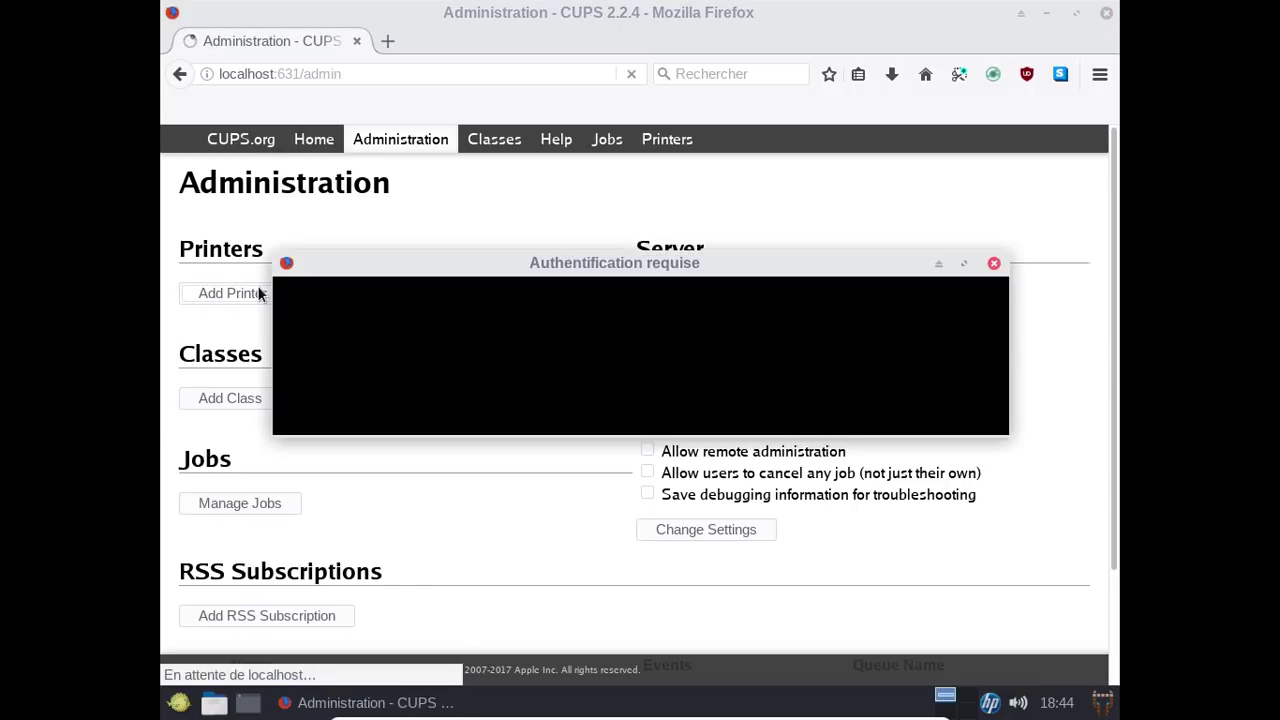
{"action": "type", "text": "root"}
{"action": "key", "text": "Tab"}
{"action": "type", "text": "********"}
{"action": "key", "text": "Return"}
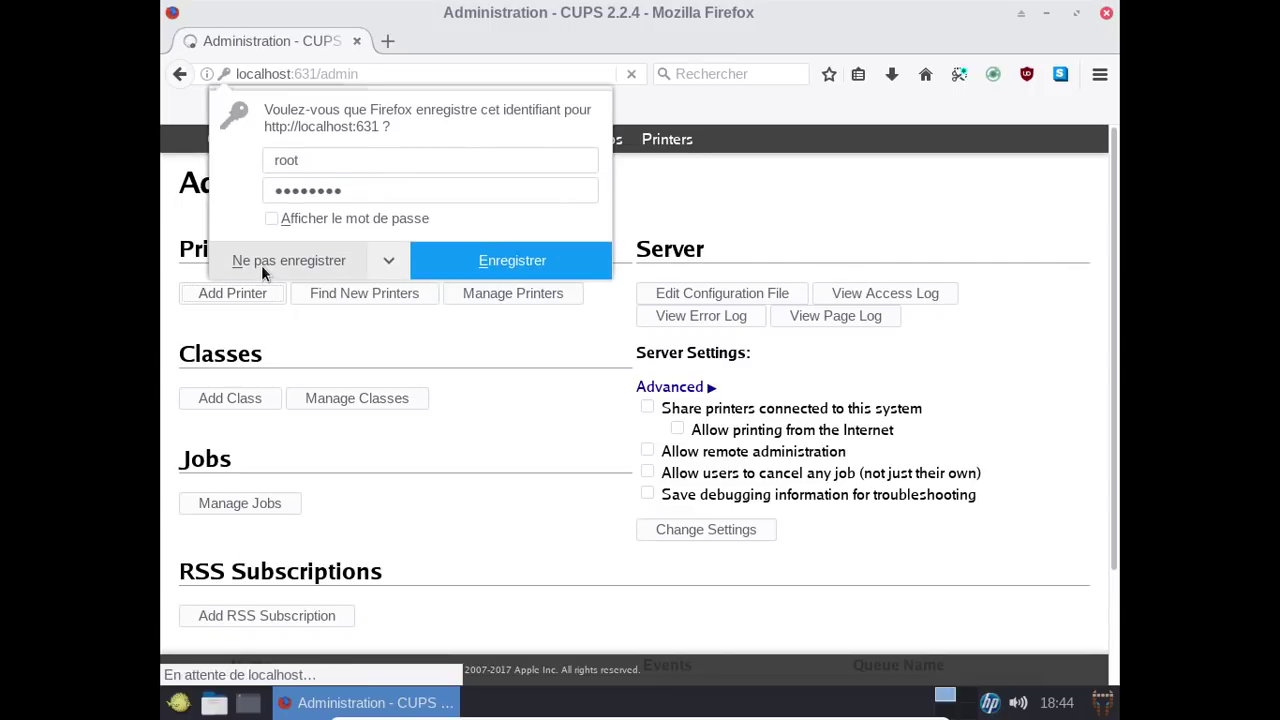
{"action": "left_click", "coordinate": [261, 265]}
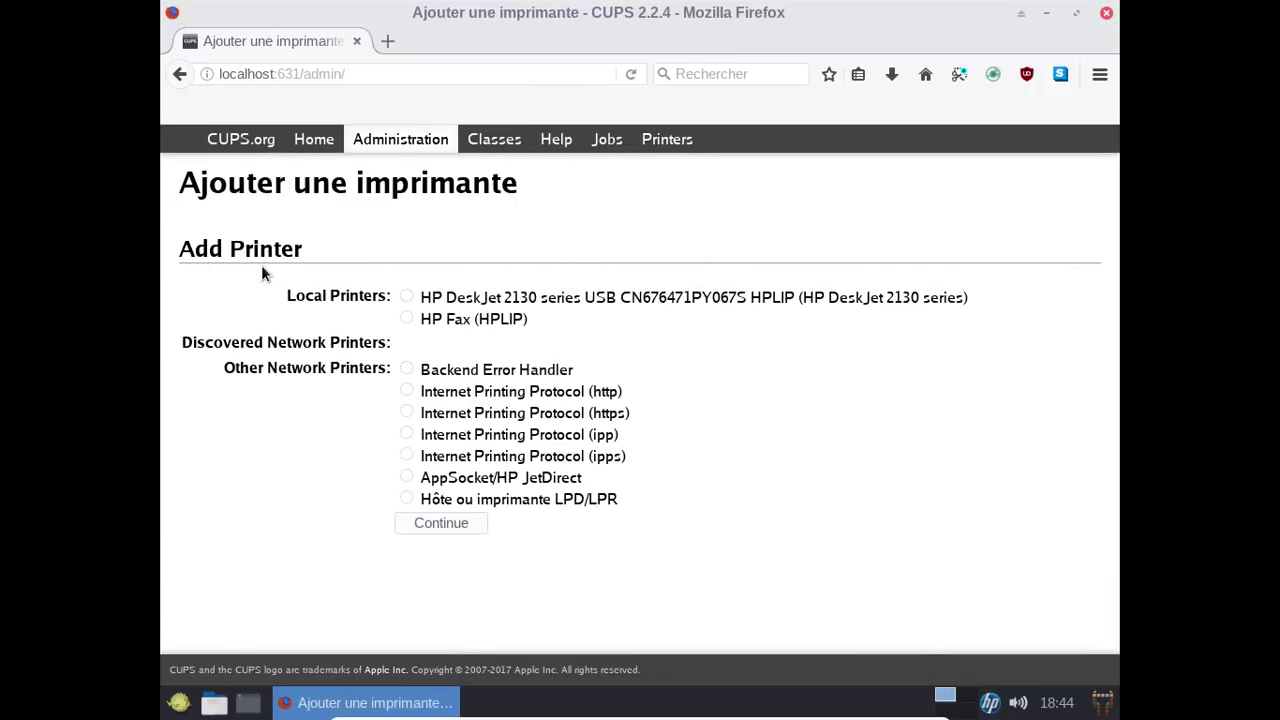
Choose the local HP DeskJet 2130 and keep its suggested name and description
{"action": "left_click", "coordinate": [406, 299]}
{"action": "left_click", "coordinate": [457, 524]}
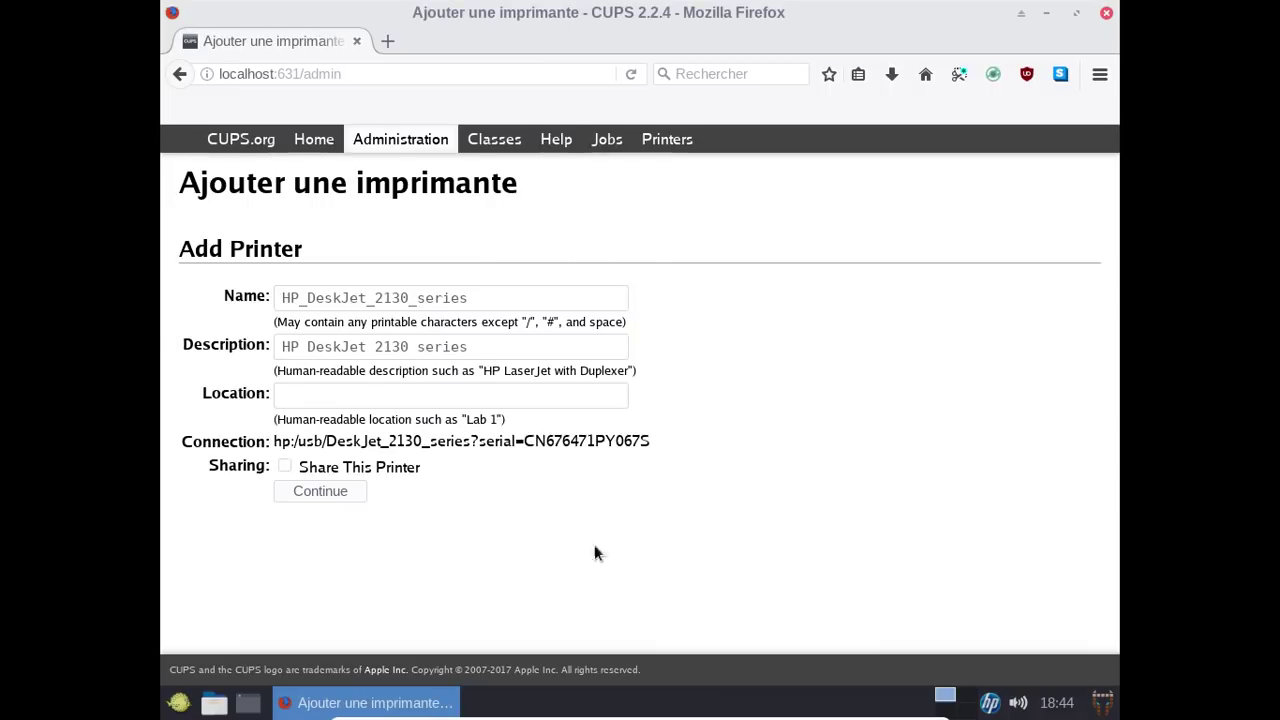
{"action": "left_click", "coordinate": [335, 490]}
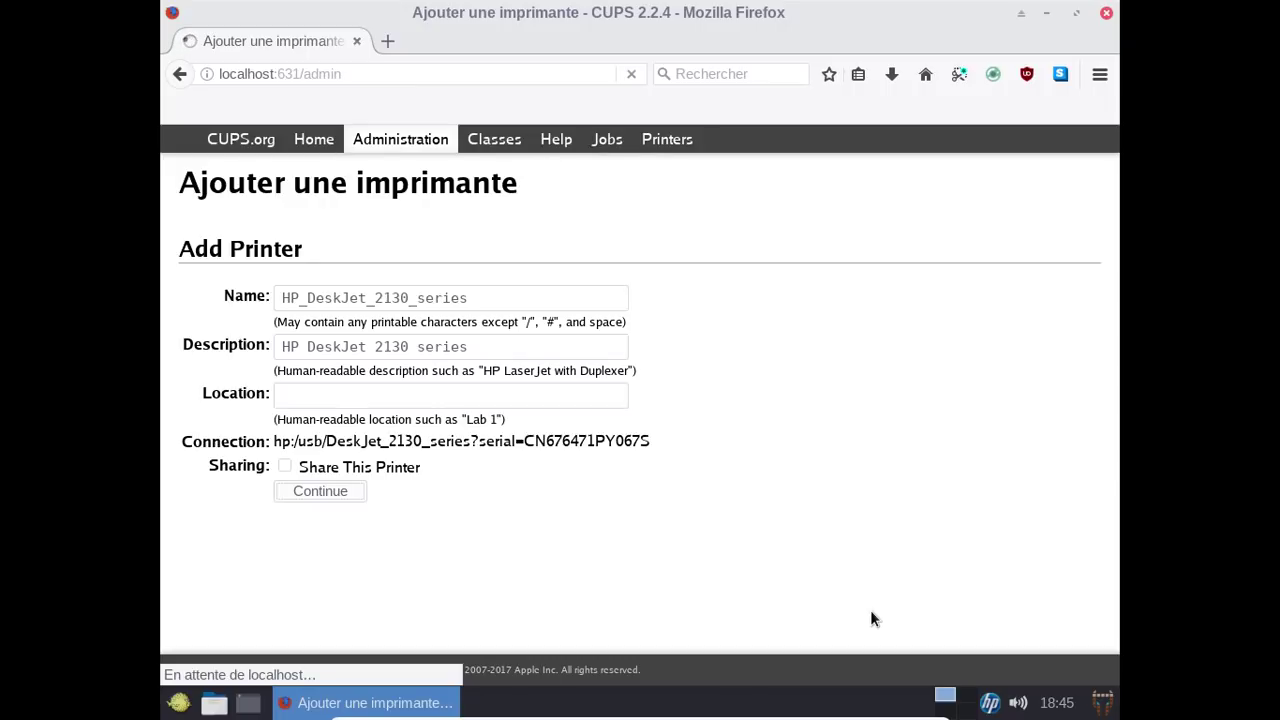
Open the HPLIP tray Settings, close them unchanged, then dismiss the HPLIP menu
{"action": "right_click", "coordinate": [998, 710]}
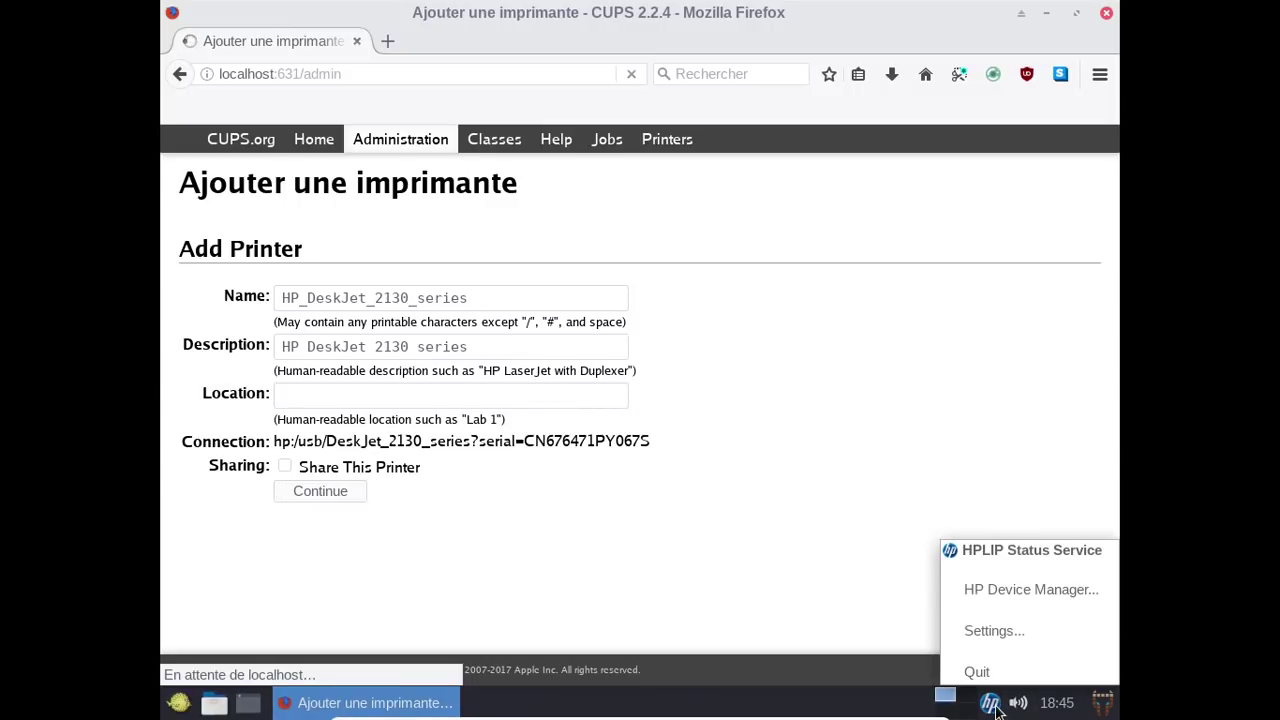
{"action": "left_click", "coordinate": [987, 633]}
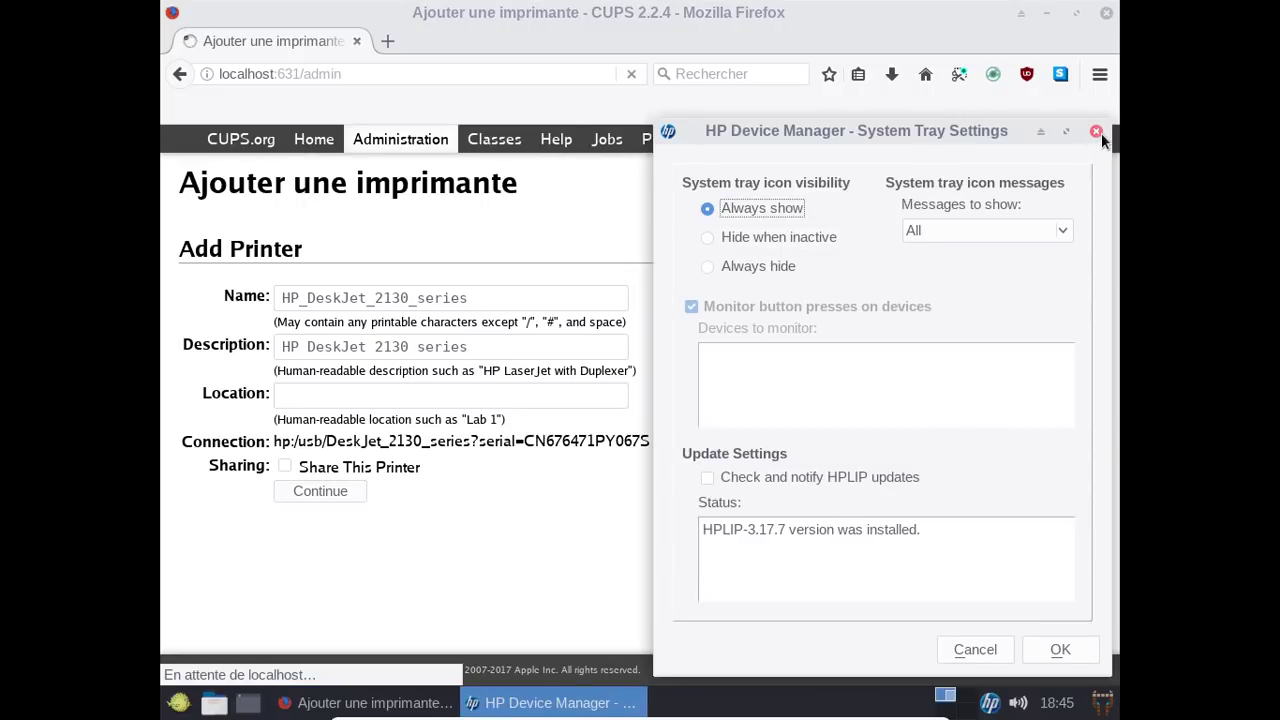
{"action": "left_click", "coordinate": [1092, 136]}
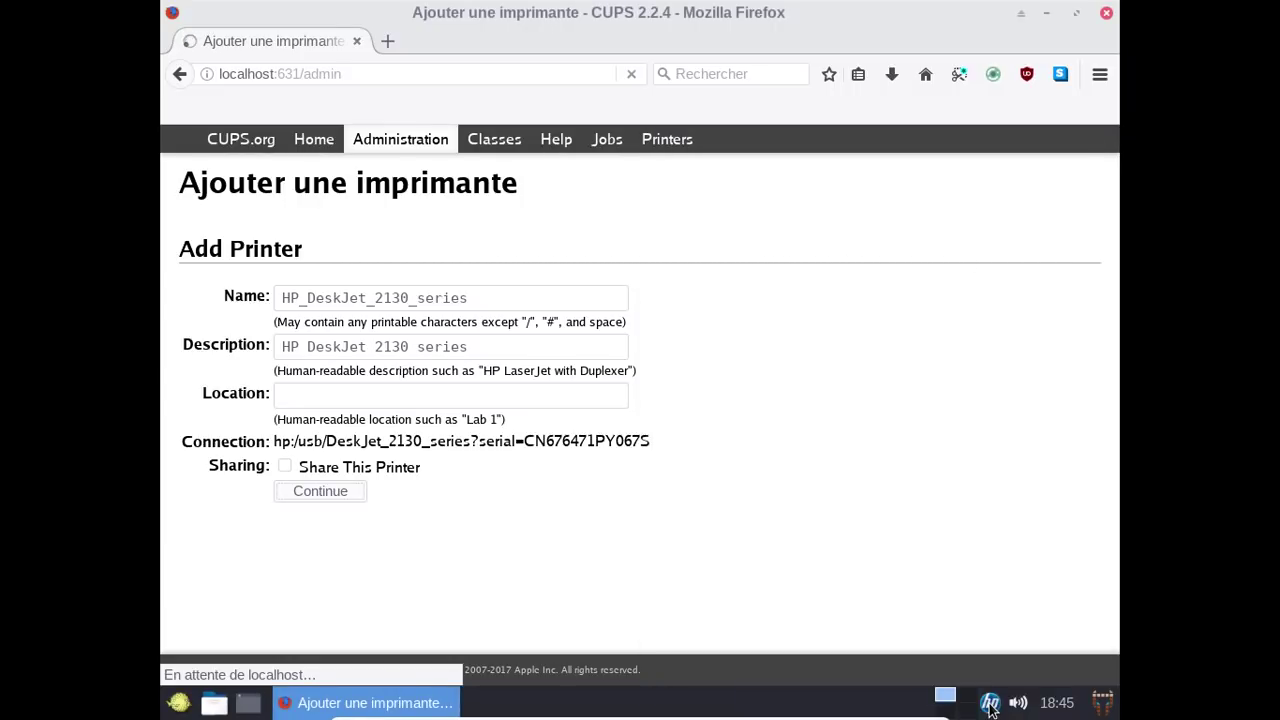
{"action": "left_click", "coordinate": [990, 705]}
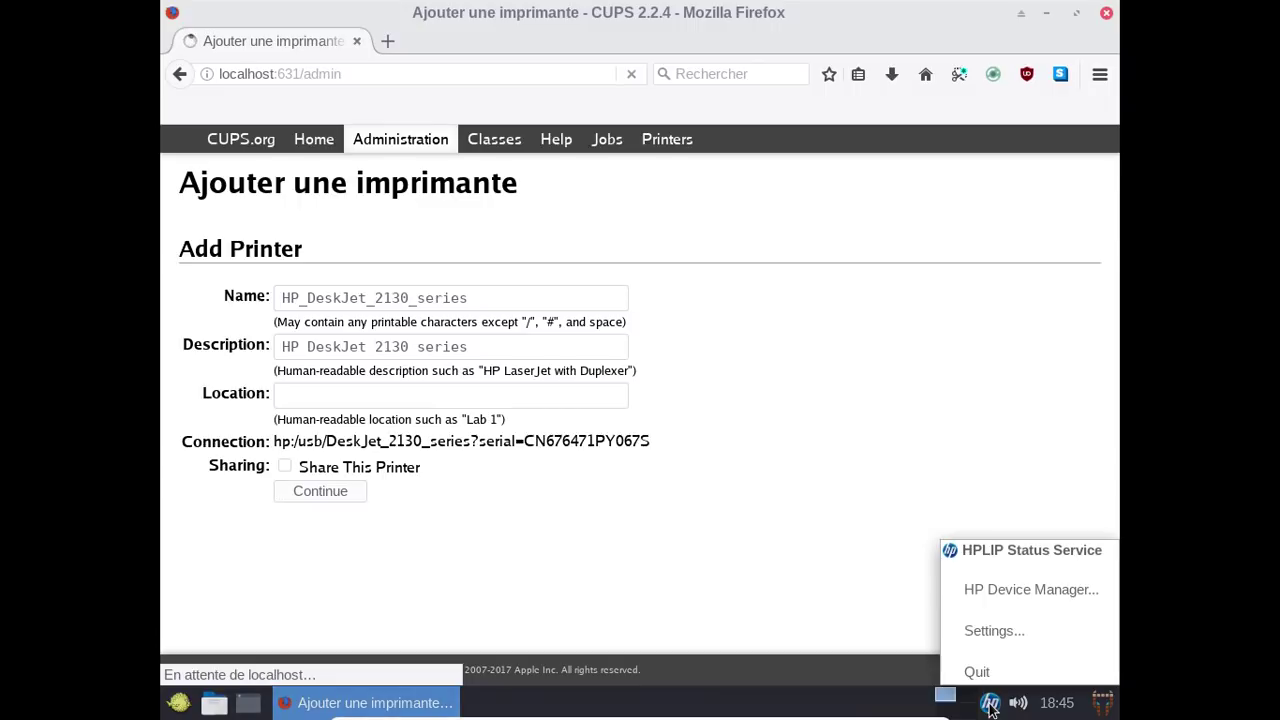
{"action": "left_click", "coordinate": [979, 594]}
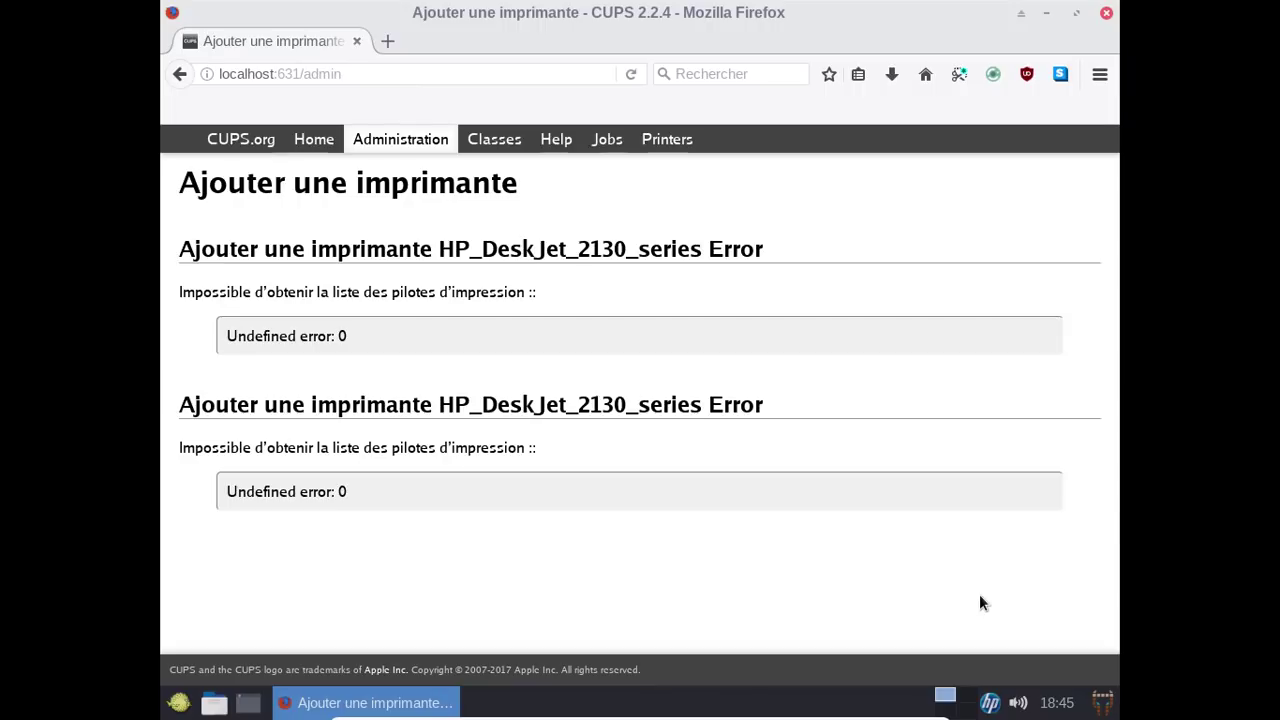
Resubmit the Add Printer form and scroll to the proposed hpcups 3.17.7 driver
{"action": "left_click", "coordinate": [179, 73]}
{"action": "left_click", "coordinate": [335, 490]}
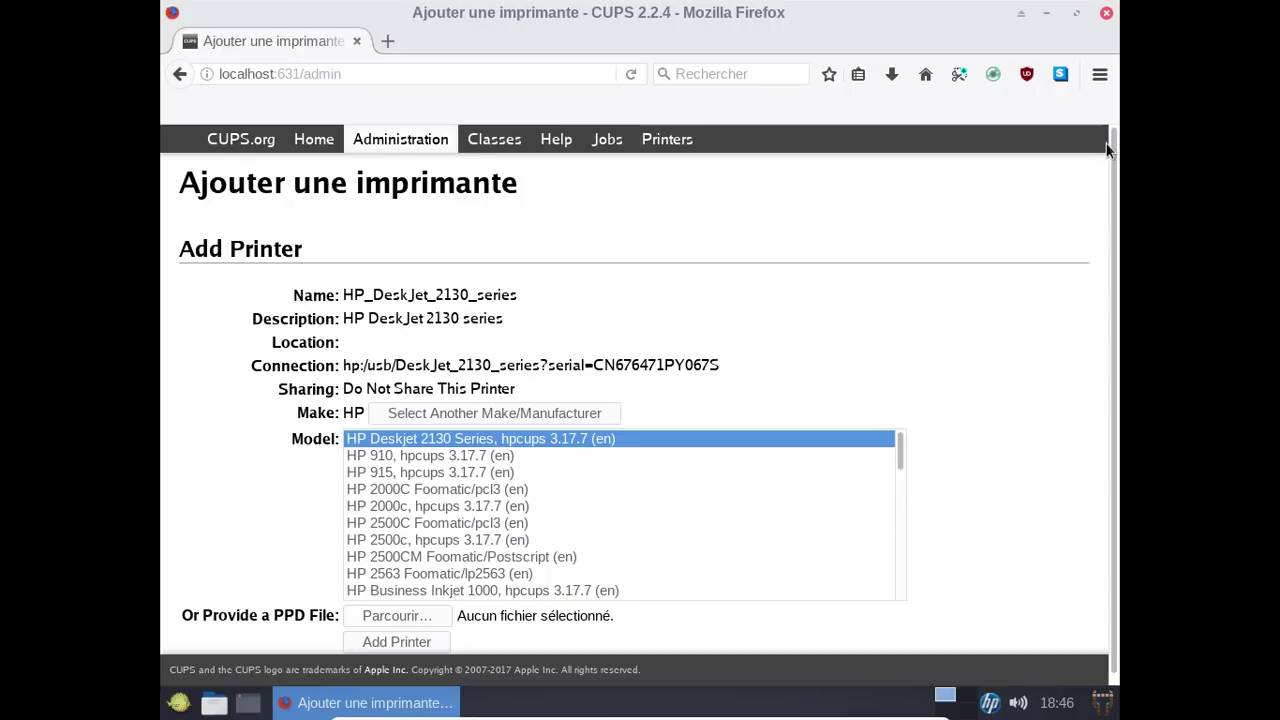
{"action": "scroll", "coordinate": [1118, 408], "scroll_direction": "down", "scroll_amount": 1}
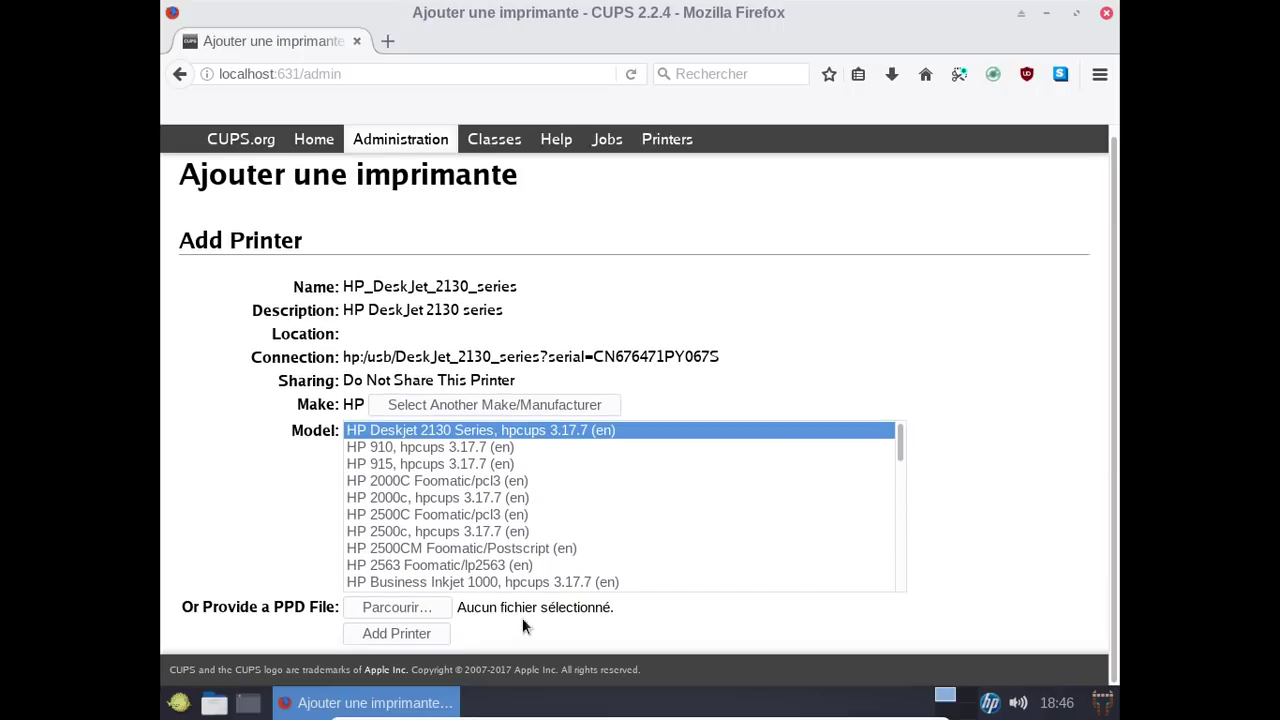
Add the printer with the HP Deskjet 2130 Series driver, save default options, and close Firefox
{"action": "left_click", "coordinate": [424, 633]}
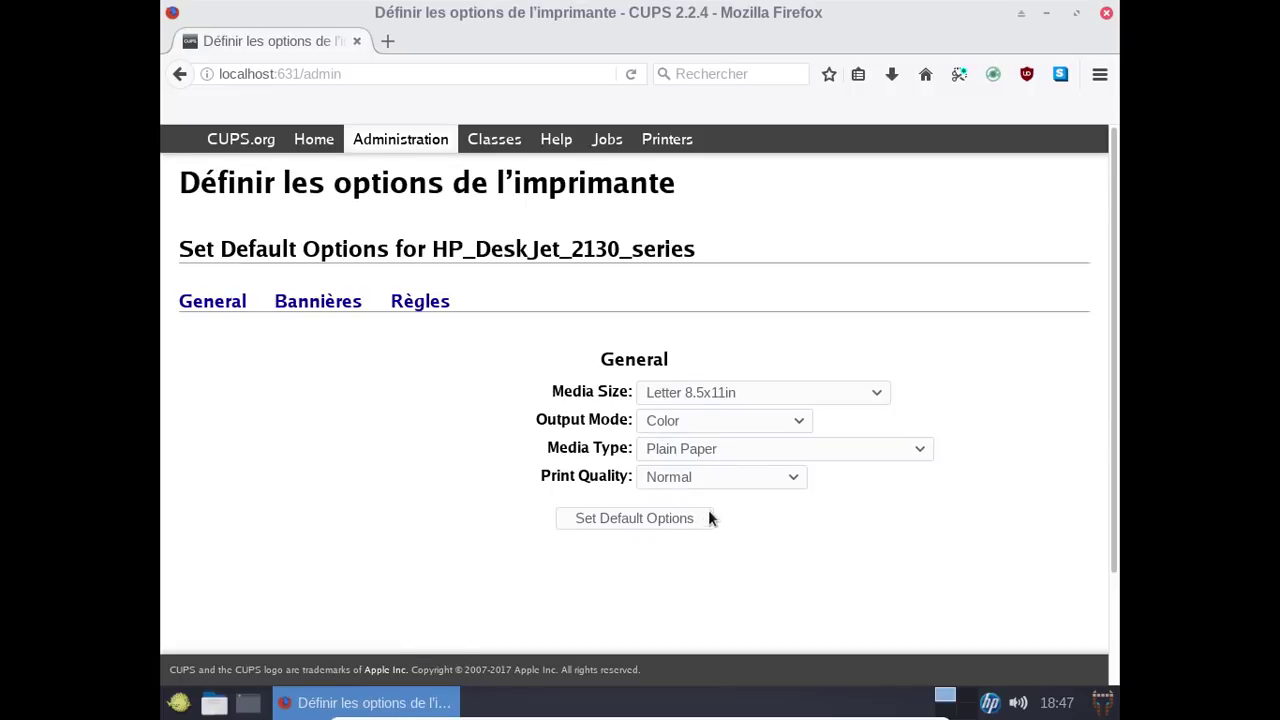
{"action": "left_click", "coordinate": [663, 521]}
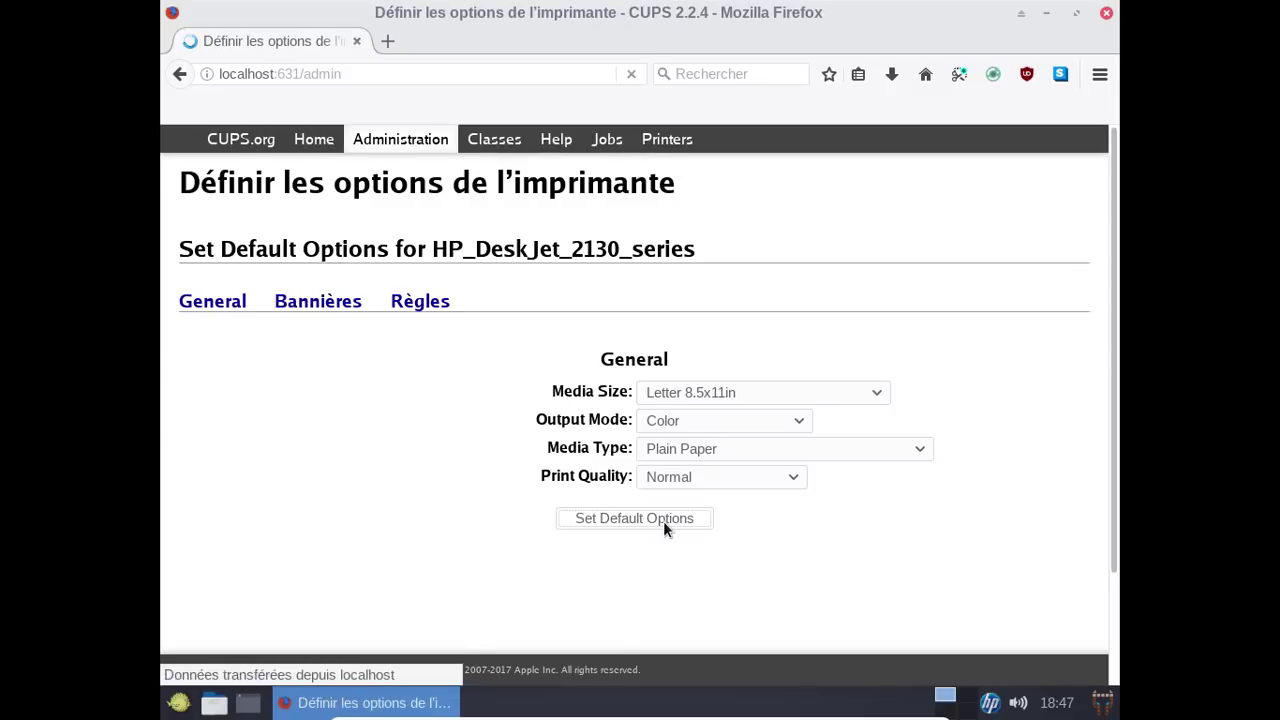
{"action": "left_click", "coordinate": [1106, 14]}
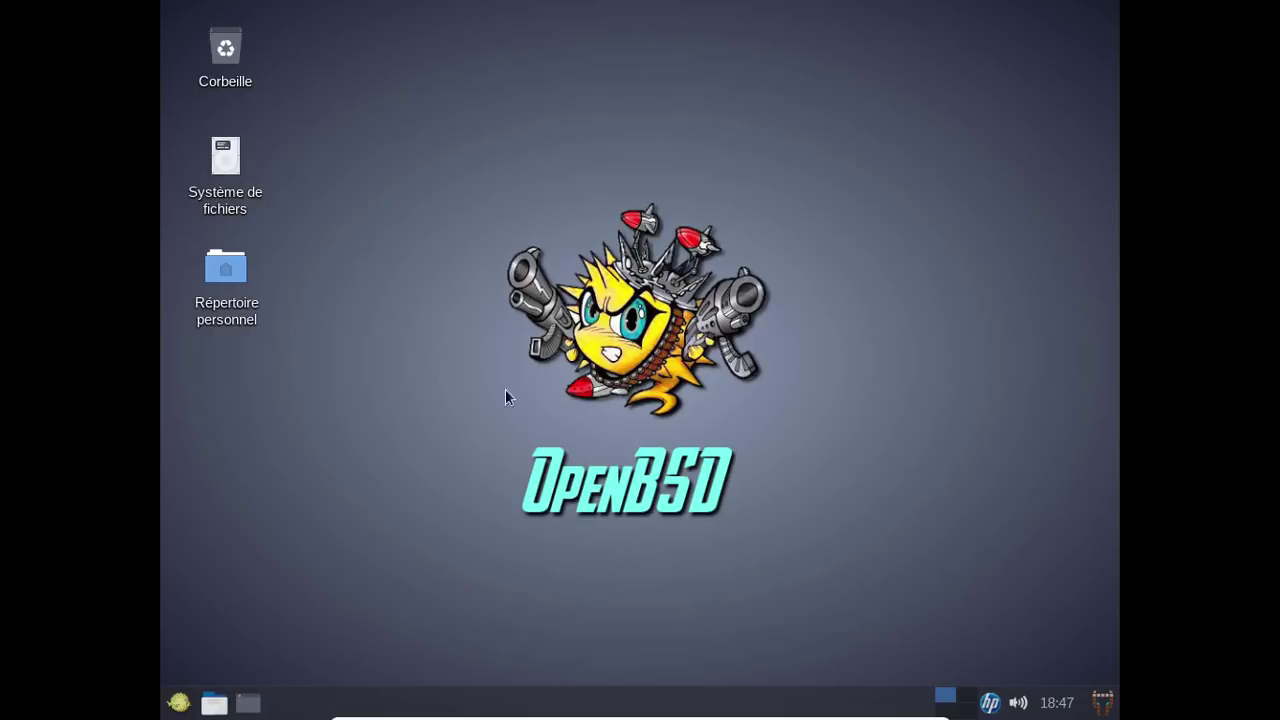
Launch LibreOffice 5.2 Writer from the Whisker Menu's Bureautique category
{"action": "left_click", "coordinate": [179, 703]}
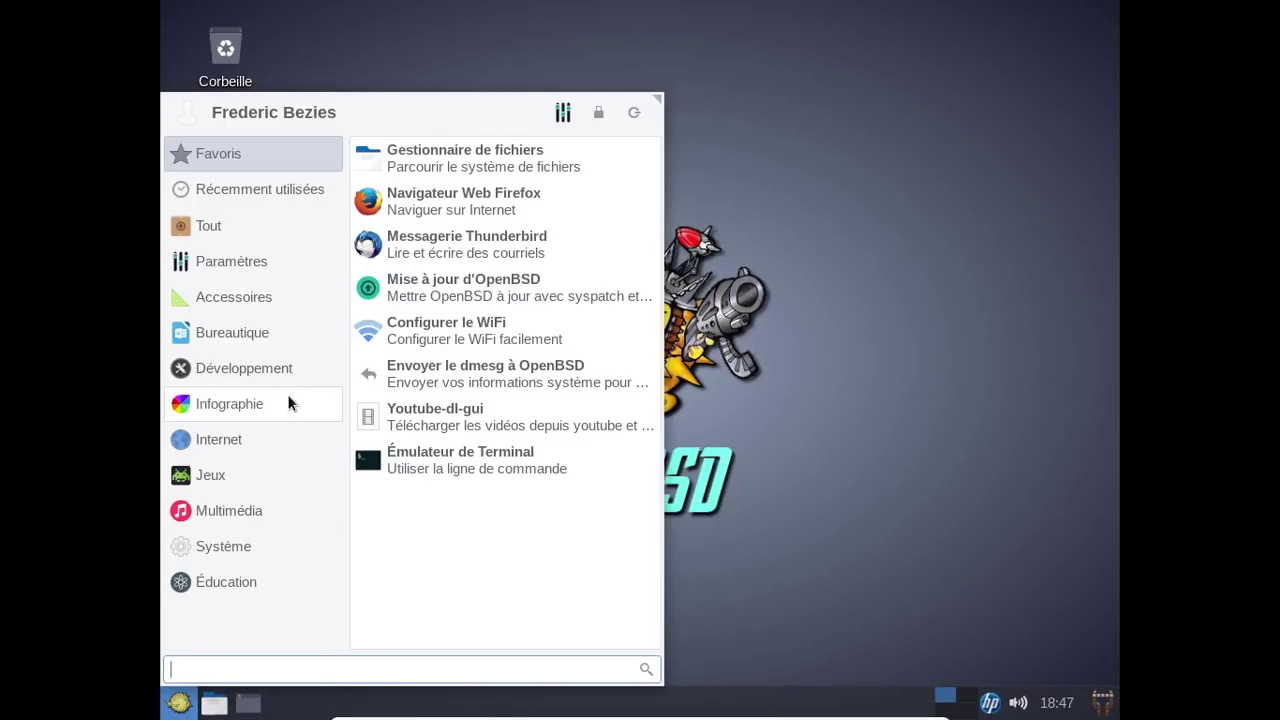
{"action": "left_click", "coordinate": [253, 342]}
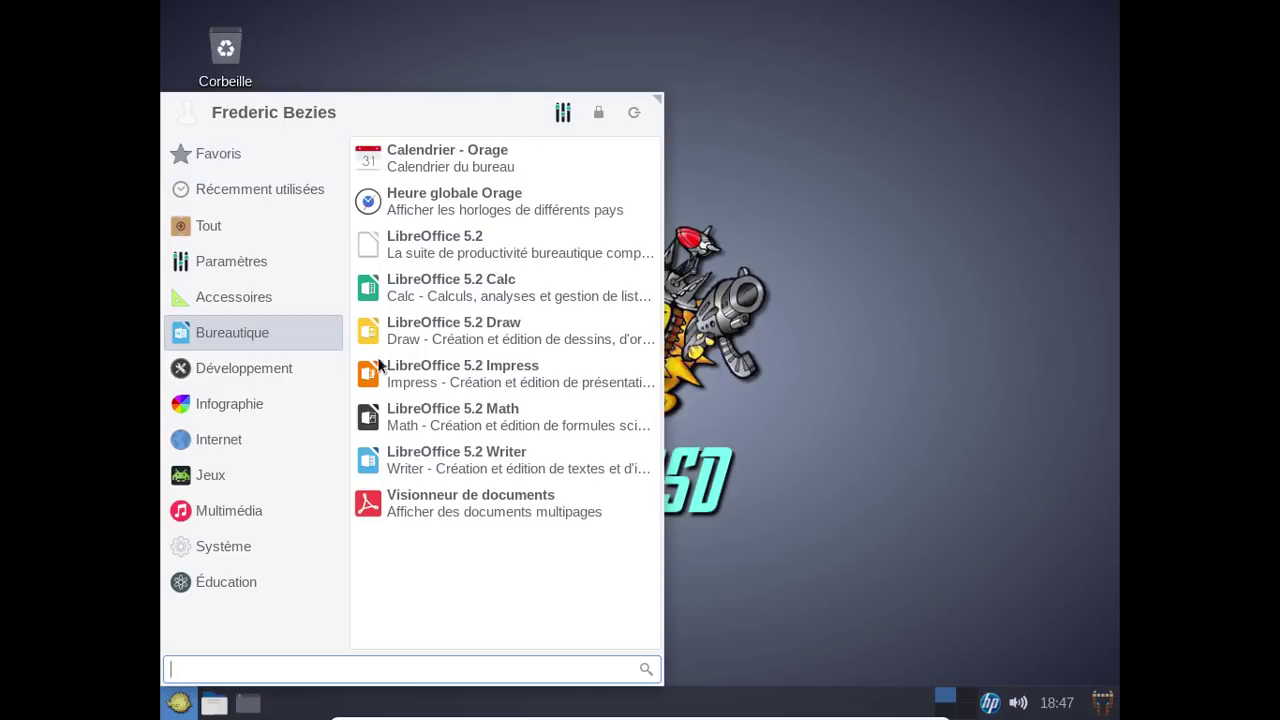
{"action": "left_click", "coordinate": [462, 459]}
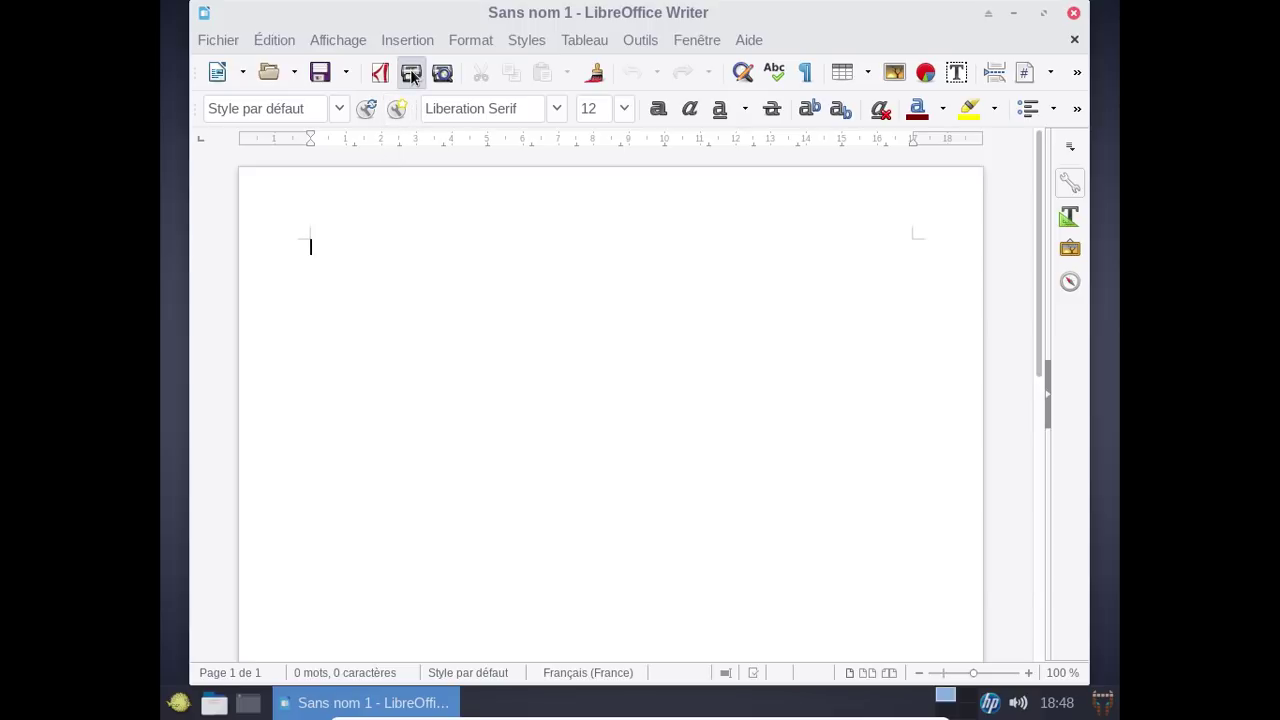
Check the print dialog's printers (only Generic Printer), then close Writer with Ne pas enregistrer
{"action": "left_click", "coordinate": [411, 76]}
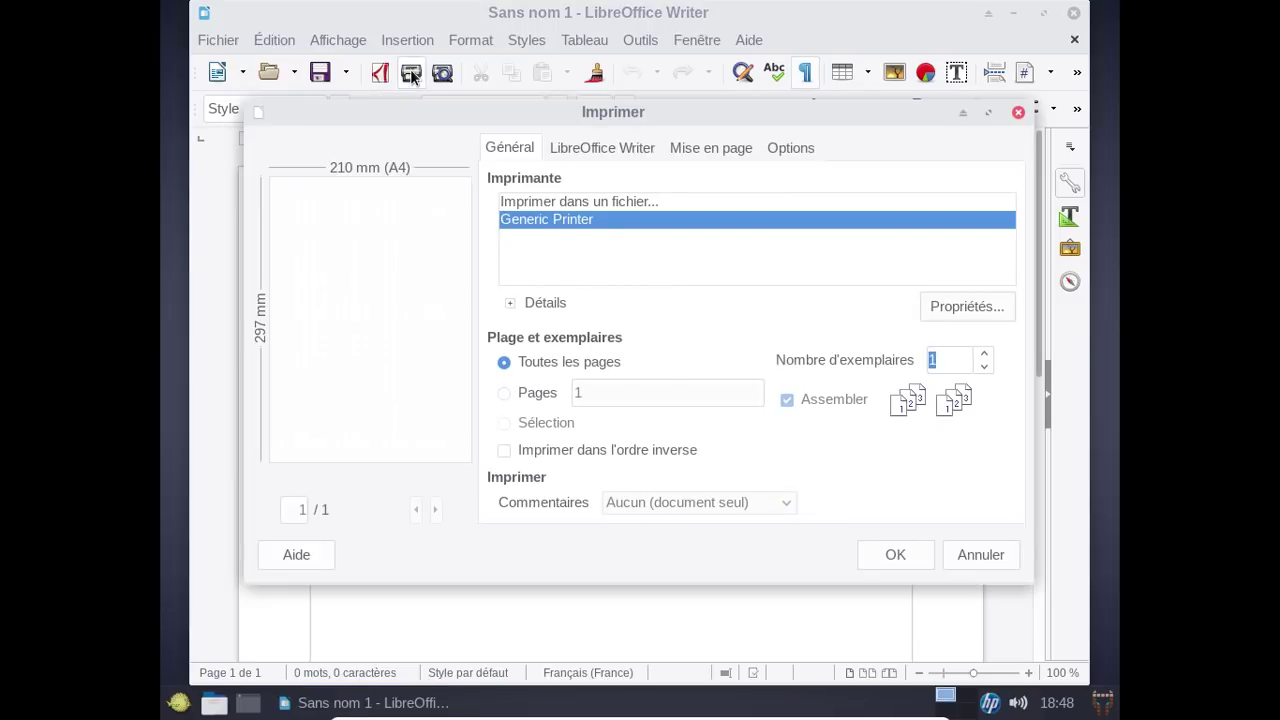
{"action": "left_click", "coordinate": [1018, 112]}
{"action": "key", "text": "shift+F12"}
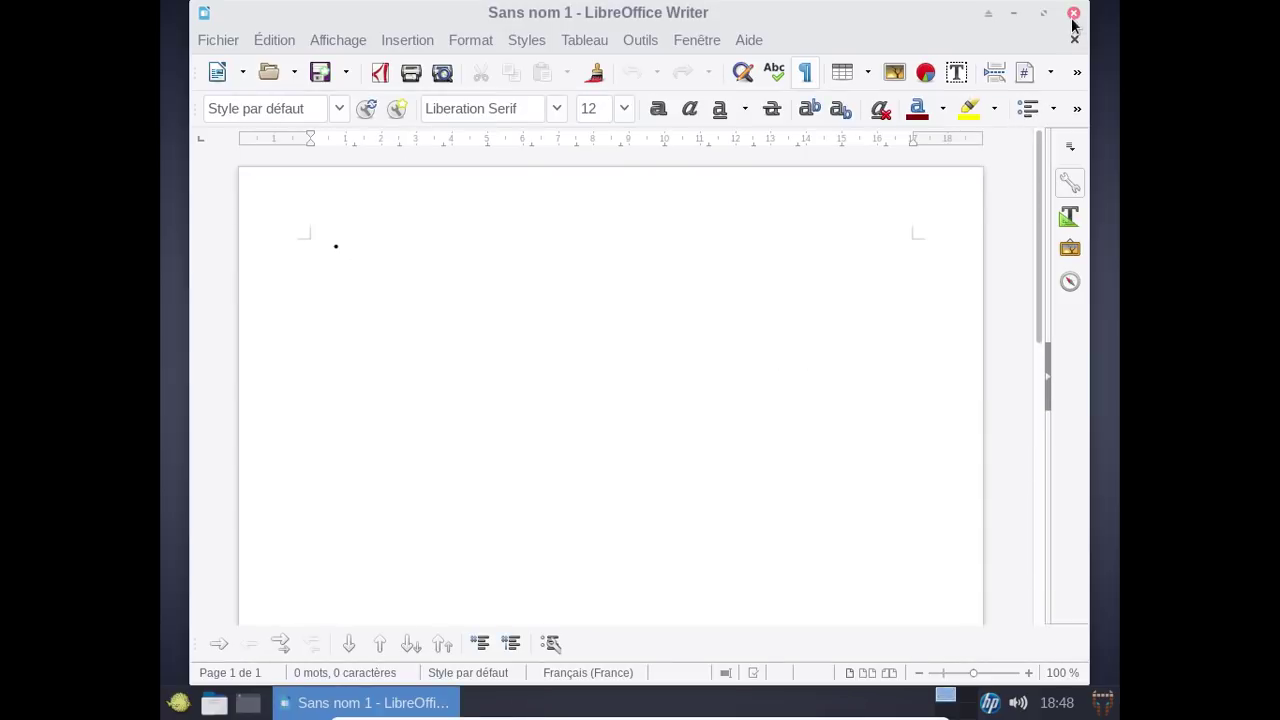
{"action": "left_click", "coordinate": [1072, 18]}
{"action": "left_click", "coordinate": [529, 404]}
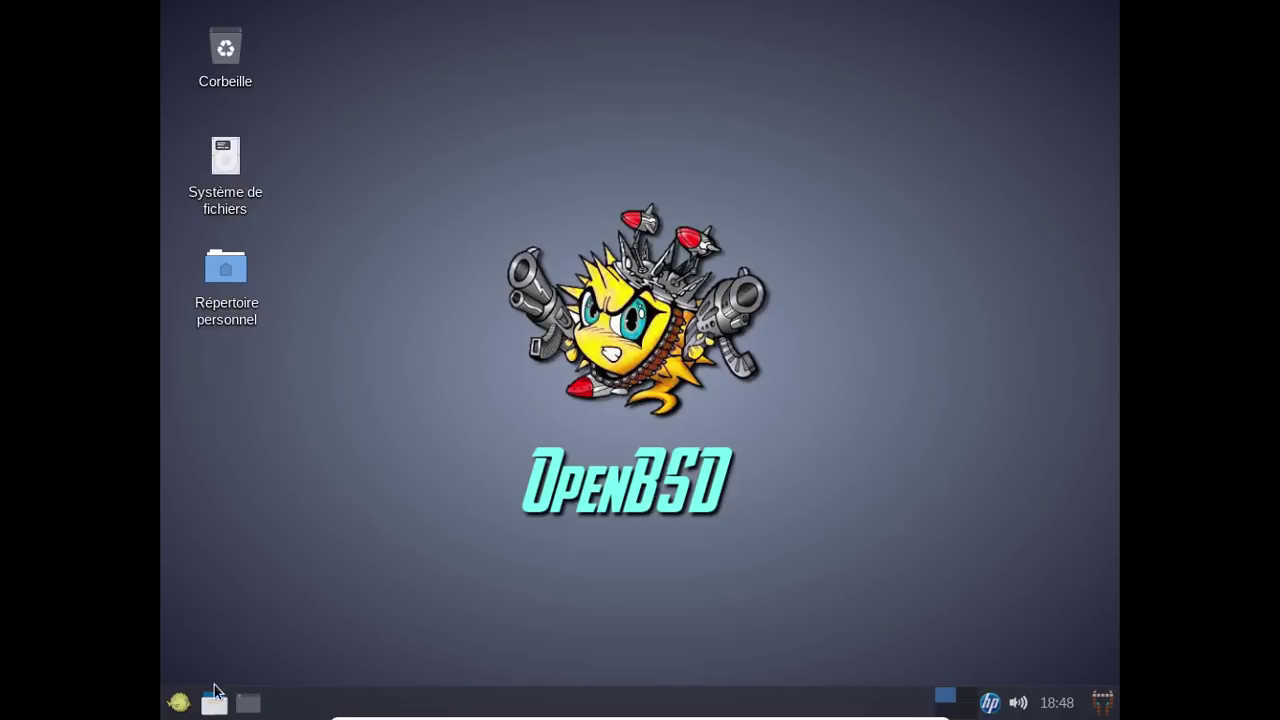
Launch Chocolate Doom from the Jeux section of the applications menu
{"action": "left_click", "coordinate": [179, 703]}
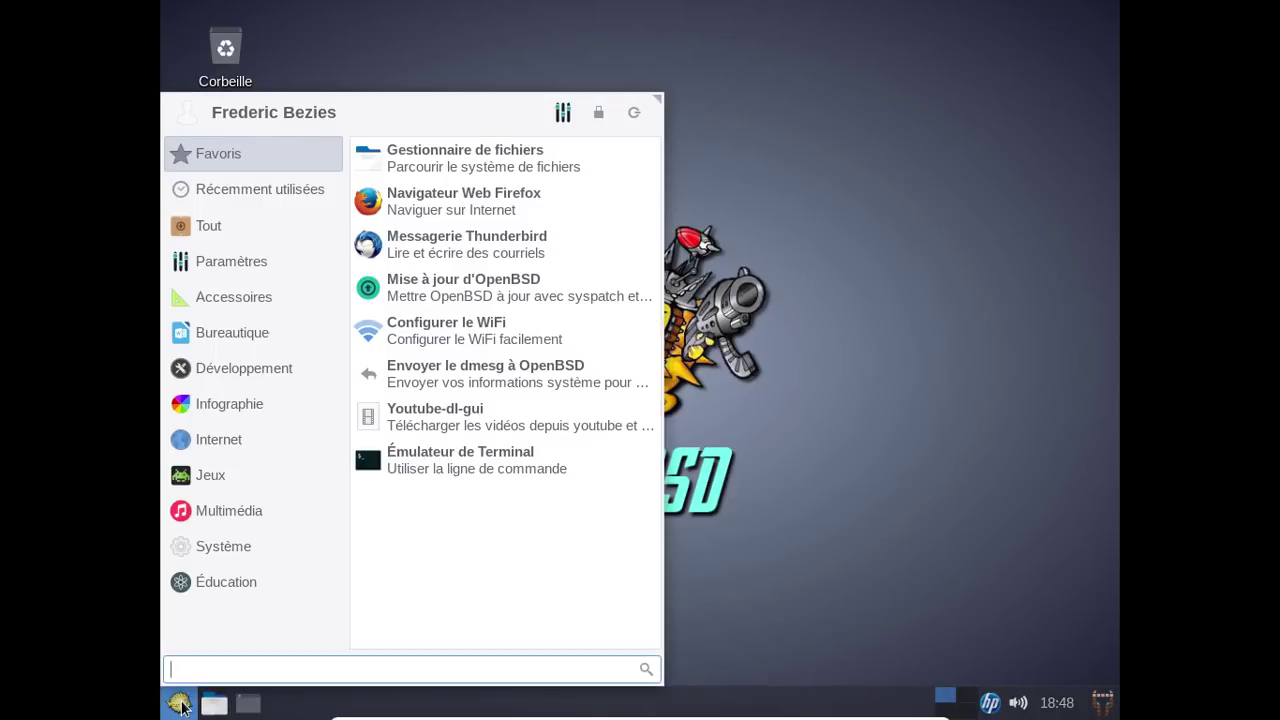
{"action": "left_click", "coordinate": [210, 475]}
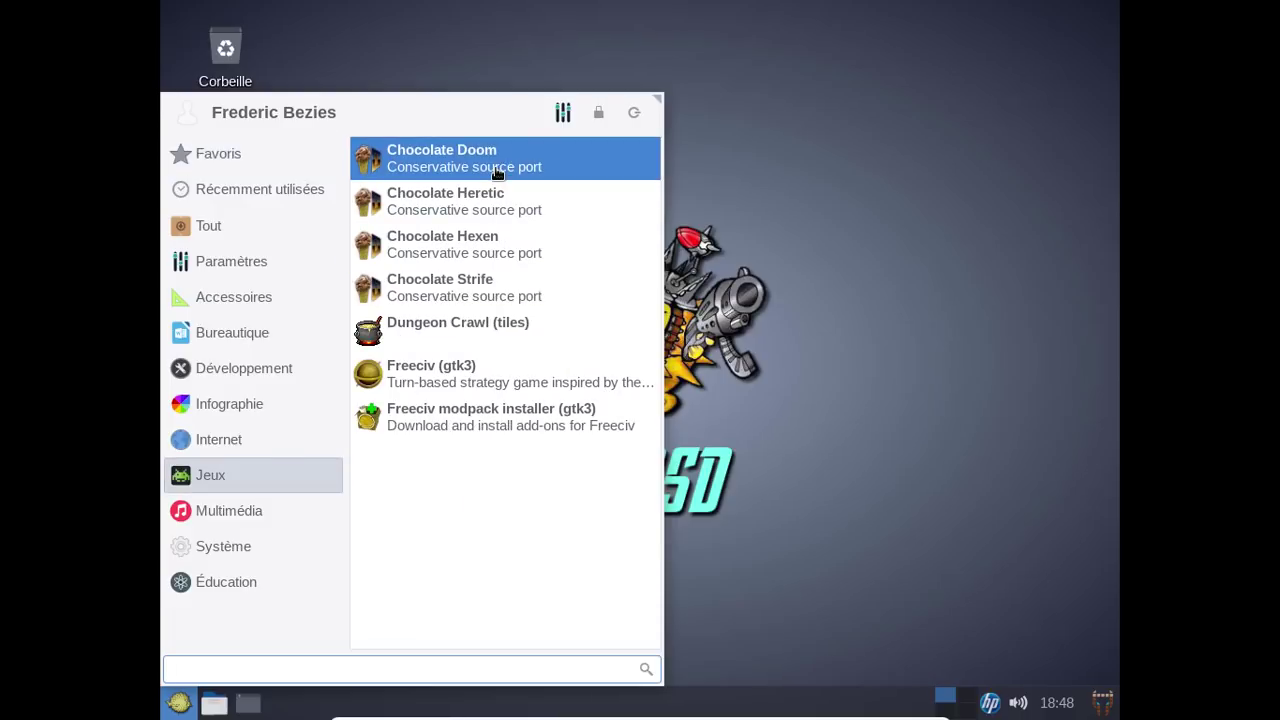
{"action": "left_click", "coordinate": [497, 175]}
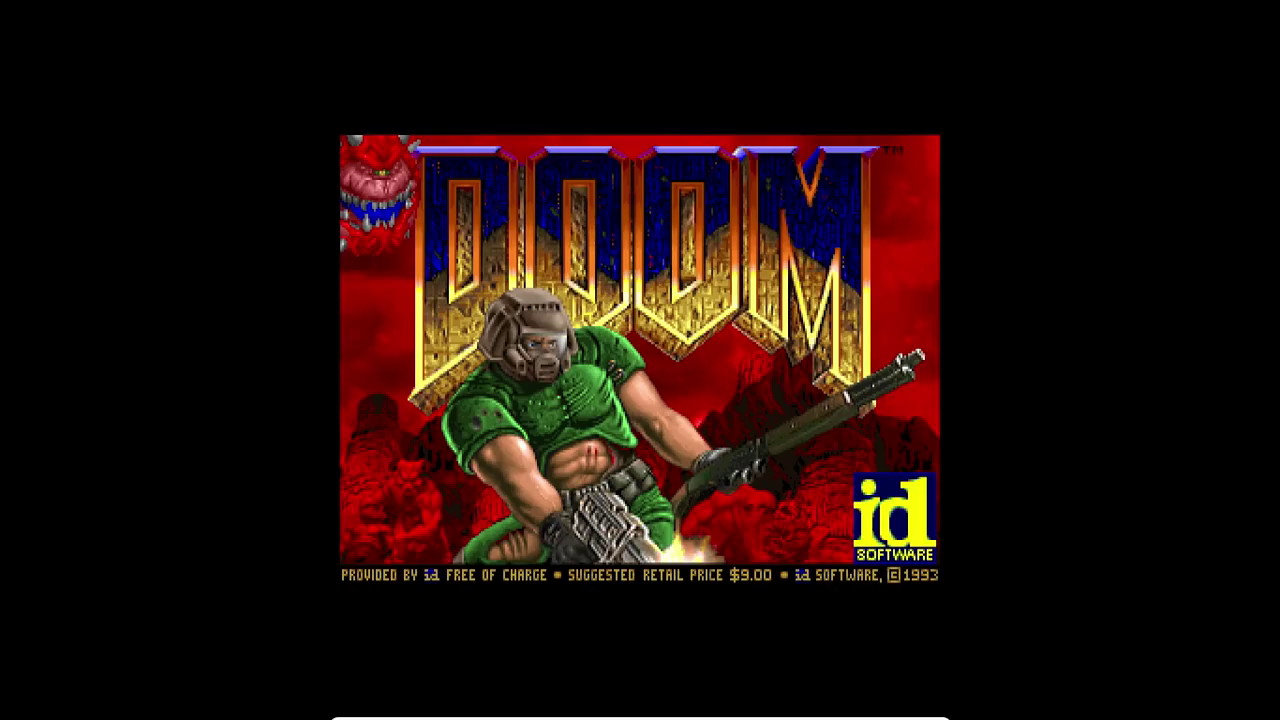
Lower the Music Volume to its minimum under Options > Sound Volume
{"action": "key", "text": "Escape"}
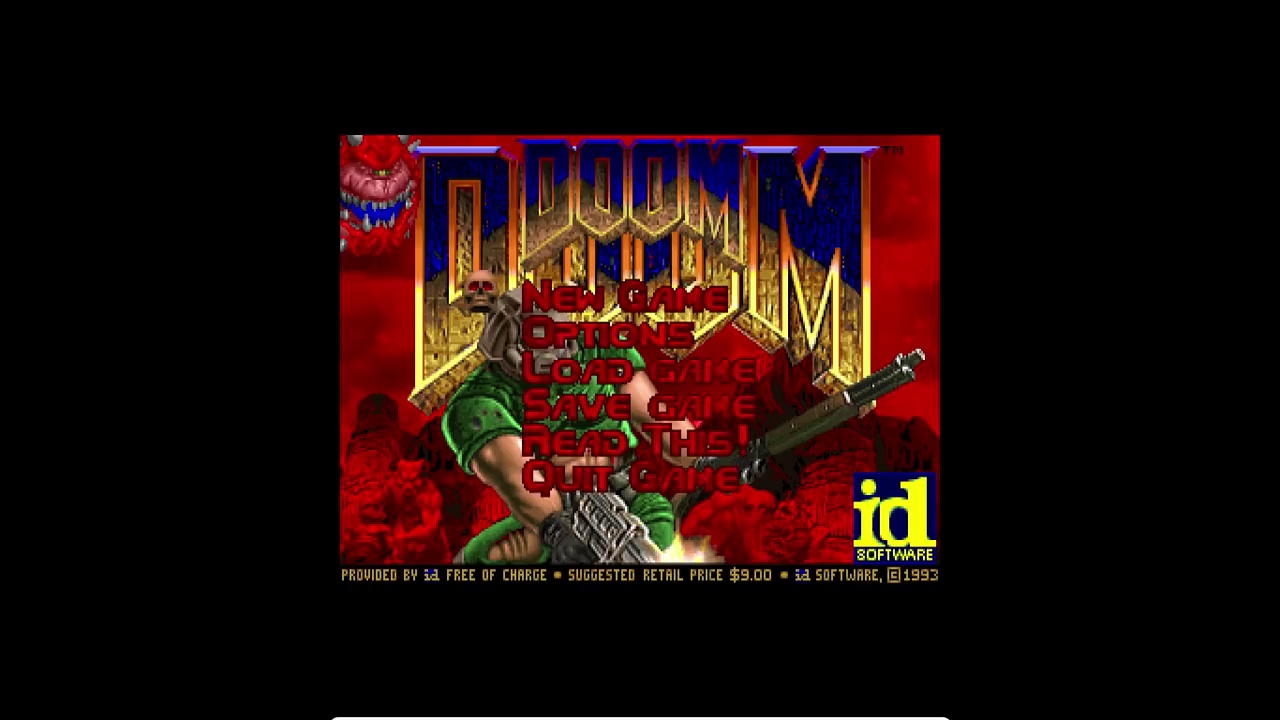
{"action": "key", "text": "Down"}
{"action": "key", "text": "Return"}
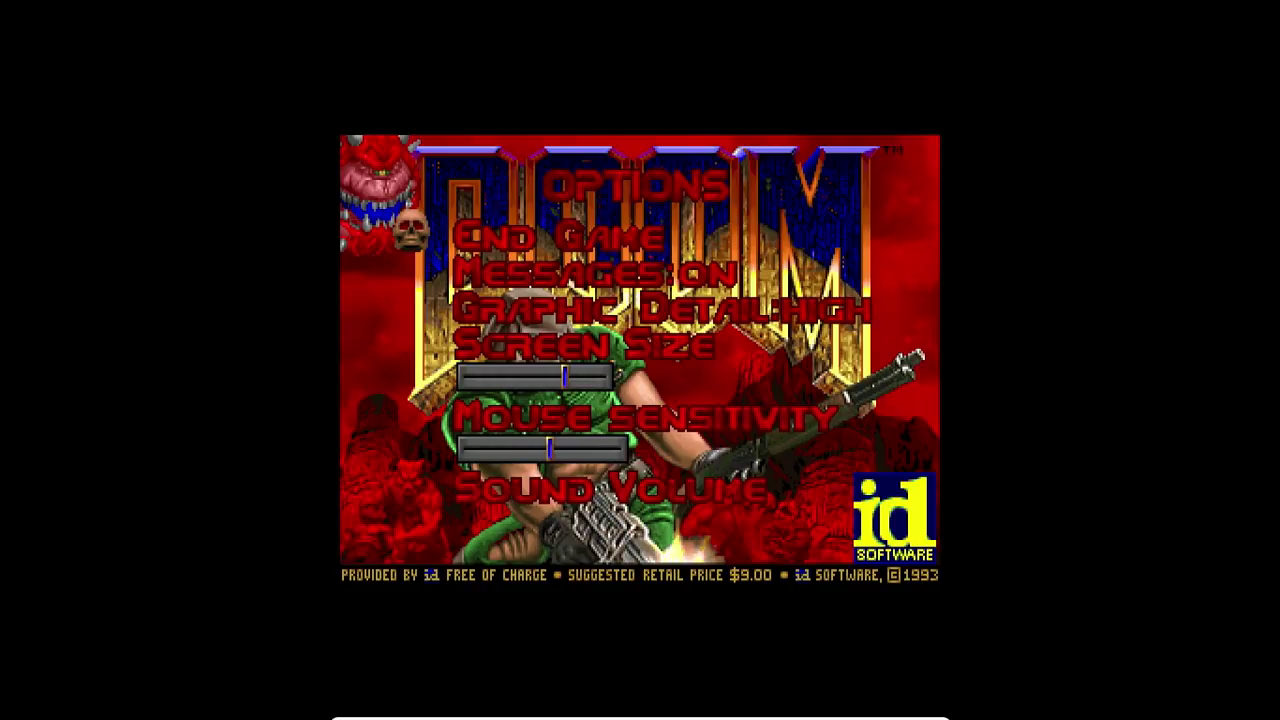
{"action": "key", "text": "Down"}
{"action": "key", "text": "Down"}
{"action": "key", "text": "Down"}
{"action": "key", "text": "Down"}
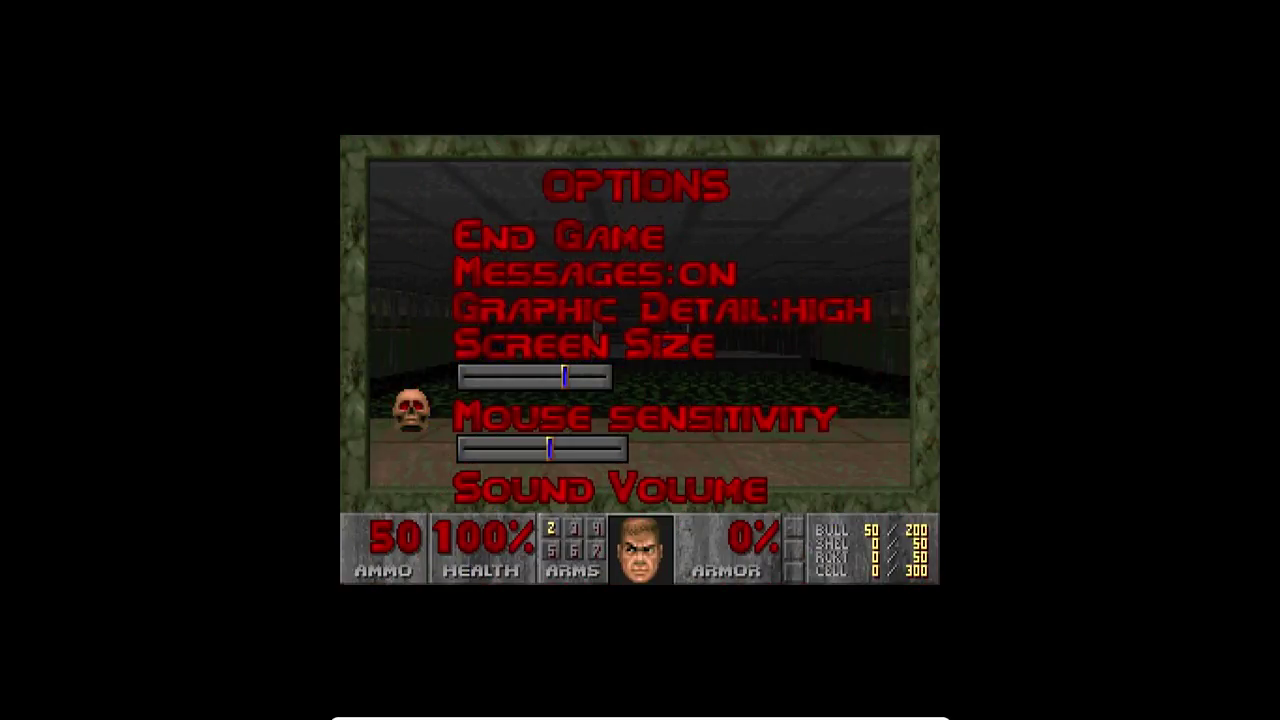
{"action": "key", "text": "Down"}
{"action": "key", "text": "Down"}
{"action": "key", "text": "Up"}
{"action": "key", "text": "Return"}
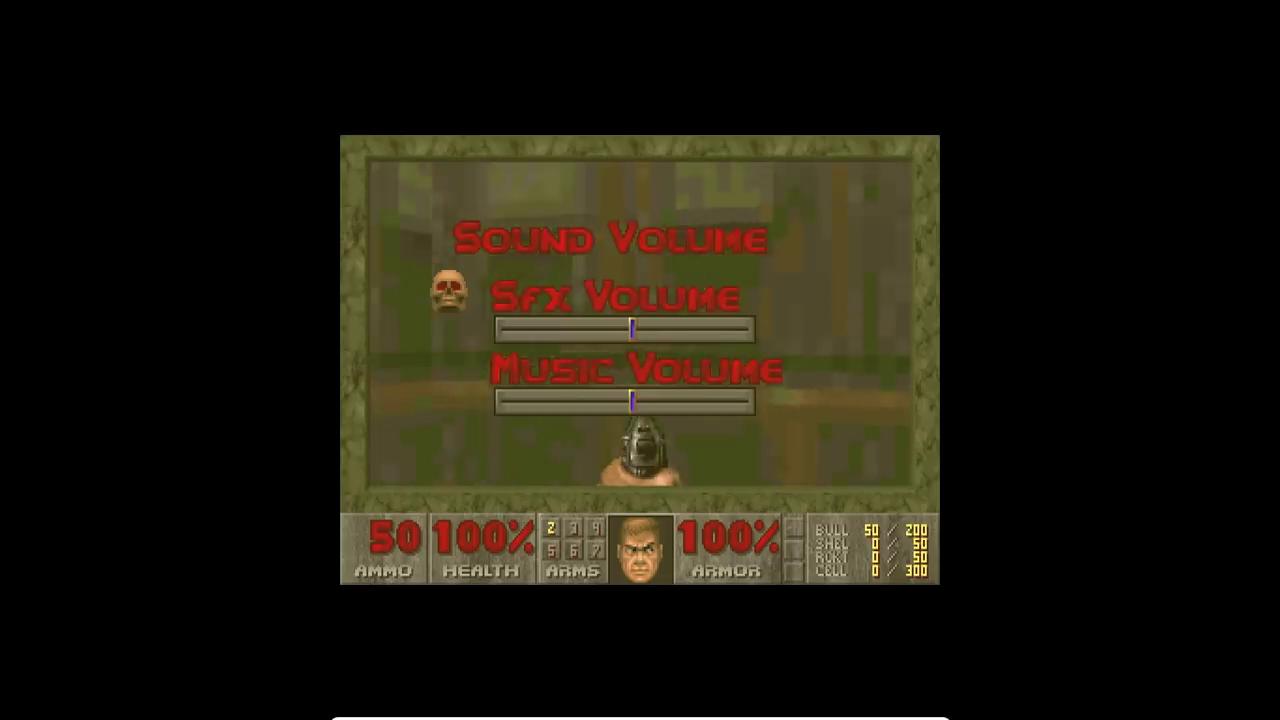
{"action": "key", "text": "Down"}
{"action": "key", "text": "Left"}
{"action": "key", "text": "Left"}
{"action": "key", "text": "Left"}
{"action": "key", "text": "Left"}
{"action": "key", "text": "Left"}
{"action": "key", "text": "Left"}
{"action": "key", "text": "Left"}
{"action": "key", "text": "Left"}
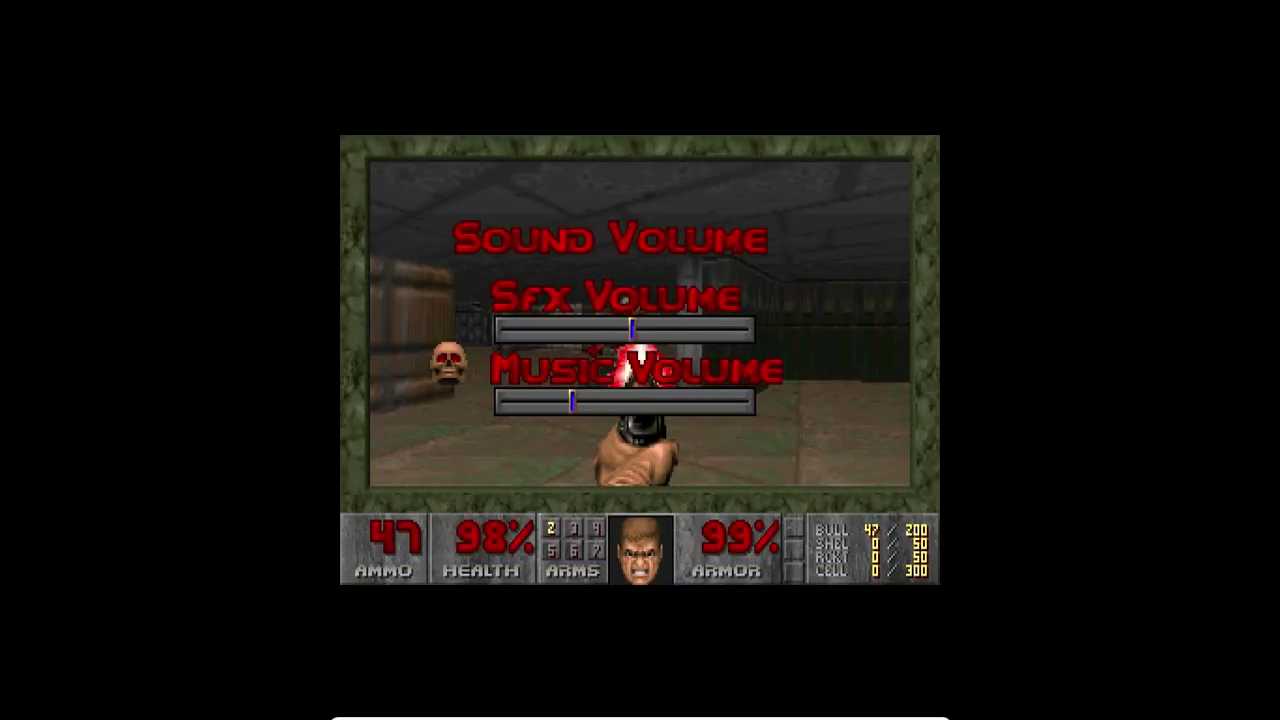
{"action": "key", "text": "Left"}
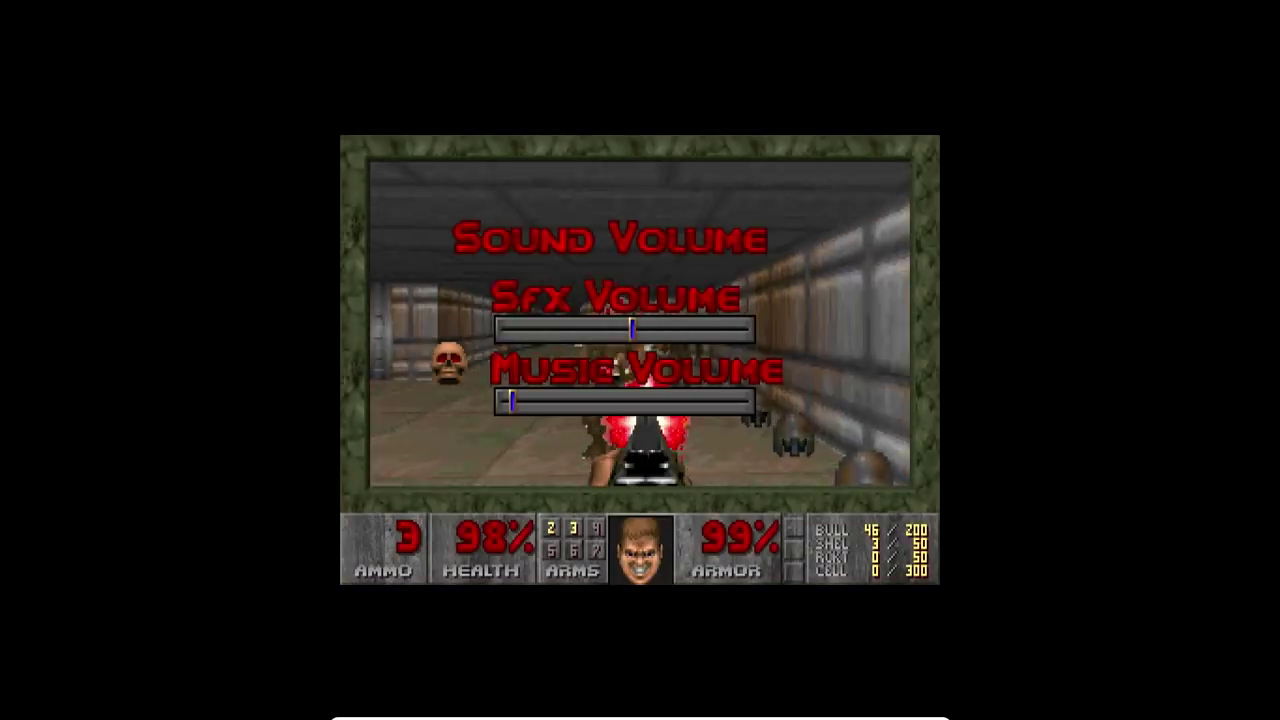
Quit the game, confirming with Y, and close the ENDOOM exit window
{"action": "key", "text": "Escape"}
{"action": "key", "text": "Escape"}
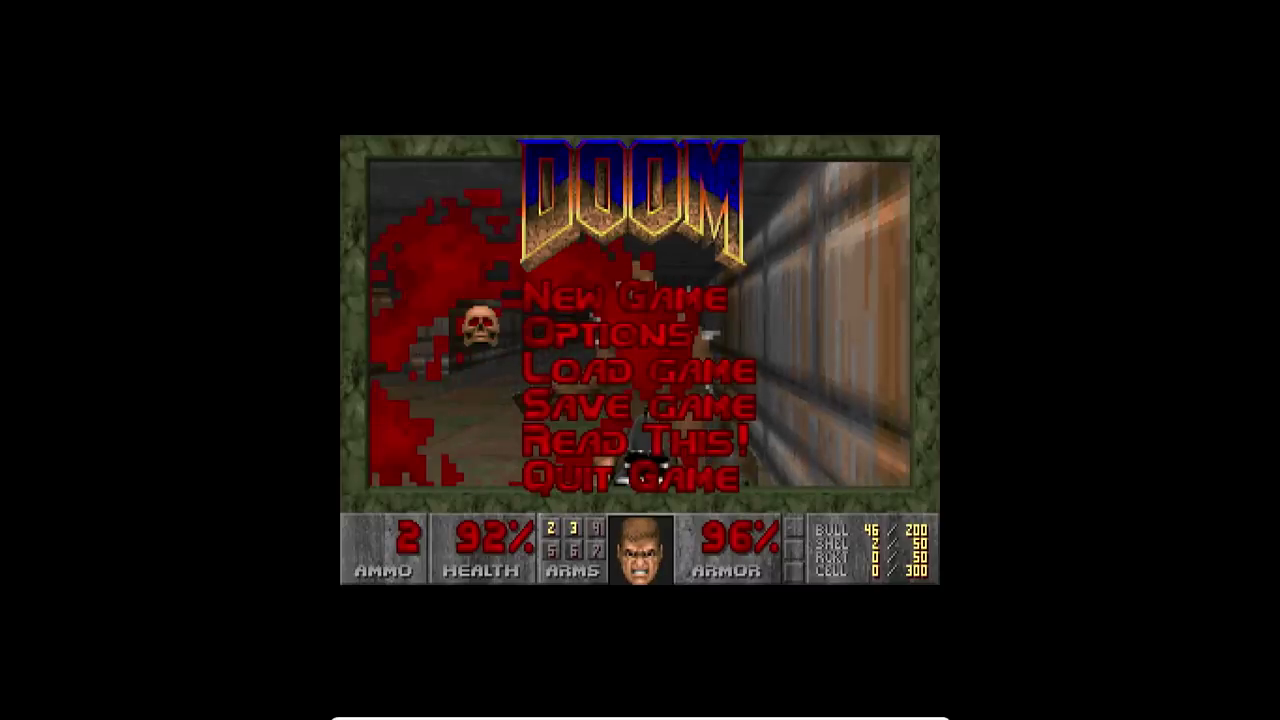
{"action": "key", "text": "Up"}
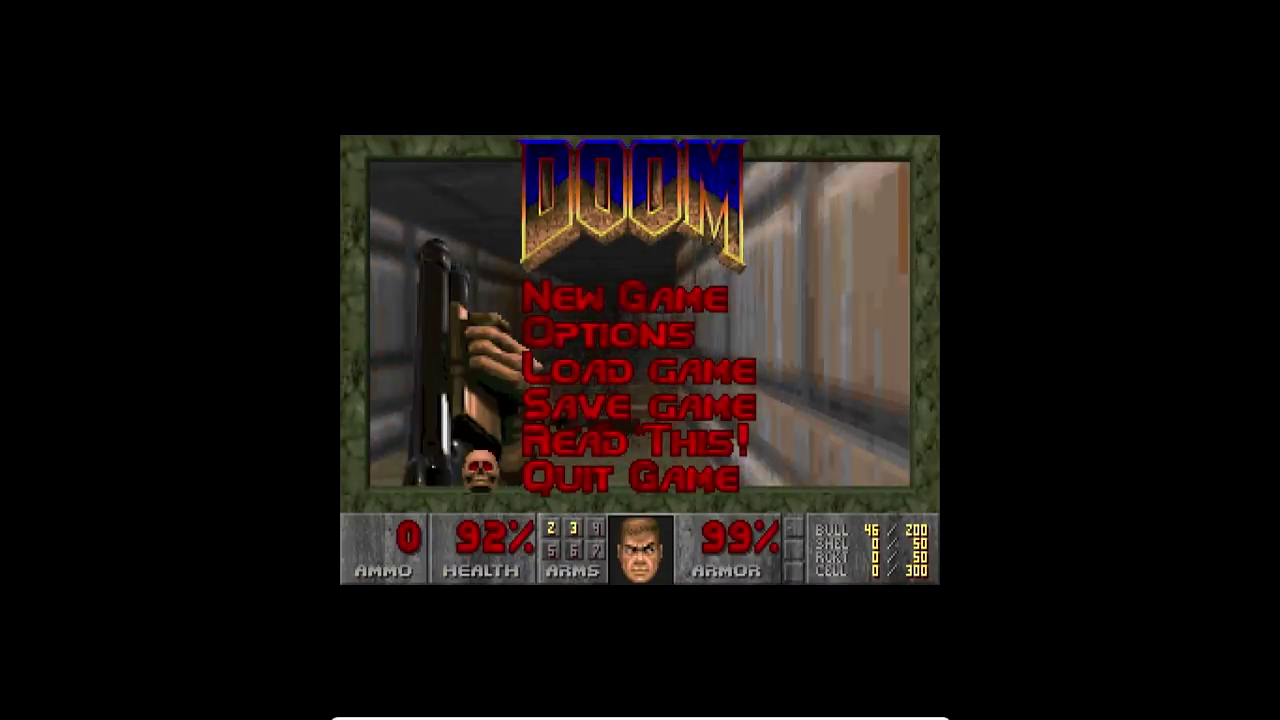
{"action": "key", "text": "Return"}
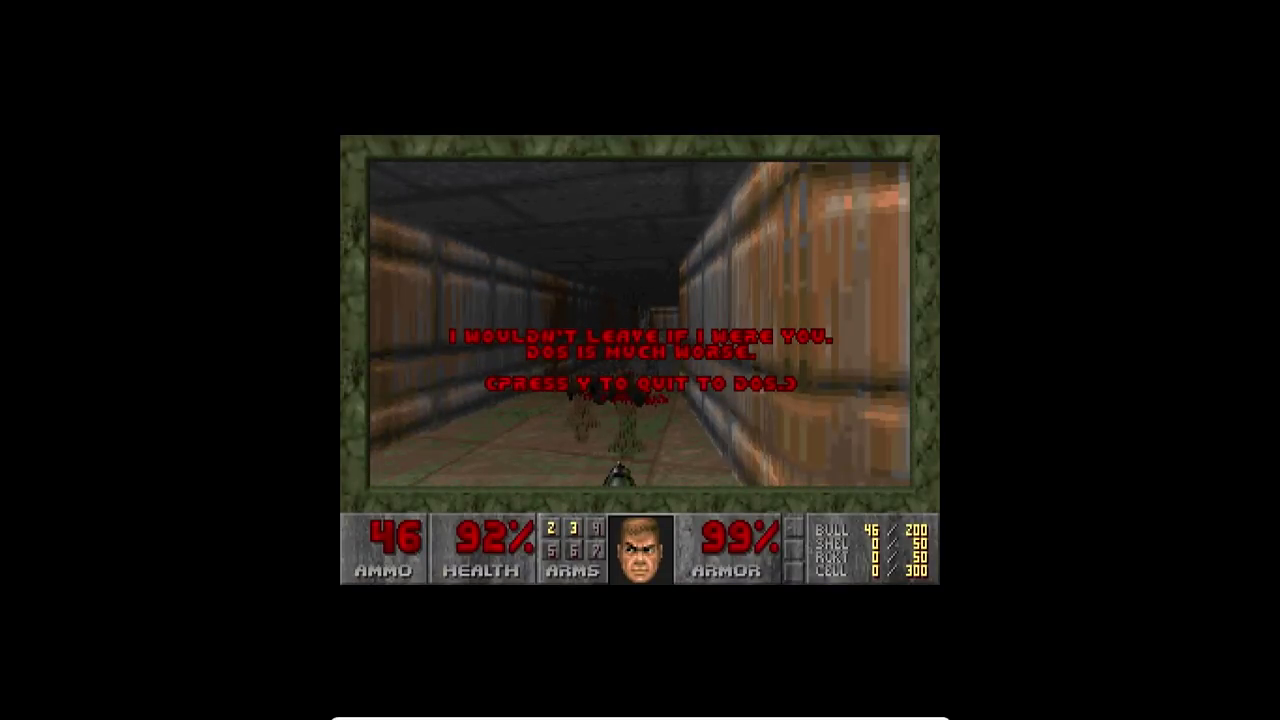
{"action": "key", "text": "y"}
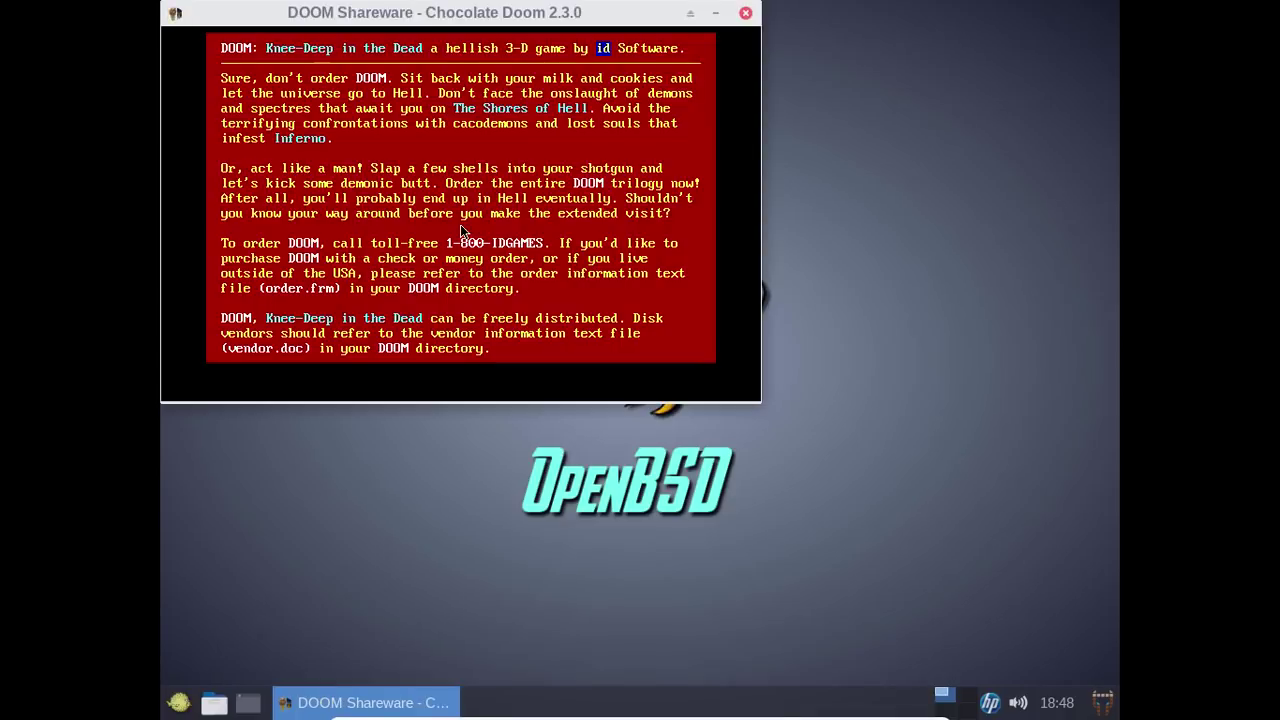
{"action": "left_click", "coordinate": [746, 14]}
Quit the HPLIP status service and relaunch Chocolate Doom by searching 'doom' in the menu
{"action": "right_click", "coordinate": [990, 703]}
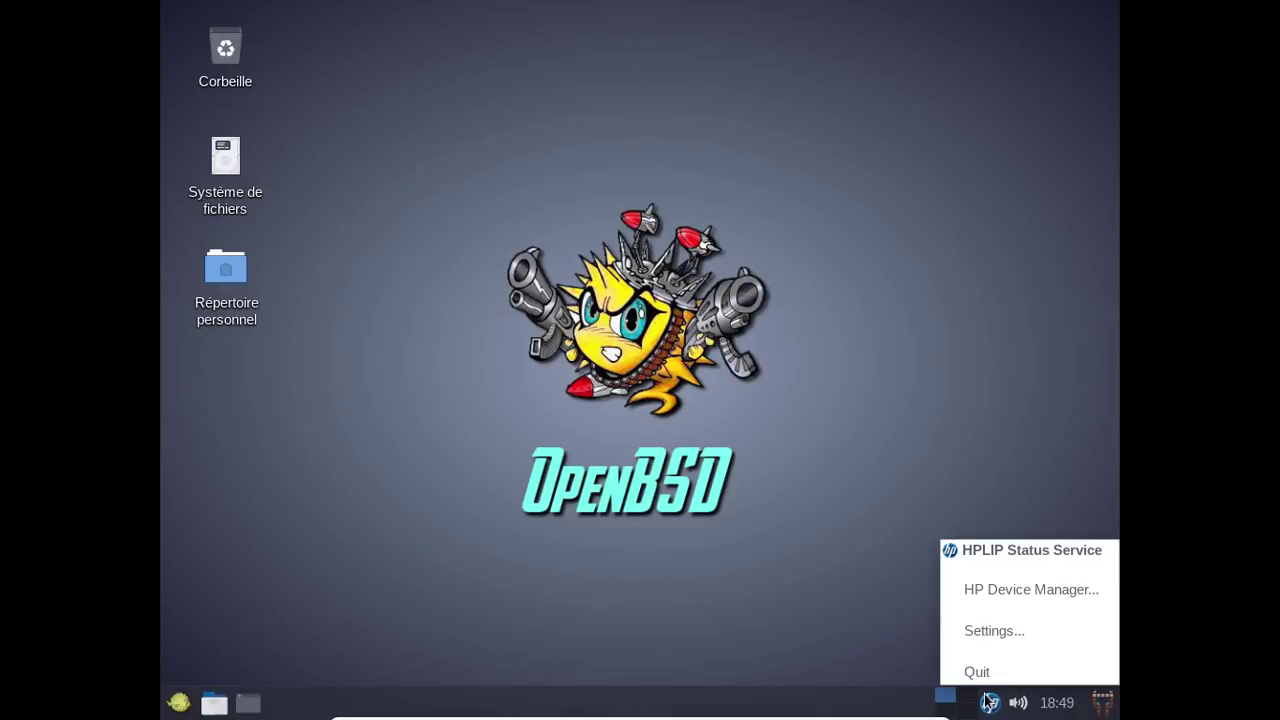
{"action": "left_click", "coordinate": [977, 672]}
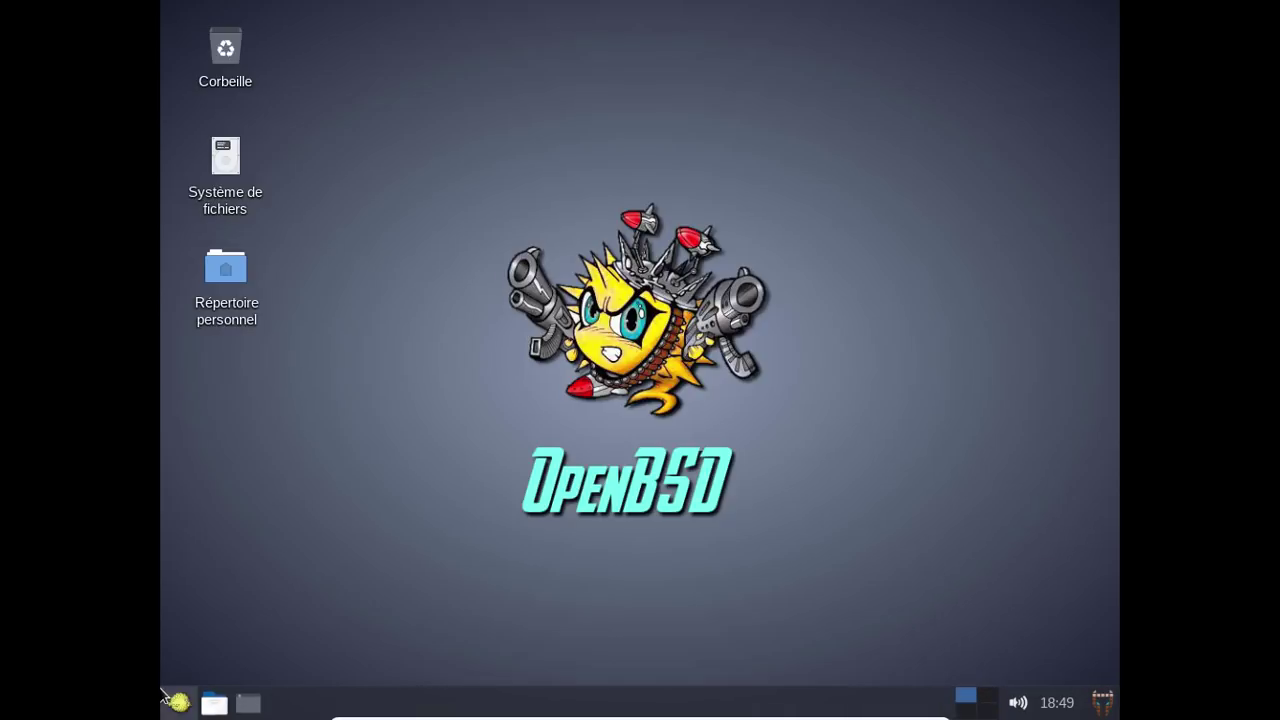
{"action": "left_click", "coordinate": [176, 701]}
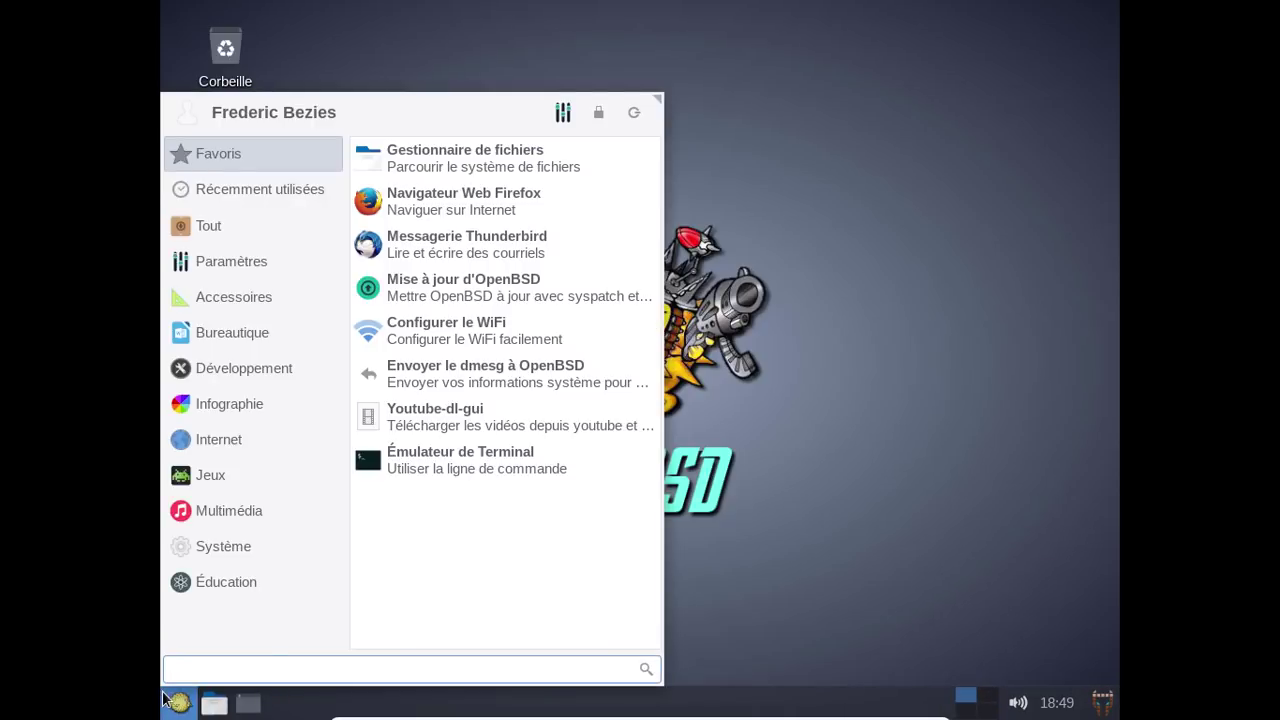
{"action": "type", "text": "doom"}
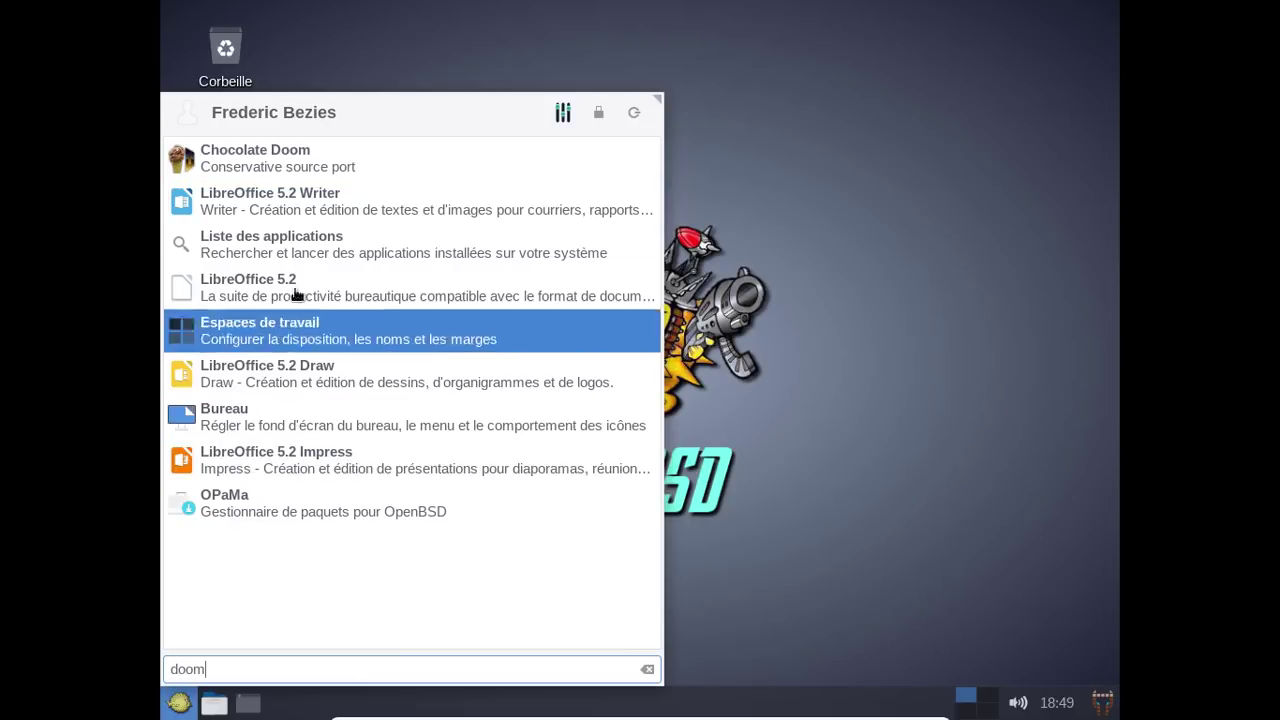
{"action": "left_click", "coordinate": [262, 168]}
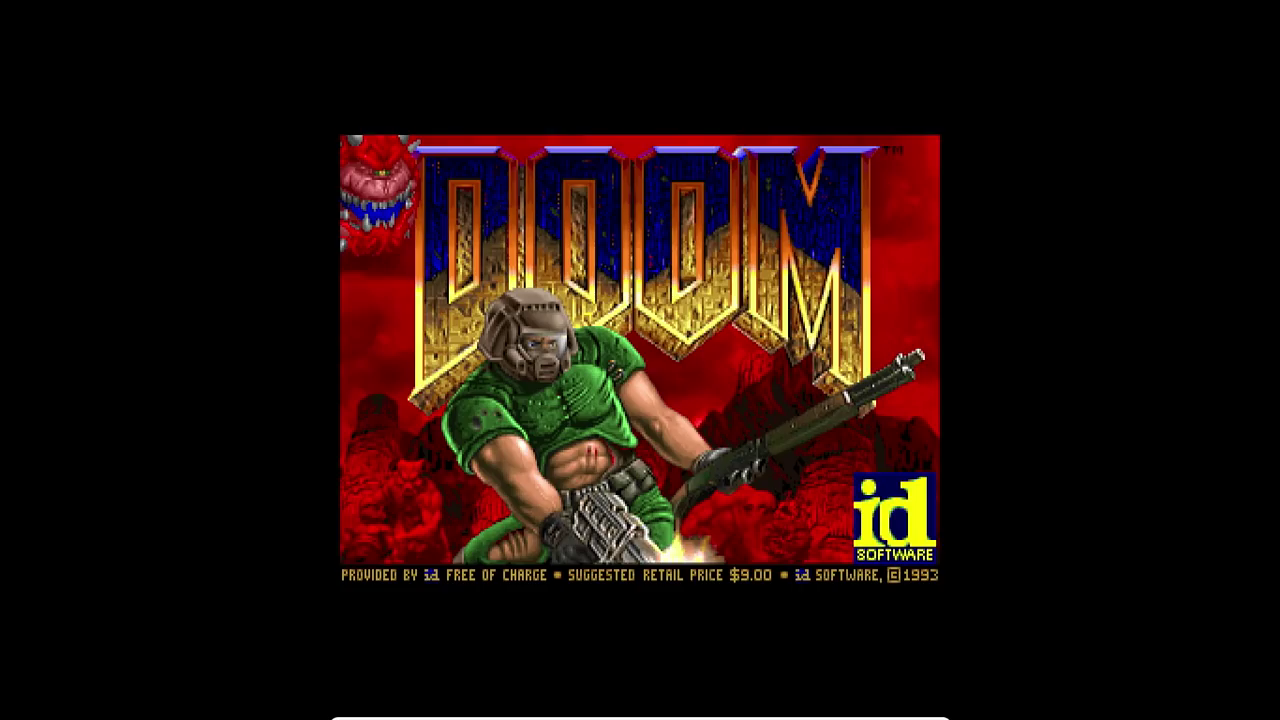
Start a new game in Knee-Deep in the Dead on I'm too young to die
{"action": "key", "text": "Escape"}
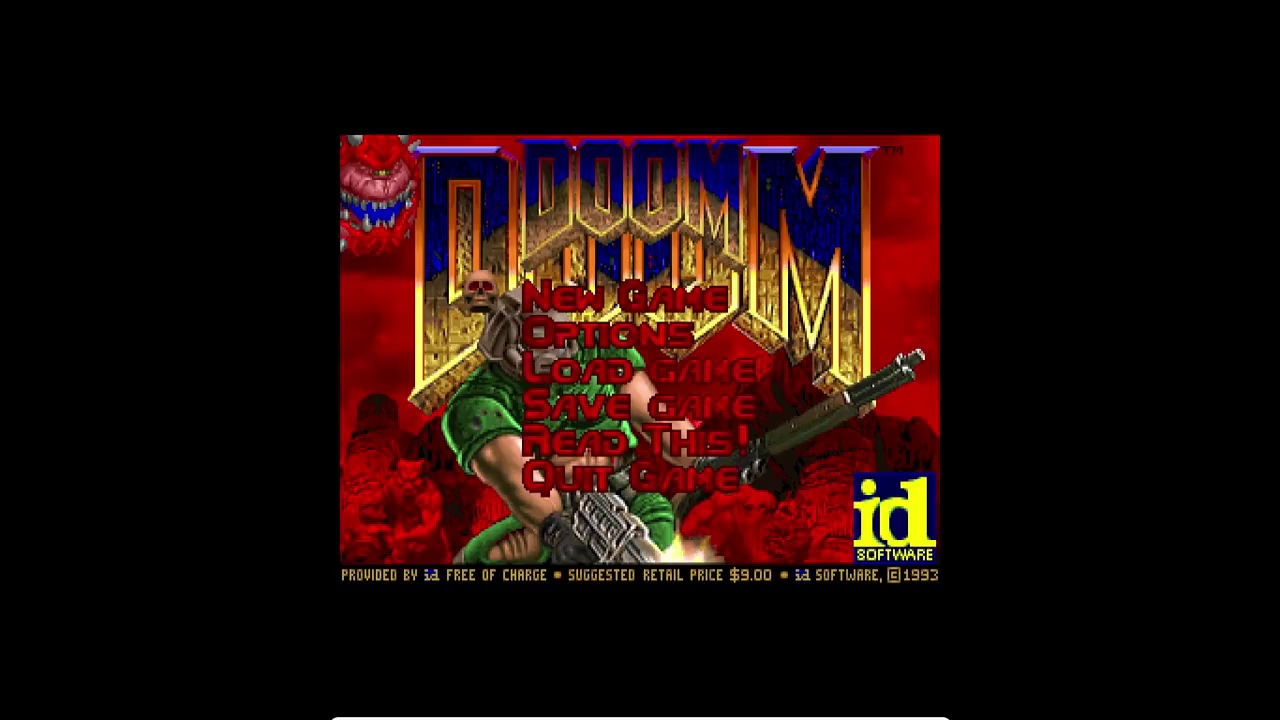
{"action": "key", "text": "Return"}
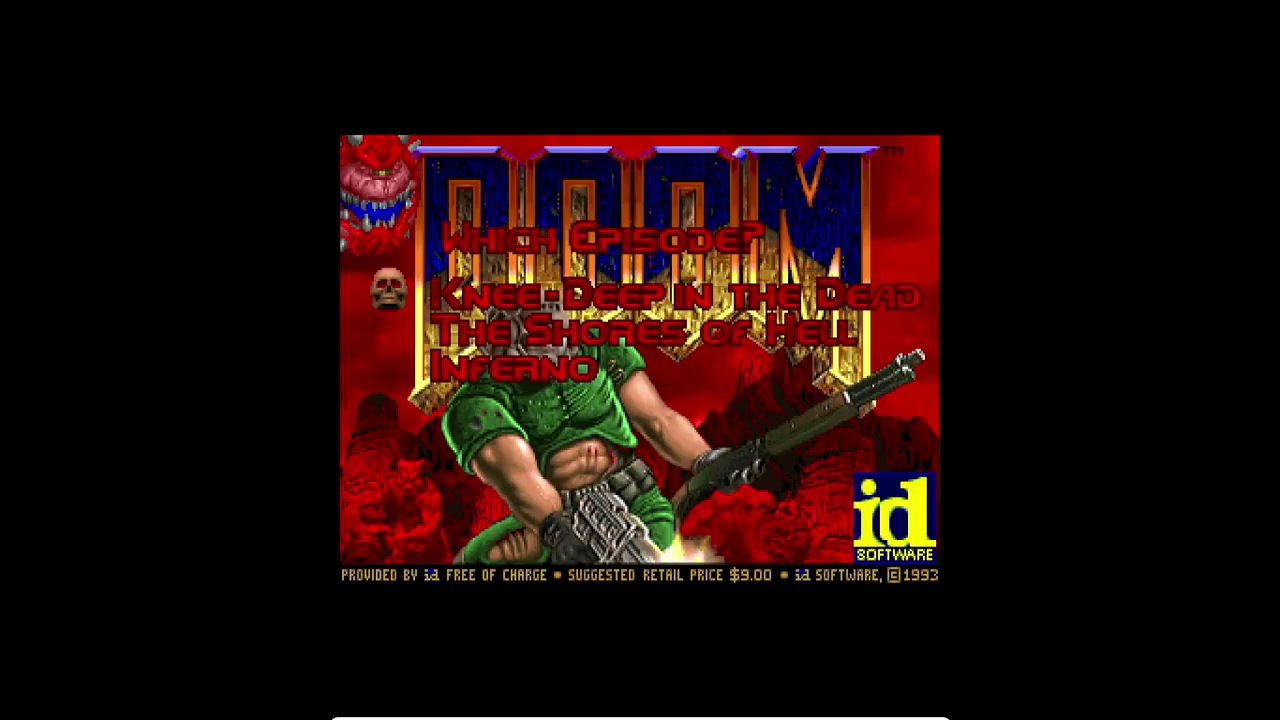
{"action": "key", "text": "Return"}
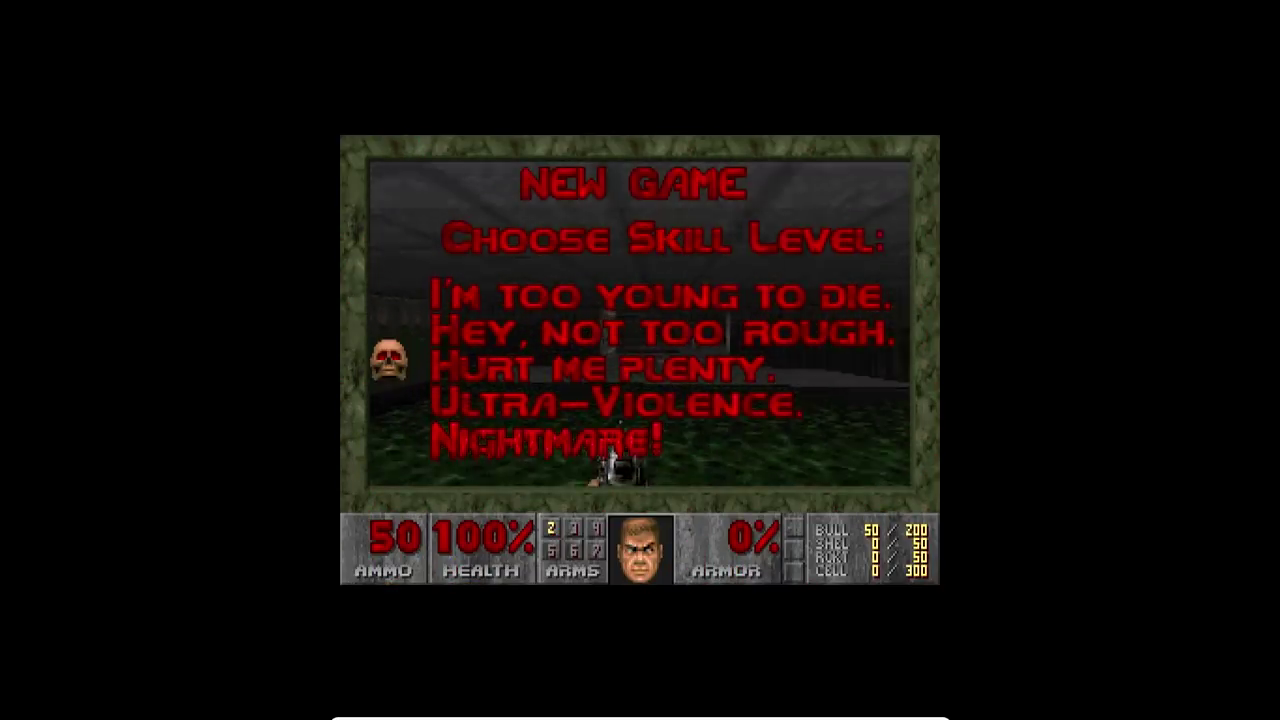
{"action": "key", "text": "Up"}
{"action": "key", "text": "Up"}
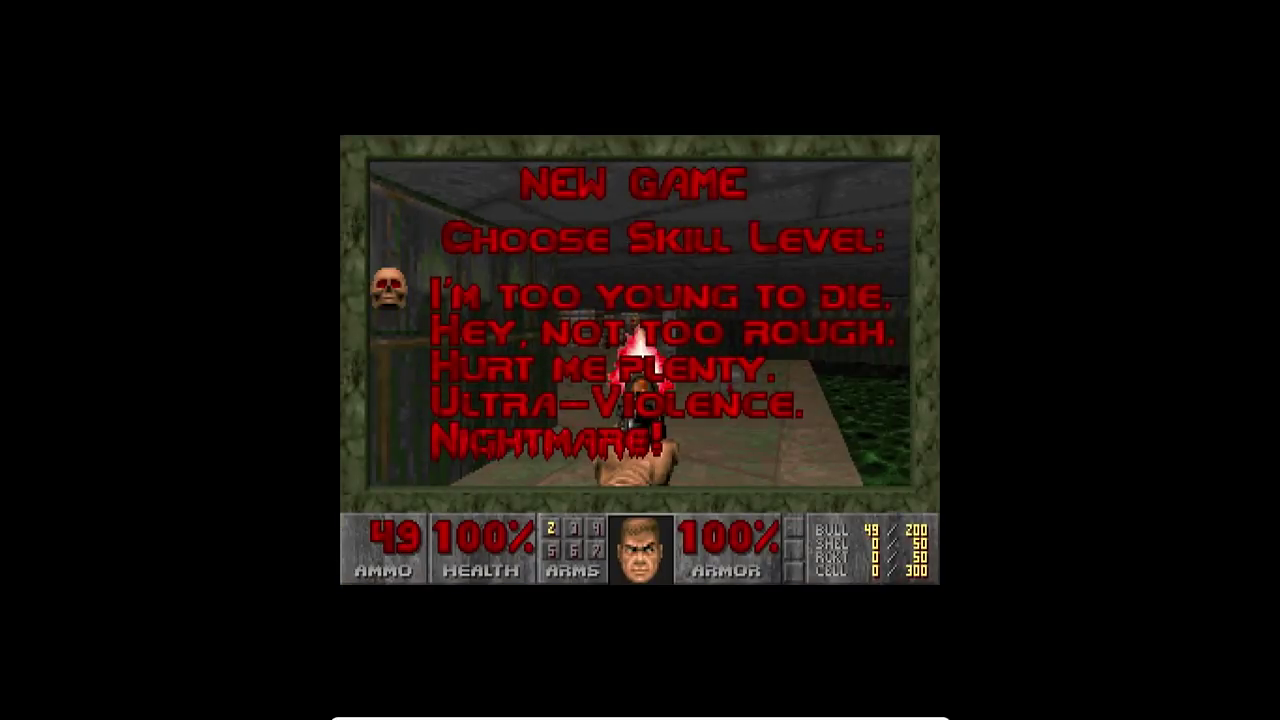
{"action": "key", "text": "Return"}
Move through the opening corridors collecting health and armor bonuses, then climb the stairs for armor
{"action": "key", "text": "Up"}
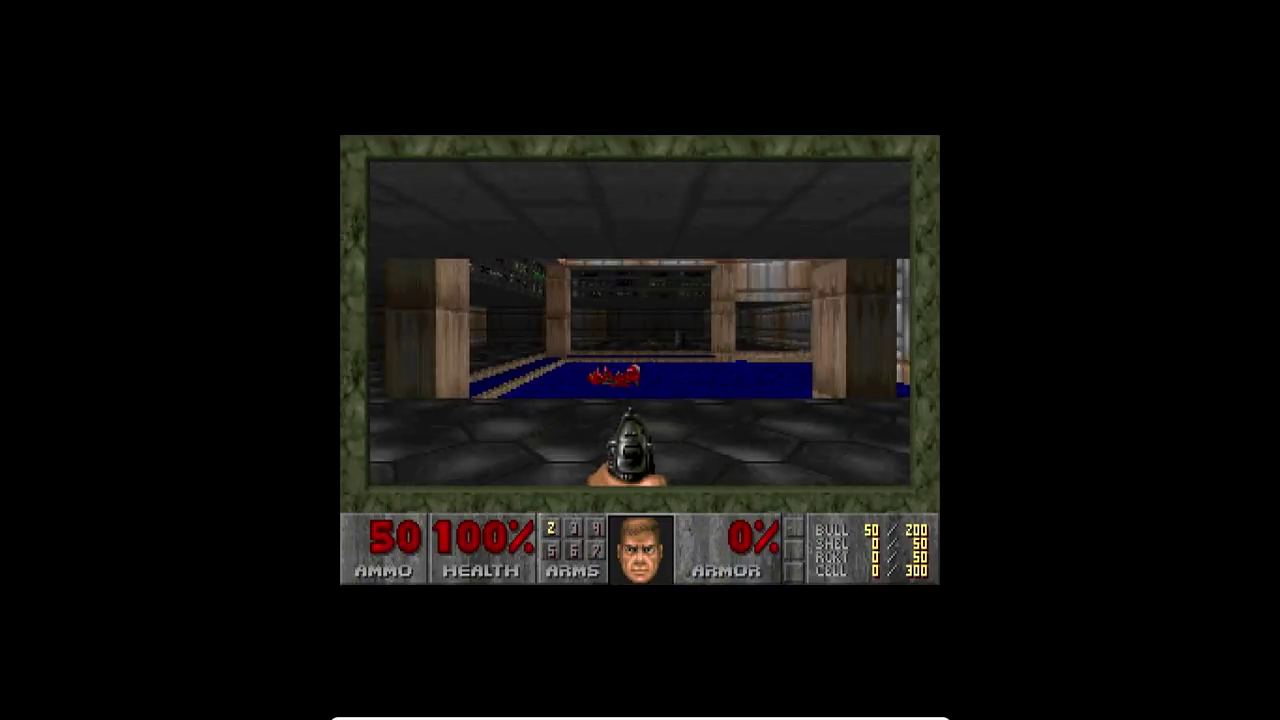
{"action": "key", "text": "Left"}
{"action": "key", "text": "Up"}
{"action": "key", "text": "Right"}
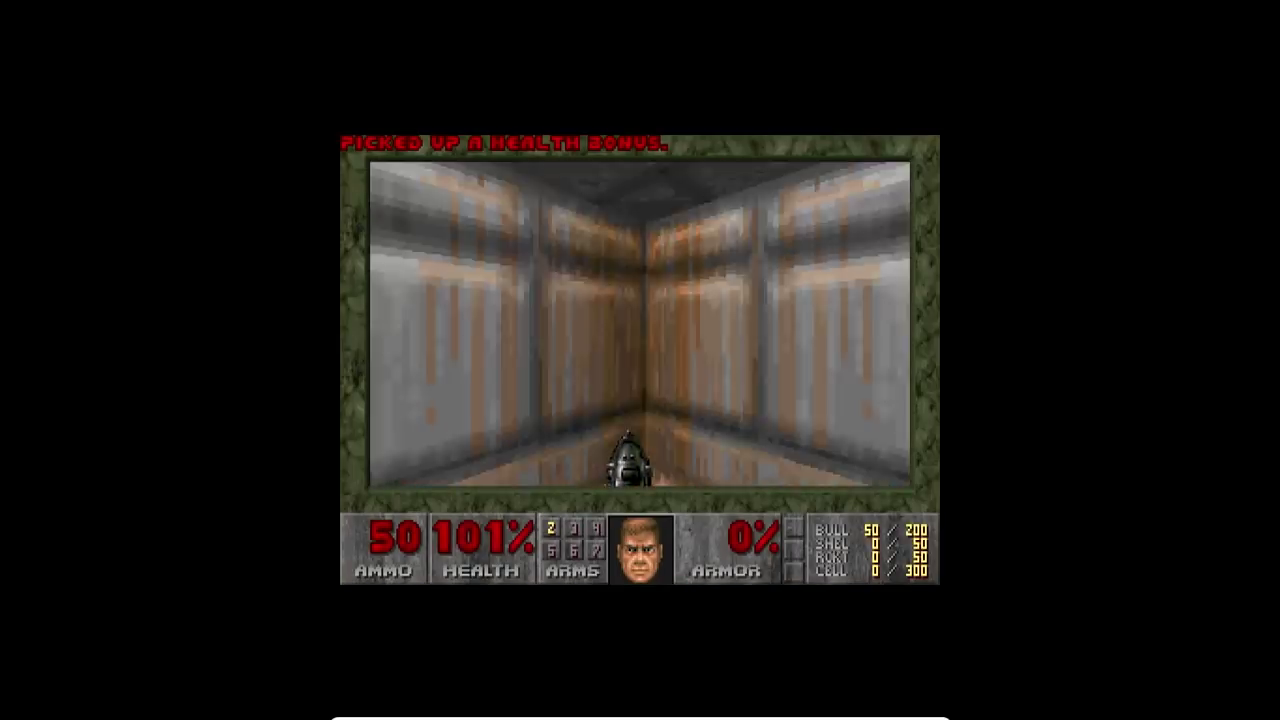
{"action": "key", "text": "Left"}
{"action": "key", "text": "Up"}
{"action": "key", "text": "Left"}
{"action": "key", "text": "Up"}
{"action": "key", "text": "Left"}
{"action": "key", "text": "Up"}
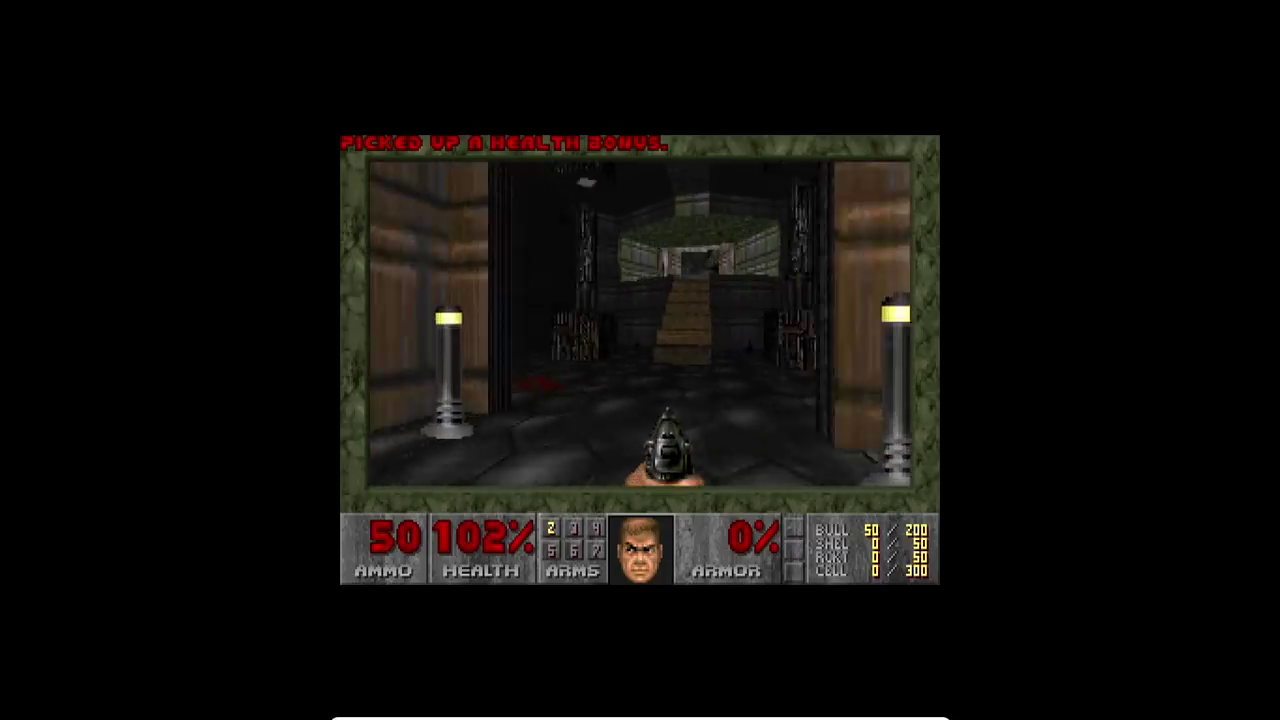
{"action": "key", "text": "Up"}
{"action": "key", "text": "Left"}
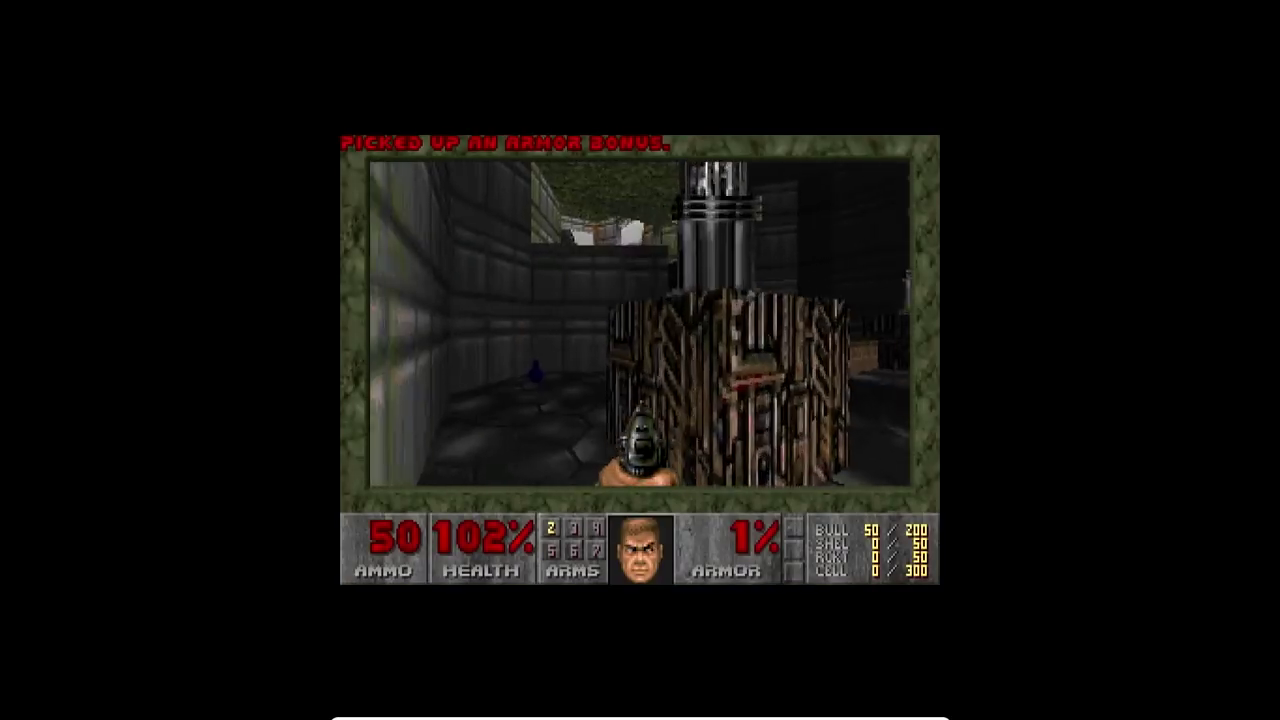
{"action": "key", "text": "Up"}
{"action": "key", "text": "Left"}
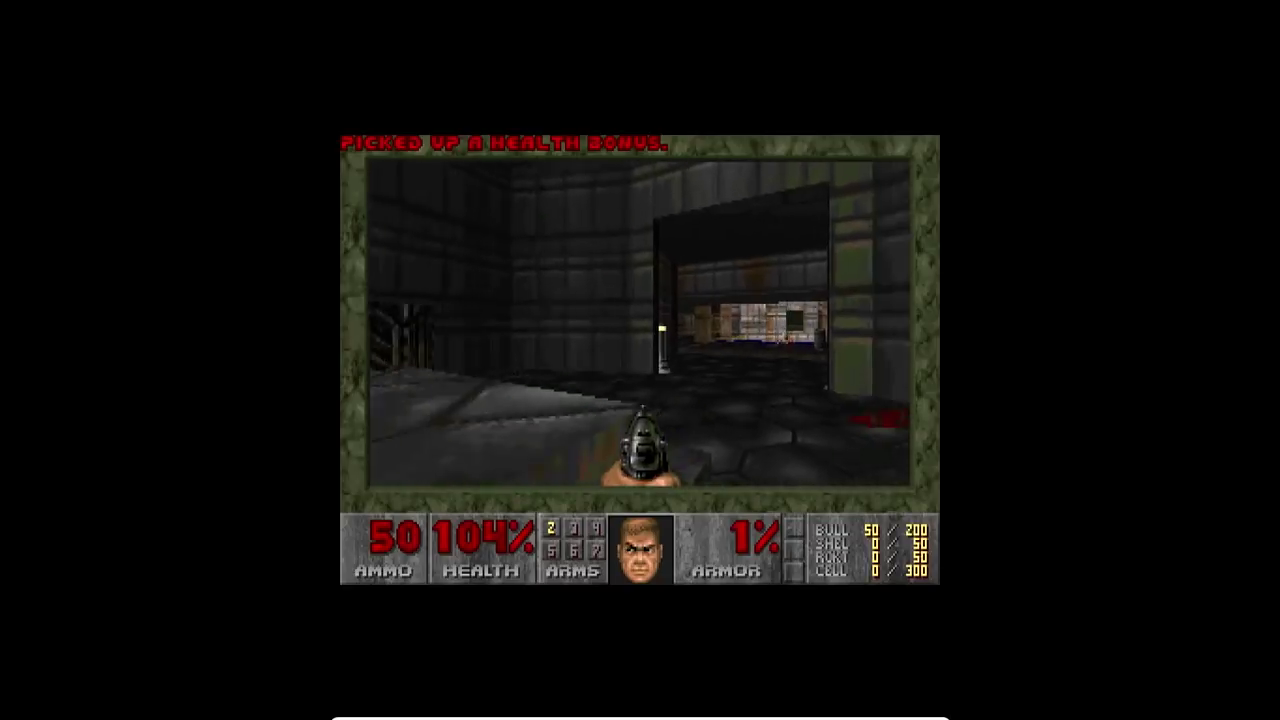
{"action": "key", "text": "Up"}
{"action": "key", "text": "Left"}
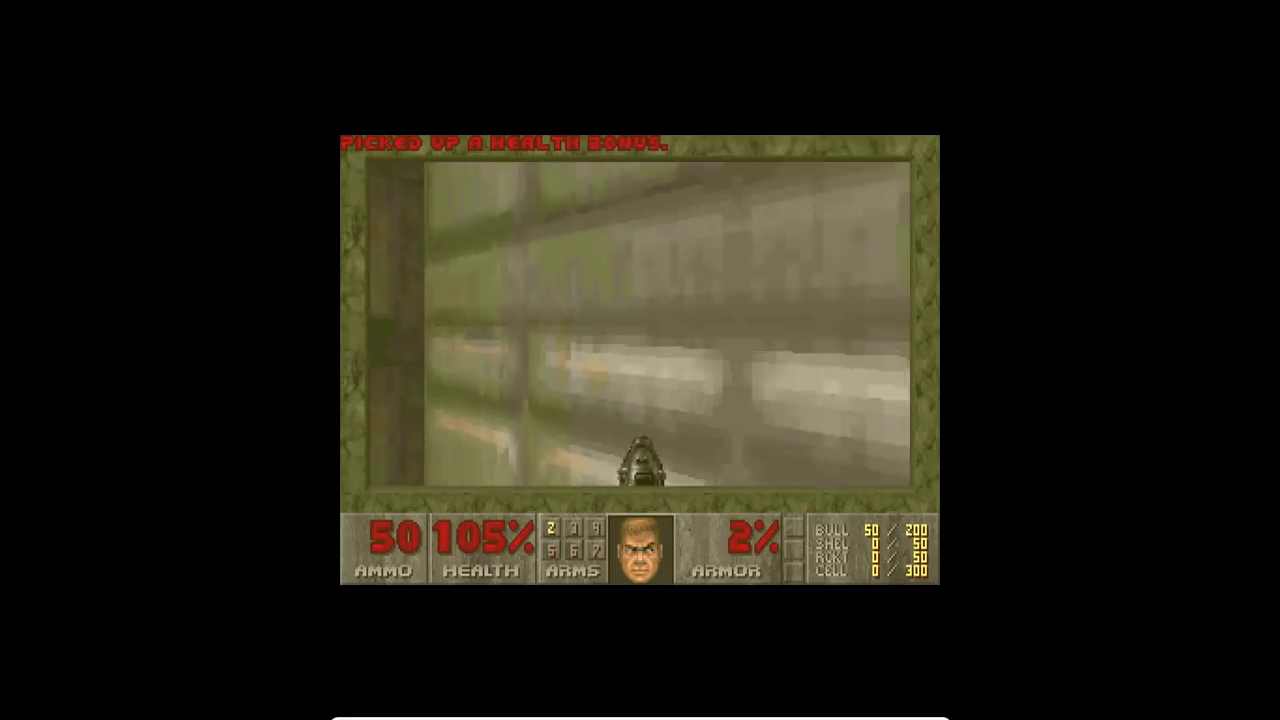
{"action": "key", "text": "Left"}
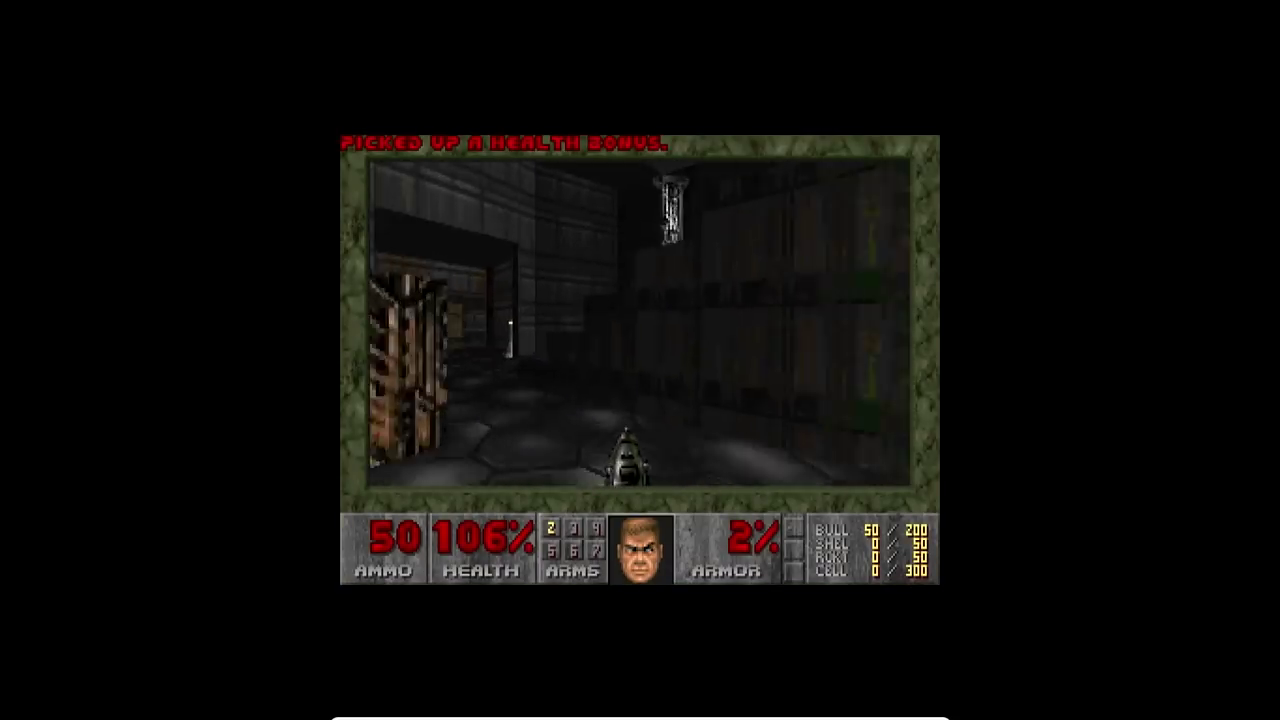
{"action": "key", "text": "Right"}
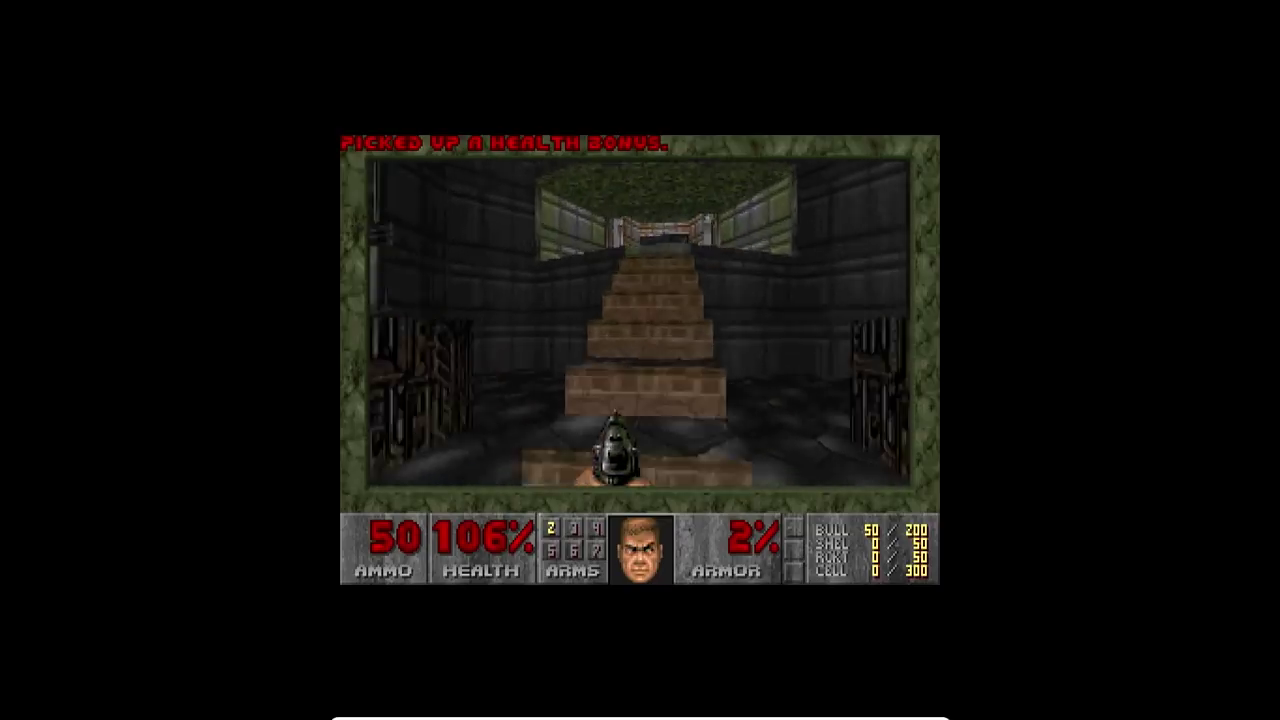
{"action": "key", "text": "Up"}
{"action": "key", "text": "Right"}
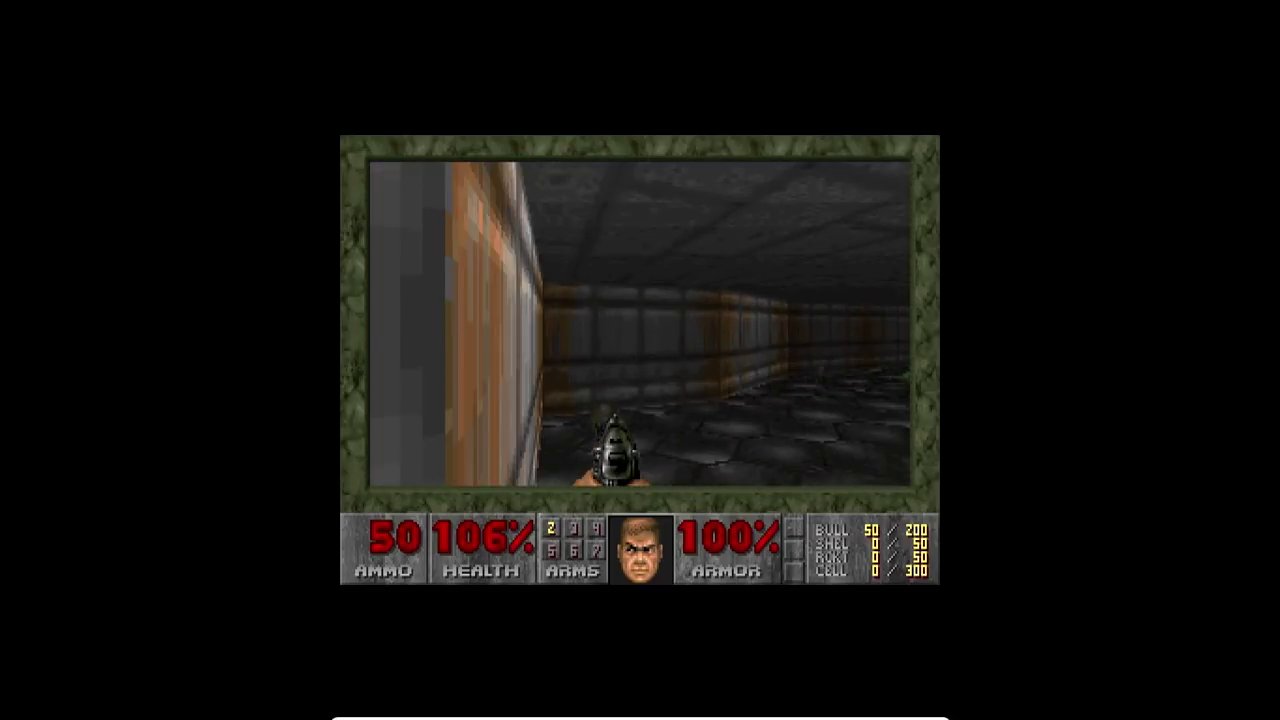
Clear the blue room and wood-panelled corridor of enemies, gathering ammo, armor and health
{"action": "key", "text": "Up"}
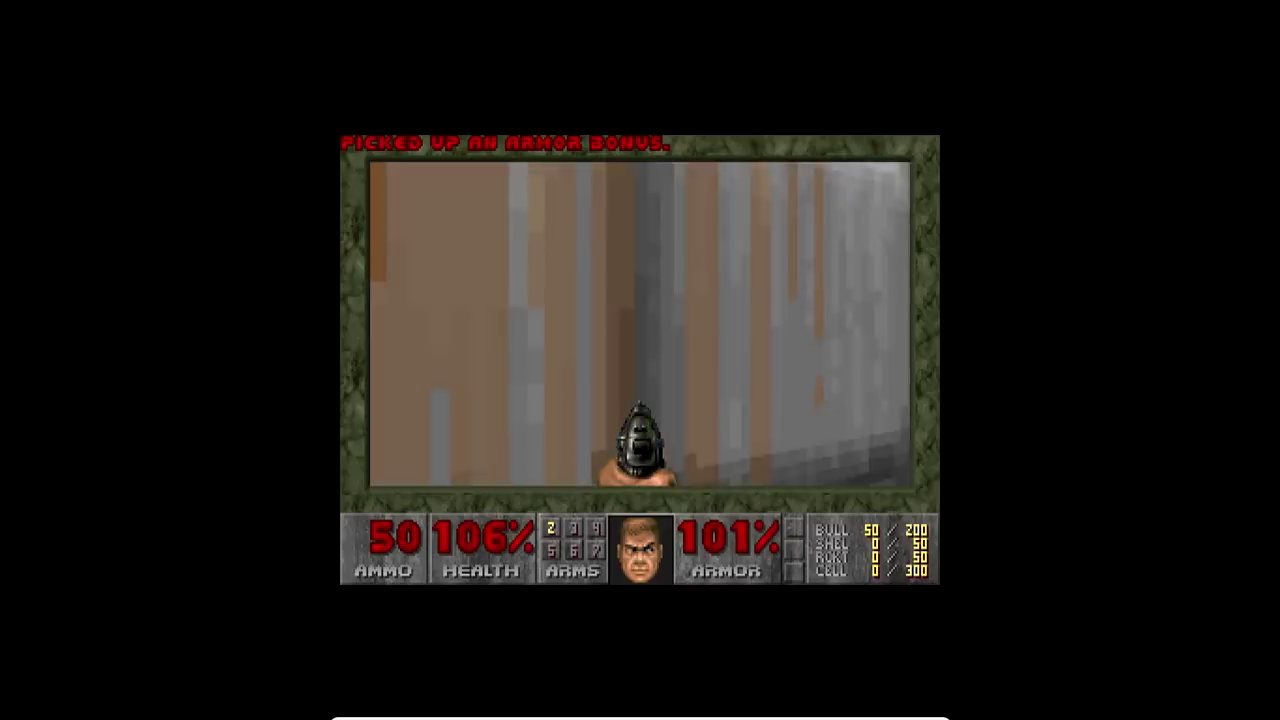
{"action": "key", "text": "Right"}
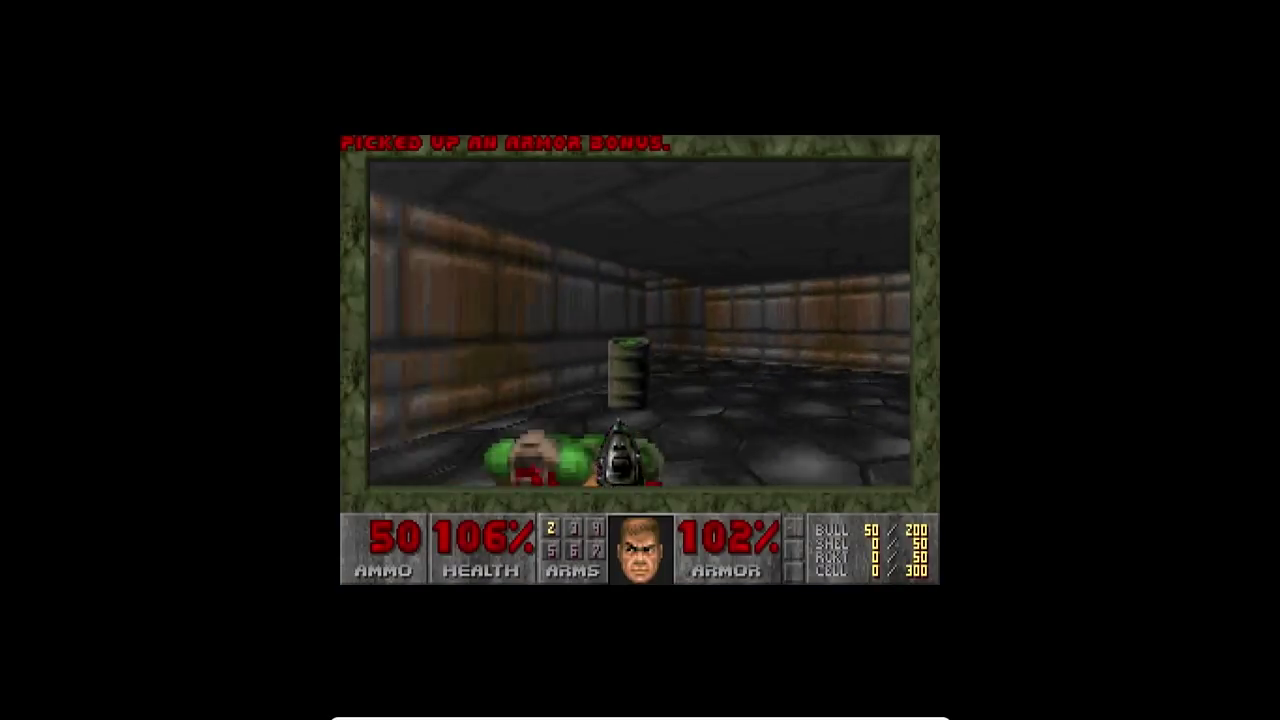
{"action": "key", "text": "Left"}
{"action": "key", "text": "Up"}
{"action": "key", "text": "Right"}
{"action": "key", "text": "Up"}
{"action": "key", "text": "Left"}
{"action": "key", "text": "Up"}
{"action": "key", "text": "ctrl"}
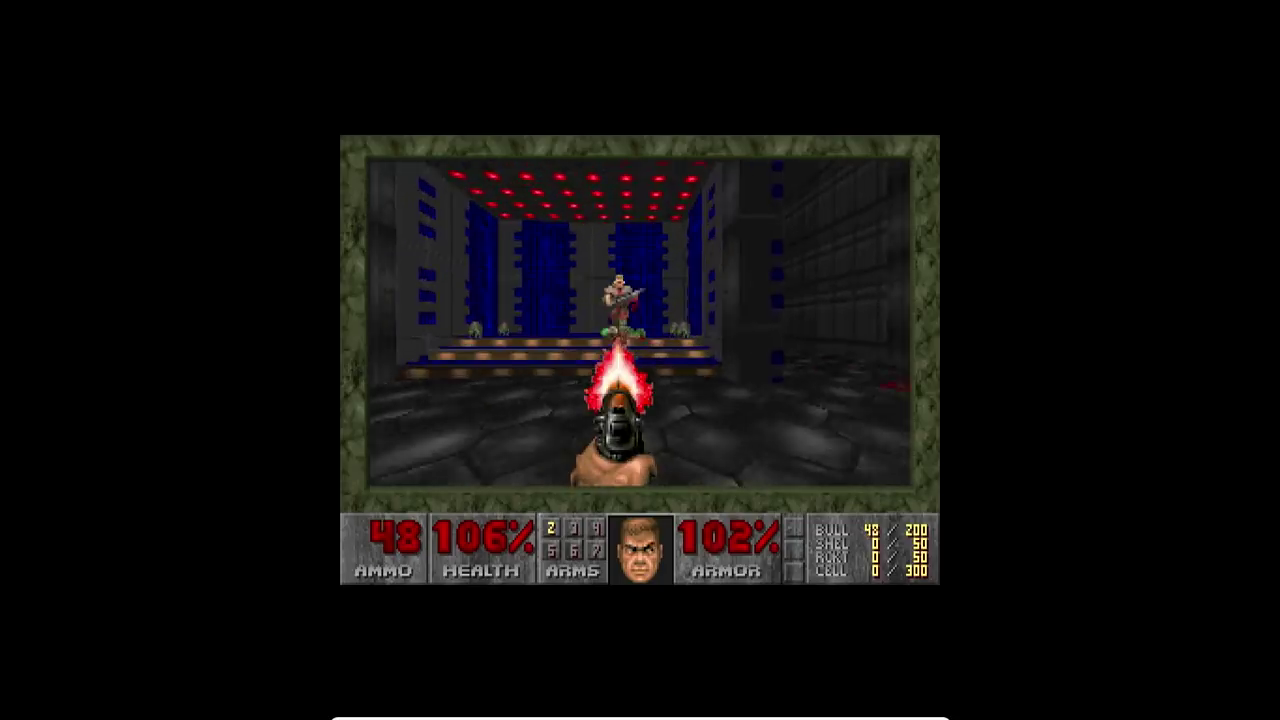
{"action": "key", "text": "Up"}
{"action": "key", "text": "Left"}
{"action": "key", "text": "Up"}
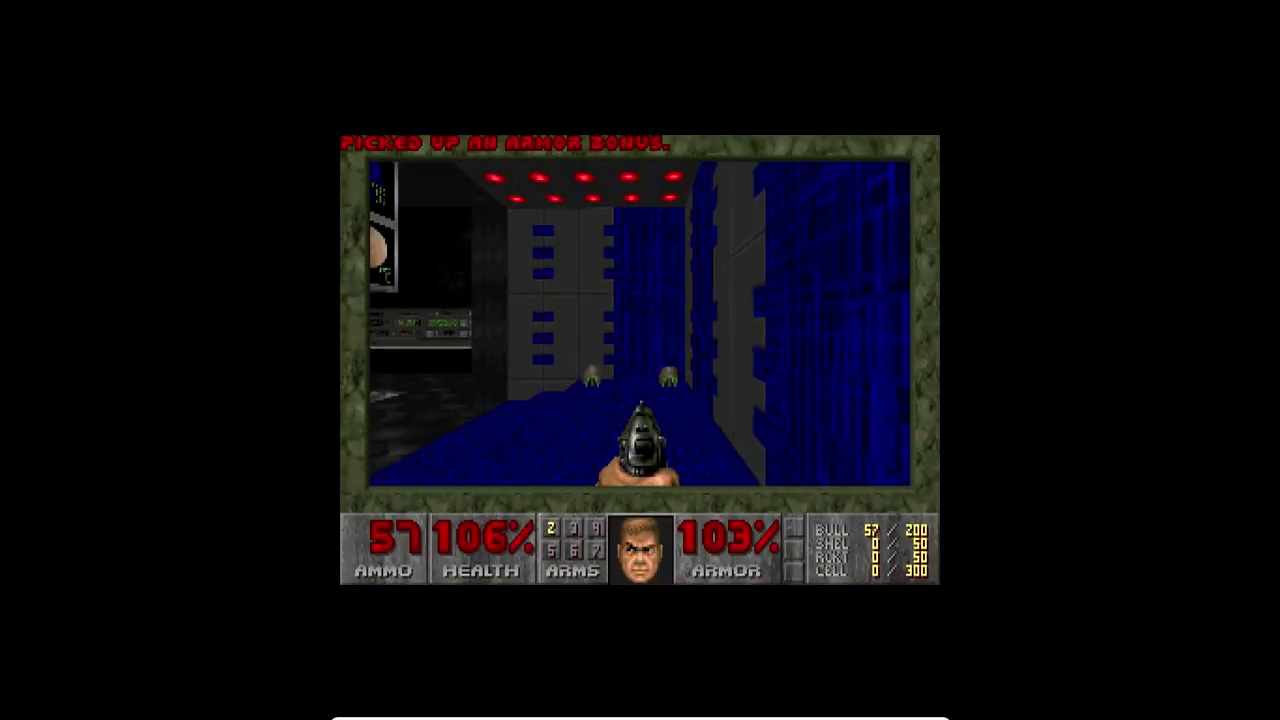
{"action": "key", "text": "Right"}
{"action": "key", "text": "Left"}
{"action": "key", "text": "Up"}
{"action": "key", "text": "Left"}
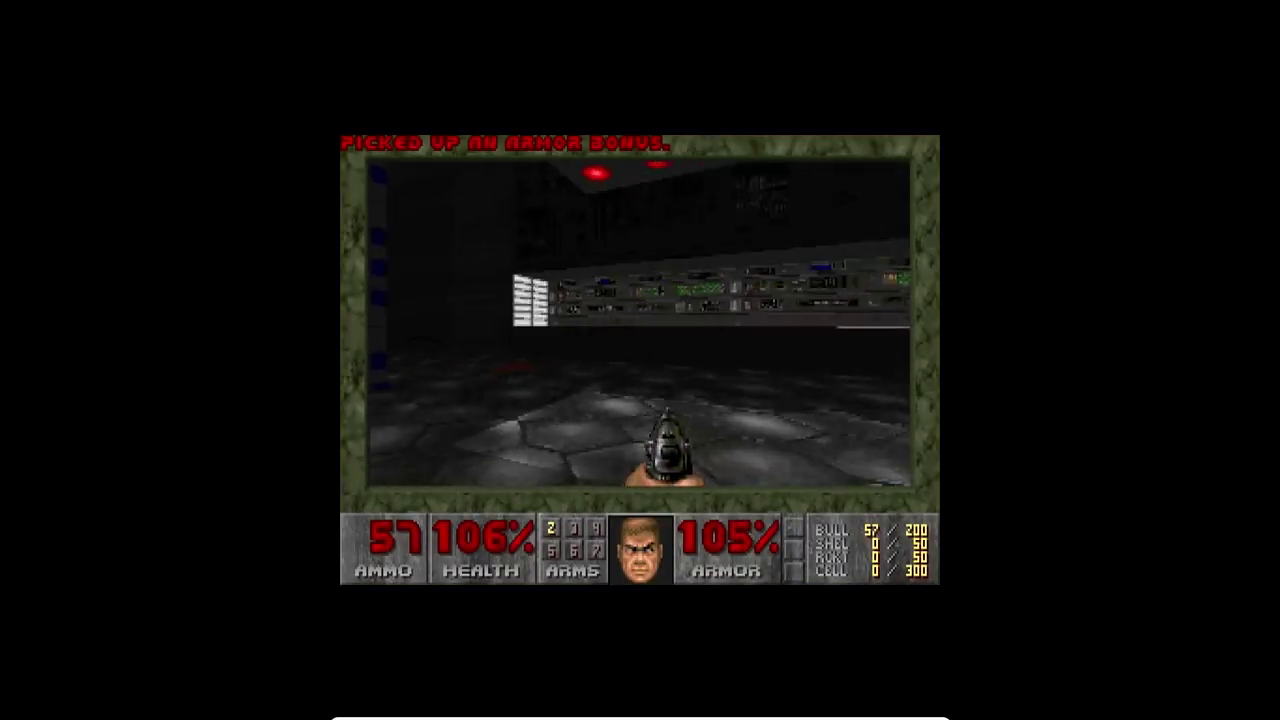
{"action": "key", "text": "Up"}
{"action": "key", "text": "Up"}
{"action": "key", "text": "Right"}
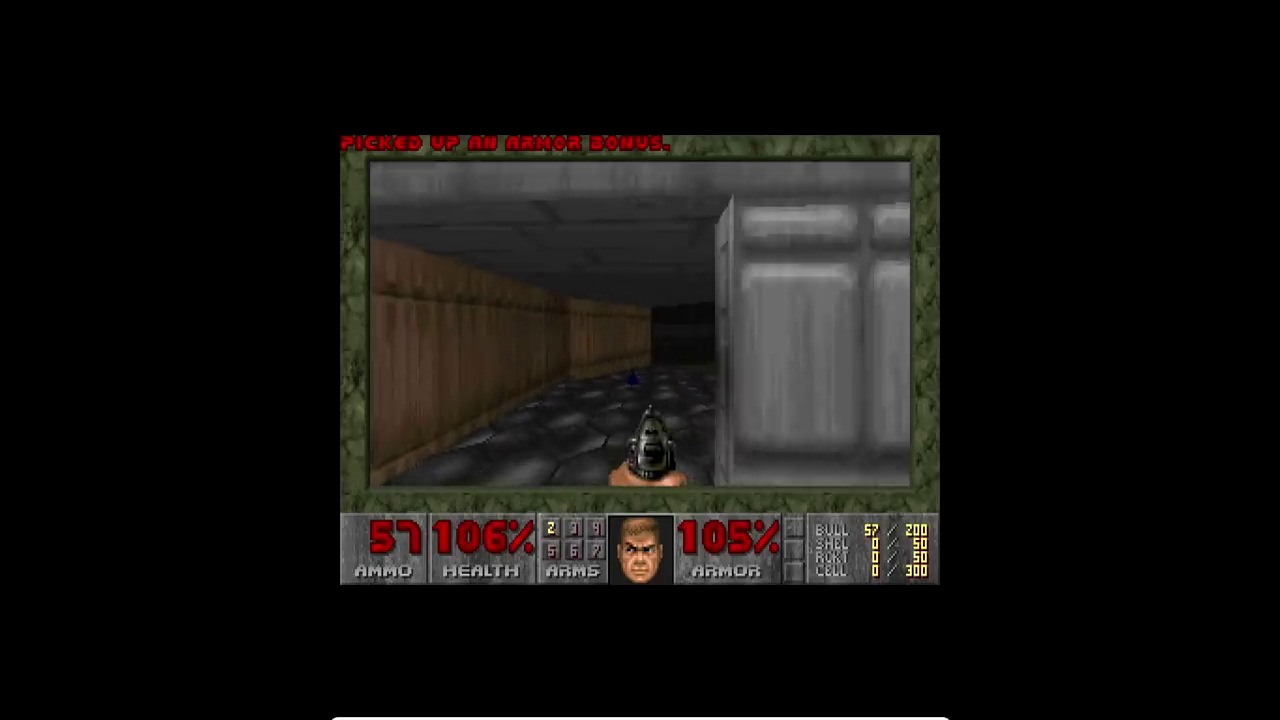
{"action": "key", "text": "ctrl"}
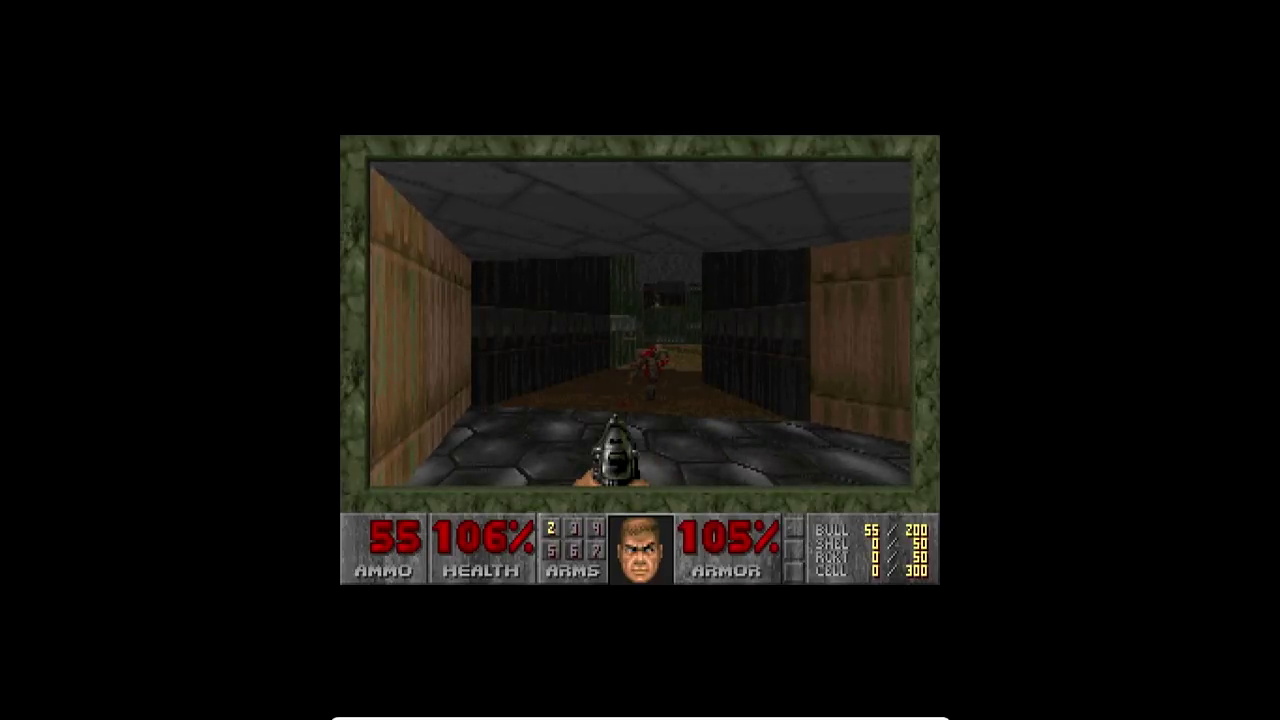
{"action": "key", "text": "Up"}
{"action": "key", "text": "Right"}
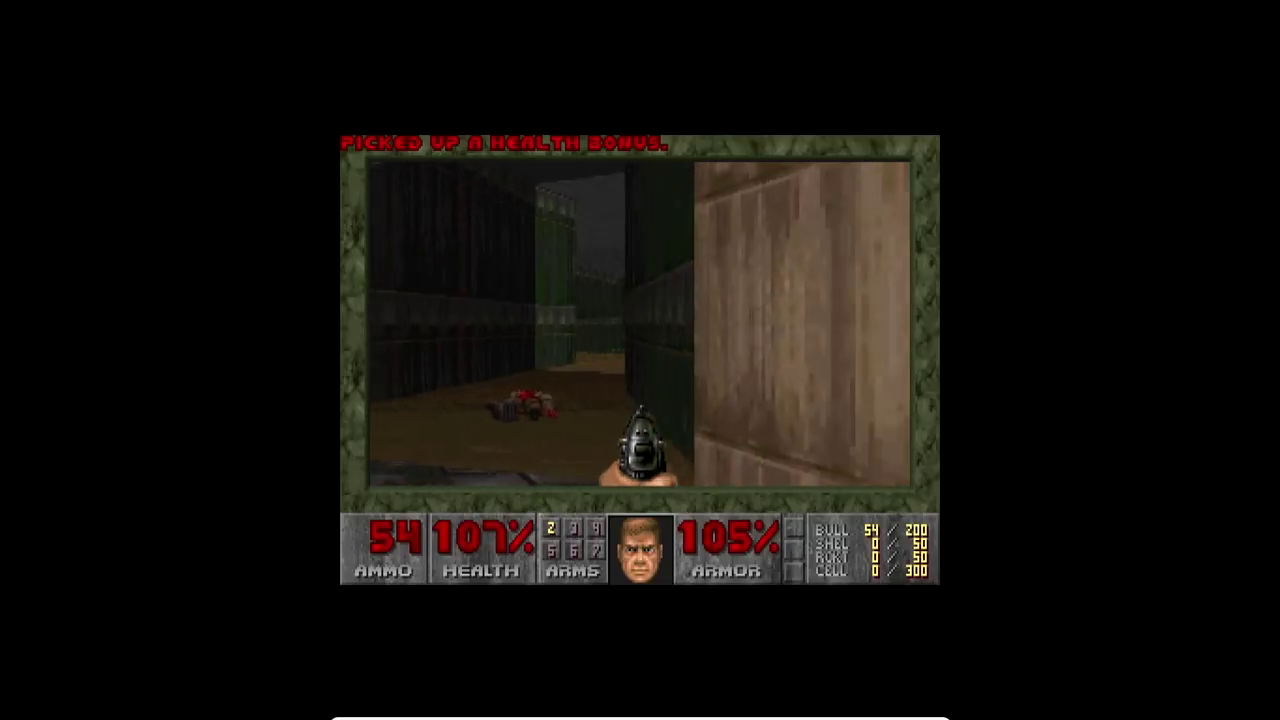
Shoot targets across the fenced courtyard and collect its health, ammo and shotgun shells
{"action": "key", "text": "Left"}
{"action": "key", "text": "Up"}
{"action": "key", "text": "Right"}
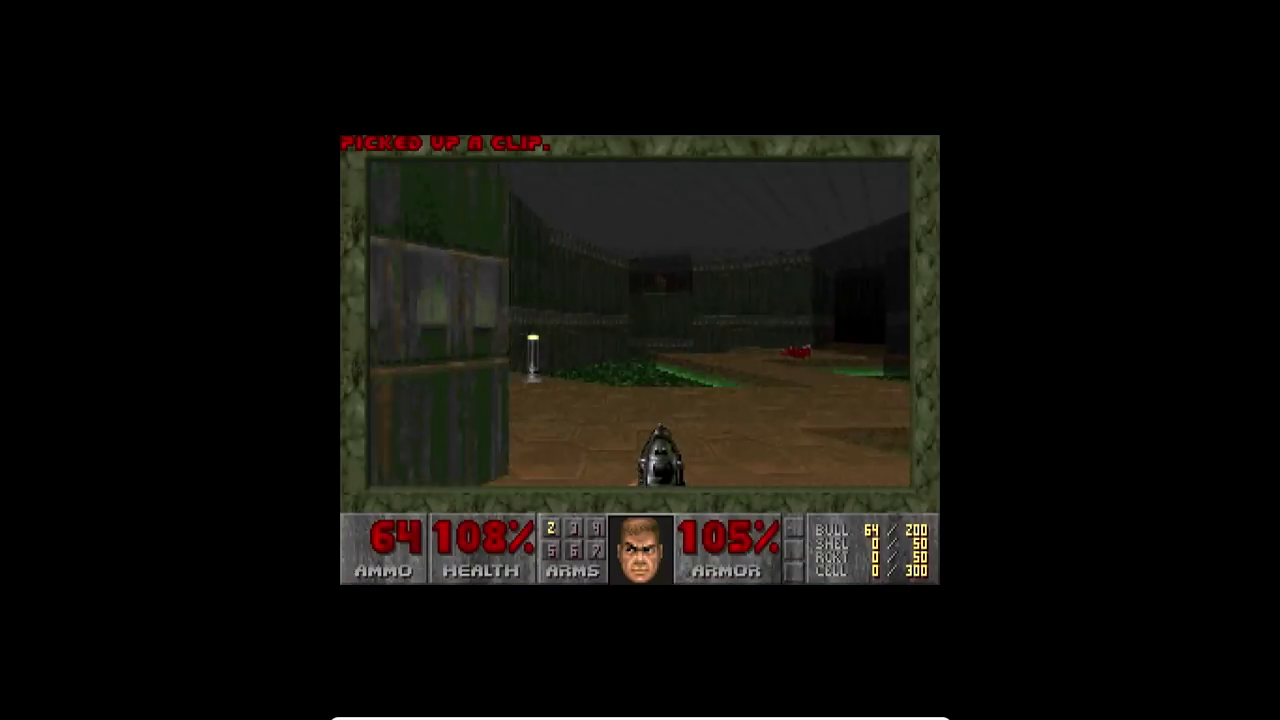
{"action": "key", "text": "ctrl"}
{"action": "key", "text": "Right"}
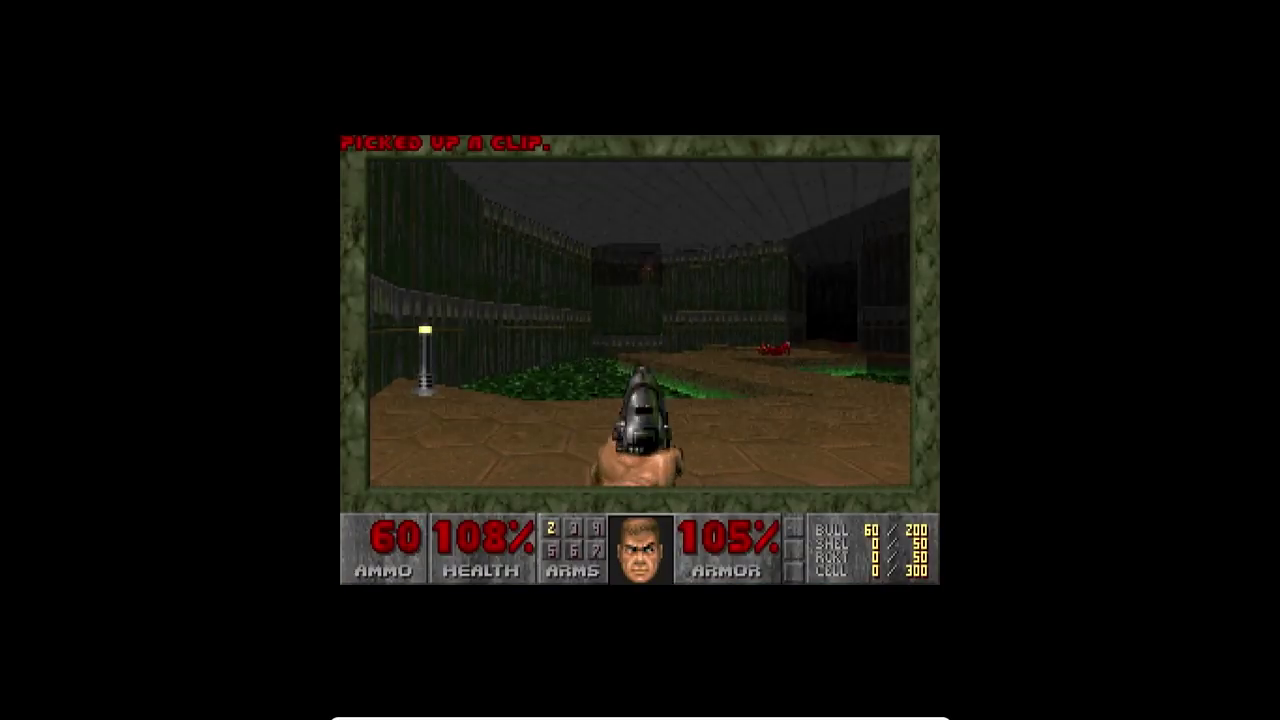
{"action": "key", "text": "ctrl"}
{"action": "key", "text": "Down"}
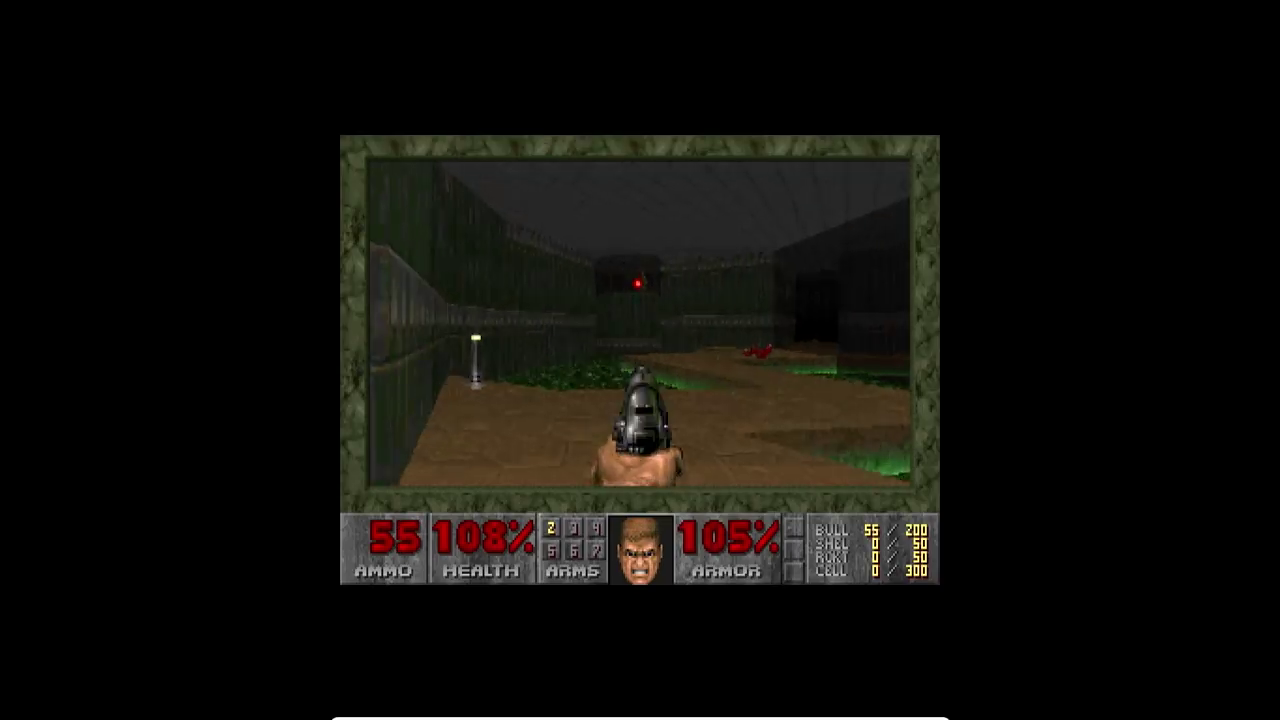
{"action": "key", "text": "Down"}
{"action": "key", "text": "Up"}
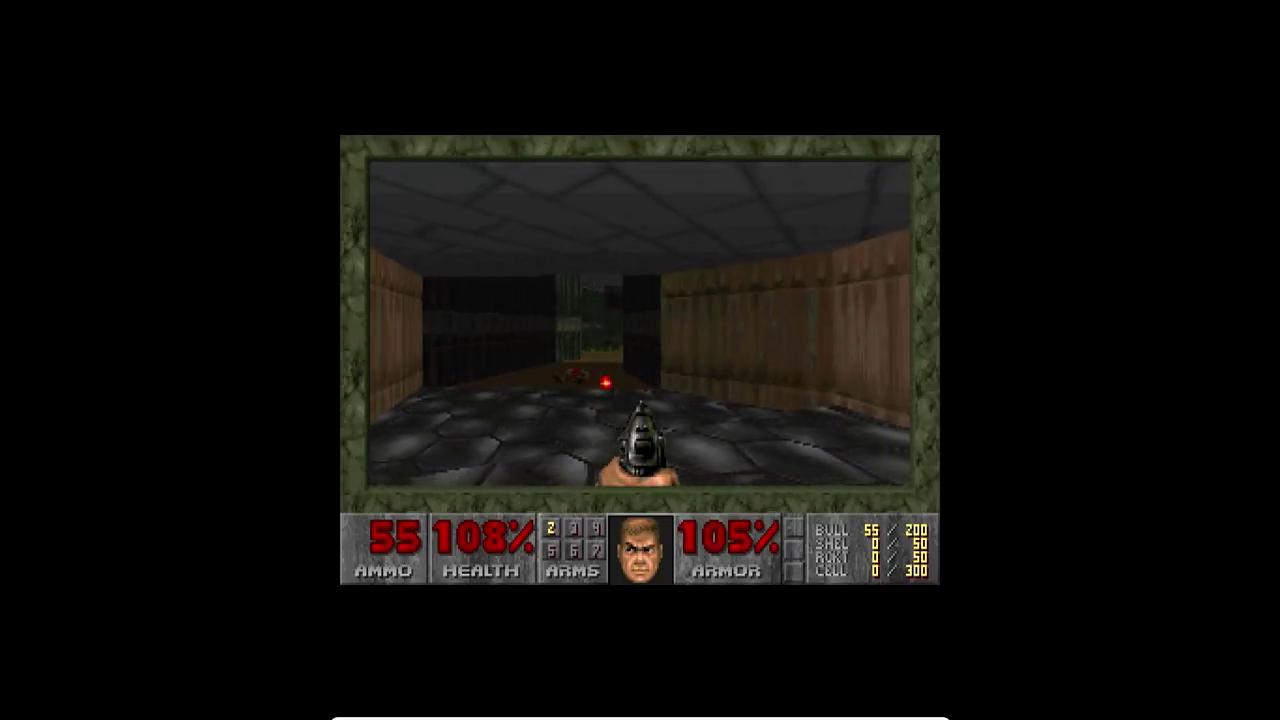
{"action": "key", "text": "Right"}
{"action": "key", "text": "Up"}
{"action": "key", "text": "ctrl"}
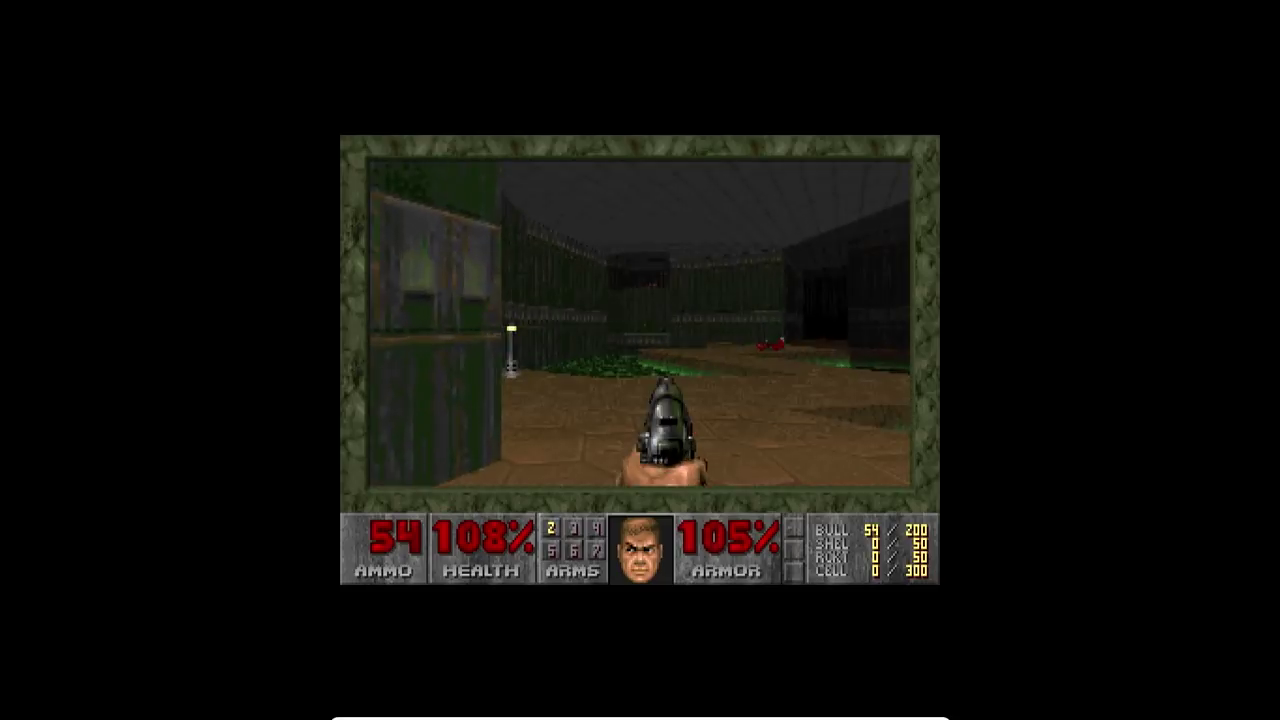
{"action": "key", "text": "Up"}
{"action": "key", "text": "Left"}
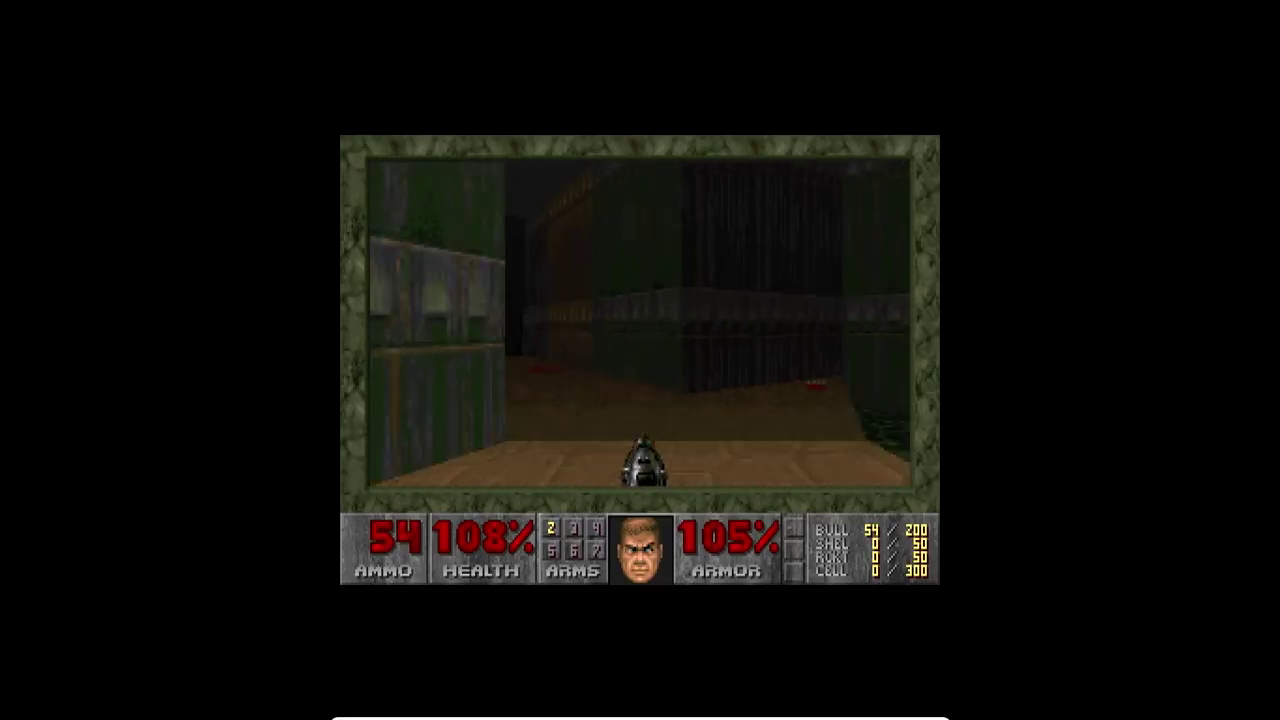
{"action": "key", "text": "Up"}
{"action": "key", "text": "Left"}
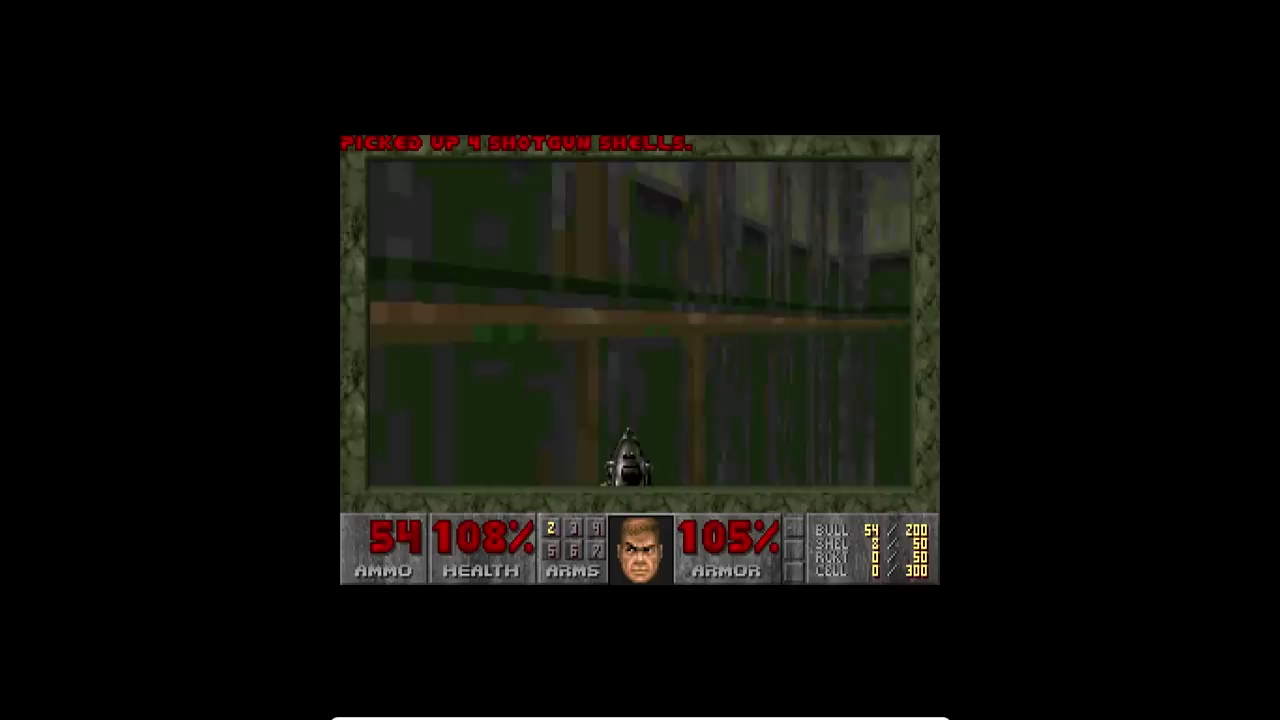
{"action": "key", "text": "Right"}
{"action": "key", "text": "Up"}
{"action": "key", "text": "Left"}
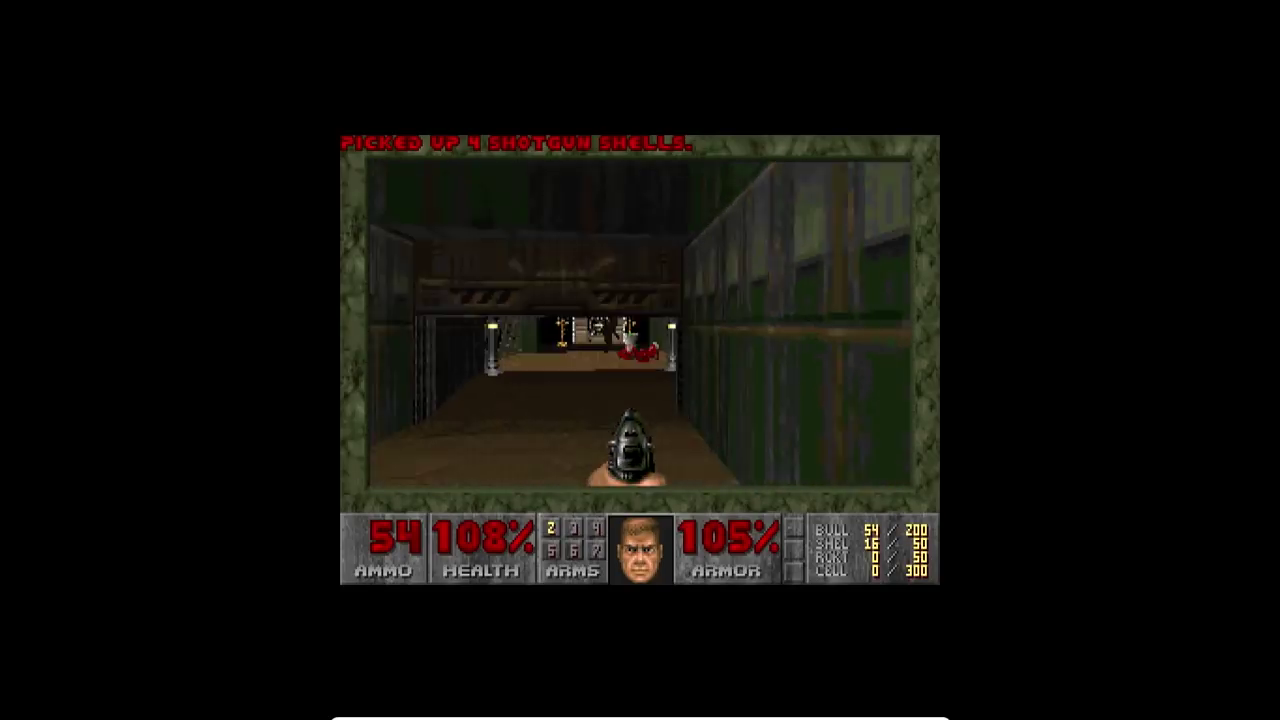
{"action": "key", "text": "Left"}
{"action": "key", "text": "ctrl"}
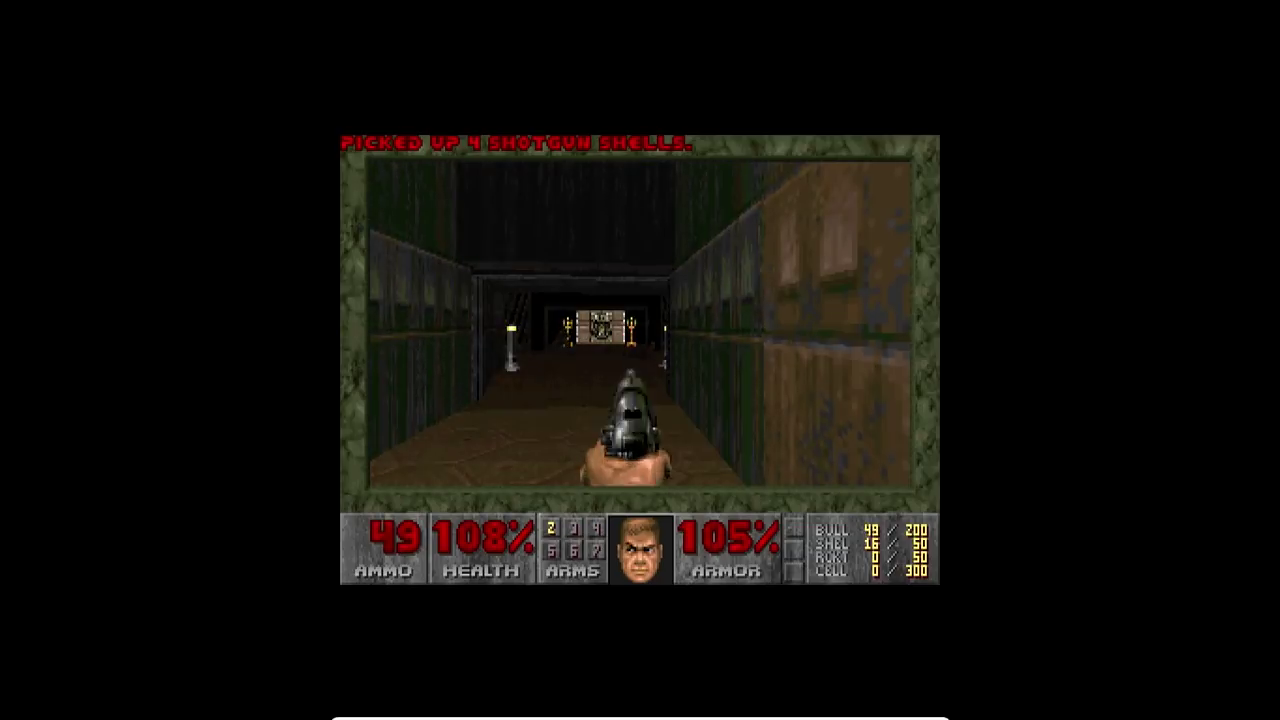
{"action": "key", "text": "Left"}
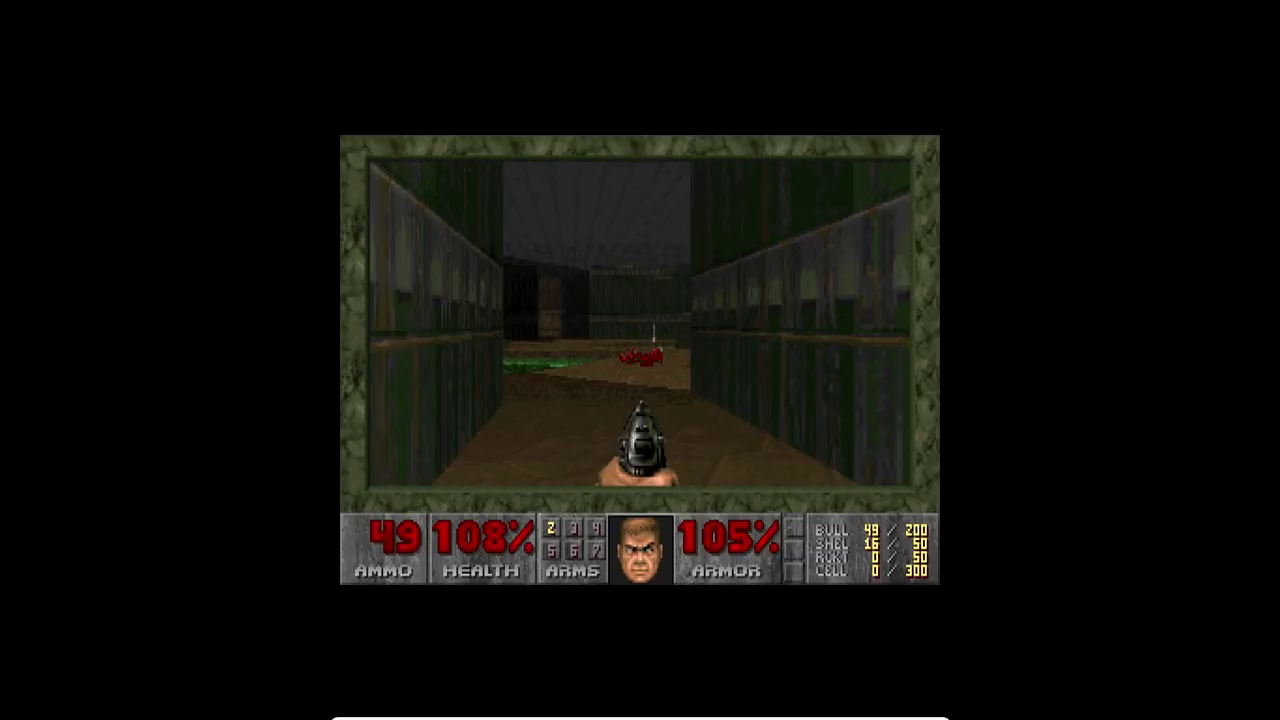
Cross the brown rooms grabbing clips and health bonuses, then pick up the shotgun
{"action": "key", "text": "Up"}
{"action": "key", "text": "Right"}
{"action": "key", "text": "Left"}
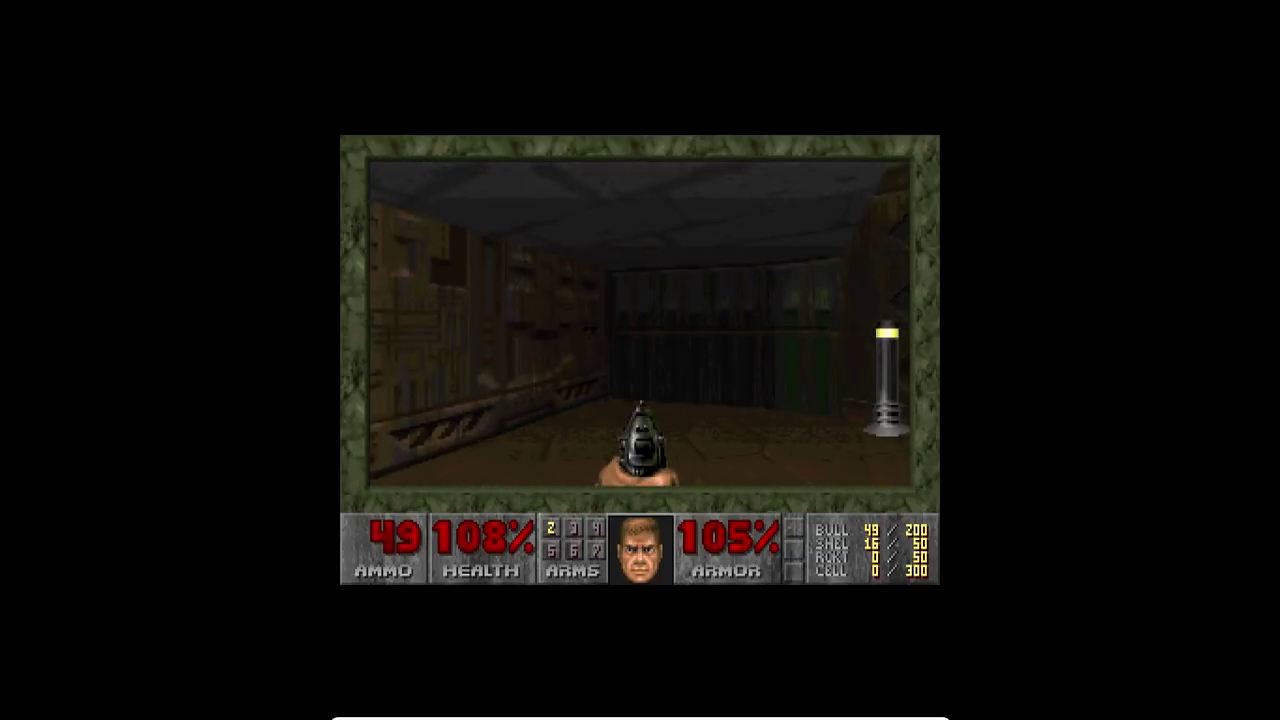
{"action": "key", "text": "Right"}
{"action": "key", "text": "Up"}
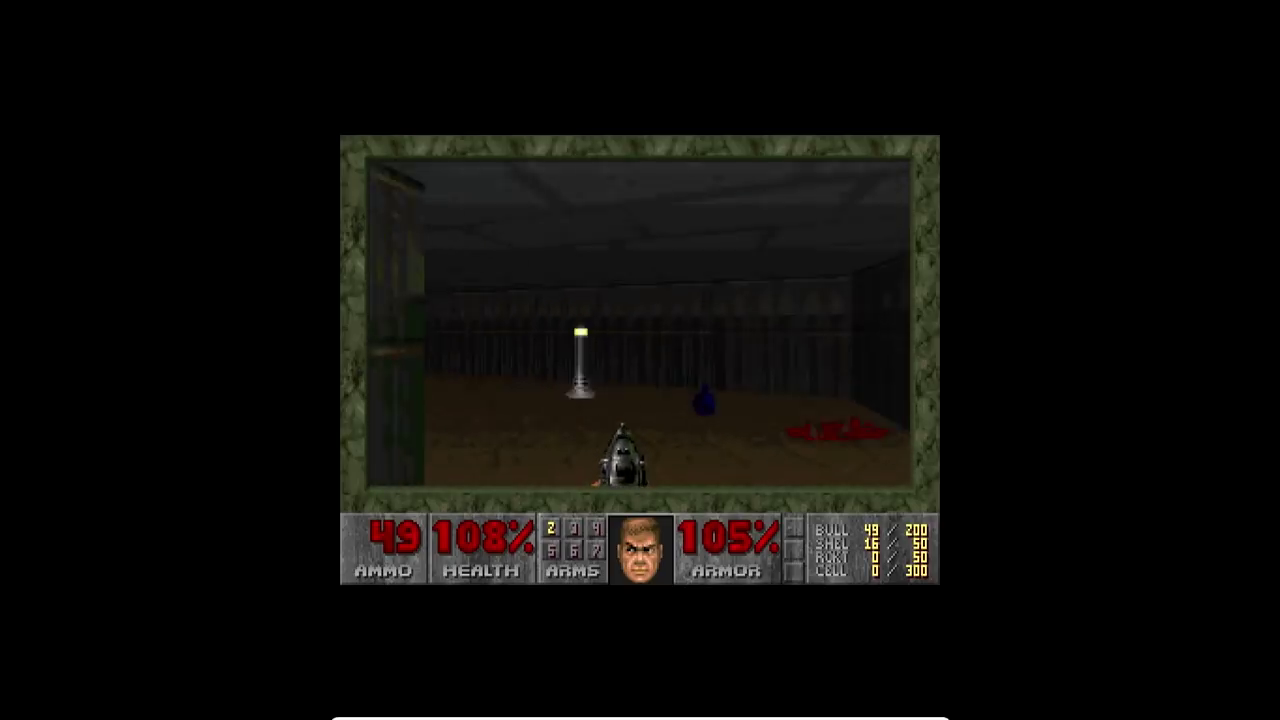
{"action": "key", "text": "Up"}
{"action": "key", "text": "Left"}
{"action": "key", "text": "Left"}
{"action": "key", "text": "Up"}
{"action": "key", "text": "Up"}
{"action": "key", "text": "Left"}
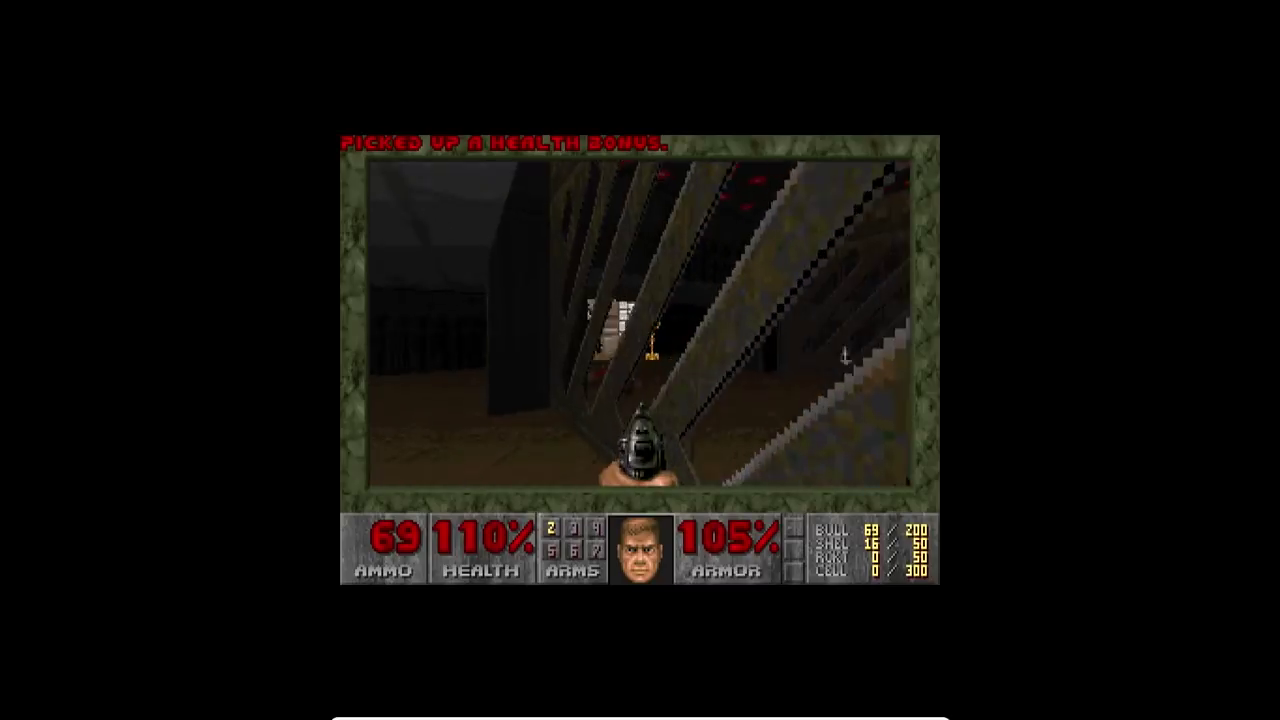
{"action": "key", "text": "Left"}
{"action": "key", "text": "Up"}
{"action": "key", "text": "Left"}
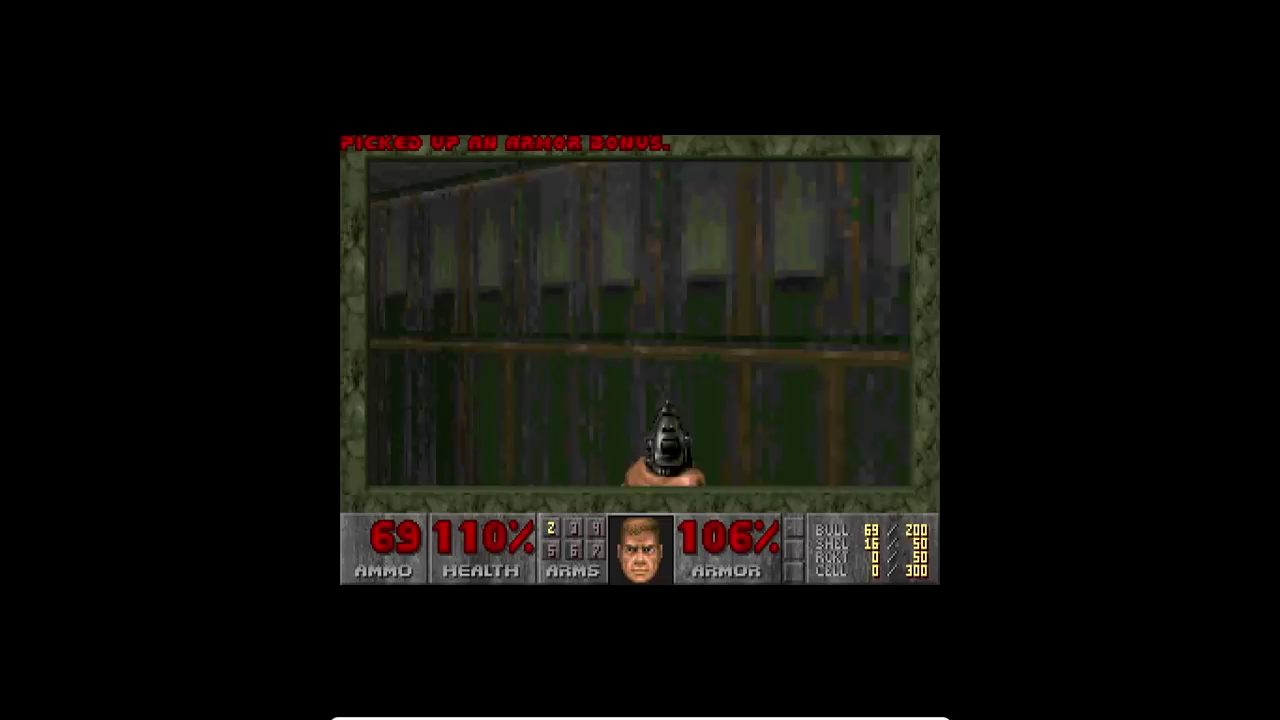
{"action": "key", "text": "Left"}
{"action": "key", "text": "Up"}
{"action": "key", "text": "Left"}
{"action": "key", "text": "Up"}
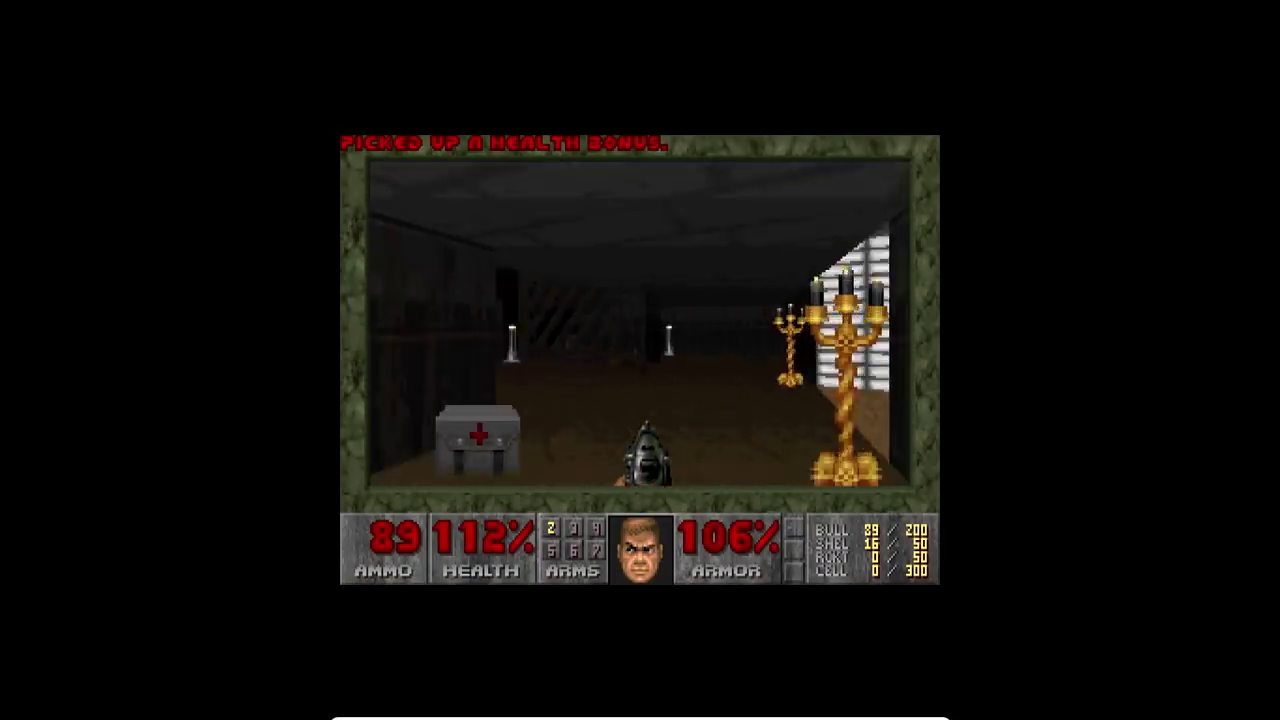
{"action": "key", "text": "Left"}
{"action": "key", "text": "Up"}
{"action": "key", "text": "Up"}
{"action": "key", "text": "Left"}
{"action": "key", "text": "Up"}
{"action": "key", "text": "Right"}
{"action": "key", "text": "Up"}
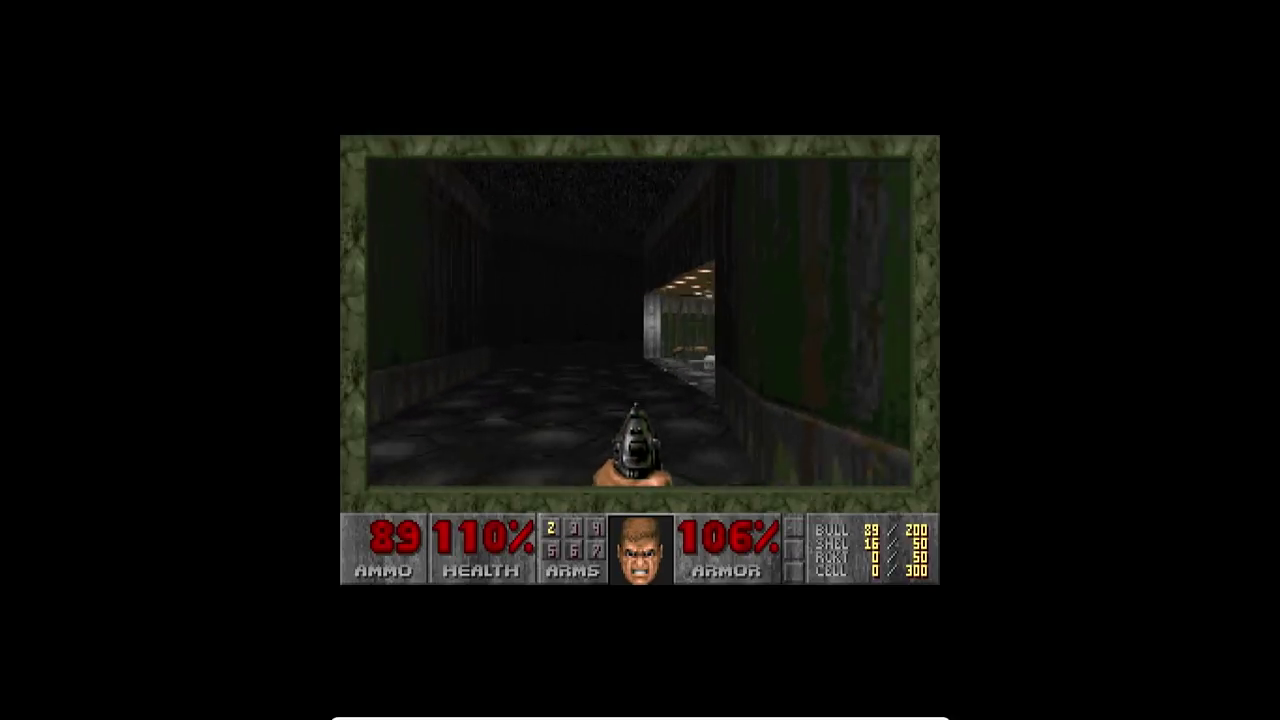
{"action": "key", "text": "Right"}
{"action": "key", "text": "Up"}
{"action": "key", "text": "Left"}
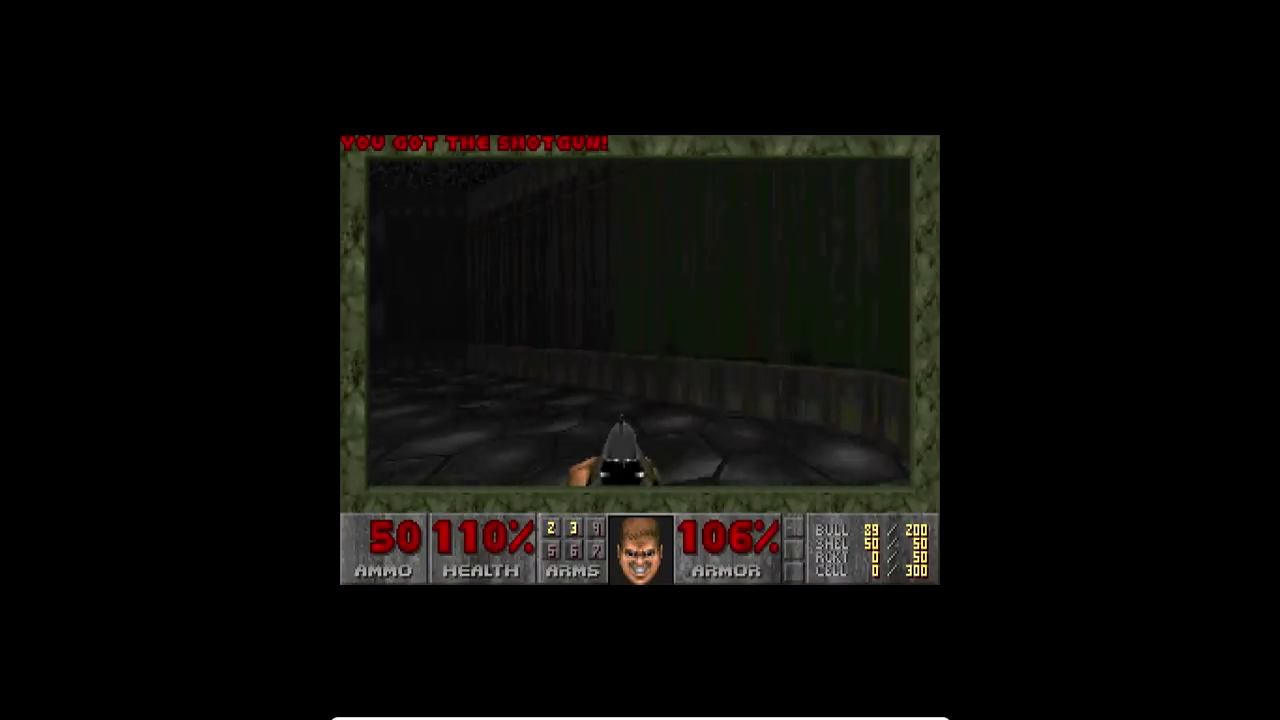
Open the brown door and follow the corridor to grab the box of bullets
{"action": "key", "text": "Left"}
{"action": "key", "text": "Up"}
{"action": "key", "text": "Left"}
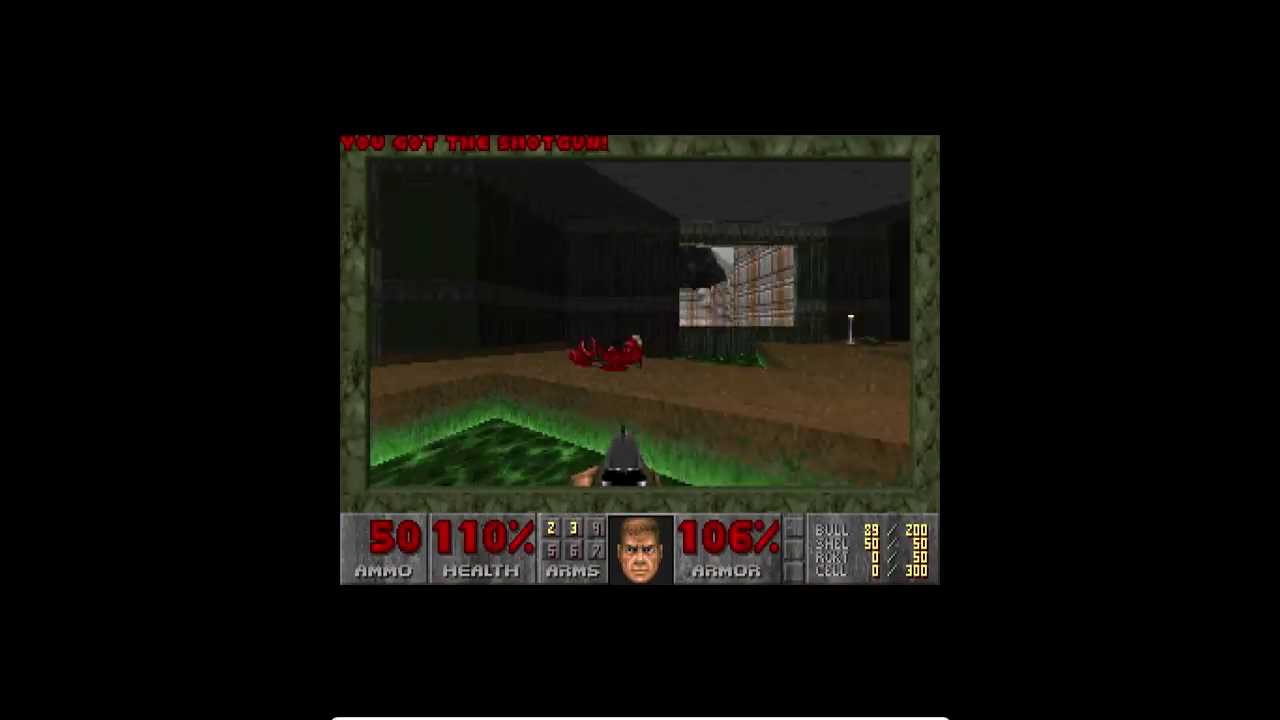
{"action": "key", "text": "Up"}
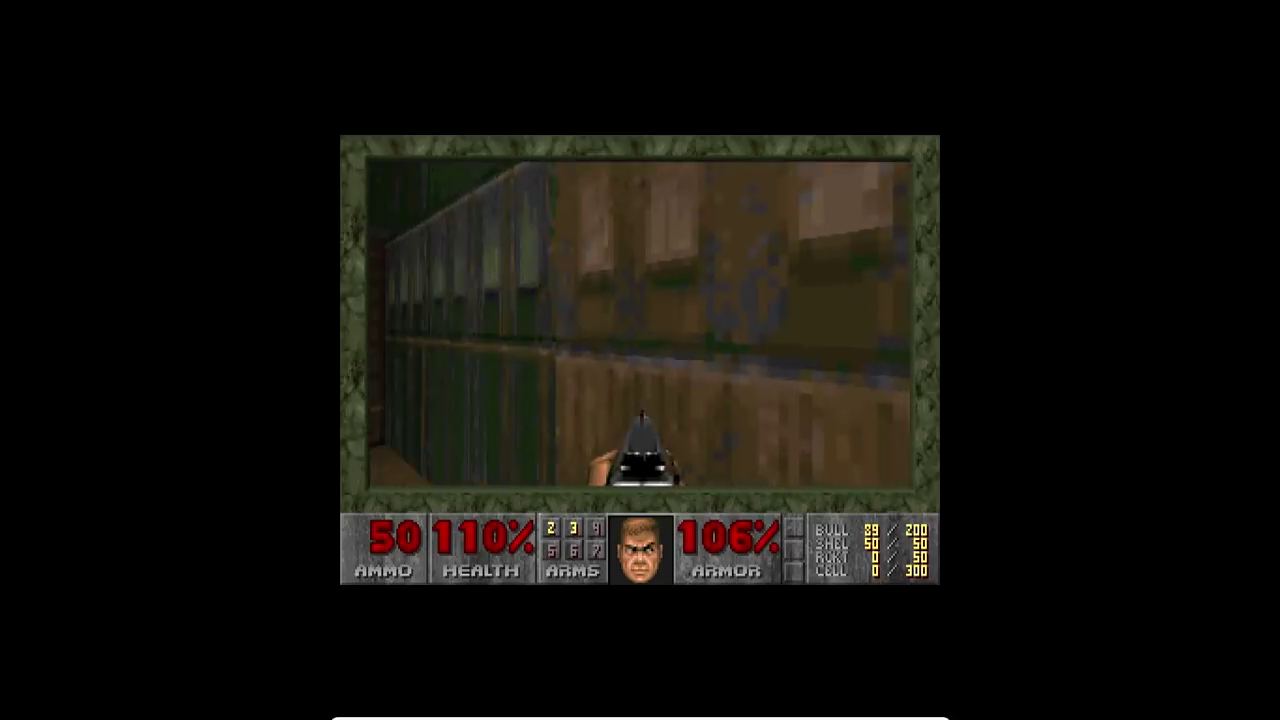
{"action": "key", "text": "space"}
{"action": "key", "text": "Up"}
{"action": "key", "text": "Right"}
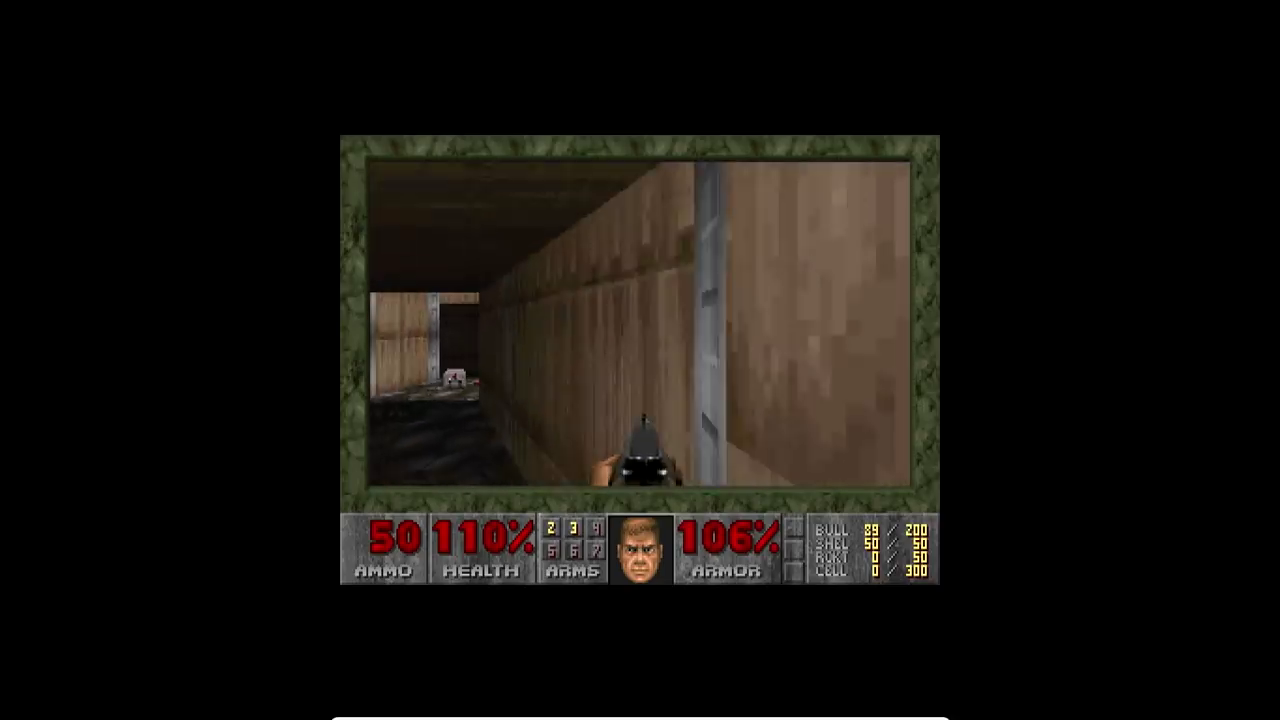
{"action": "key", "text": "Up"}
{"action": "key", "text": "Left"}
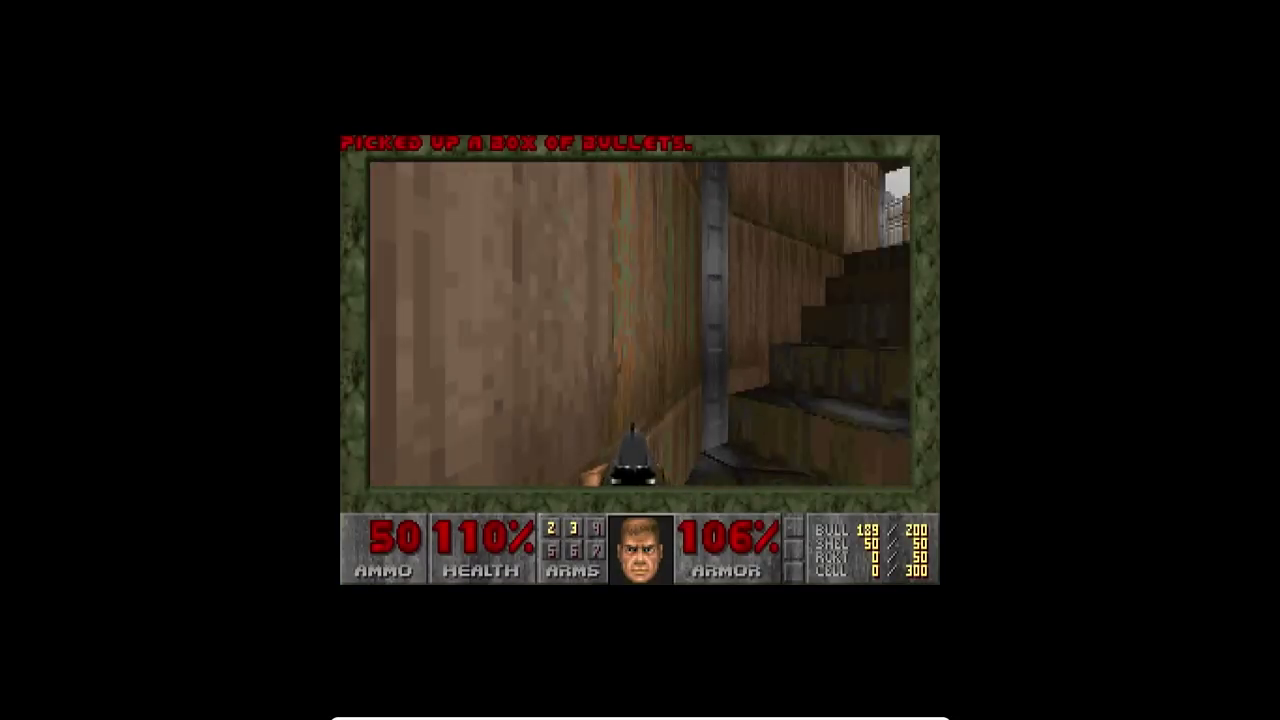
Step into the green courtyard and pick up the blue armor
{"action": "key", "text": "Up"}
{"action": "key", "text": "Right"}
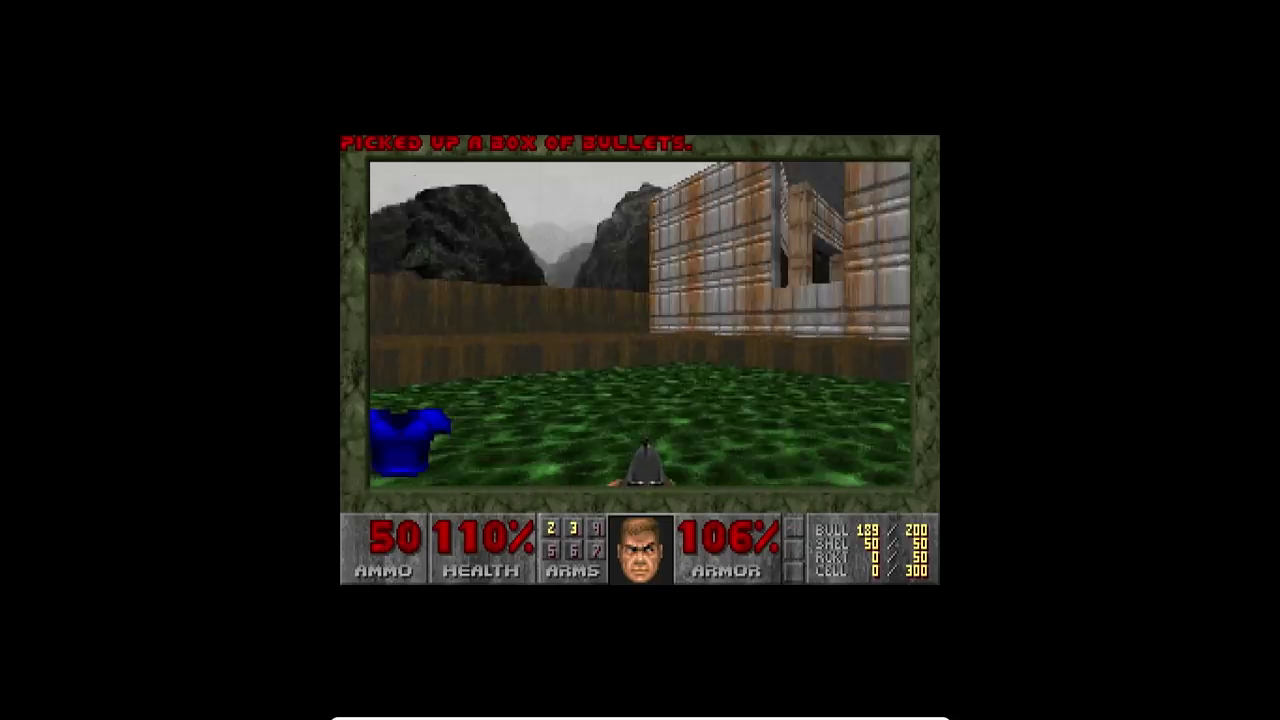
{"action": "key", "text": "Left"}
{"action": "key", "text": "Up"}
Enter the wooden bunker and follow its dark corridor toward the green wall
{"action": "key", "text": "Right"}
{"action": "key", "text": "Up"}
{"action": "key", "text": "Left"}
{"action": "key", "text": "Up"}
{"action": "key", "text": "Right"}
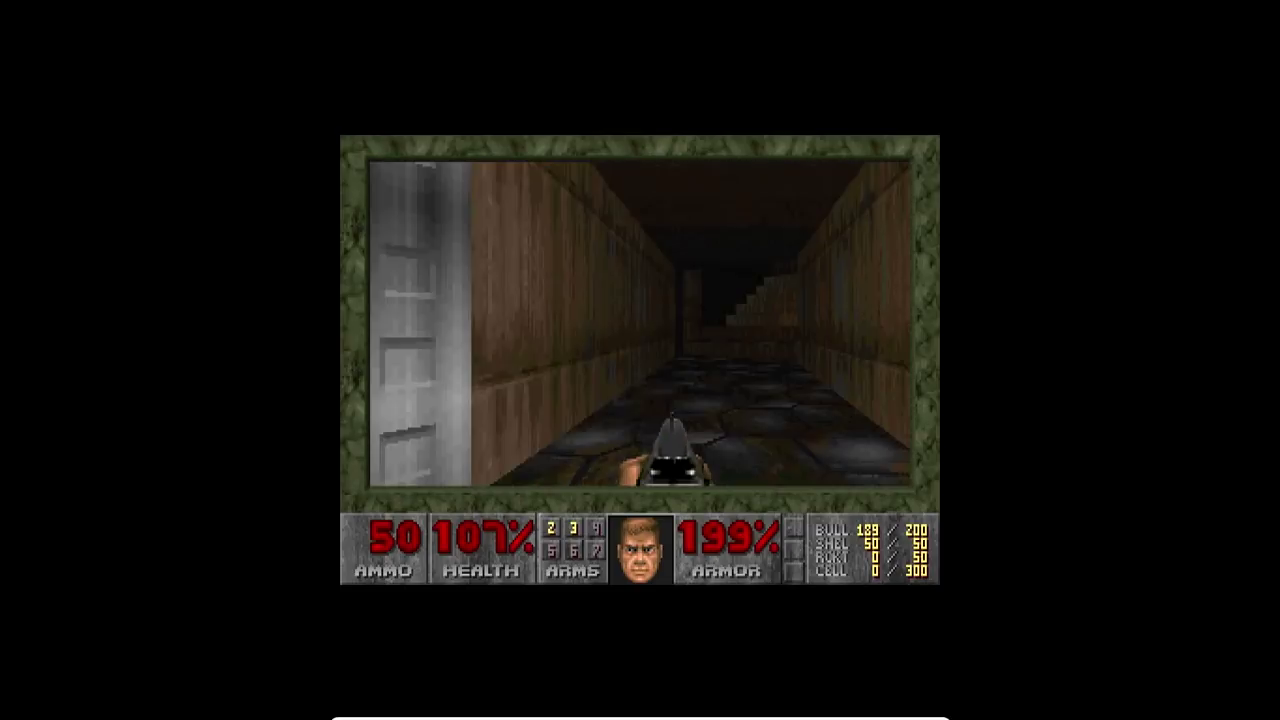
{"action": "key", "text": "Right"}
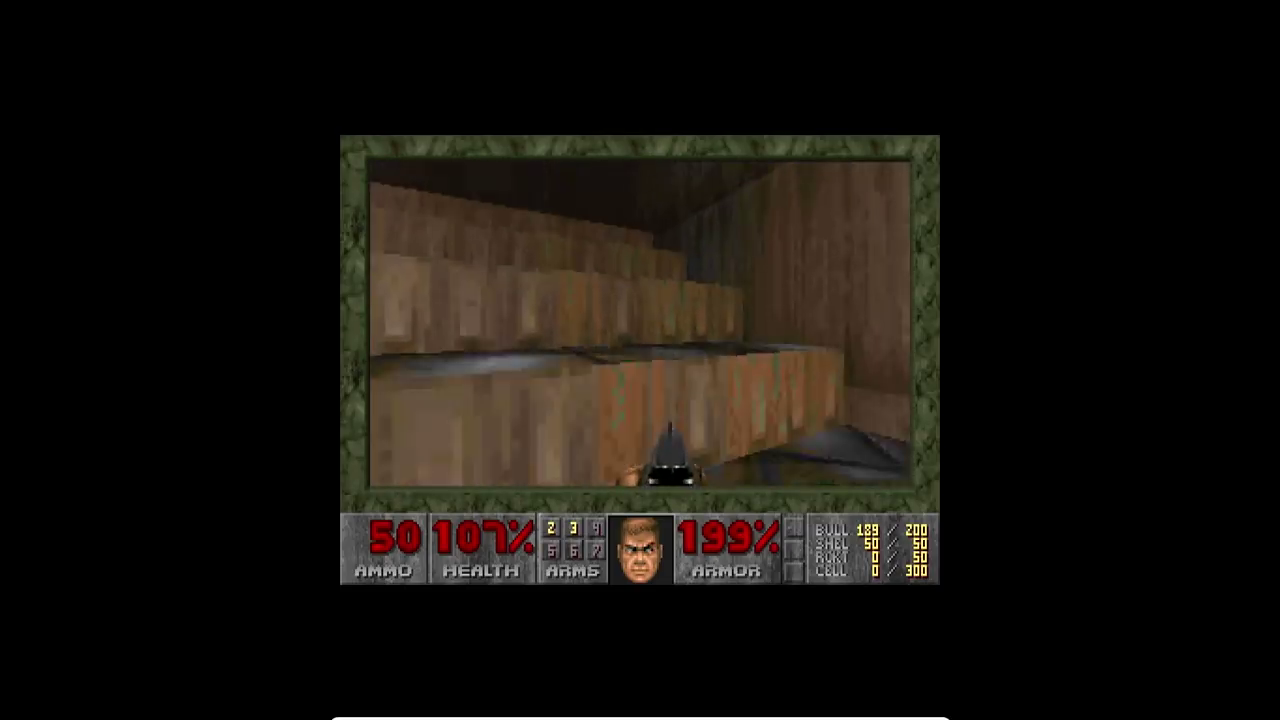
{"action": "key", "text": "Right"}
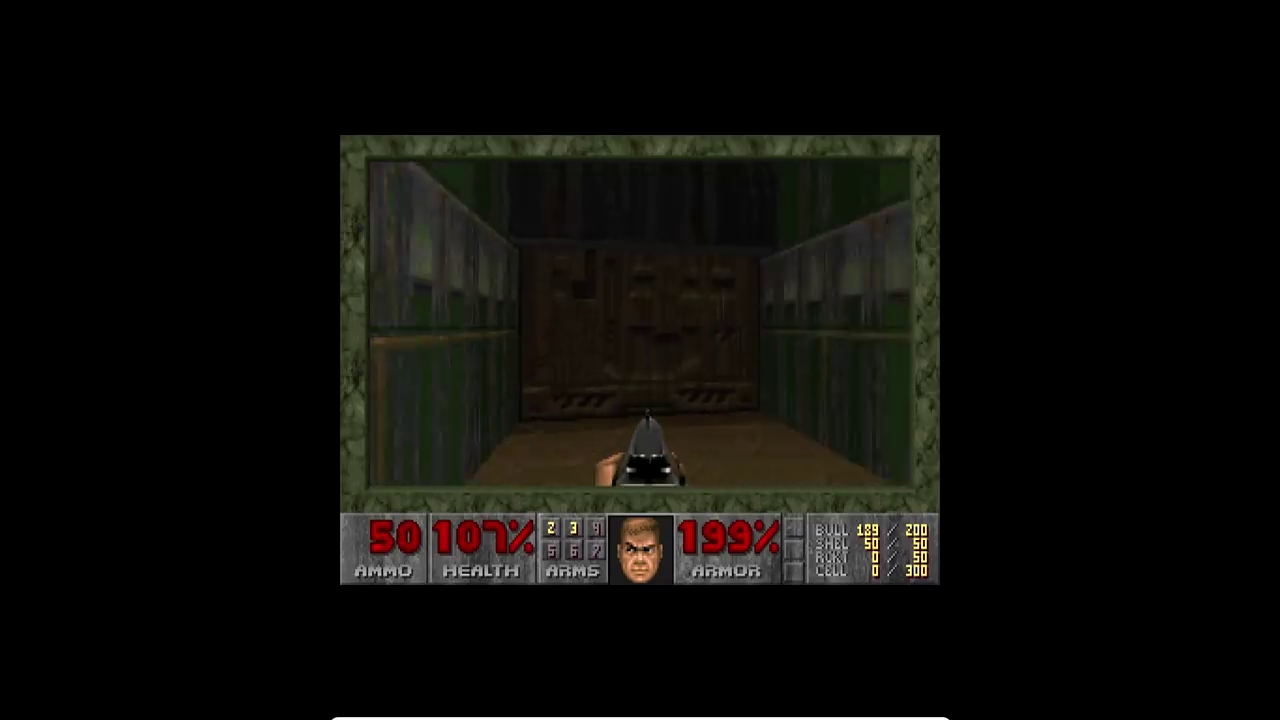
Open the wooden door, grab the armor bonus, and reach the exit switch
{"action": "key", "text": "space"}
{"action": "key", "text": "Up"}
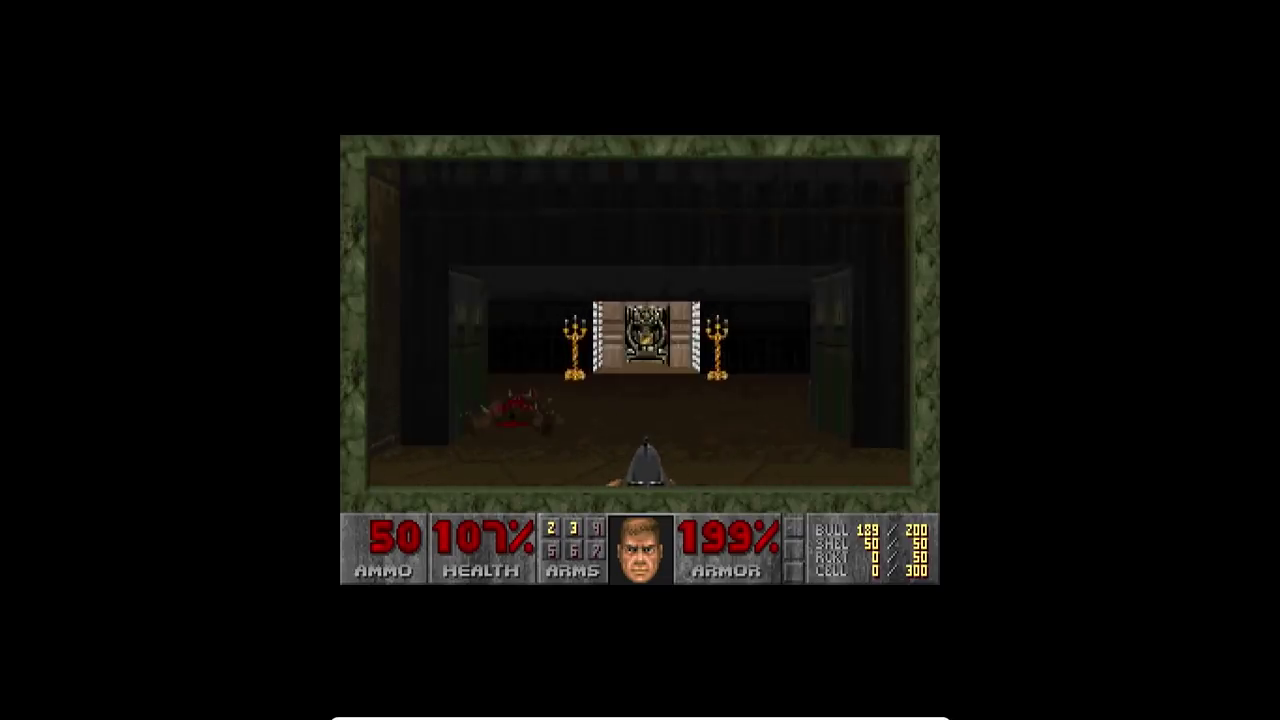
{"action": "key", "text": "Up"}
{"action": "key", "text": "space"}
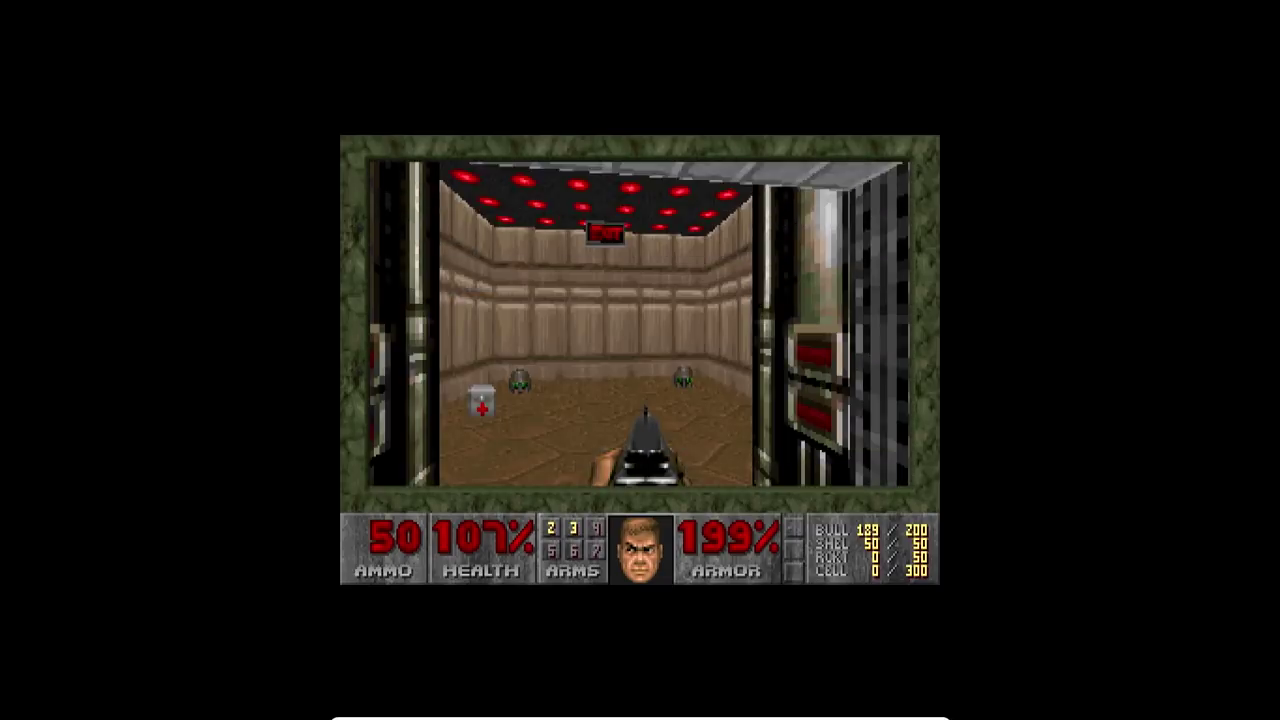
{"action": "key", "text": "Left"}
{"action": "key", "text": "Up"}
{"action": "key", "text": "Right"}
{"action": "key", "text": "Left"}
{"action": "key", "text": "Up"}
Trigger the exit, skip the Hangar tally, and quit the game from the main menu
{"action": "key", "text": "space"}
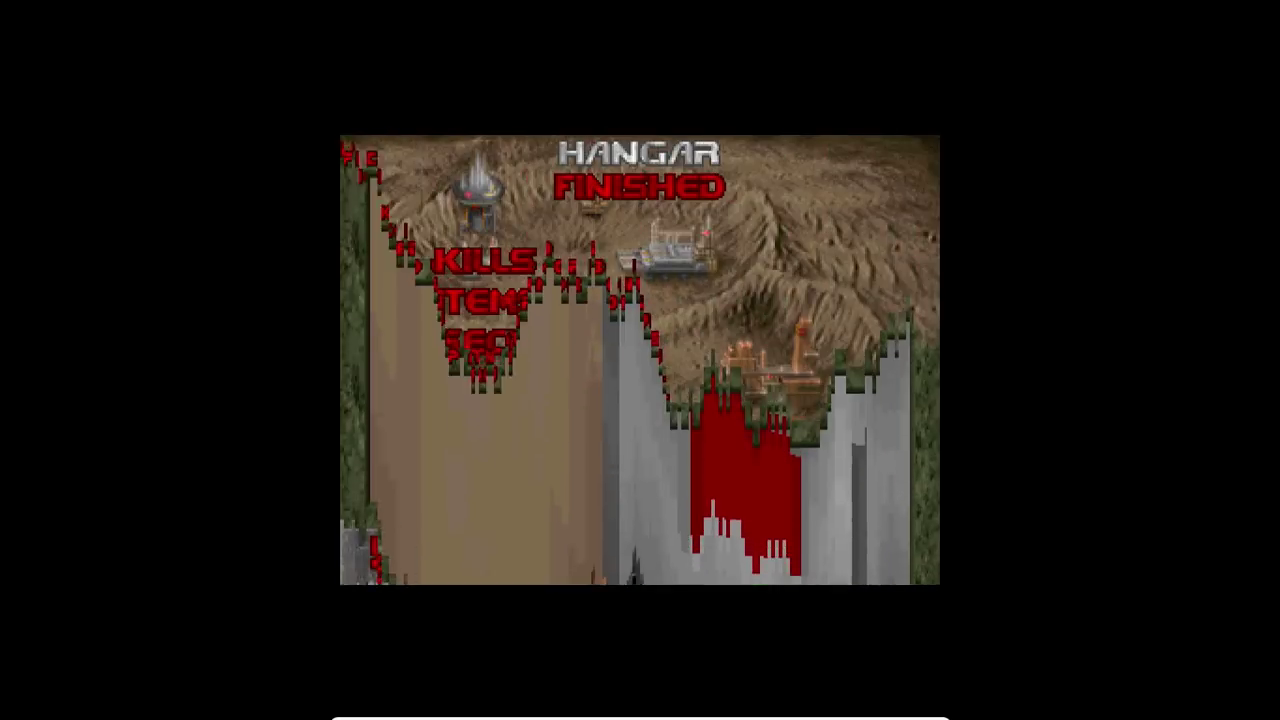
{"action": "key", "text": "space"}
{"action": "key", "text": "space"}
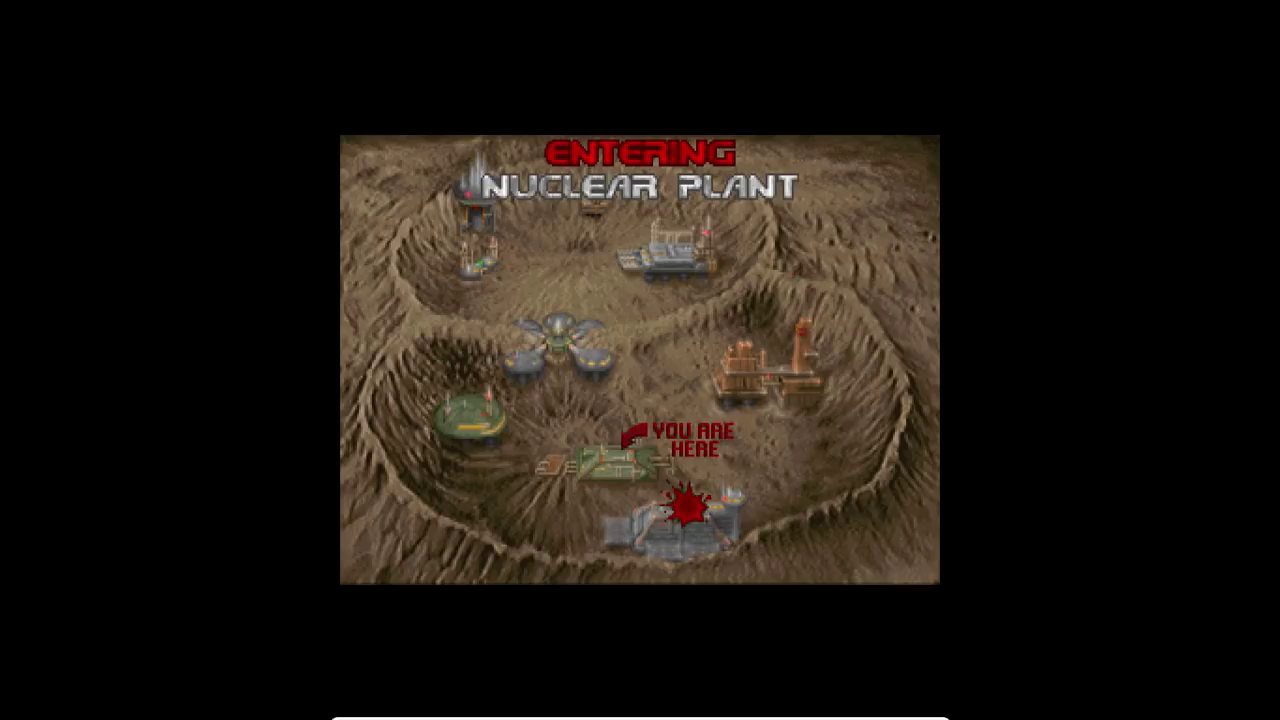
{"action": "key", "text": "Escape"}
{"action": "key", "text": "Up"}
{"action": "key", "text": "Return"}
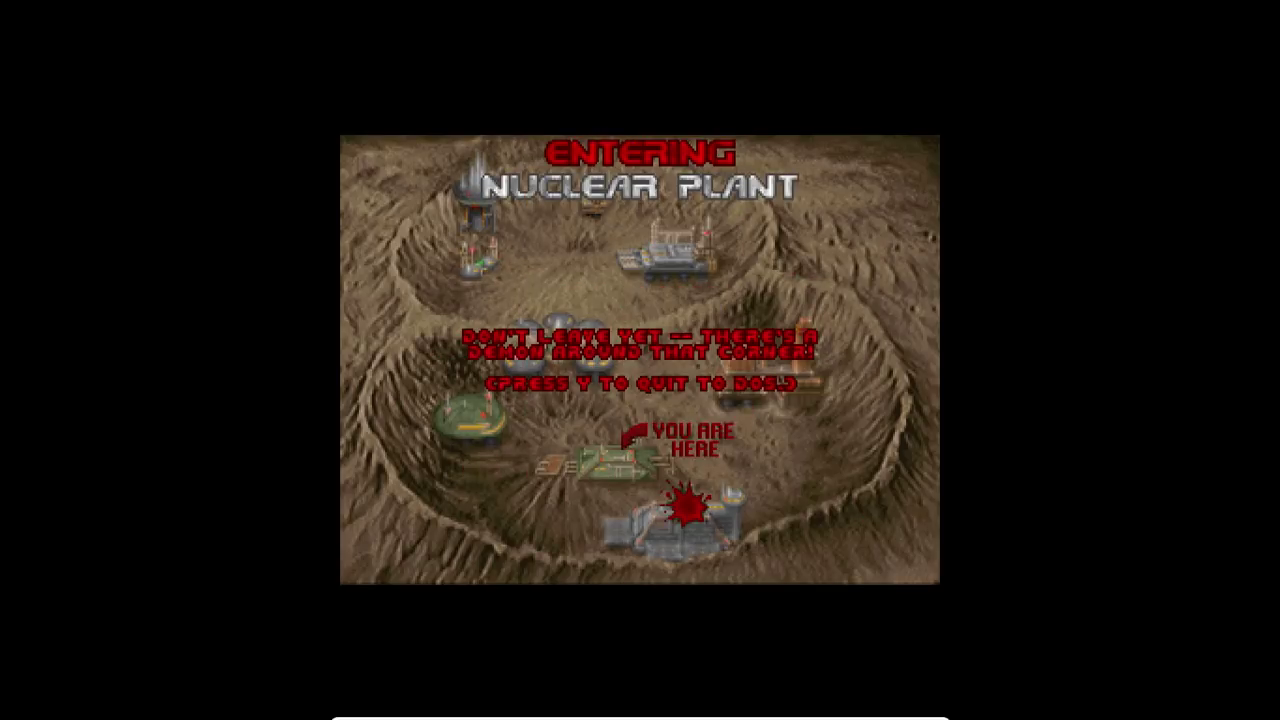
{"action": "key", "text": "y"}
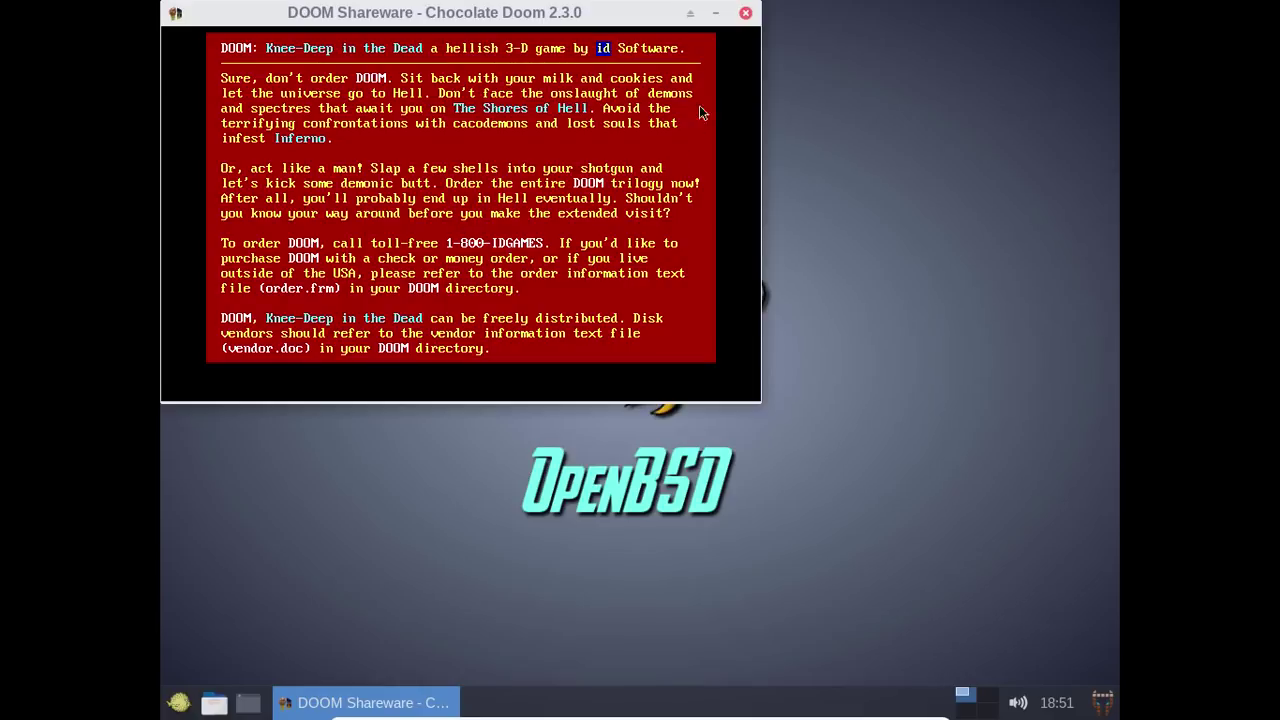
Close the ENDOOM window, reboot with Redémarrer, and boot the default kernel at boot>
{"action": "left_click", "coordinate": [746, 13]}
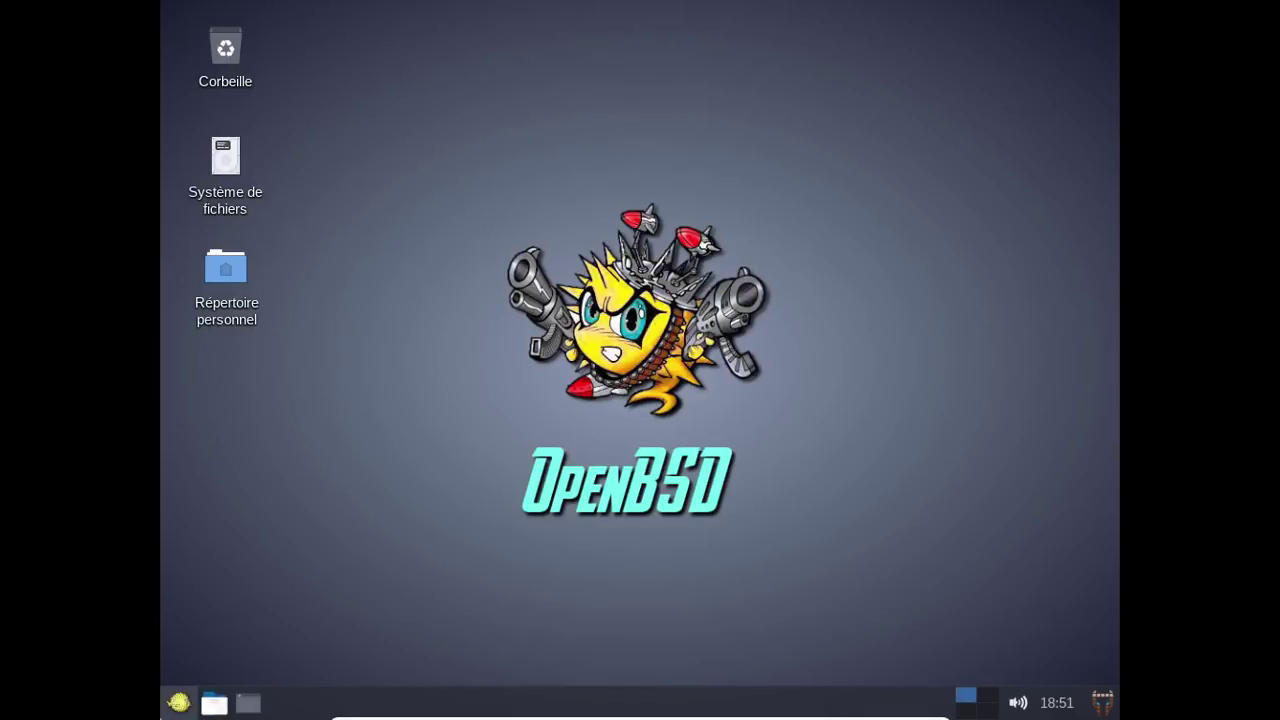
{"action": "key", "text": "super"}
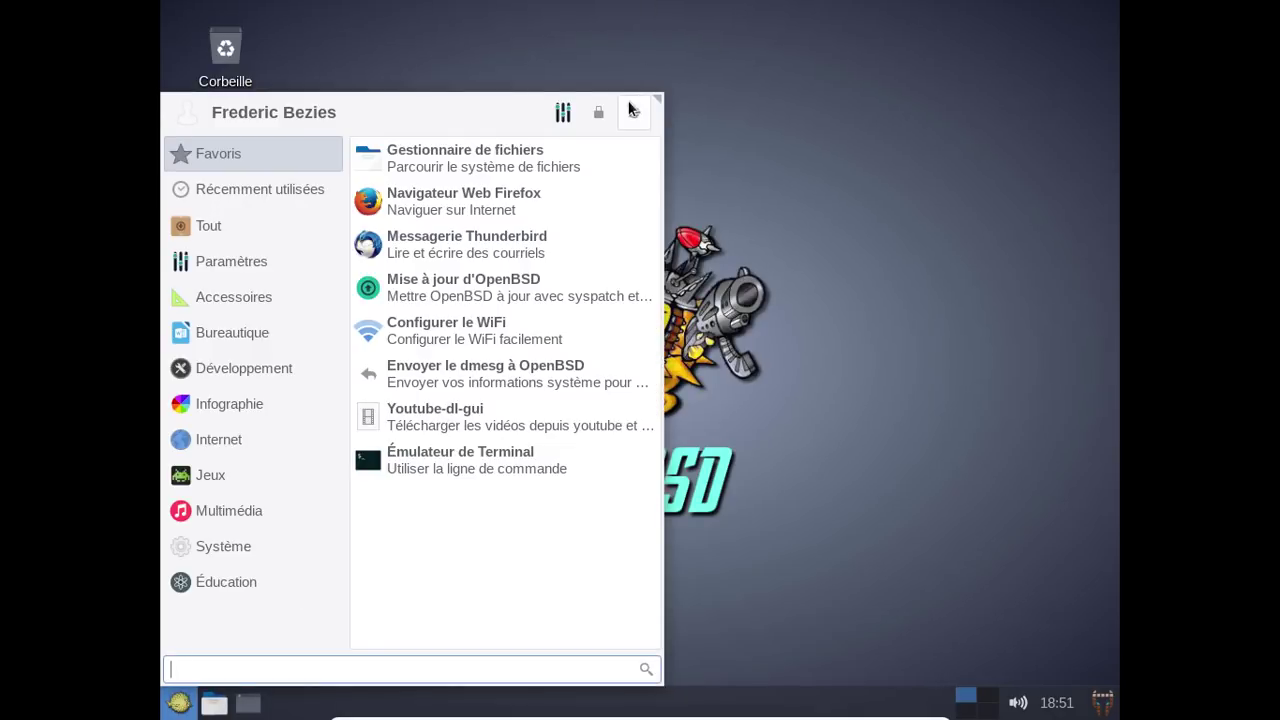
{"action": "left_click", "coordinate": [629, 121]}
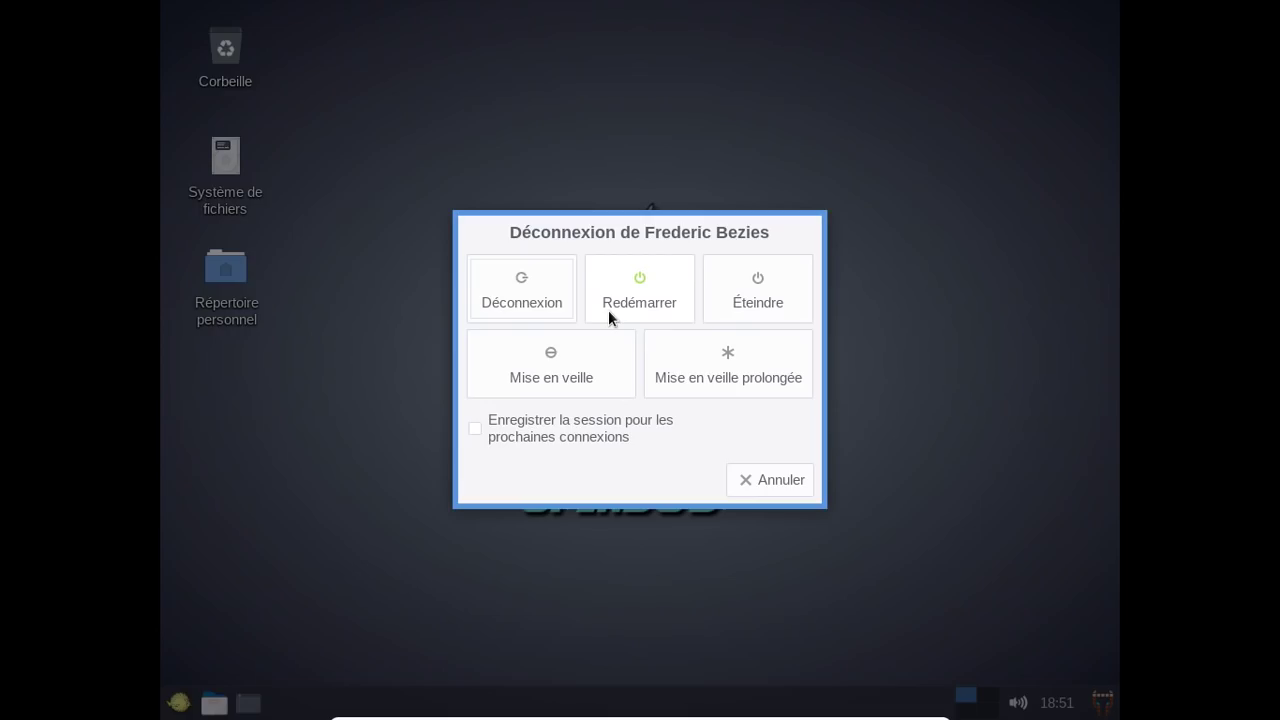
{"action": "left_click", "coordinate": [608, 310]}
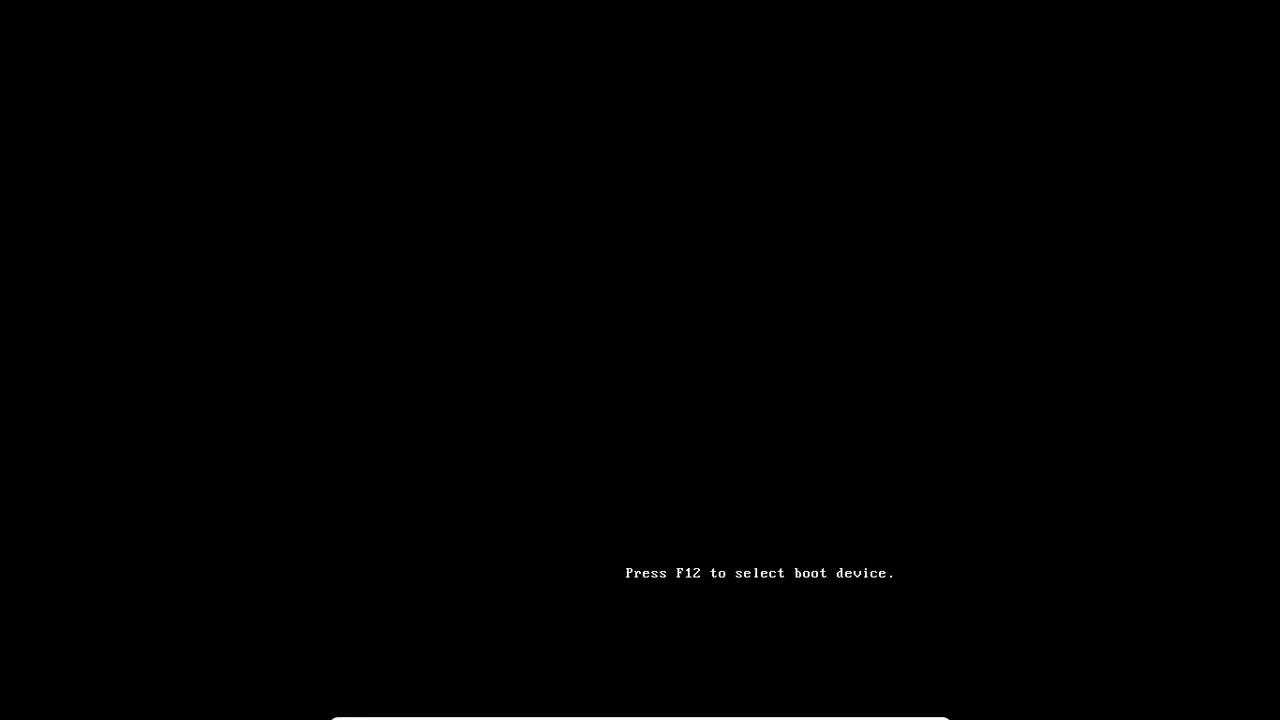
{"action": "key", "text": "Return"}
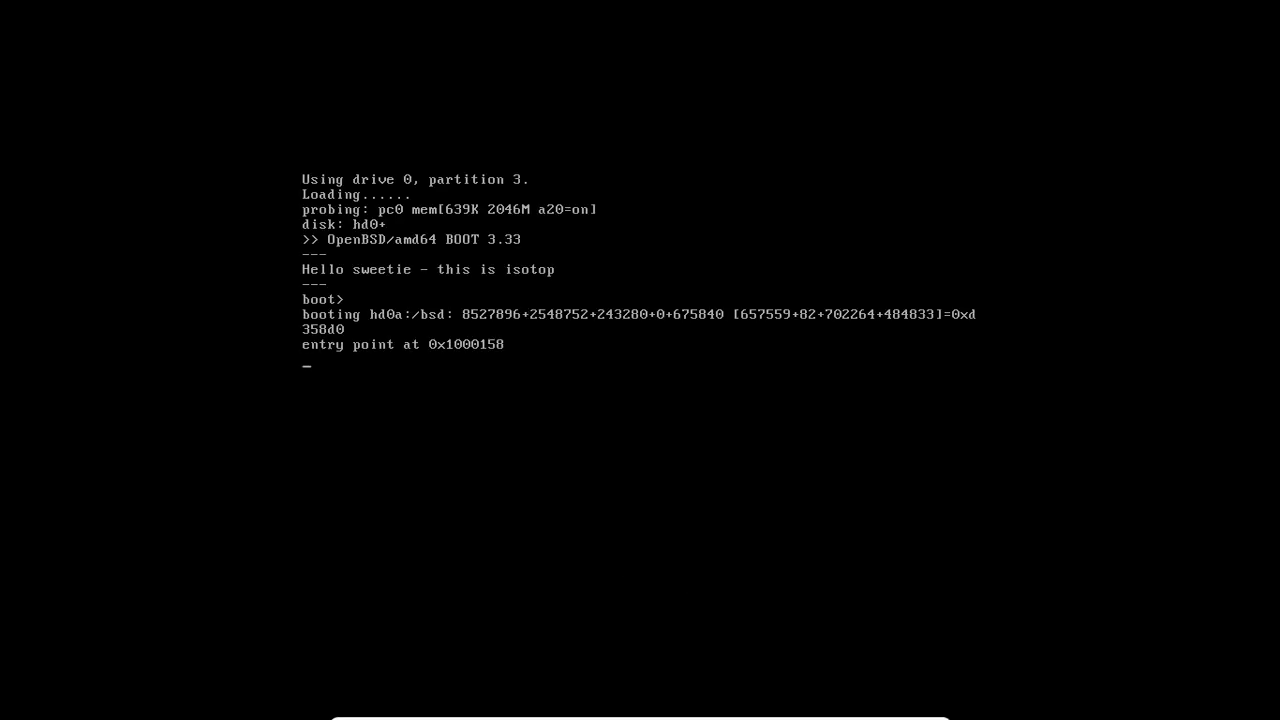
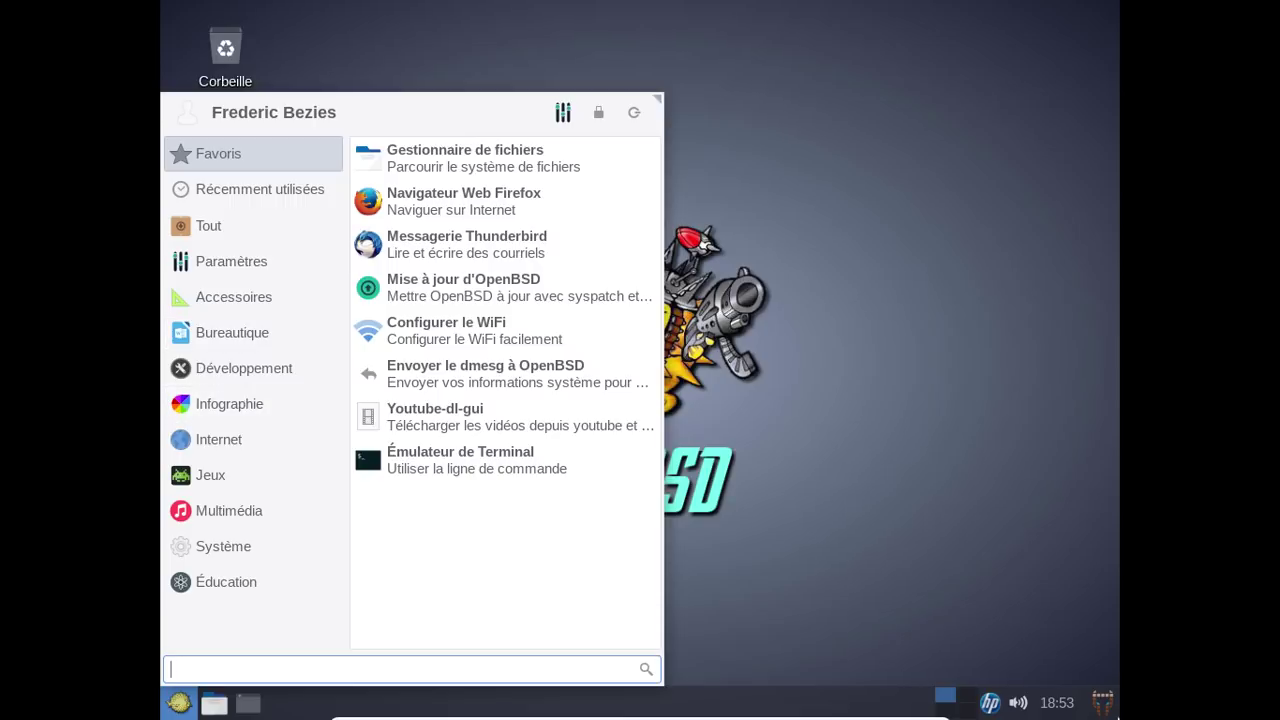
Close the Whisker menu and launch HP Device Manager from the HPLIP tray icon
{"action": "left_click", "coordinate": [989, 702]}
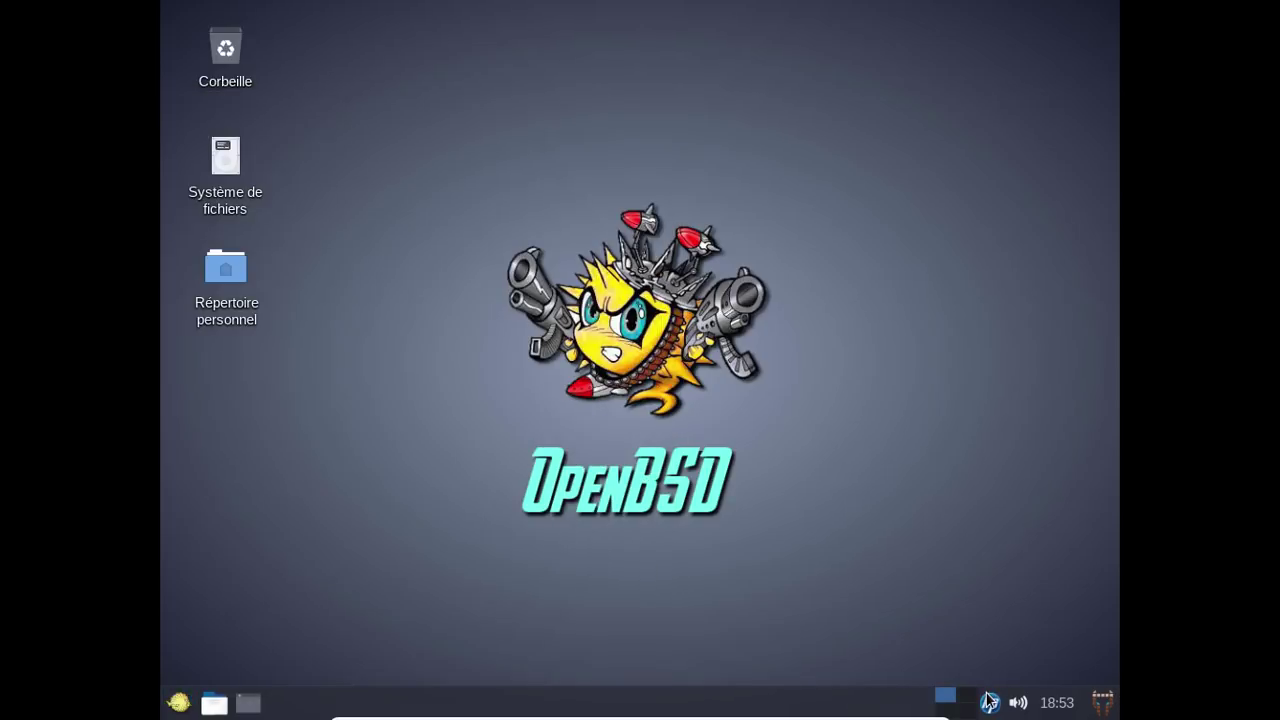
{"action": "left_click", "coordinate": [989, 702]}
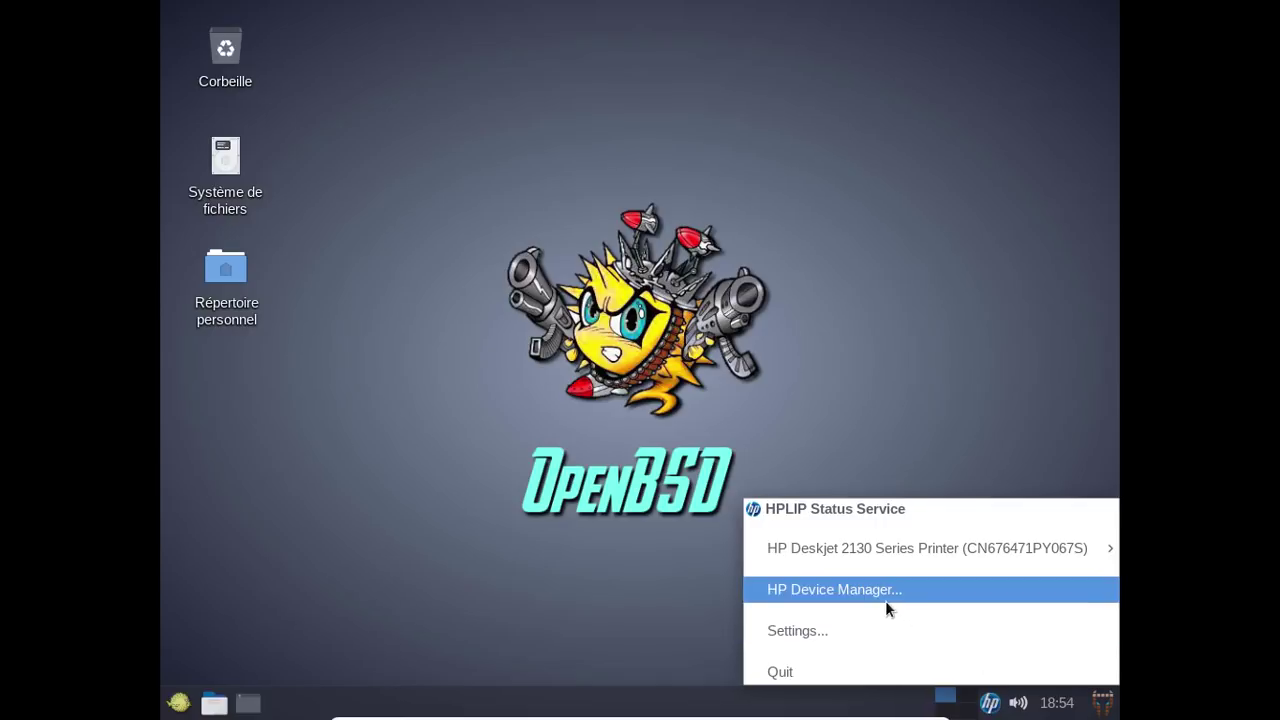
{"action": "mouse_move", "coordinate": [856, 545]}
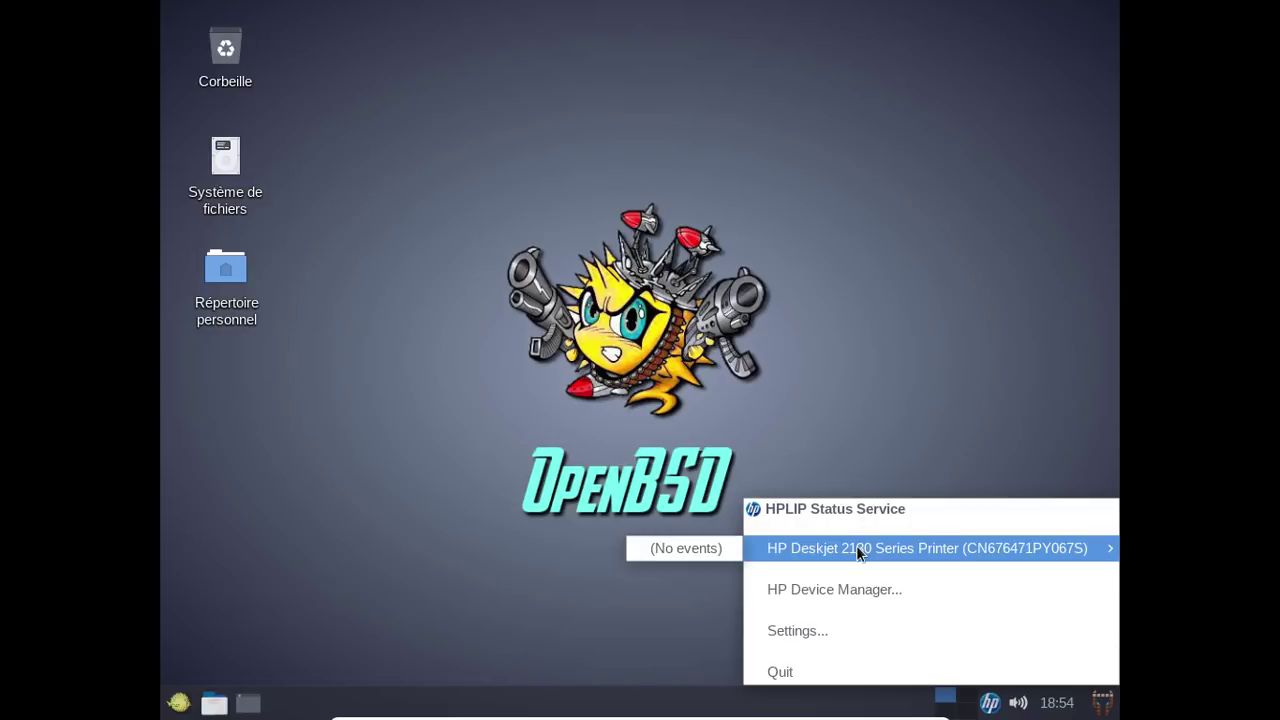
{"action": "left_click", "coordinate": [838, 598]}
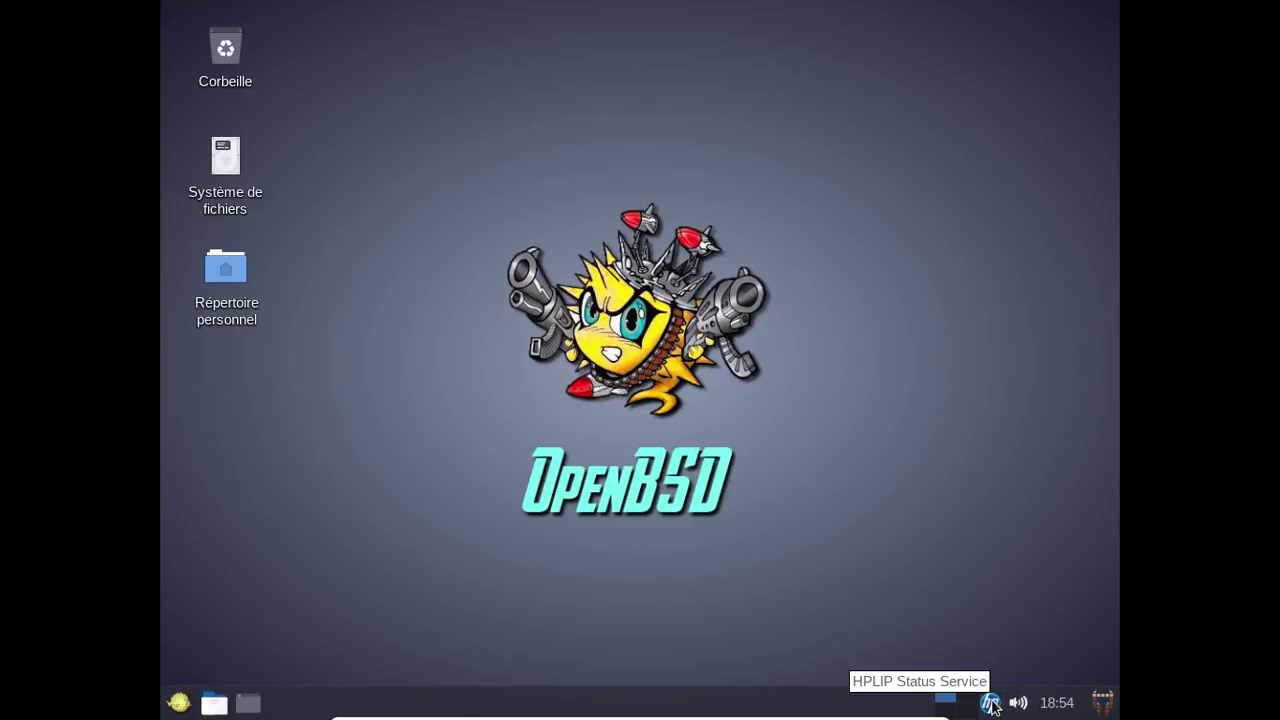
{"action": "left_click", "coordinate": [991, 703]}
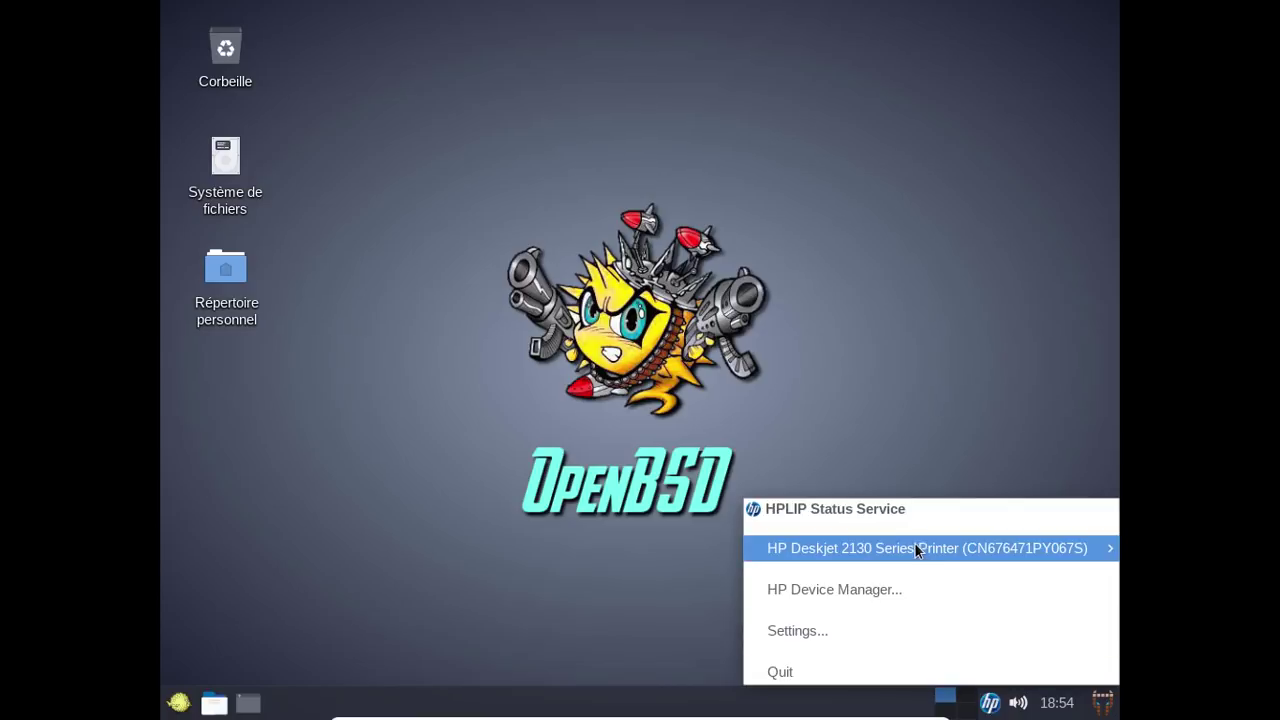
{"action": "left_click", "coordinate": [886, 592]}
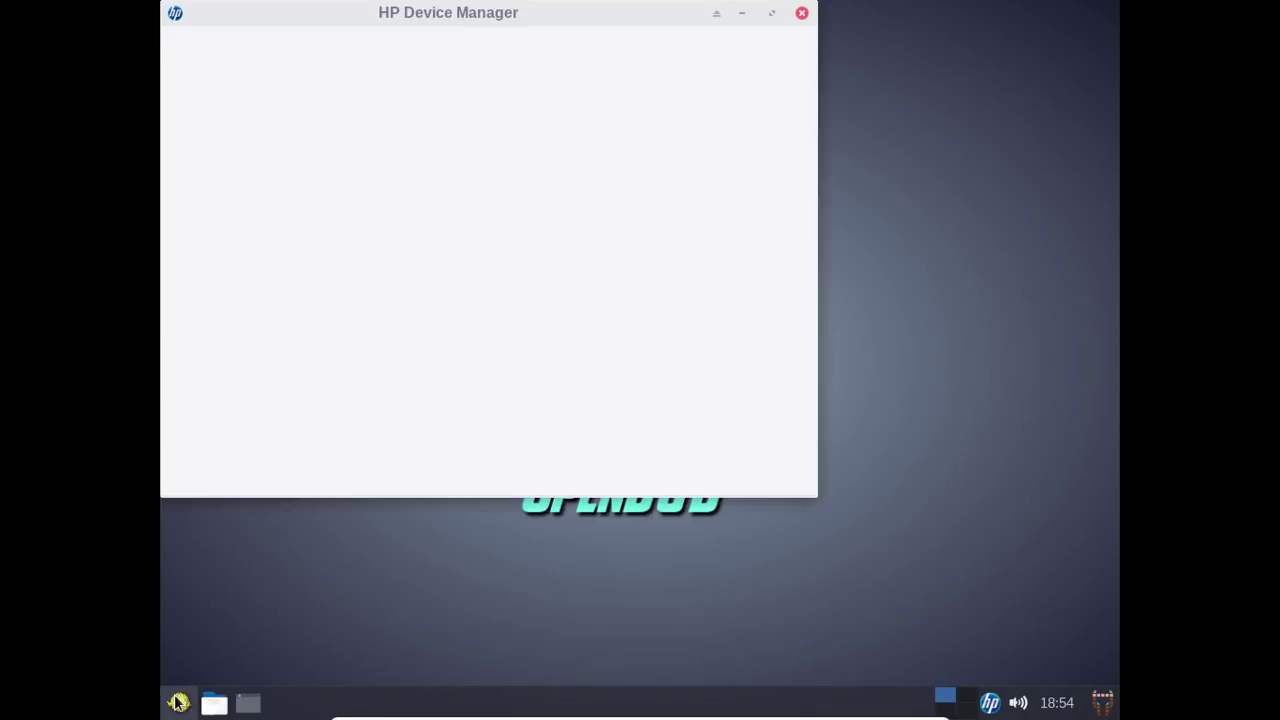
Launch Dungeon Crawl (tiles) from the Jeux category of the applications menu
{"action": "left_click", "coordinate": [178, 702]}
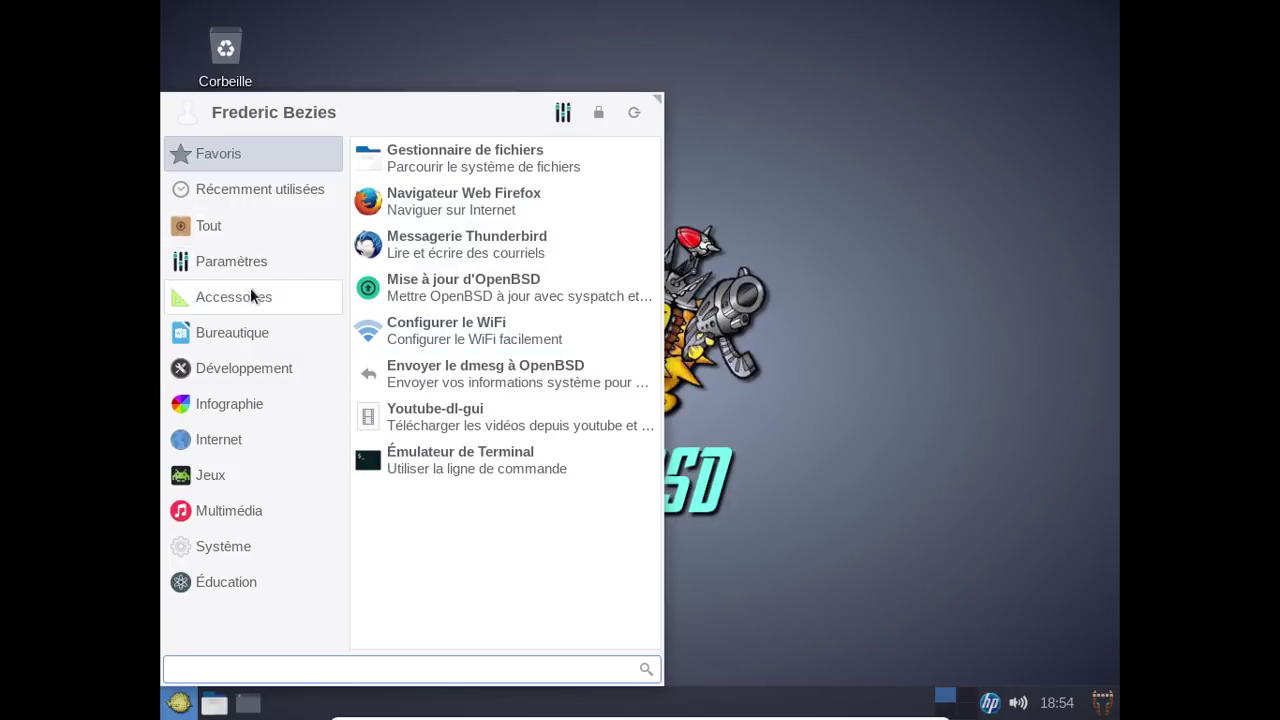
{"action": "left_click", "coordinate": [258, 474]}
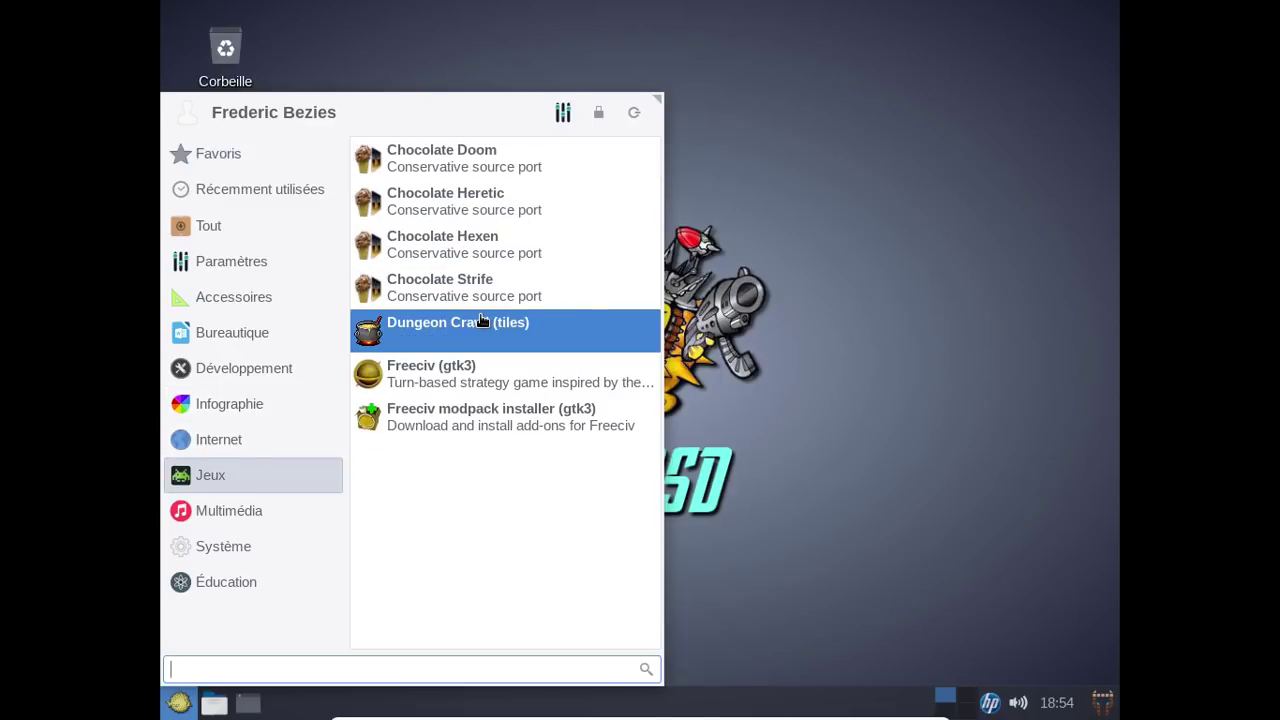
{"action": "left_click", "coordinate": [481, 322]}
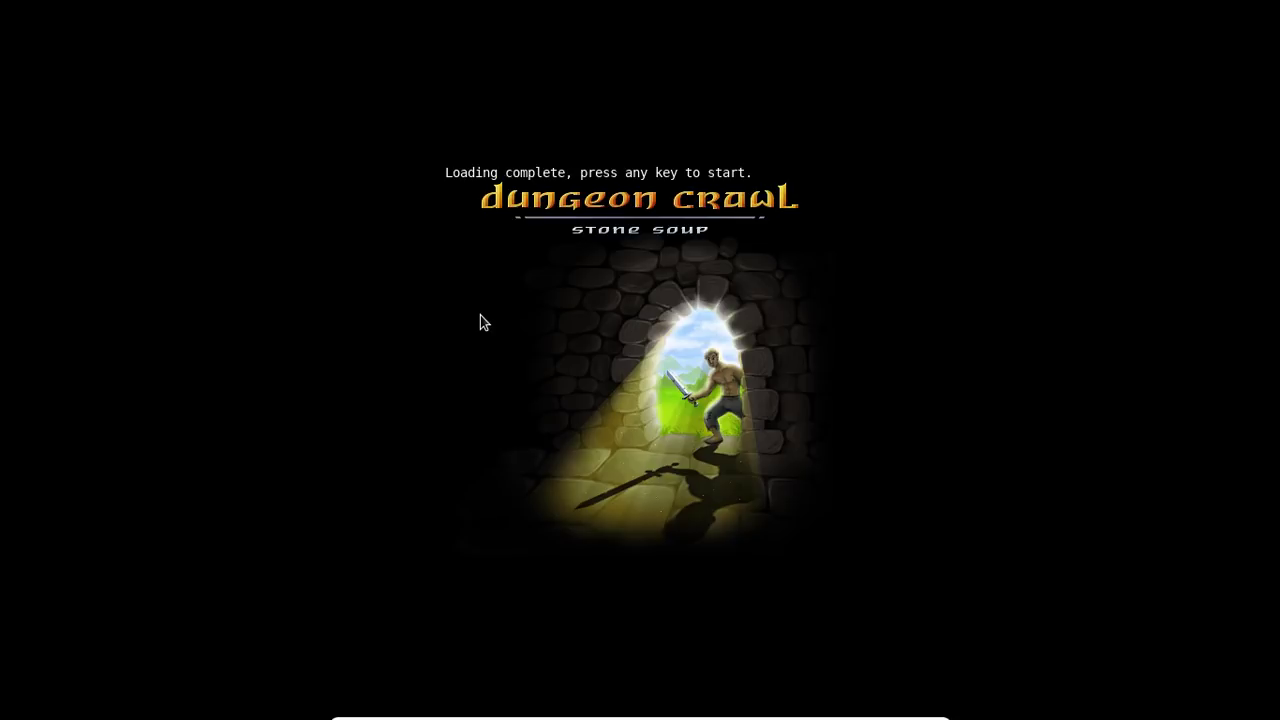
Start a new game as a Human Berserker with a falchion and a random name
{"action": "key", "text": "Return"}
{"action": "key", "text": "Return"}
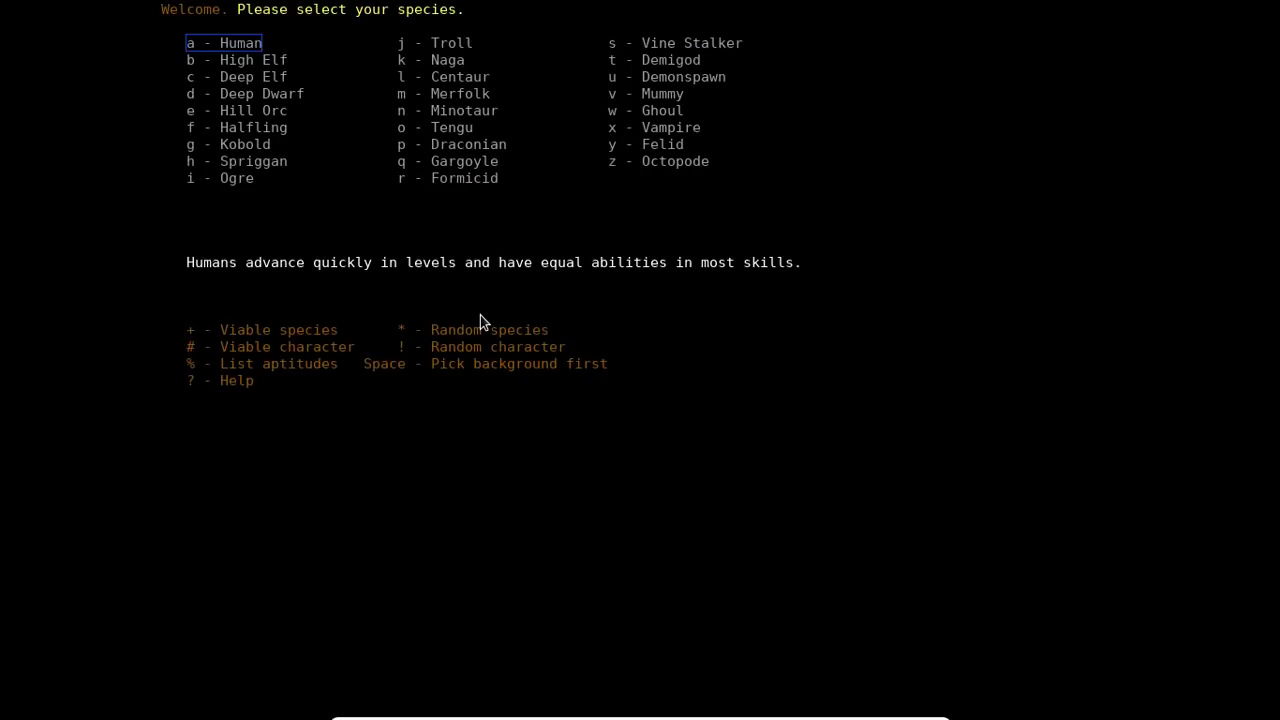
{"action": "key", "text": "Return"}
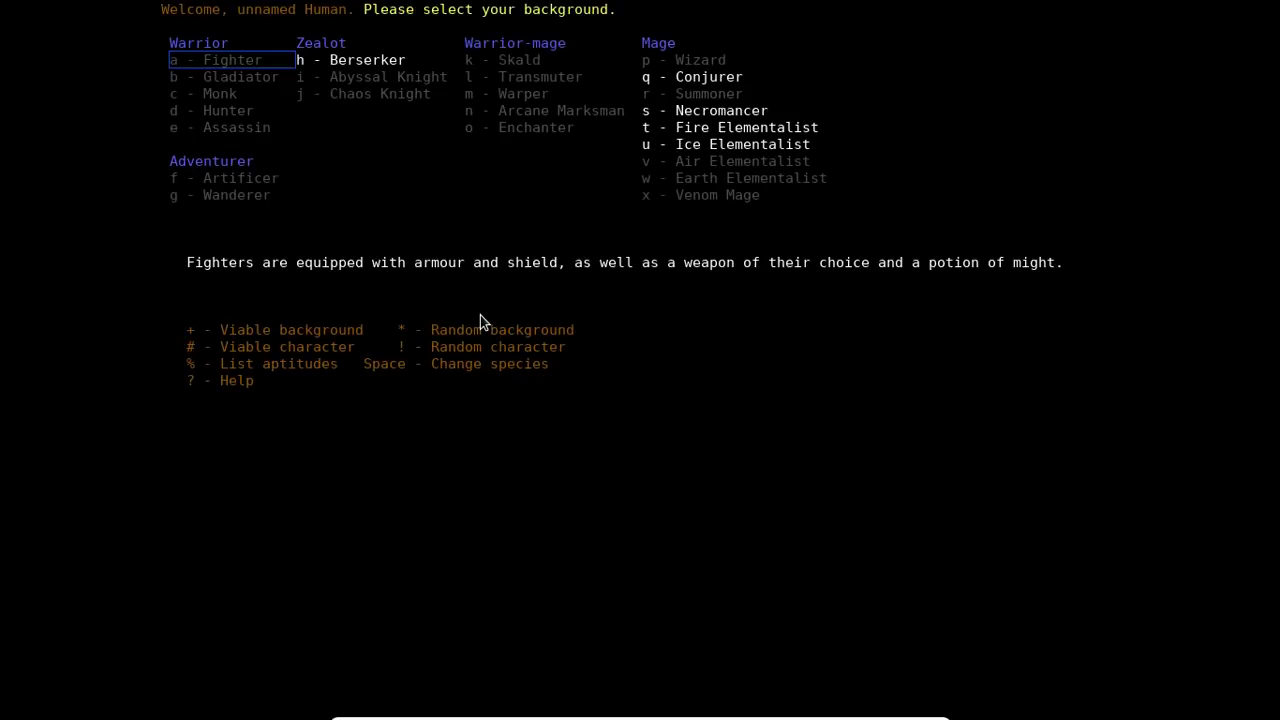
{"action": "key", "text": "Right"}
{"action": "key", "text": "Return"}
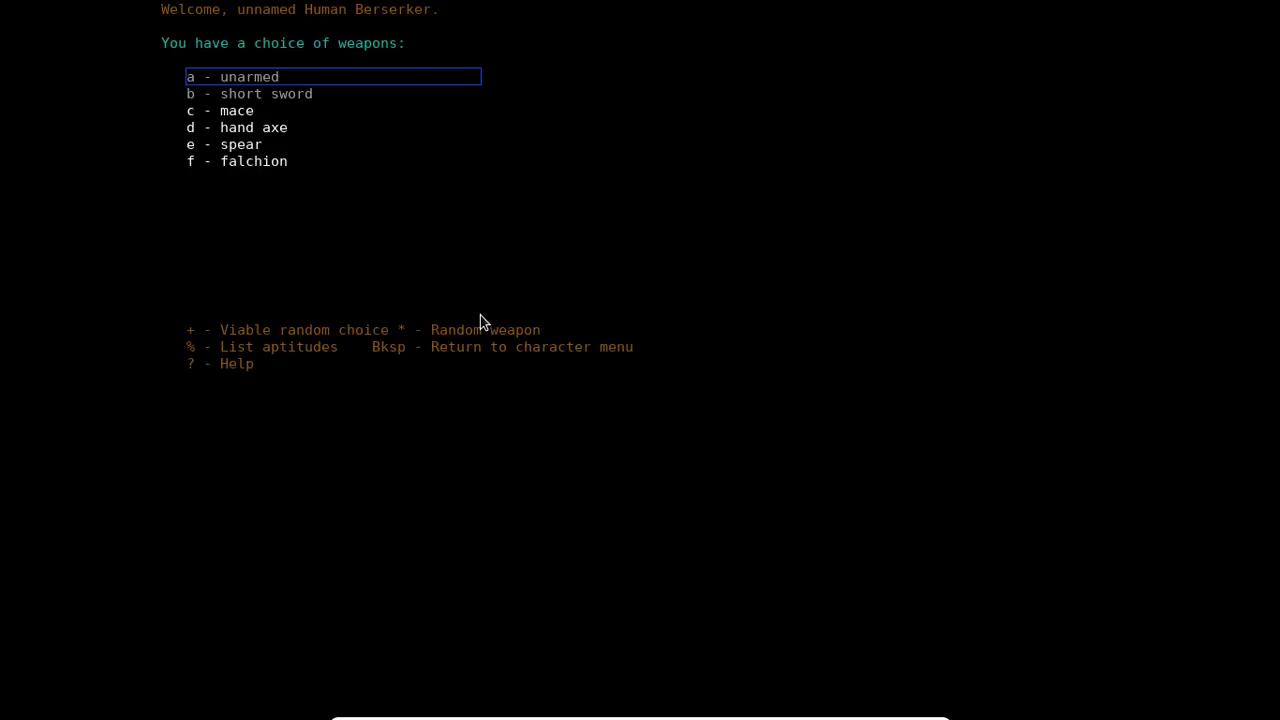
{"action": "key", "text": "Down"}
{"action": "key", "text": "Down"}
{"action": "key", "text": "Down"}
{"action": "key", "text": "Down"}
{"action": "key", "text": "Down"}
{"action": "key", "text": "Return"}
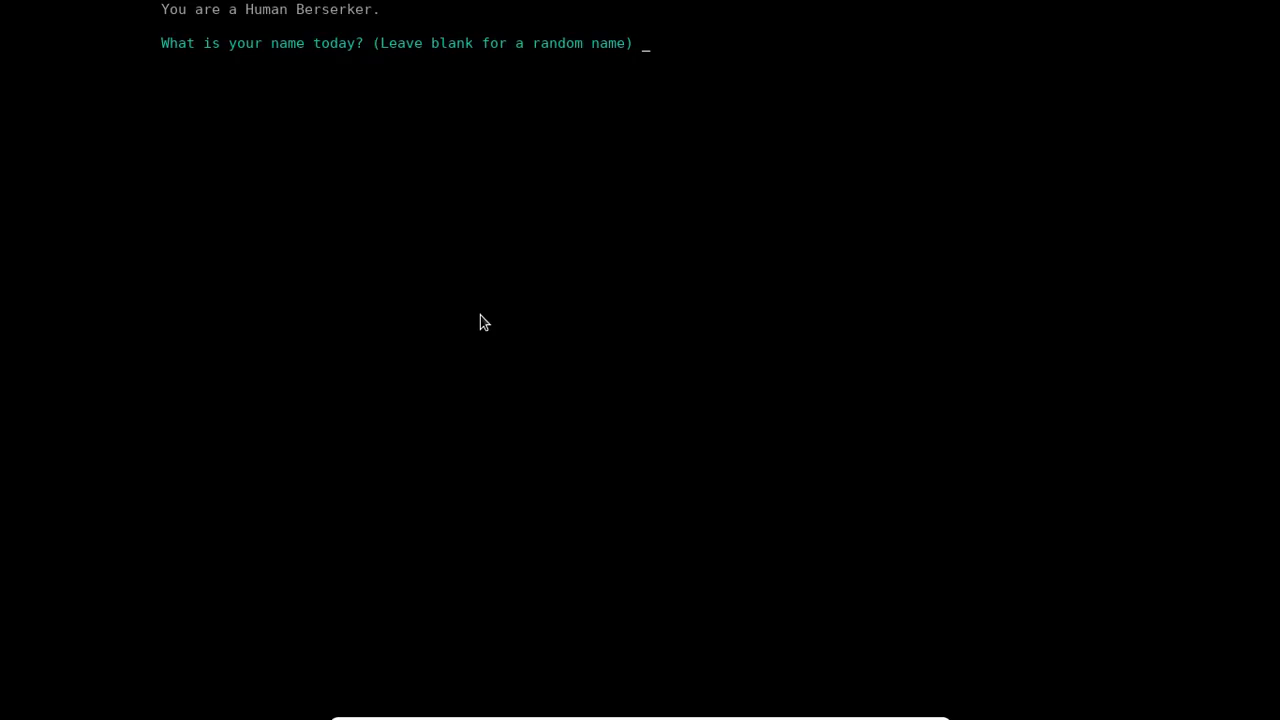
{"action": "key", "text": "Return"}
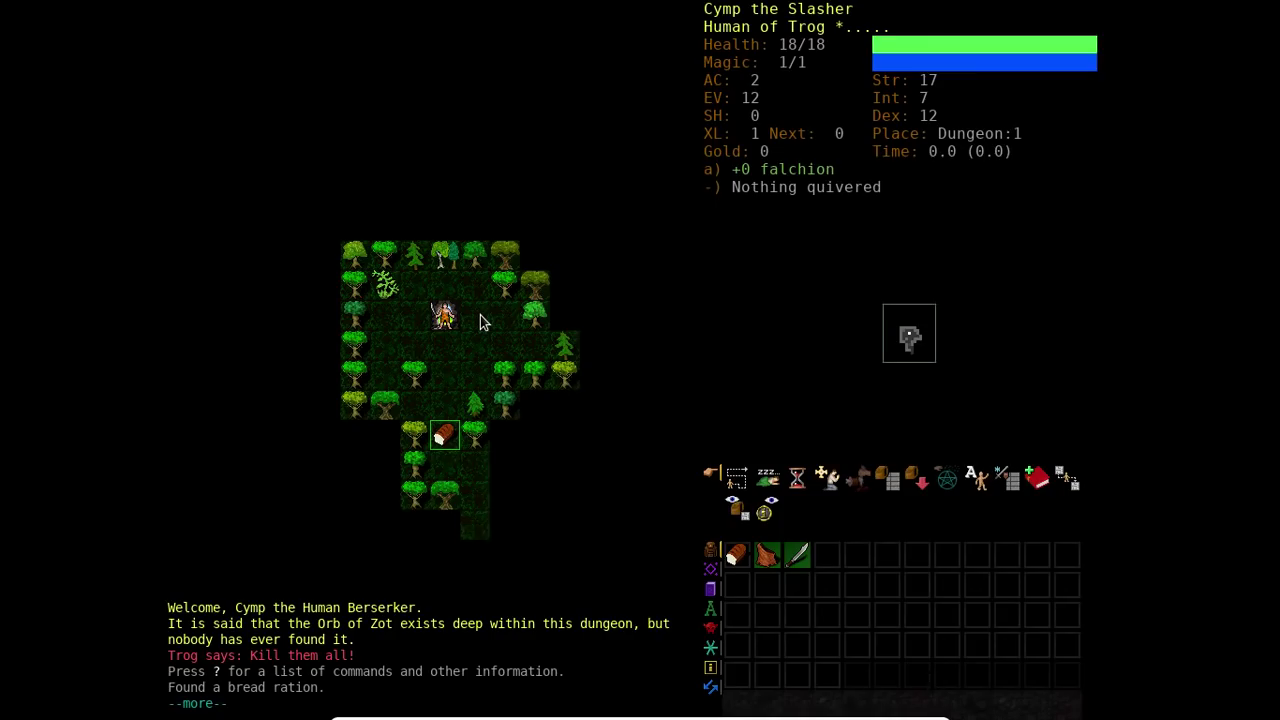
Dismiss the message and walk down the forest path, picking up the bread ration
{"action": "key", "text": "Return"}
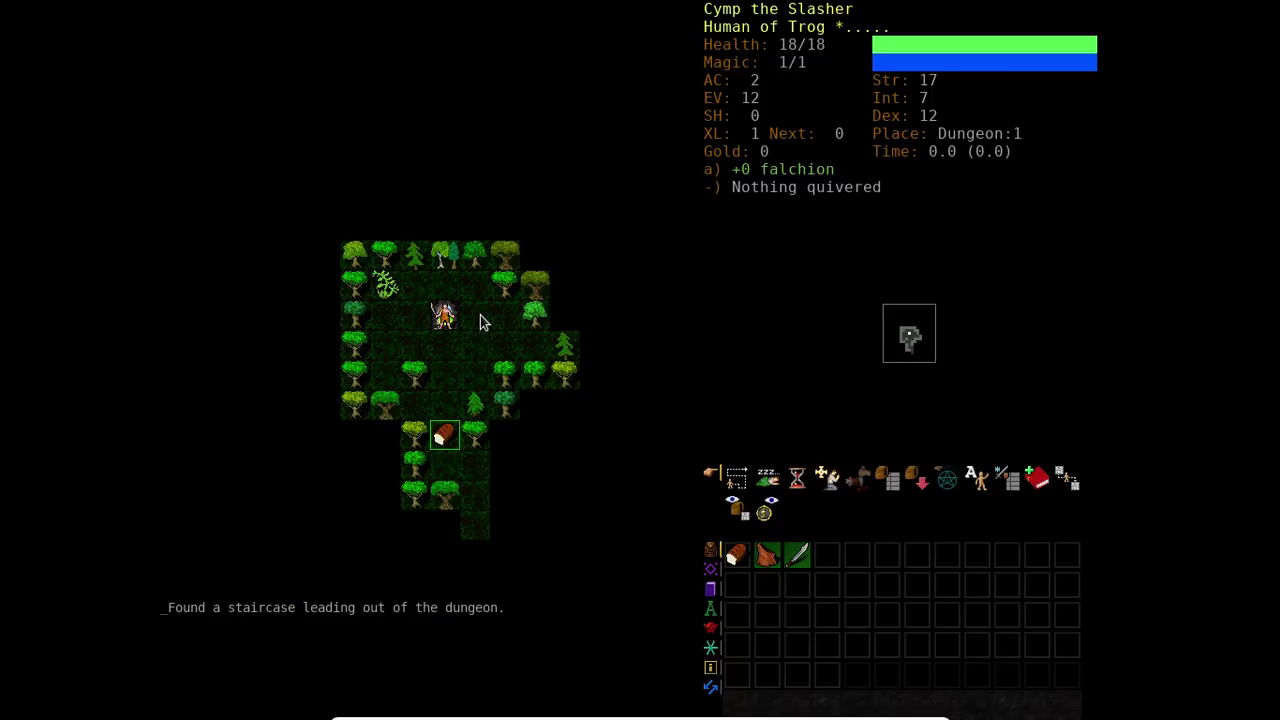
{"action": "key", "text": "Down"}
{"action": "key", "text": "Right"}
{"action": "key", "text": "Down"}
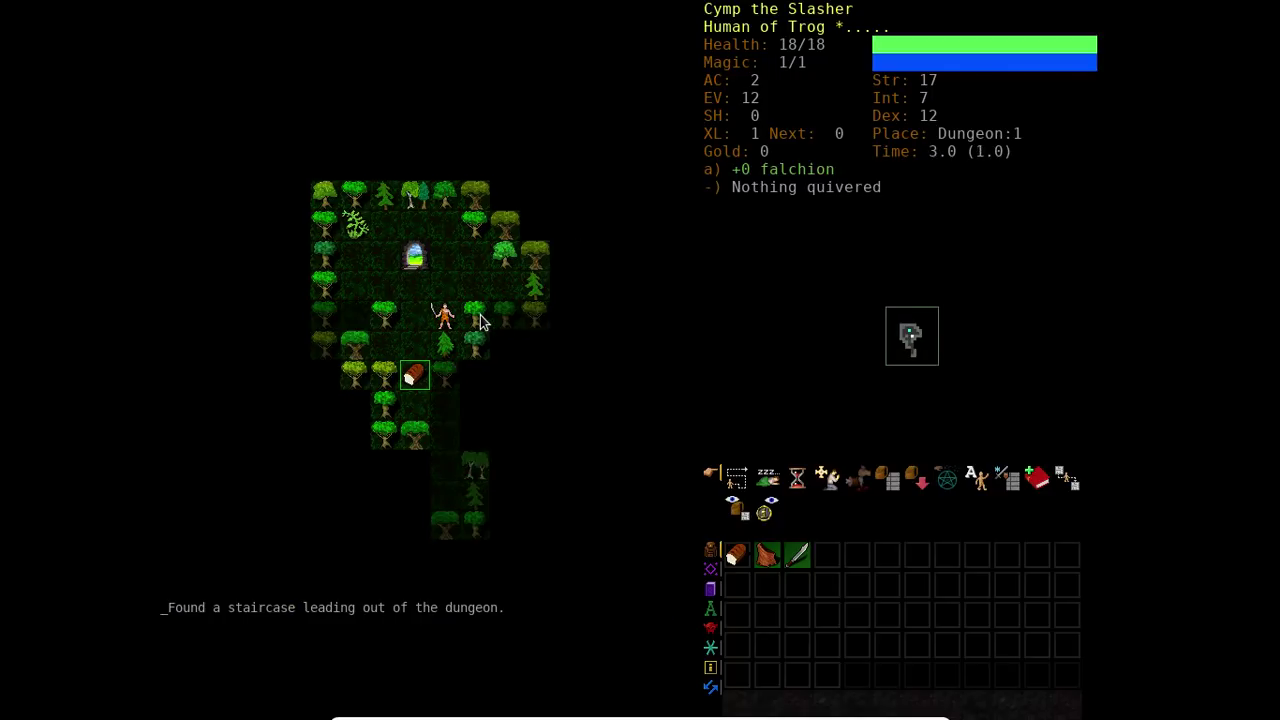
{"action": "key", "text": "Left"}
{"action": "key", "text": "Down"}
{"action": "key", "text": "Down"}
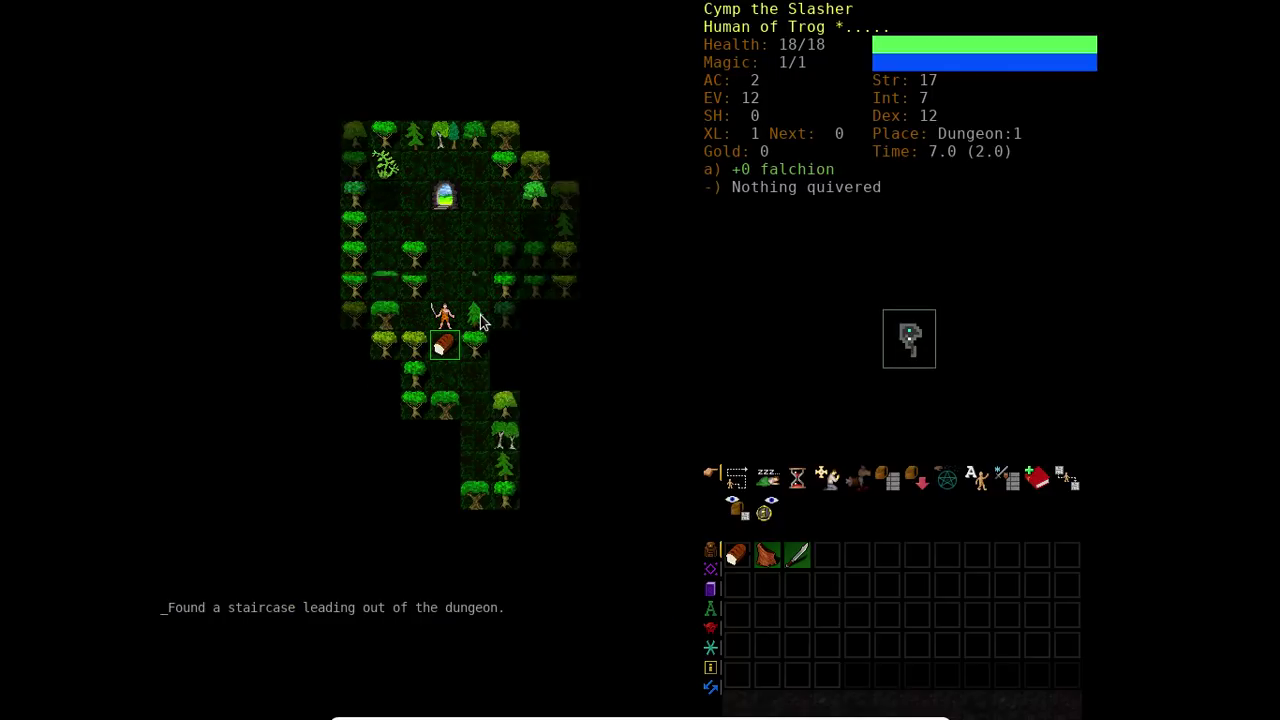
{"action": "key", "text": "Down"}
{"action": "key", "text": "Right"}
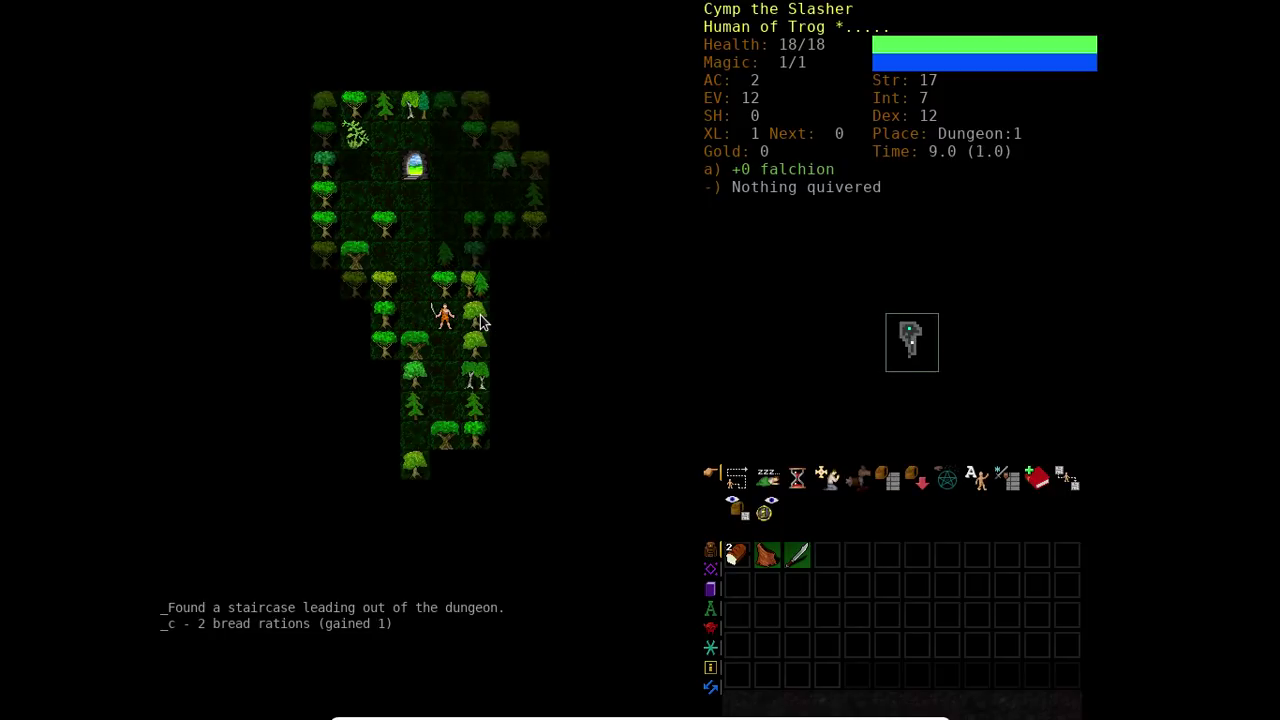
{"action": "key", "text": "Down"}
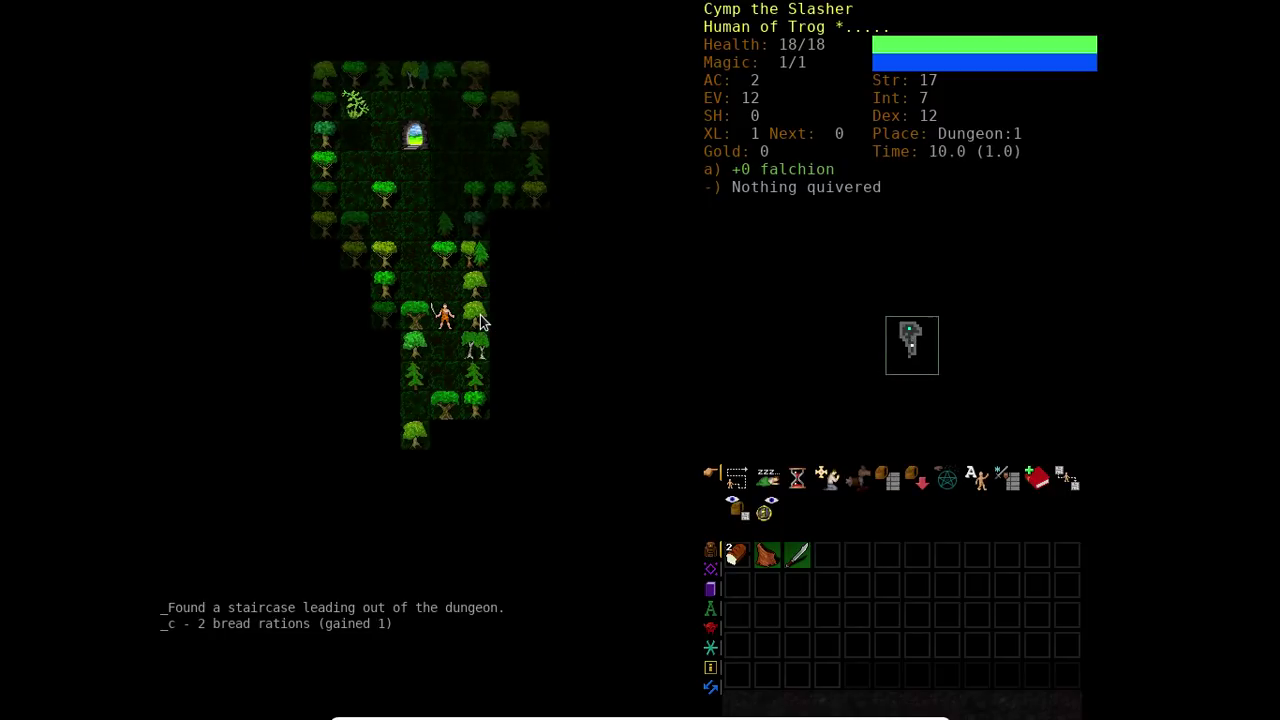
{"action": "key", "text": "Down"}
{"action": "key", "text": "Down"}
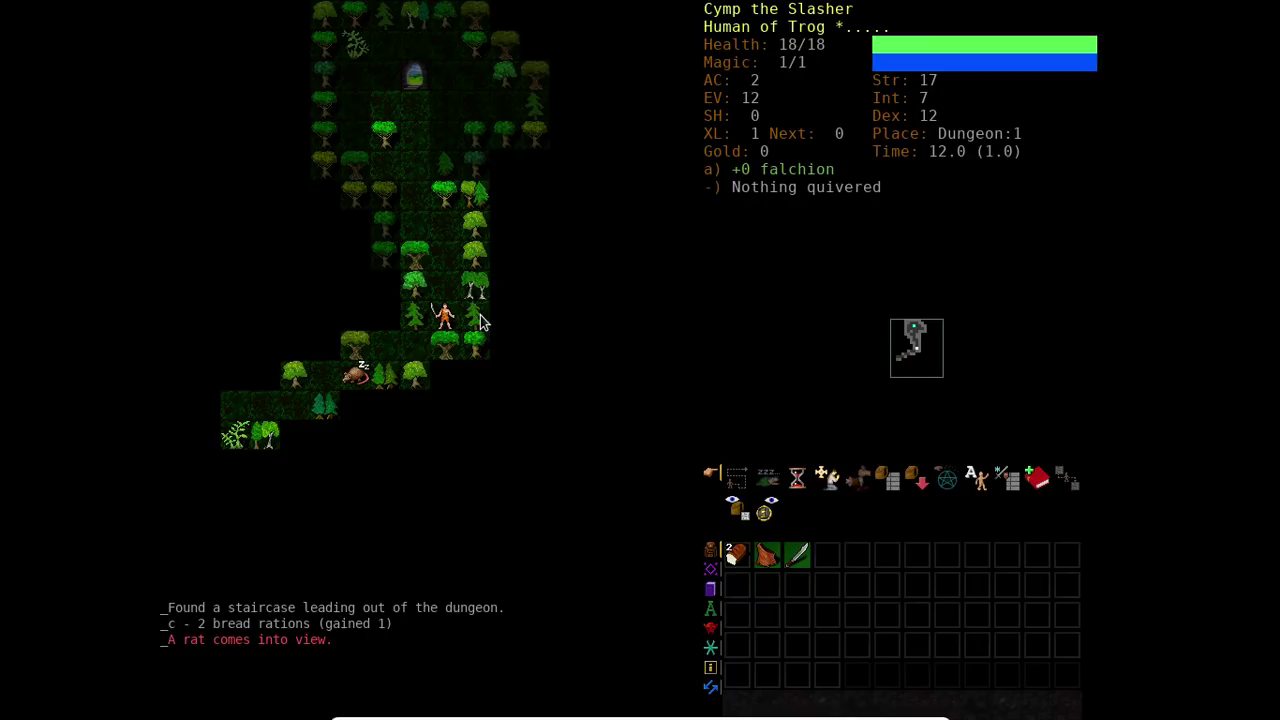
Close in on the rat and kill it
{"action": "key", "text": "b"}
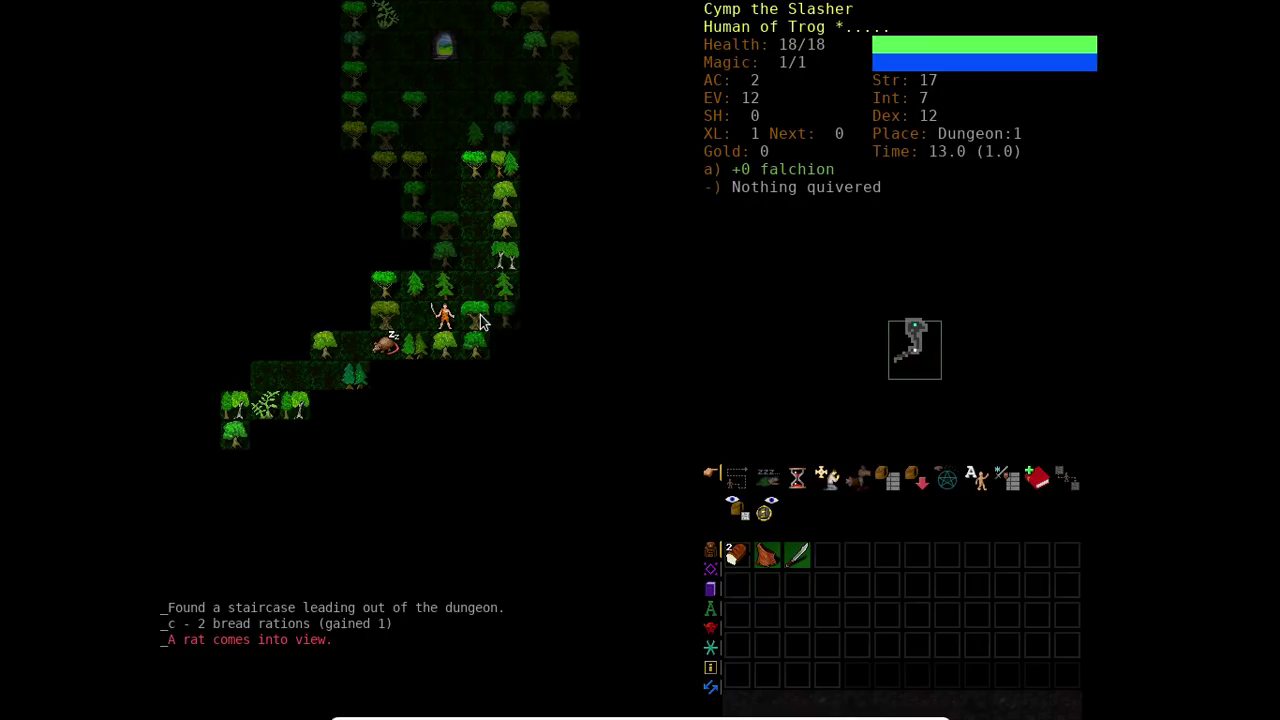
{"action": "key", "text": "Left"}
{"action": "key", "text": "b"}
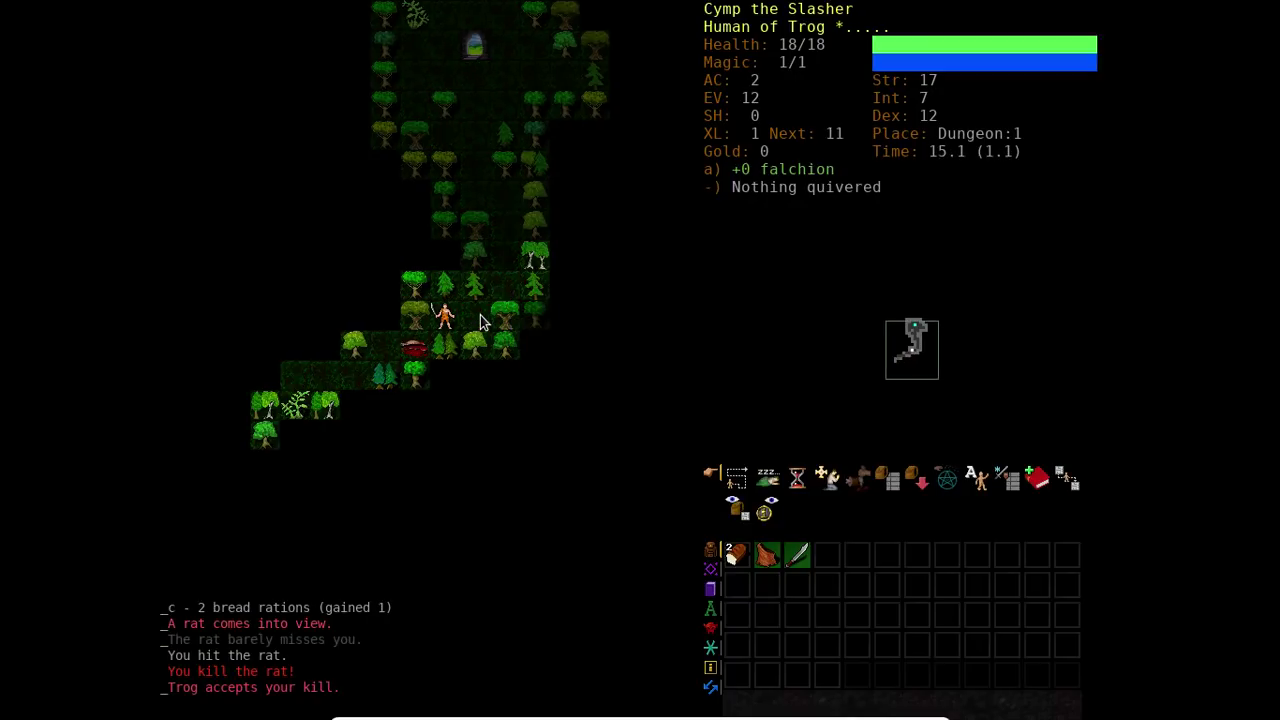
{"action": "key", "text": "b"}
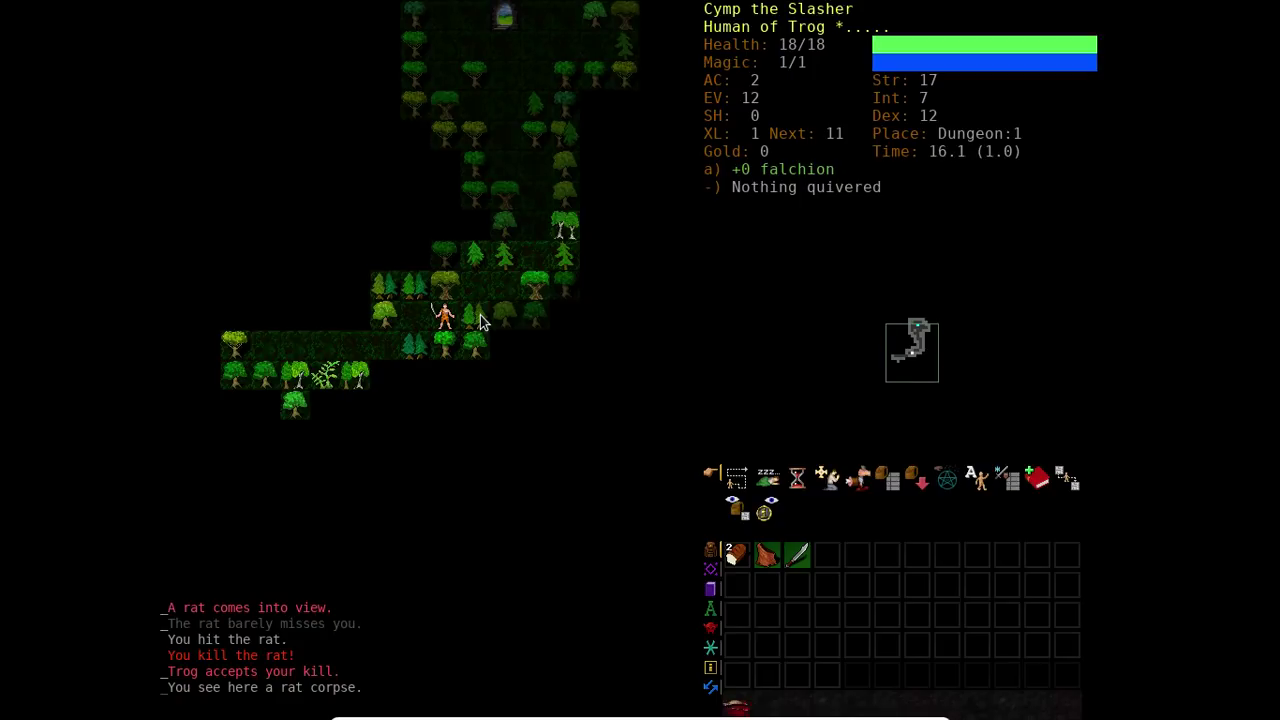
{"action": "key", "text": "h"}
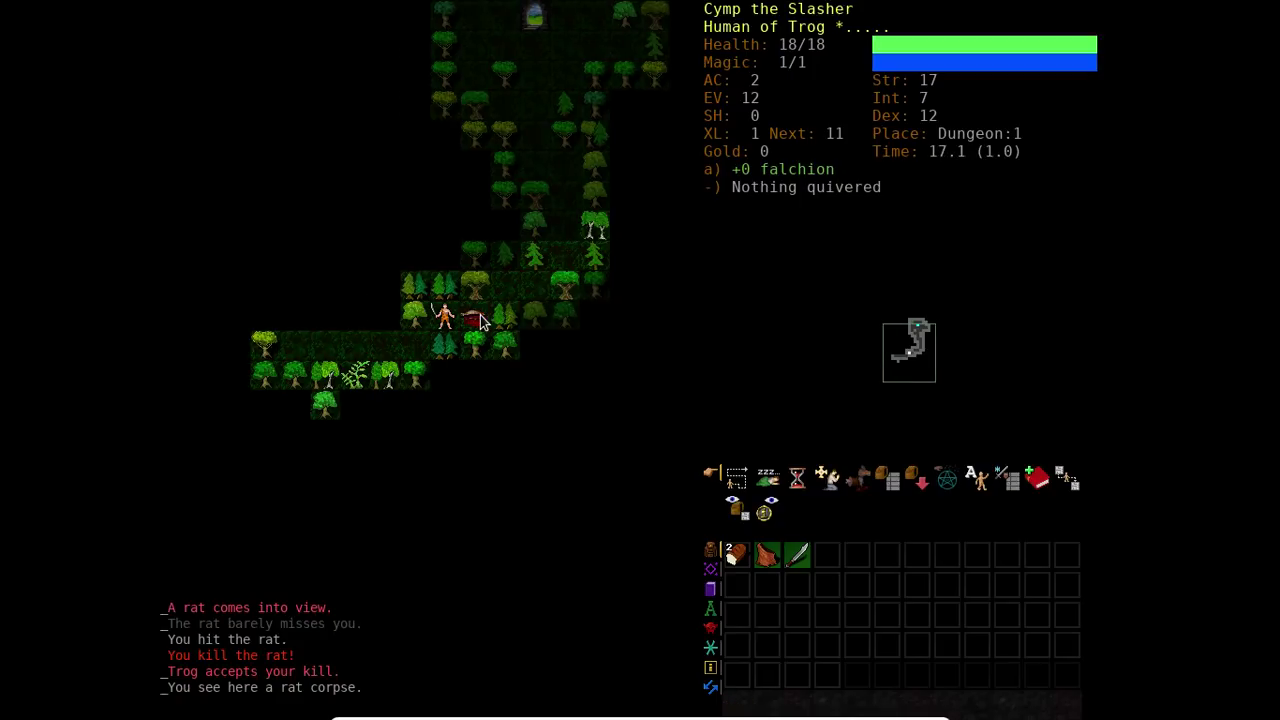
Explore west and up-left through the forest, finding 14 stones
{"action": "key", "text": "b"}
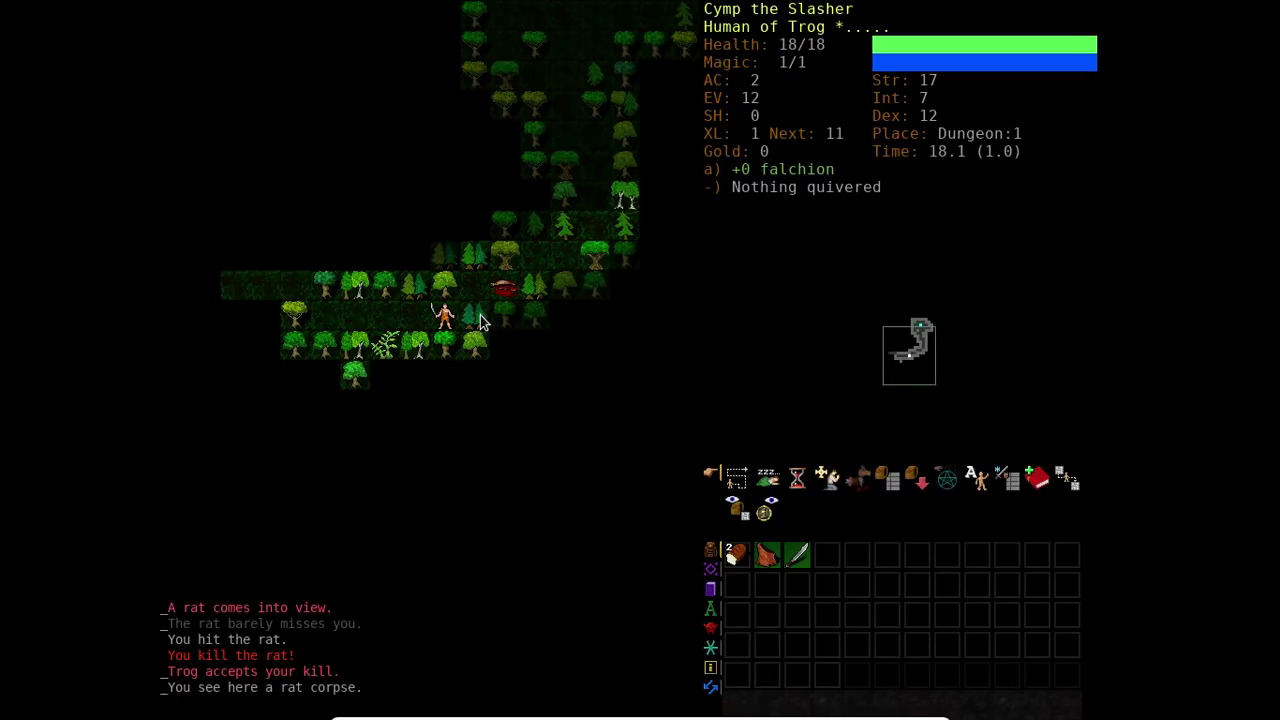
{"action": "key", "text": "h"}
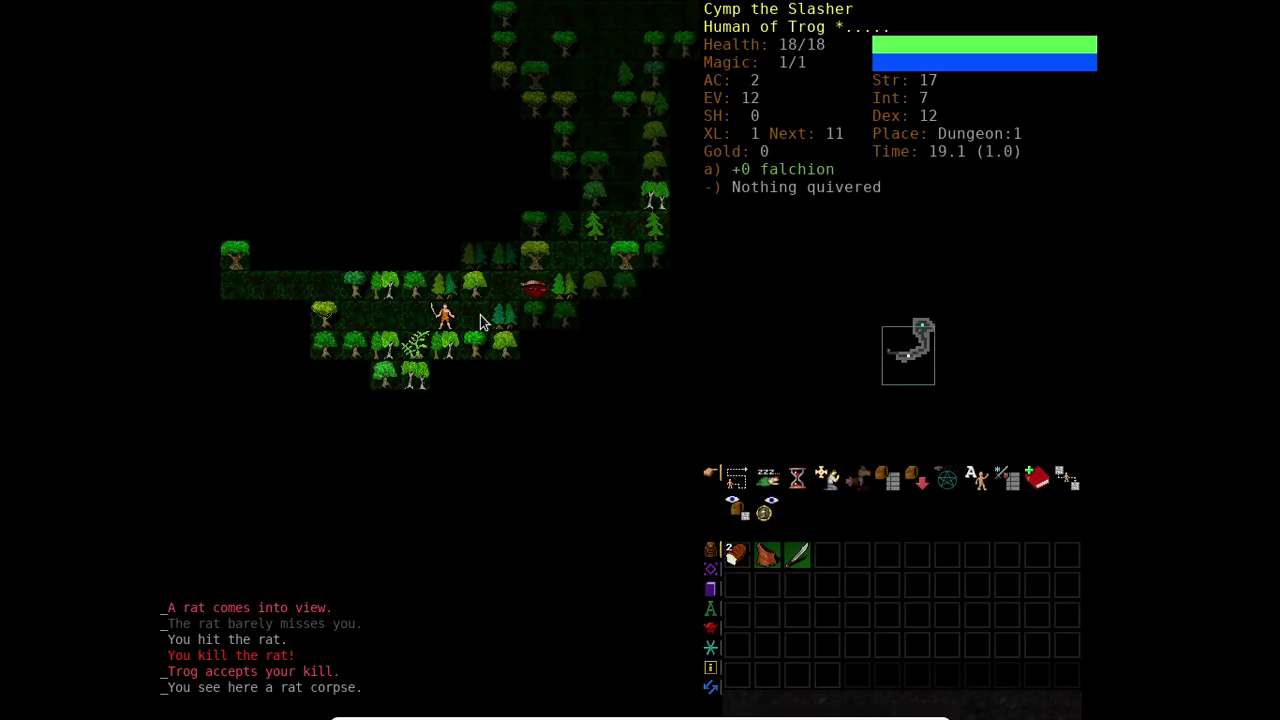
{"action": "key", "text": "shift+h"}
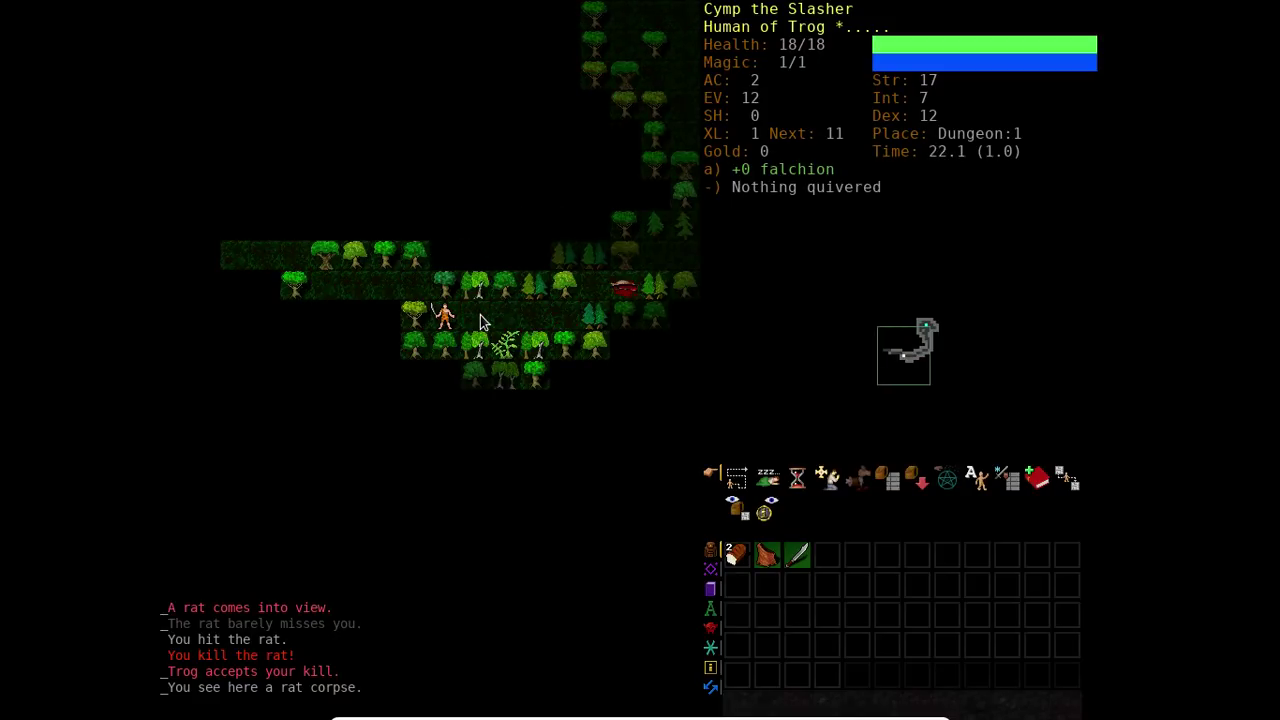
{"action": "key", "text": "y"}
{"action": "key", "text": "h"}
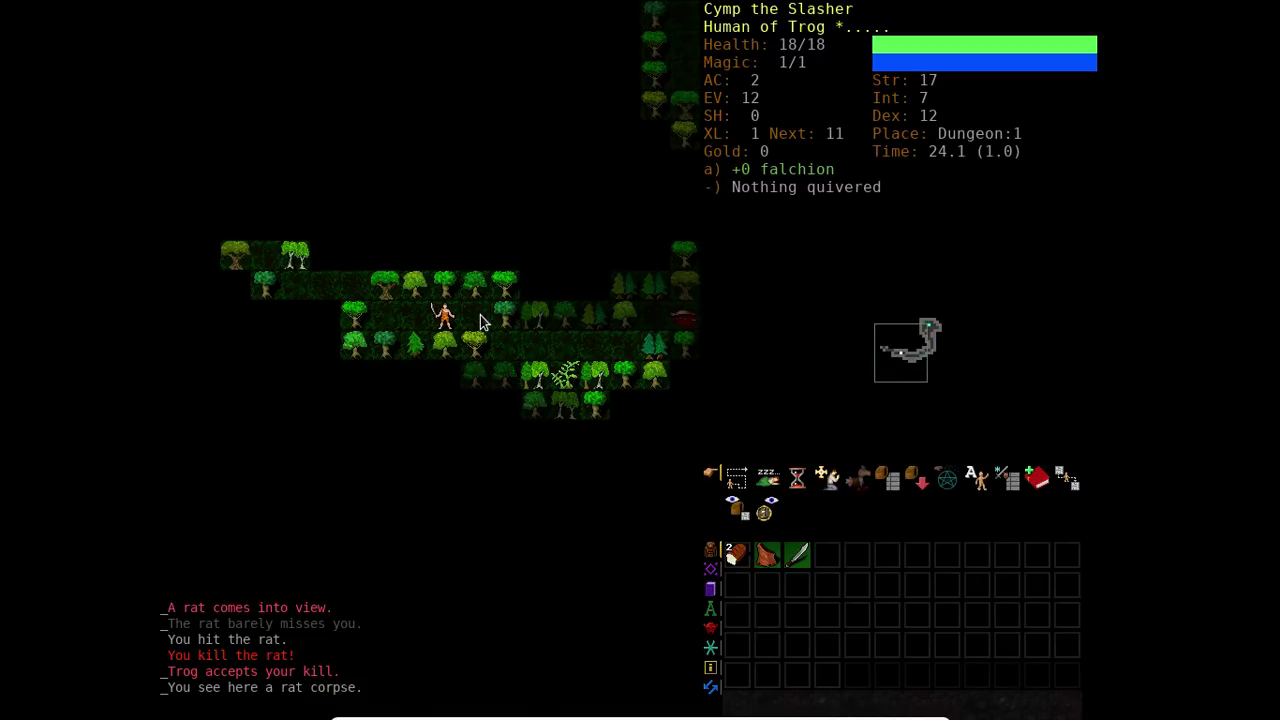
{"action": "key", "text": "shift+h"}
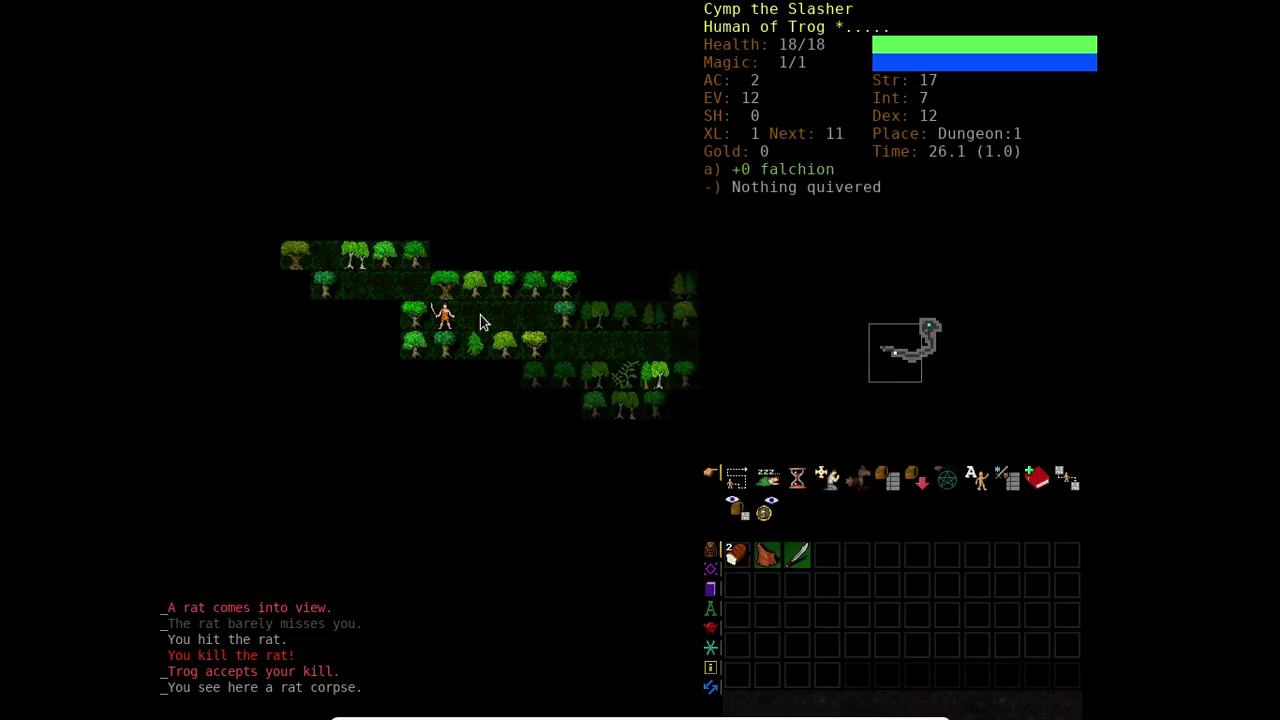
{"action": "key", "text": "y"}
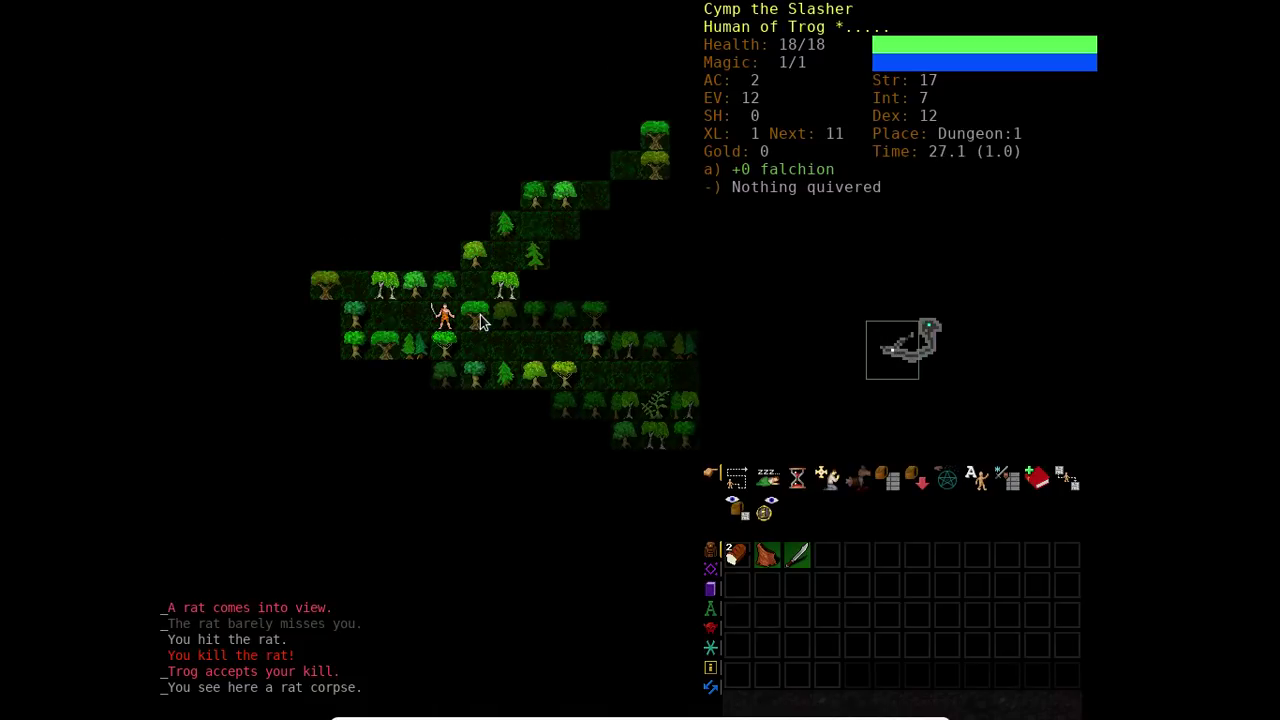
{"action": "key", "text": "u"}
{"action": "key", "text": "u"}
{"action": "key", "text": "u"}
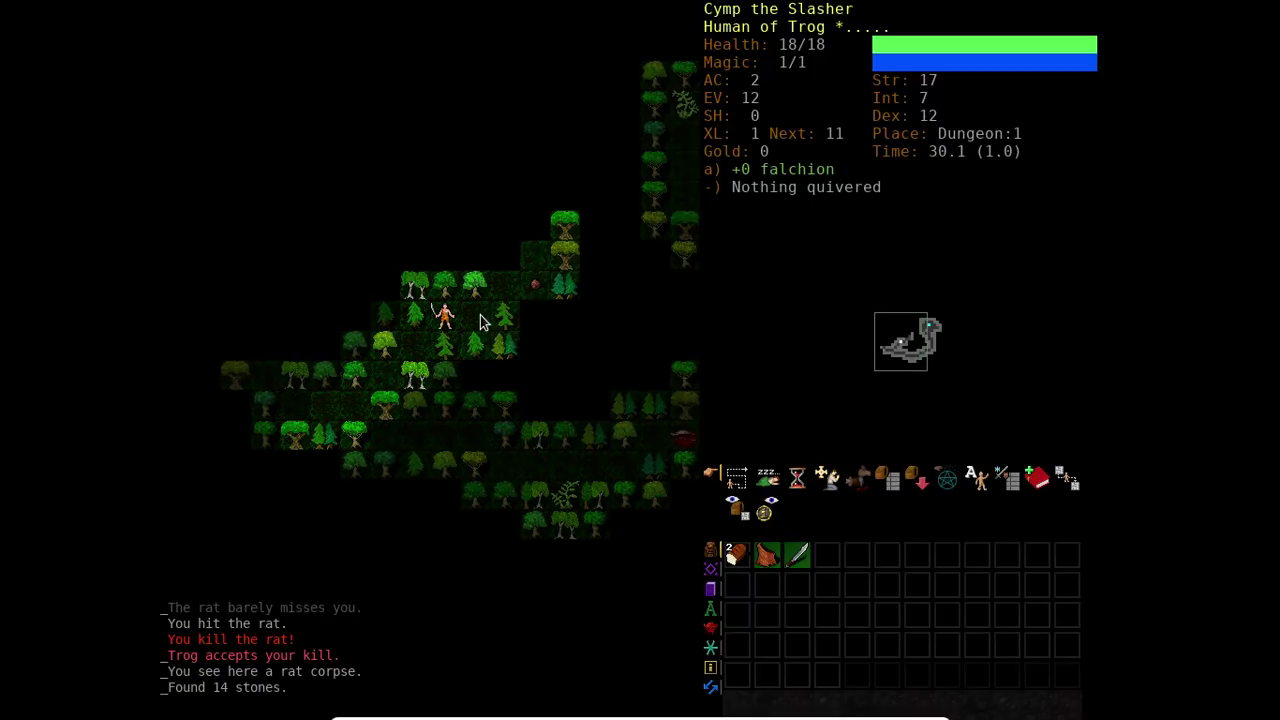
Walk a few tiles north through the trees and clear the remembered level map
{"action": "key", "text": "l"}
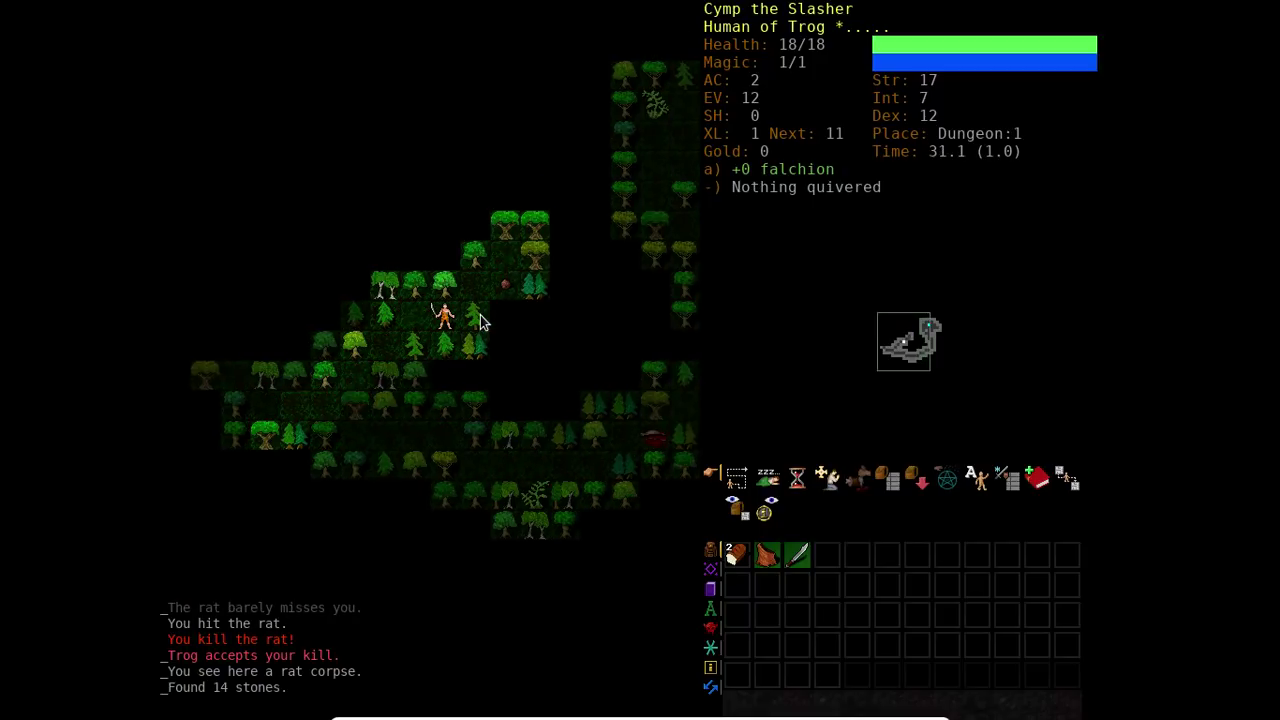
{"action": "key", "text": "u"}
{"action": "key", "text": "u"}
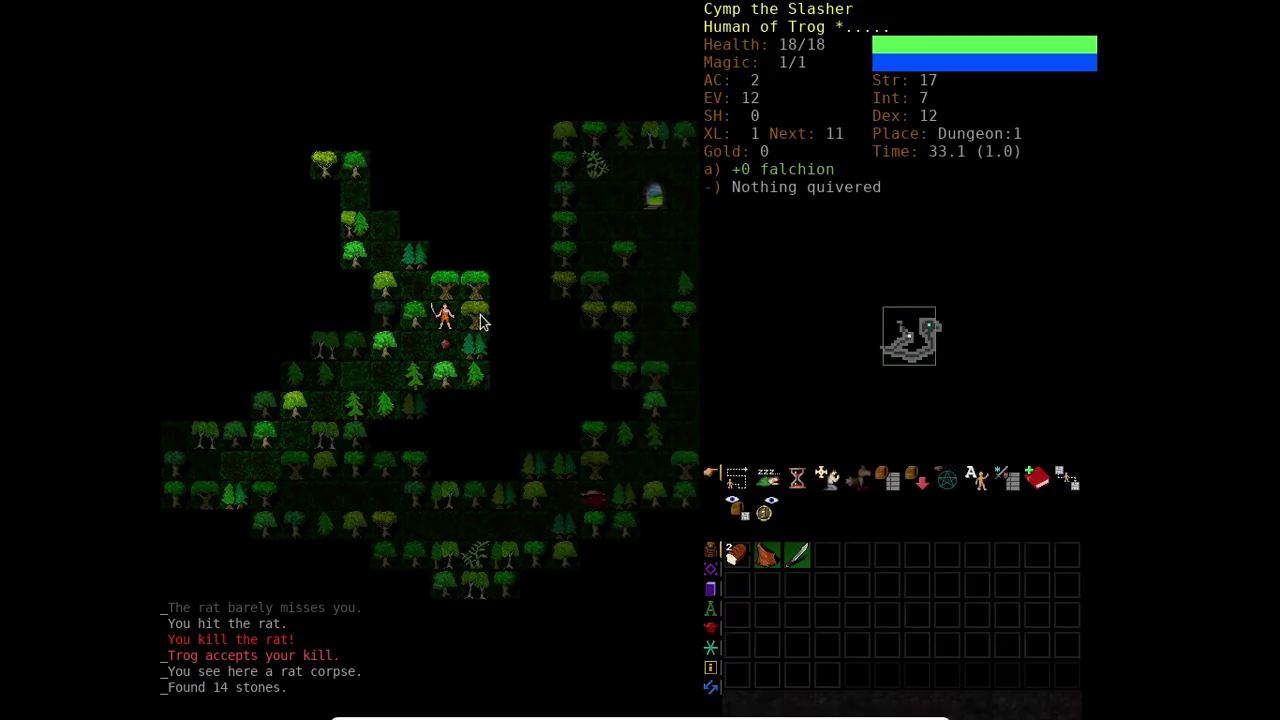
{"action": "key", "text": "y"}
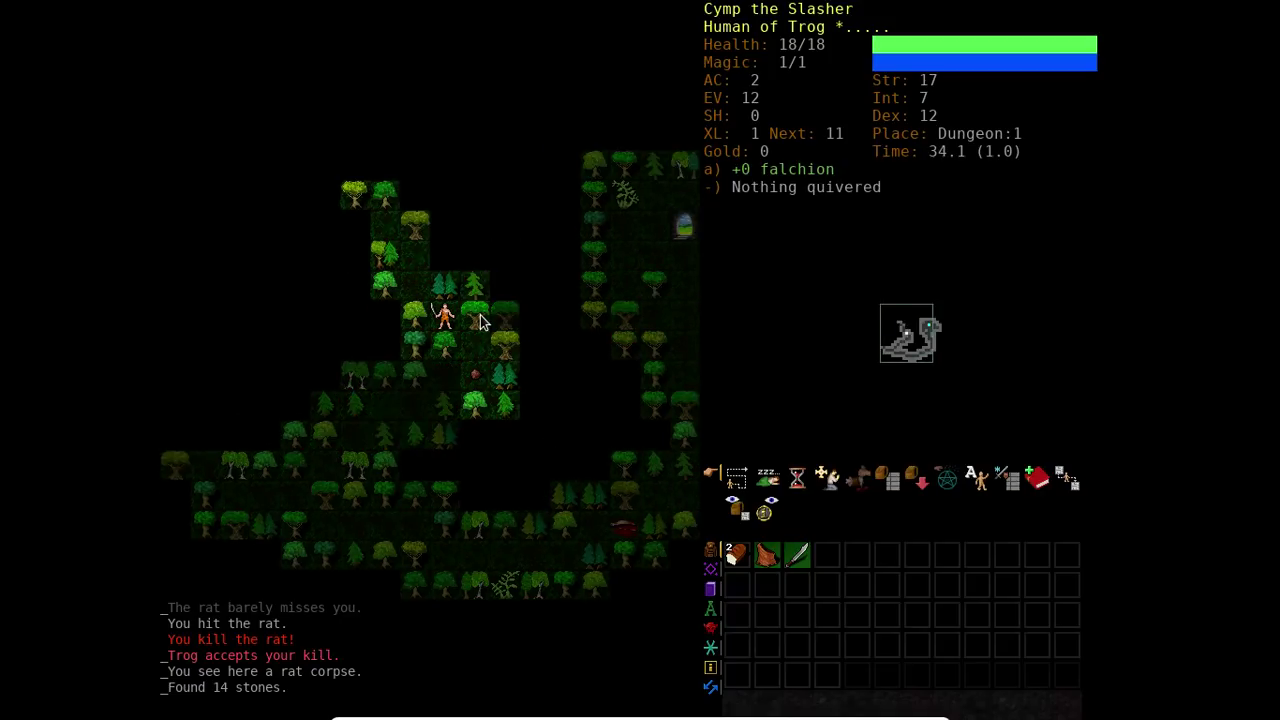
{"action": "key", "text": "y"}
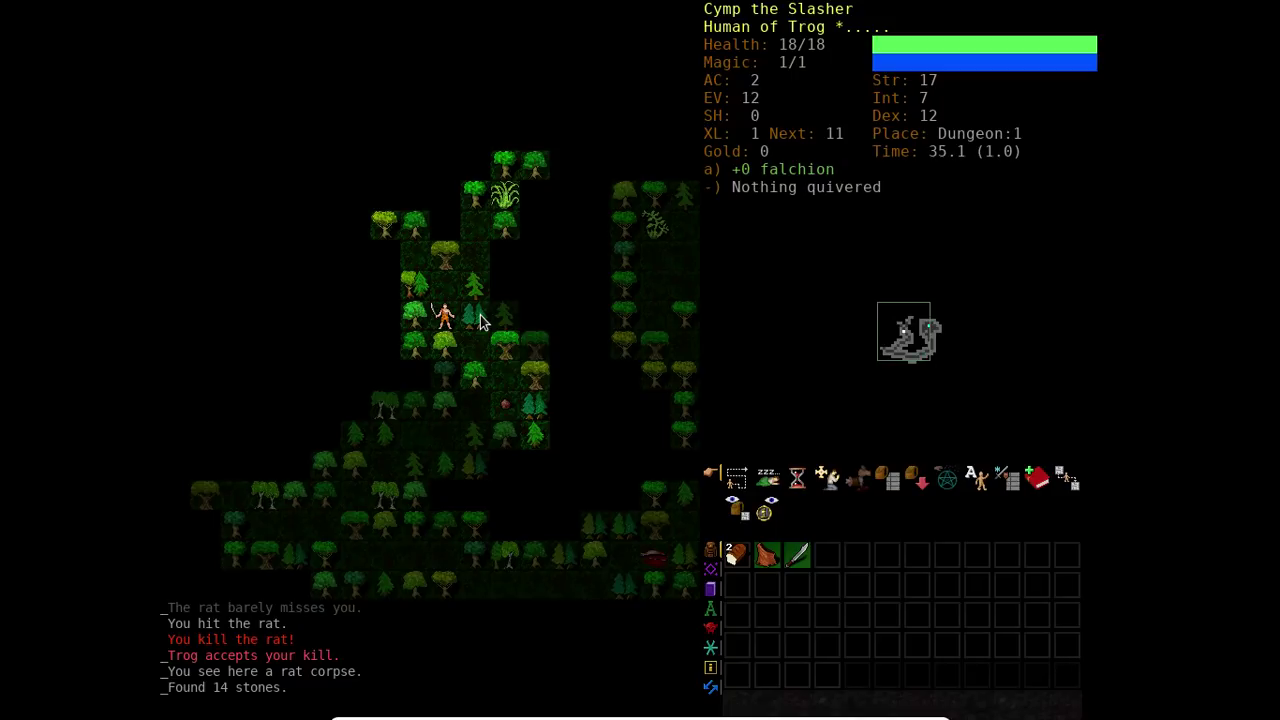
{"action": "key", "text": "k"}
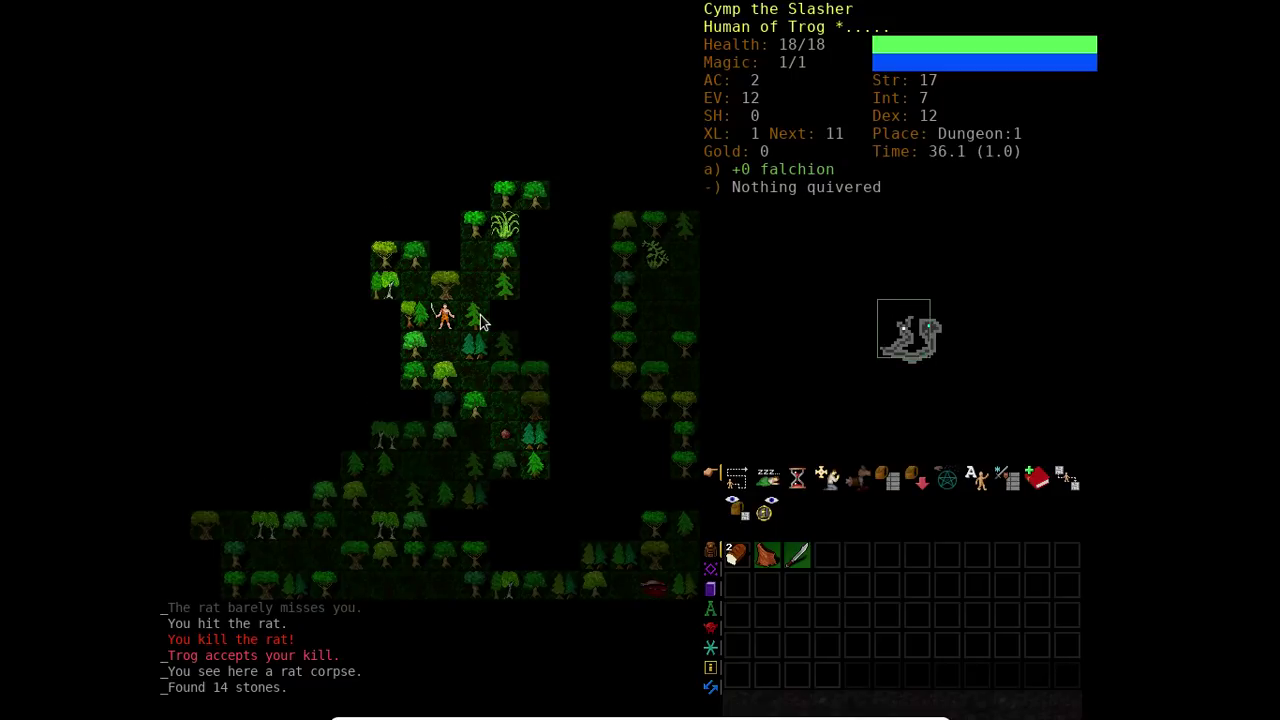
{"action": "key", "text": "u"}
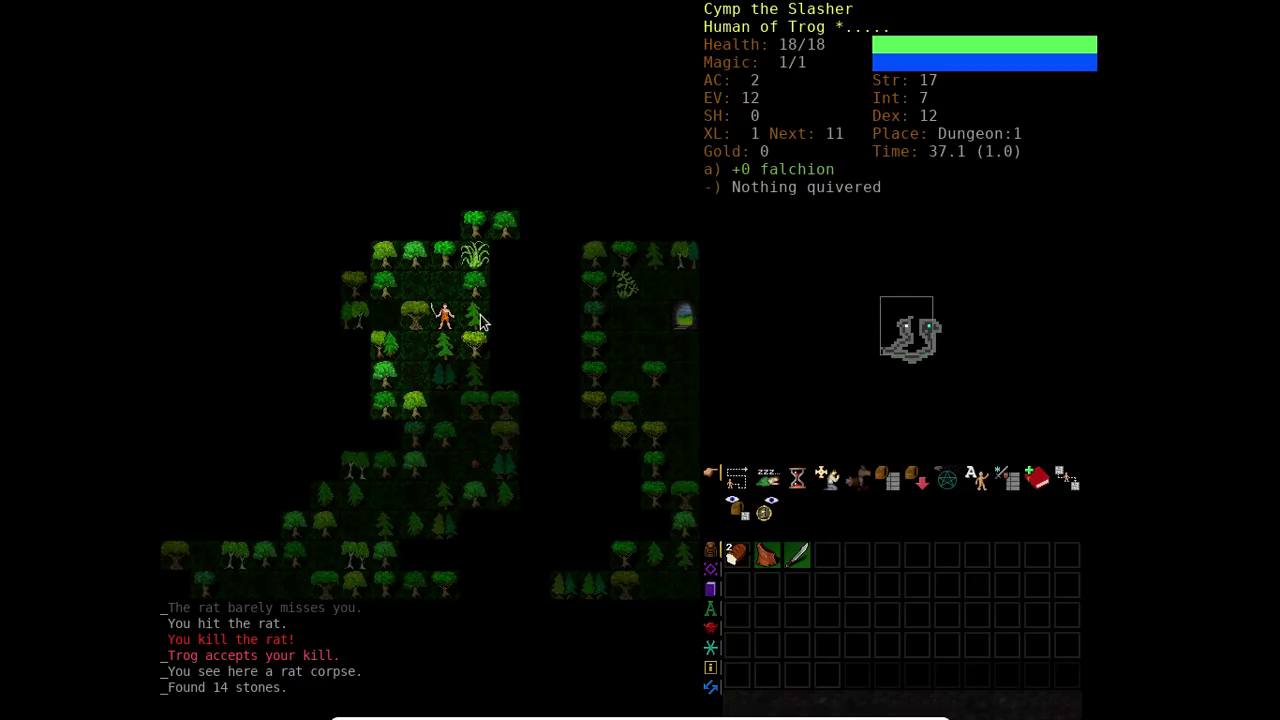
{"action": "key", "text": "Return"}
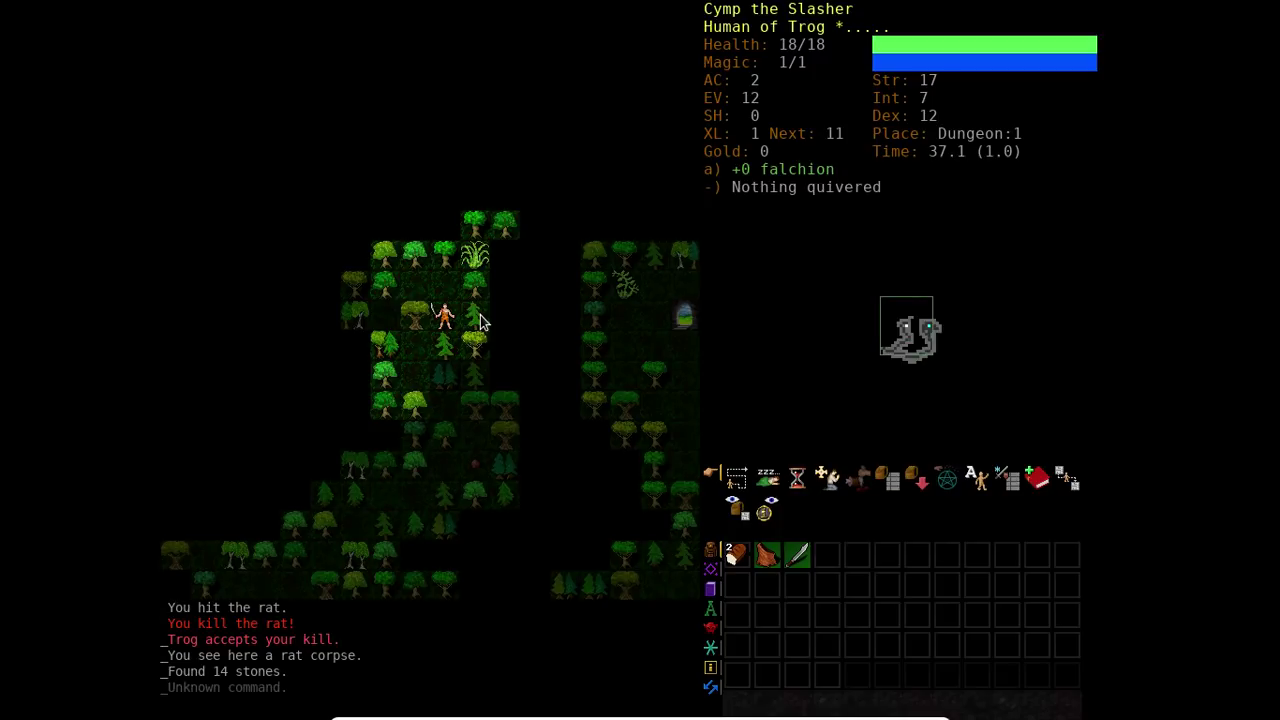
{"action": "key", "text": "ctrl+c"}
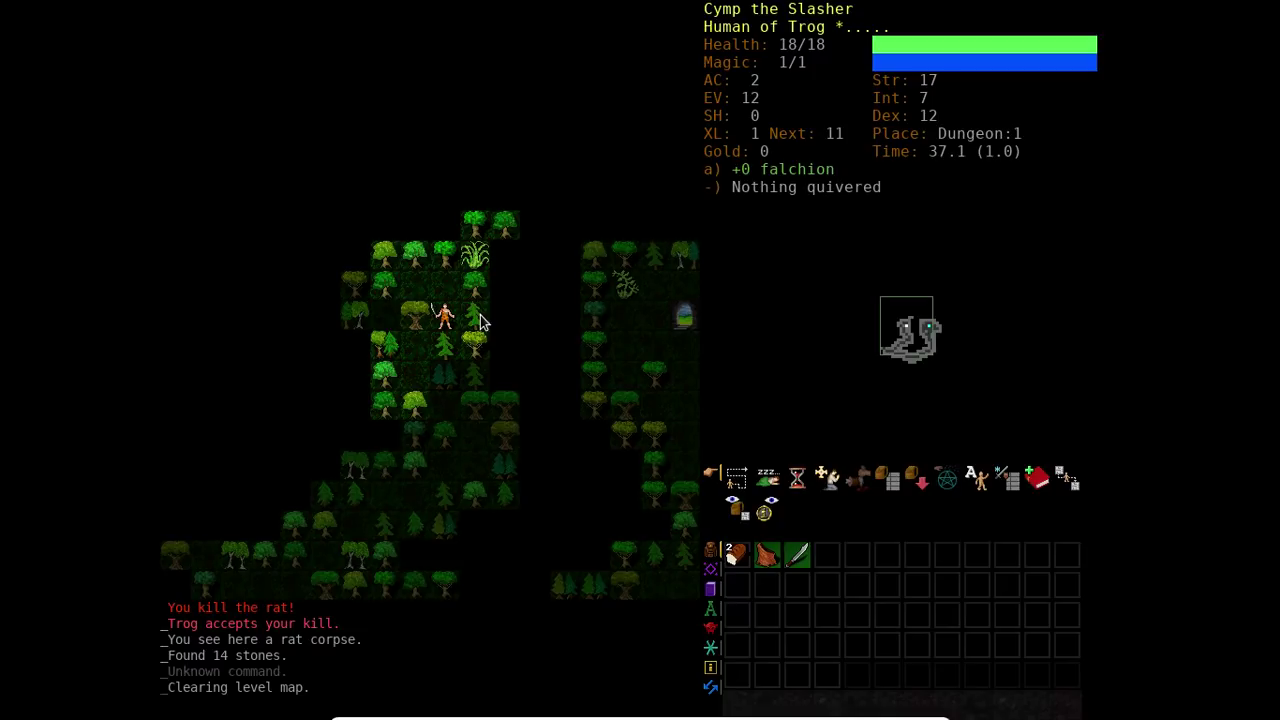
Abandon the character with Ctrl+Q, confirm, and exit past the summary screens to the desktop
{"action": "key", "text": "Q"}
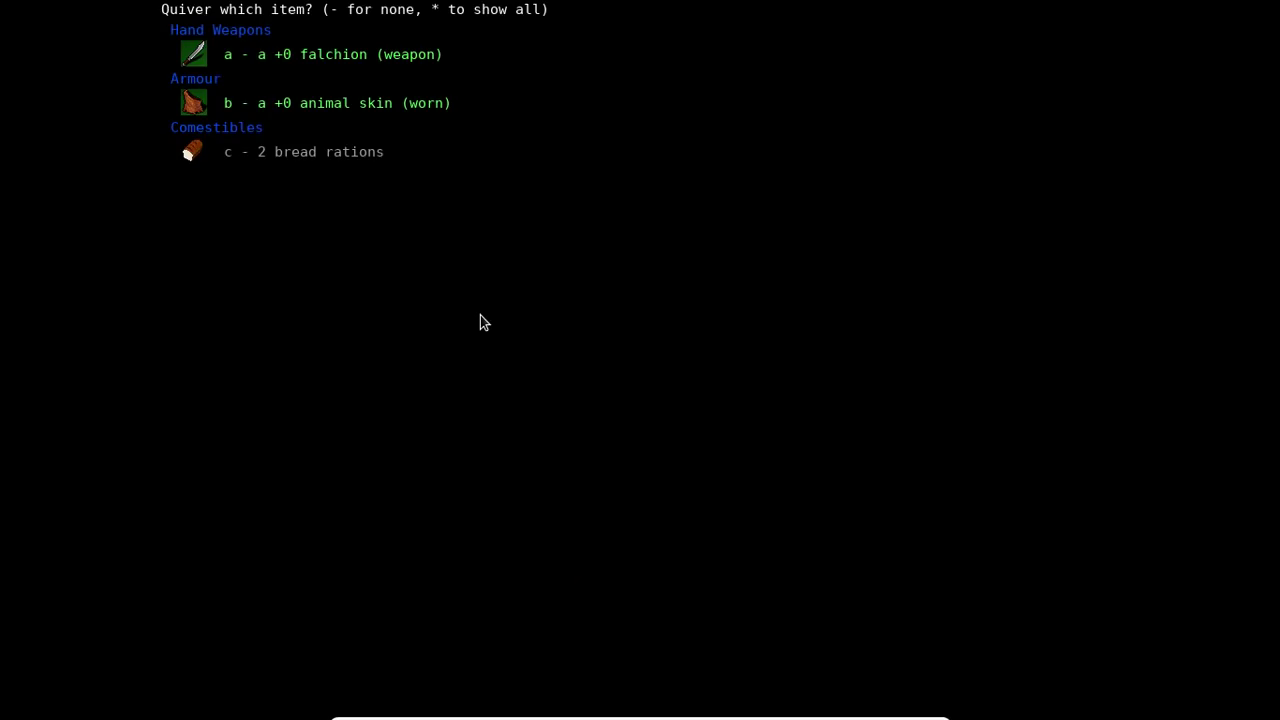
{"action": "key", "text": "Escape"}
{"action": "key", "text": "ctrl+q"}
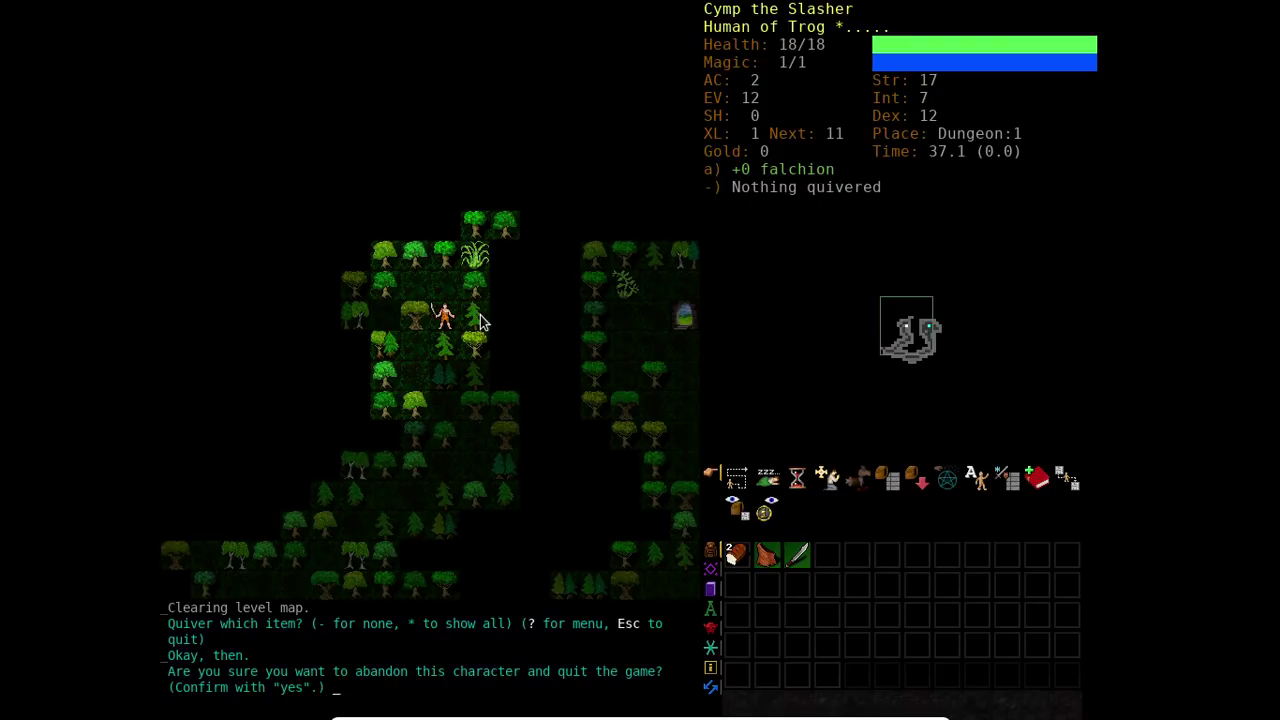
{"action": "type", "text": "y"}
{"action": "key", "text": "Return"}
{"action": "key", "text": "Return"}
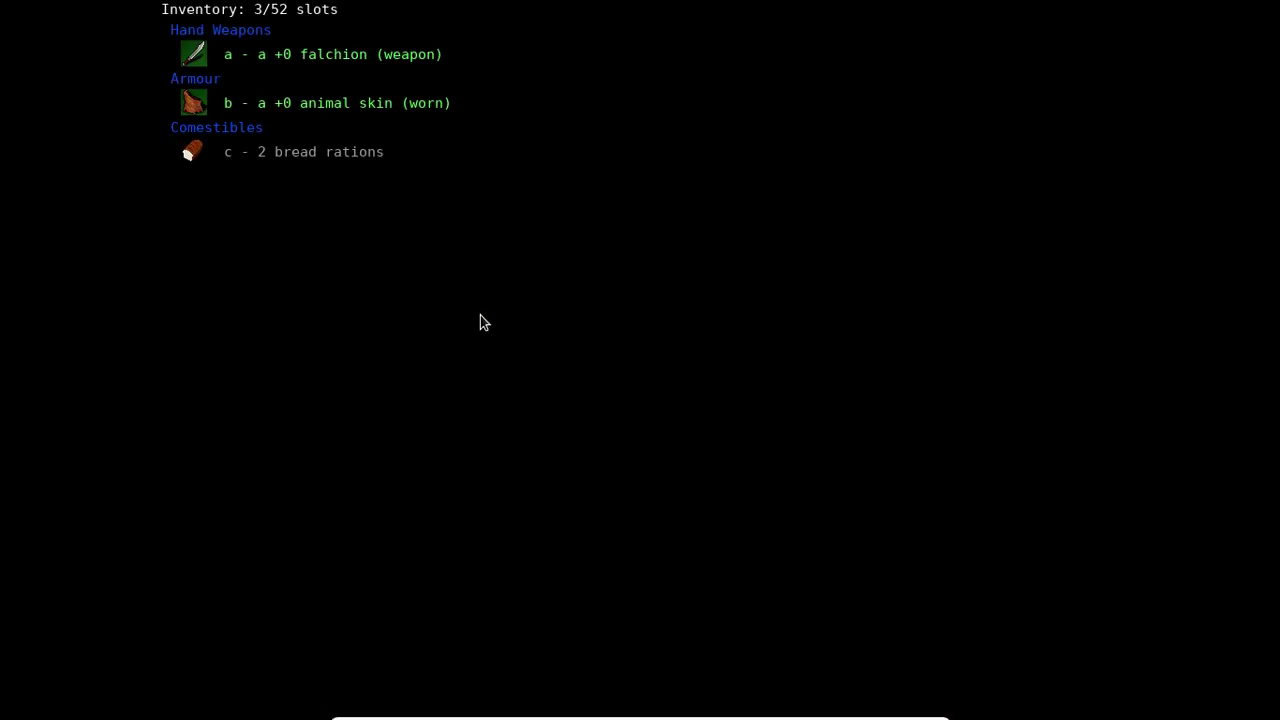
{"action": "key", "text": "Return"}
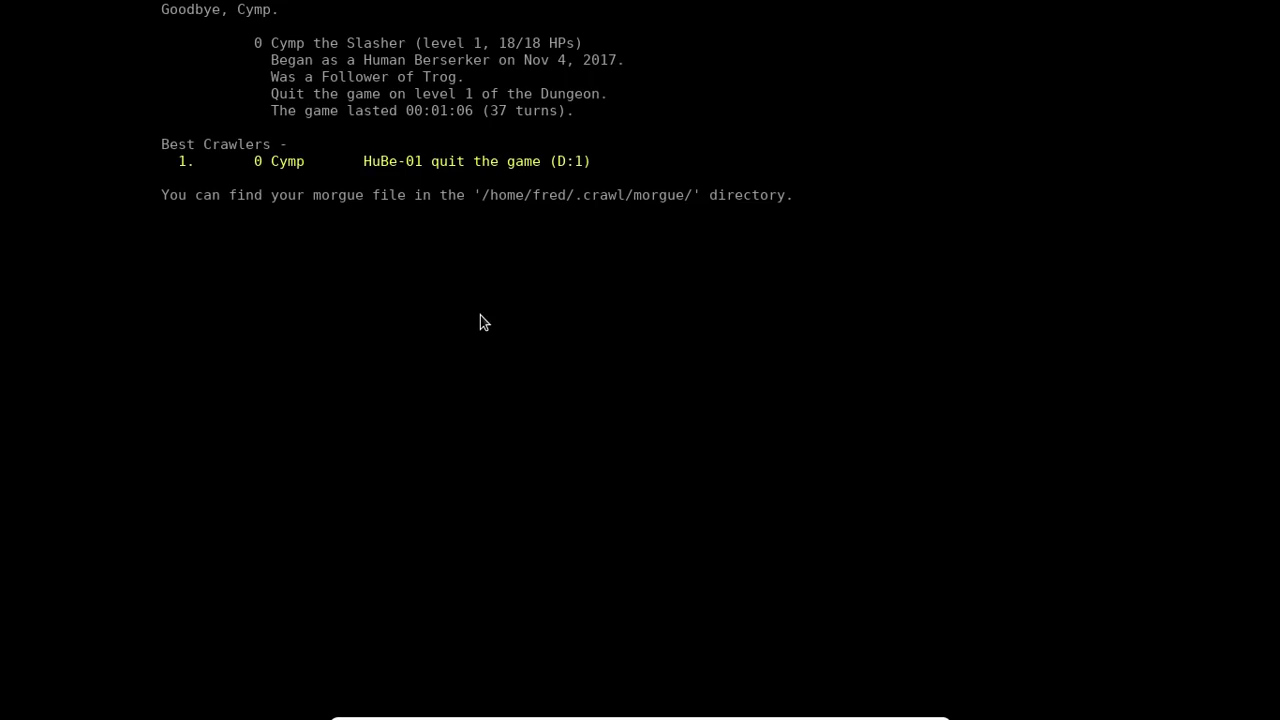
{"action": "key", "text": "Return"}
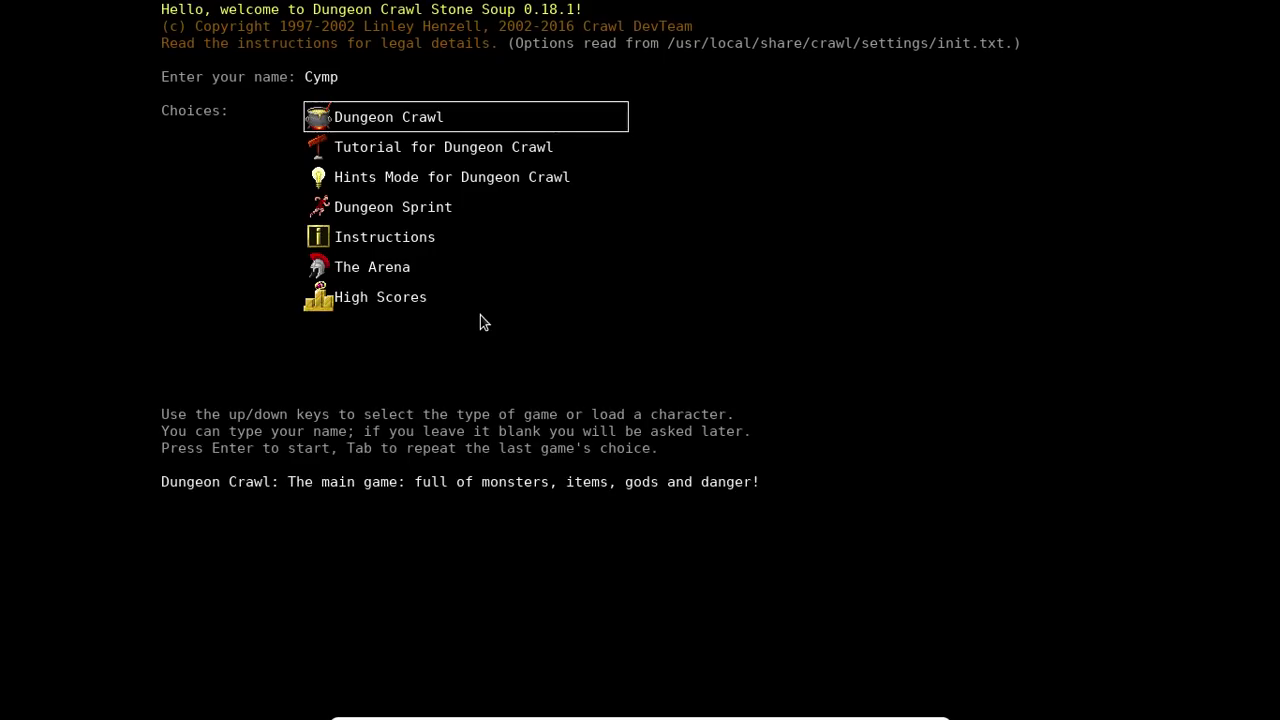
{"action": "key", "text": "Escape"}
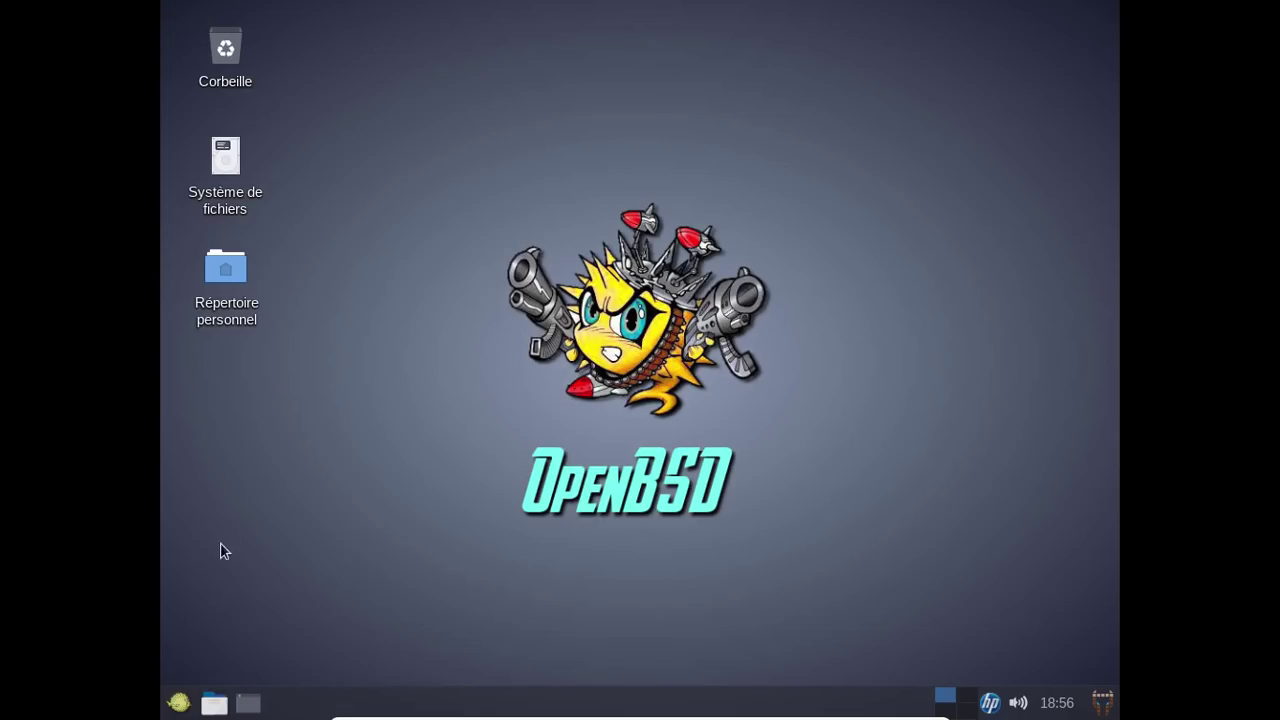
Launch LibreOffice Writer from Bureautique, then Navigateur Web Firefox, from the Whisker menu
{"action": "left_click", "coordinate": [180, 706]}
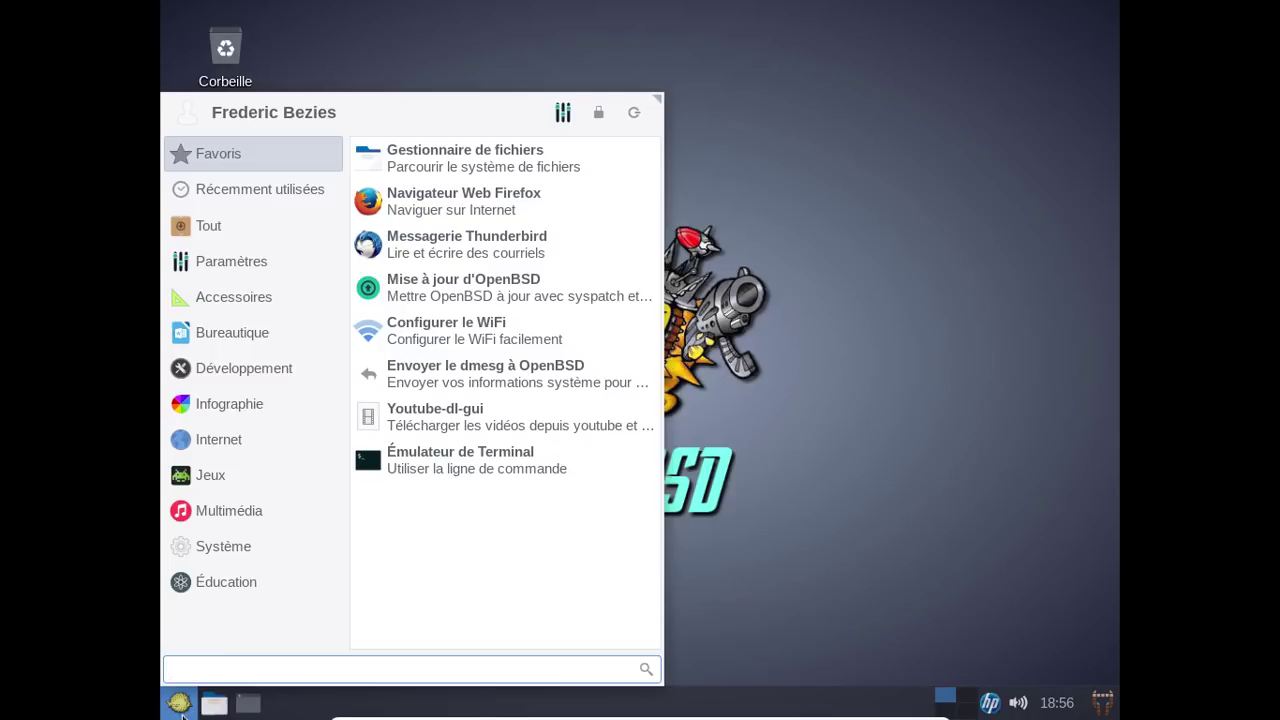
{"action": "left_click", "coordinate": [231, 343]}
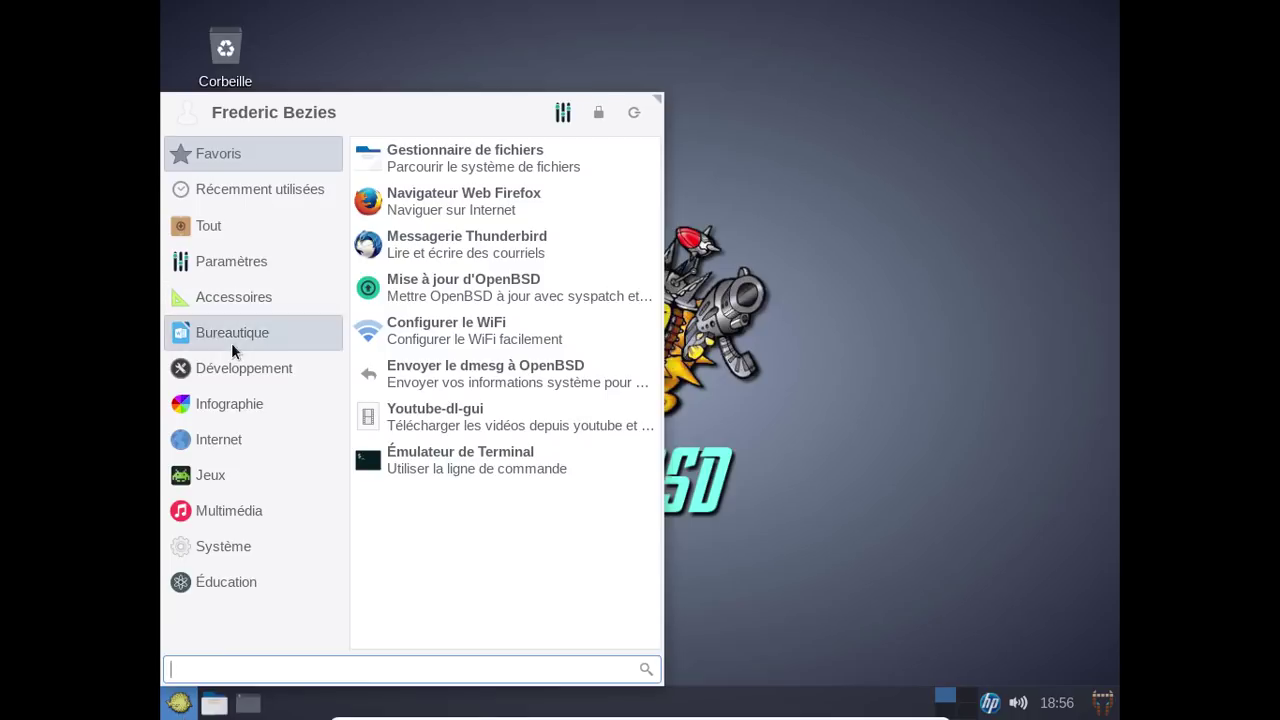
{"action": "left_click", "coordinate": [557, 450]}
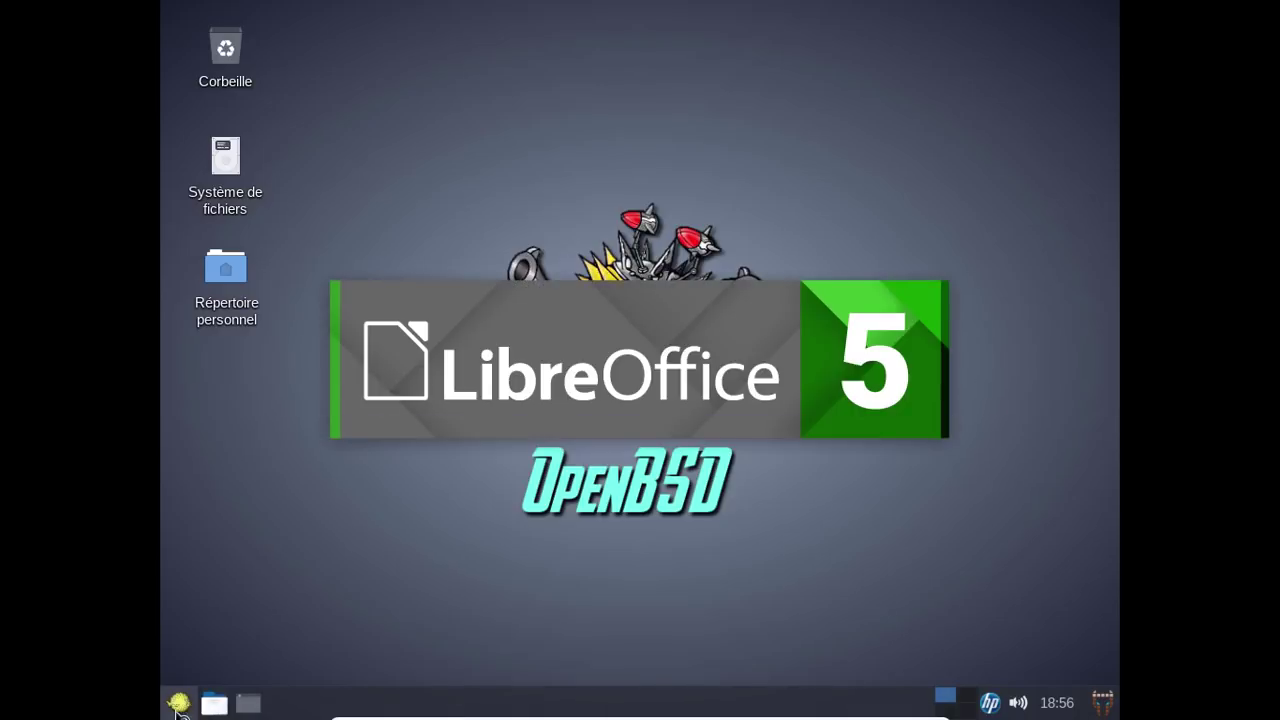
{"action": "left_click", "coordinate": [179, 703]}
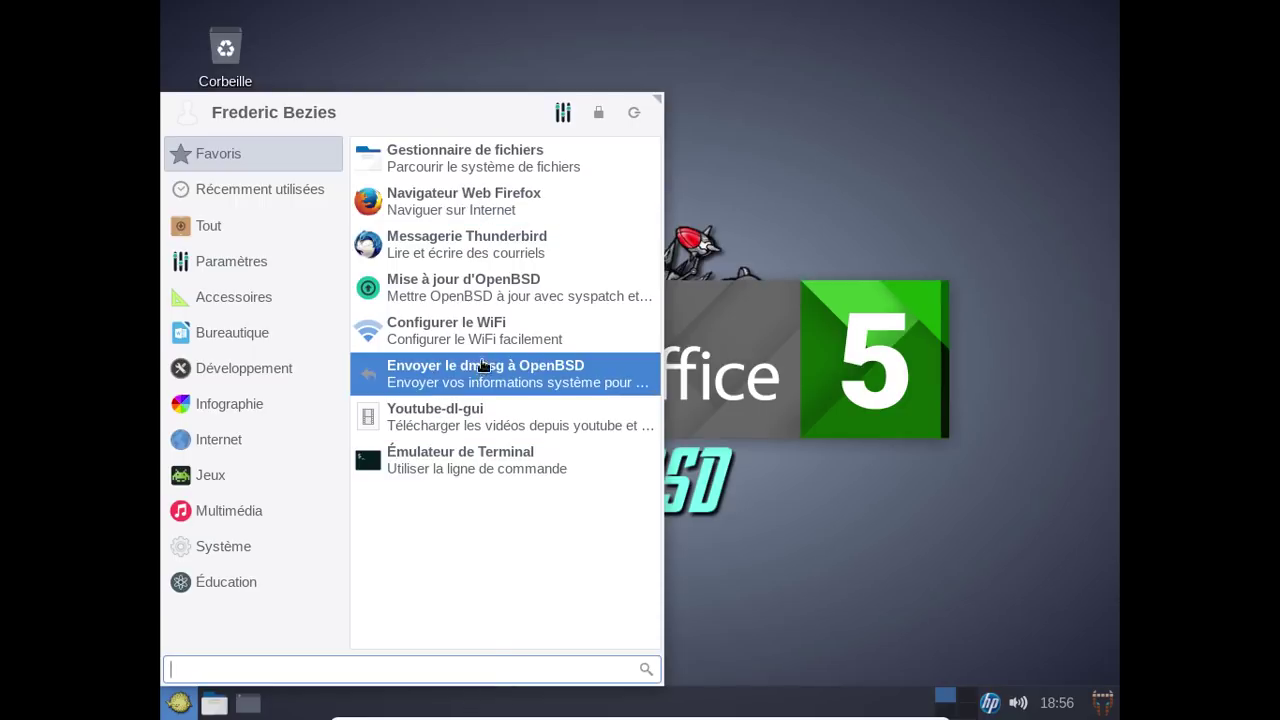
{"action": "left_click", "coordinate": [474, 215]}
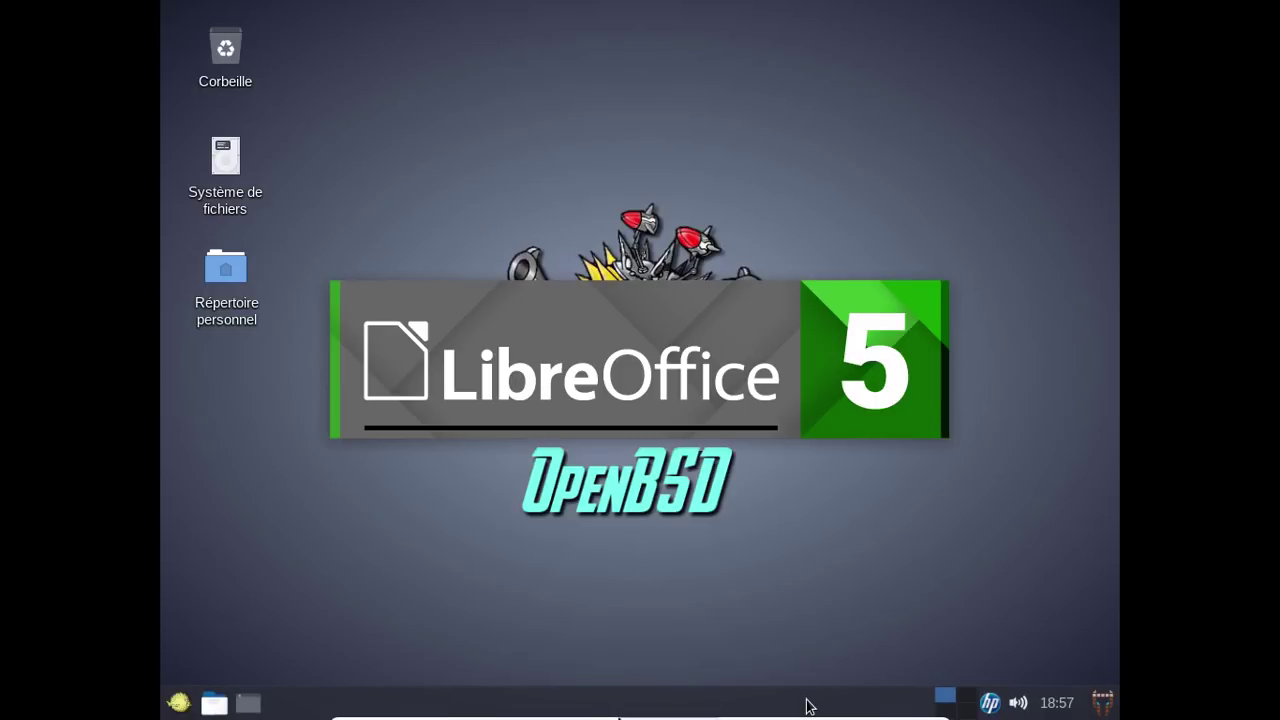
Attach the USB DISK 2.0 stick to the VM via Périphériques > USB
{"action": "mouse_move", "coordinate": [810, 712]}
{"action": "left_click", "coordinate": [668, 708]}
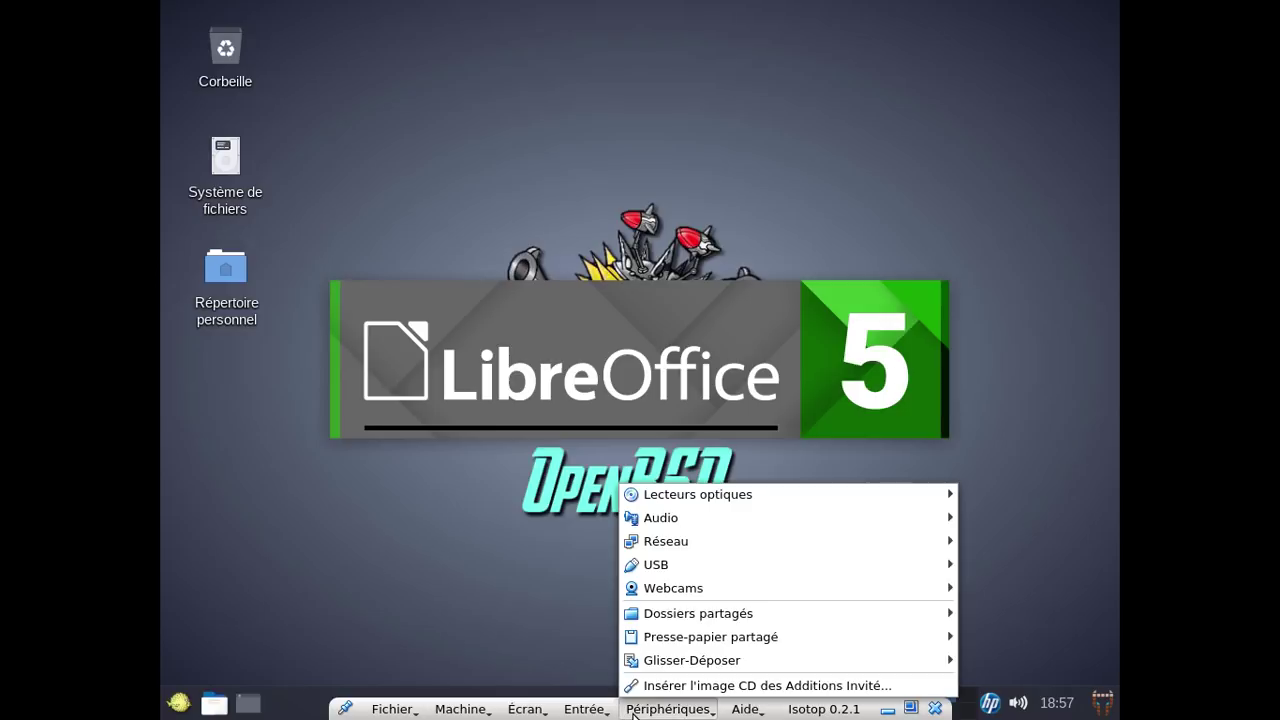
{"action": "mouse_move", "coordinate": [663, 570]}
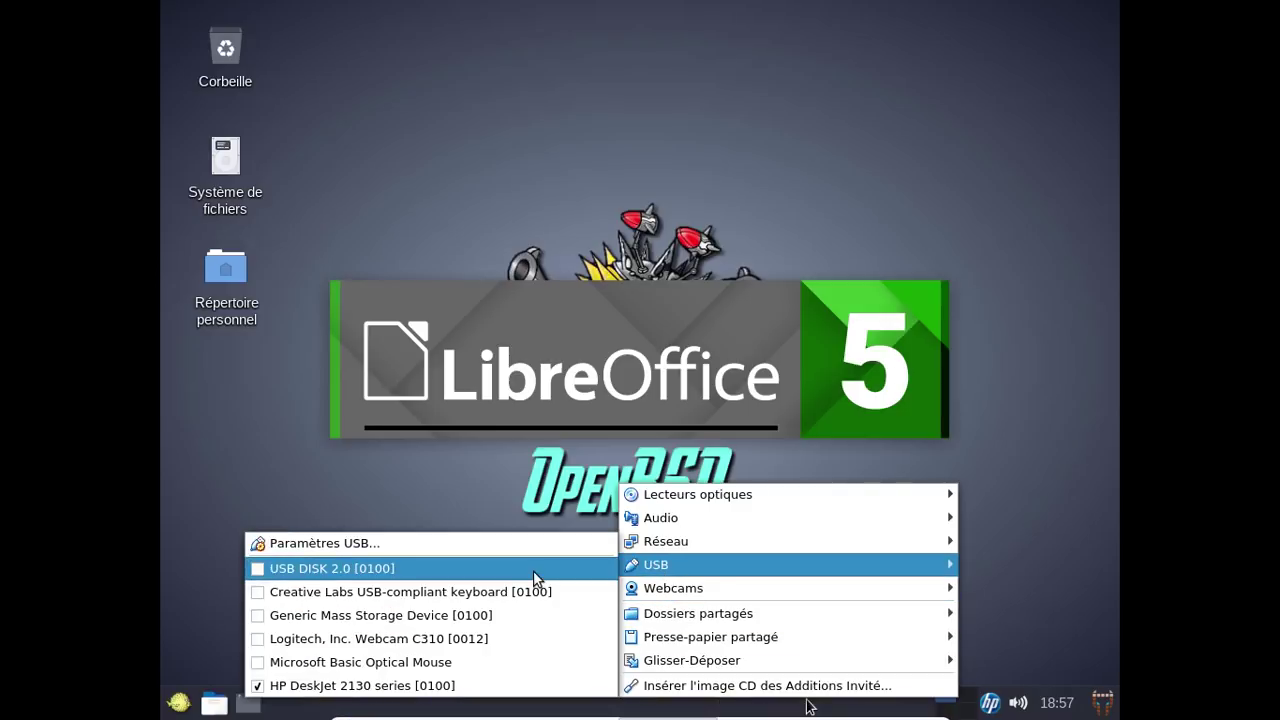
{"action": "left_click", "coordinate": [530, 575]}
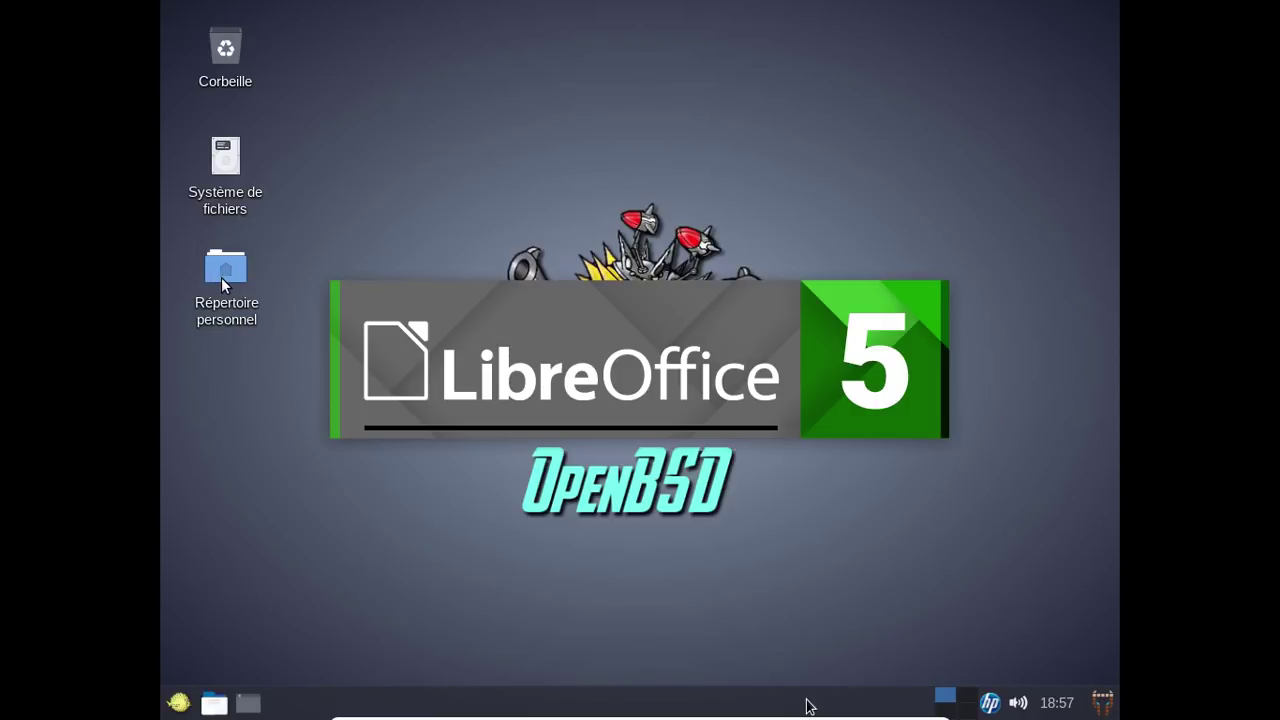
Switch the VM from full screen to a regular window via Écran > Mode plein écran
{"action": "left_click", "coordinate": [522, 714]}
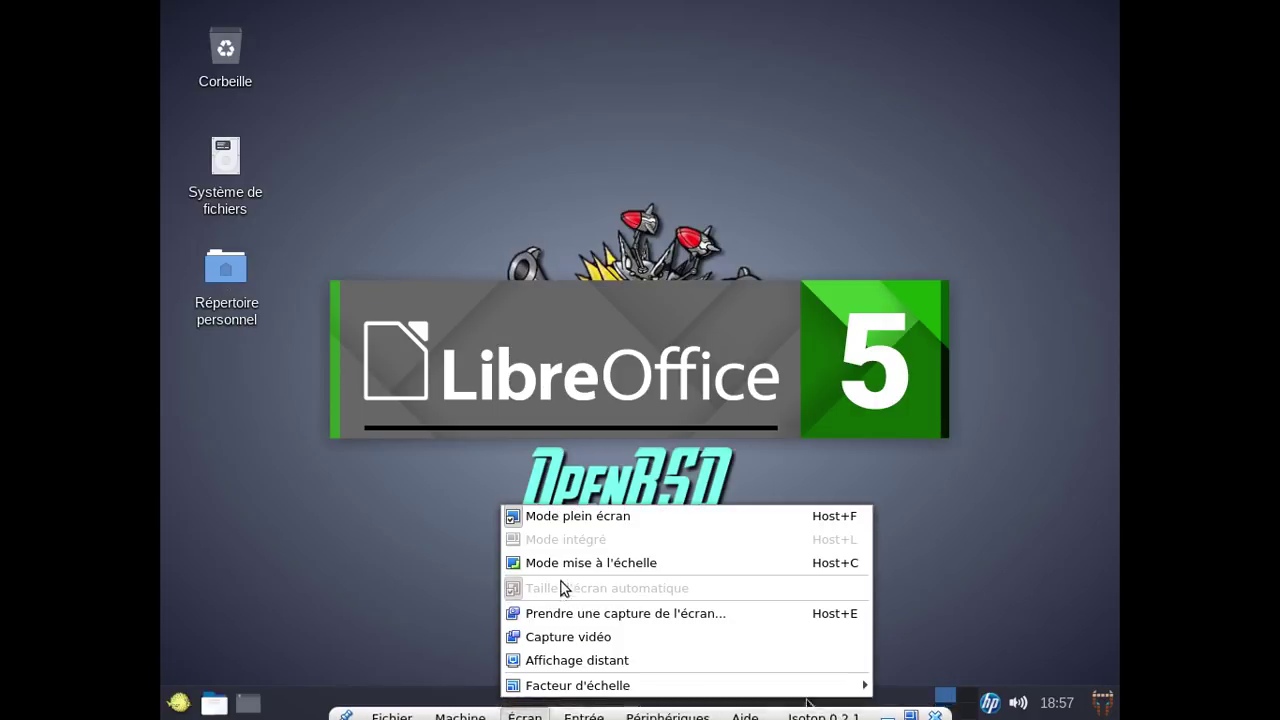
{"action": "left_click", "coordinate": [552, 518]}
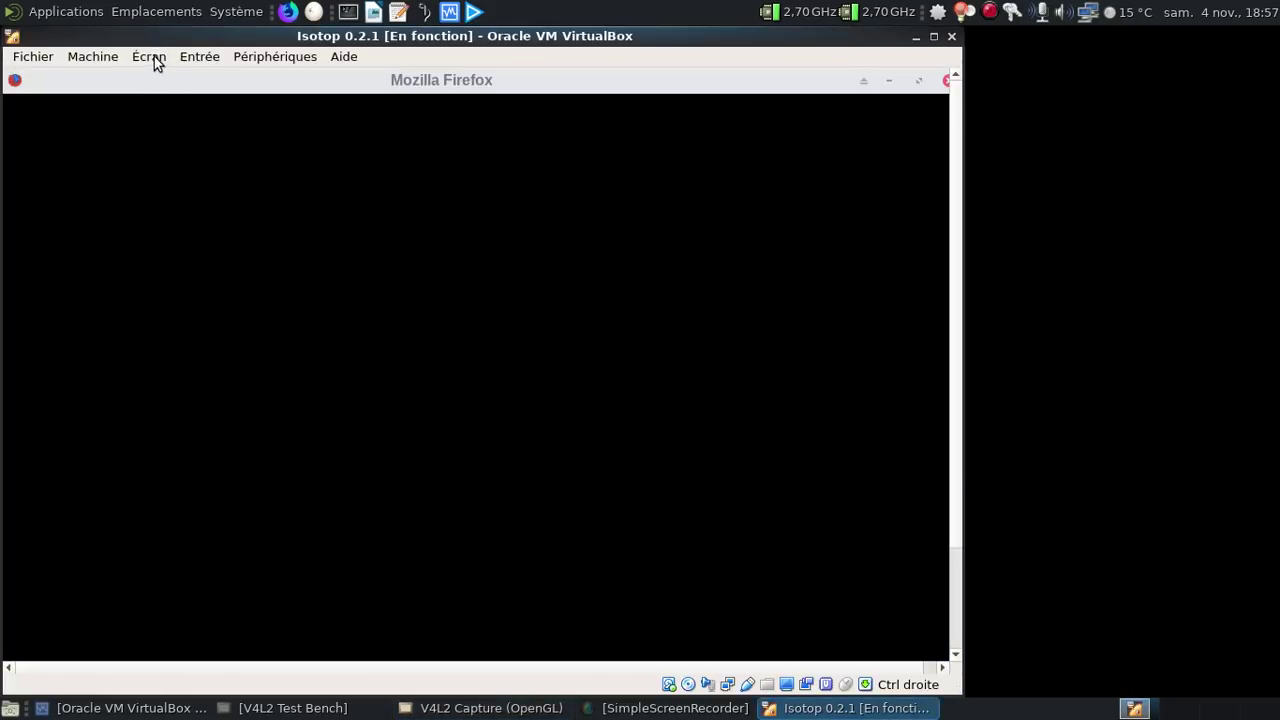
{"action": "left_click", "coordinate": [150, 56]}
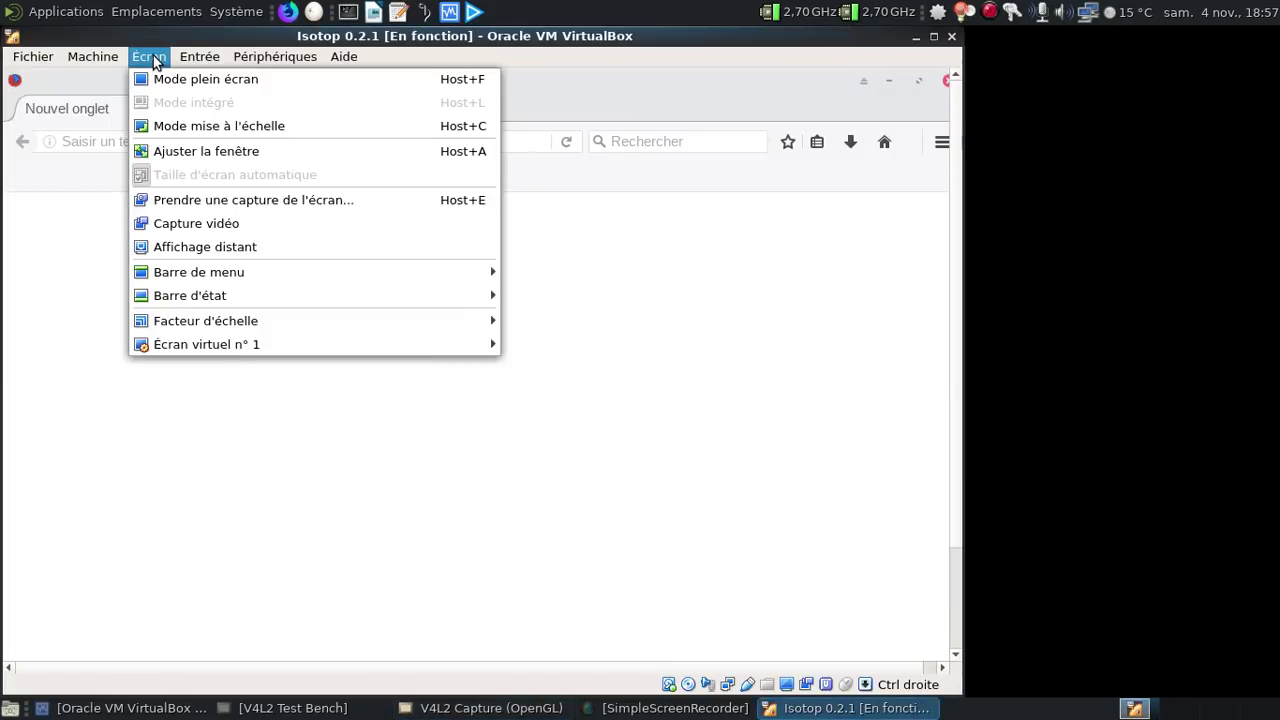
Return the VM to full screen, quit Writer, and close the blank LibreOffice 5.2 window
{"action": "left_click", "coordinate": [154, 80]}
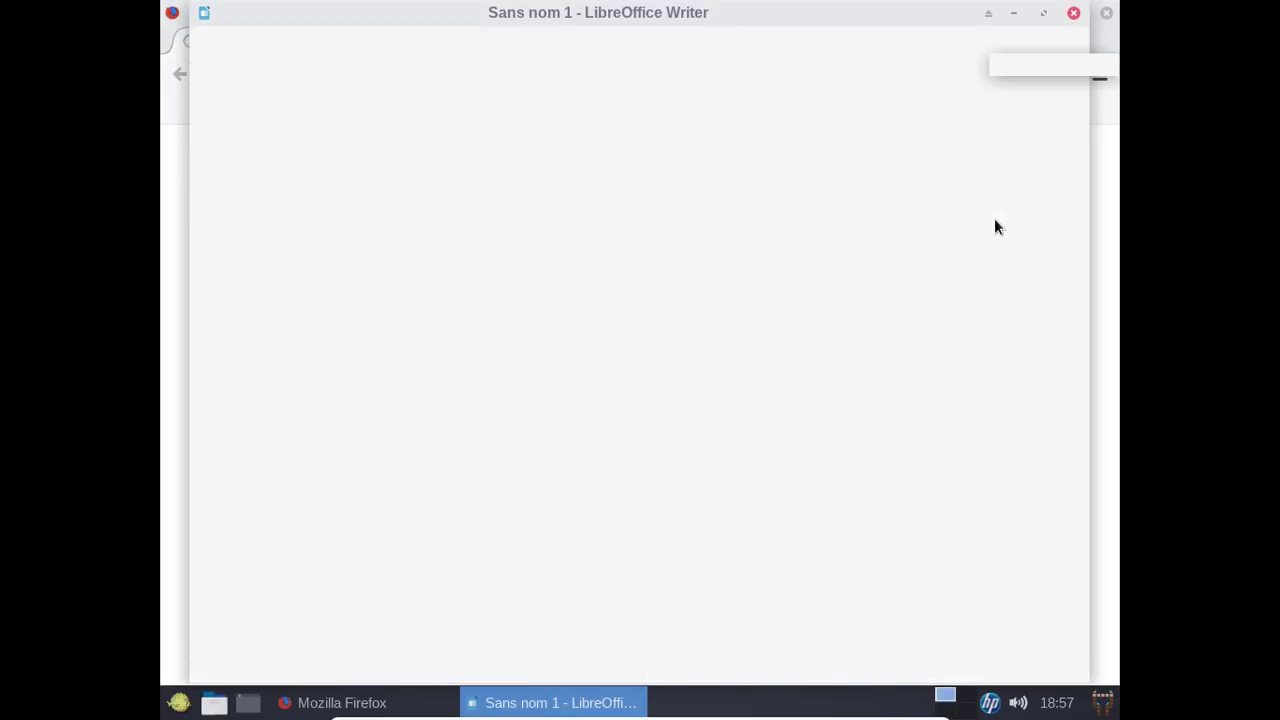
{"action": "key", "text": "ctrl+q"}
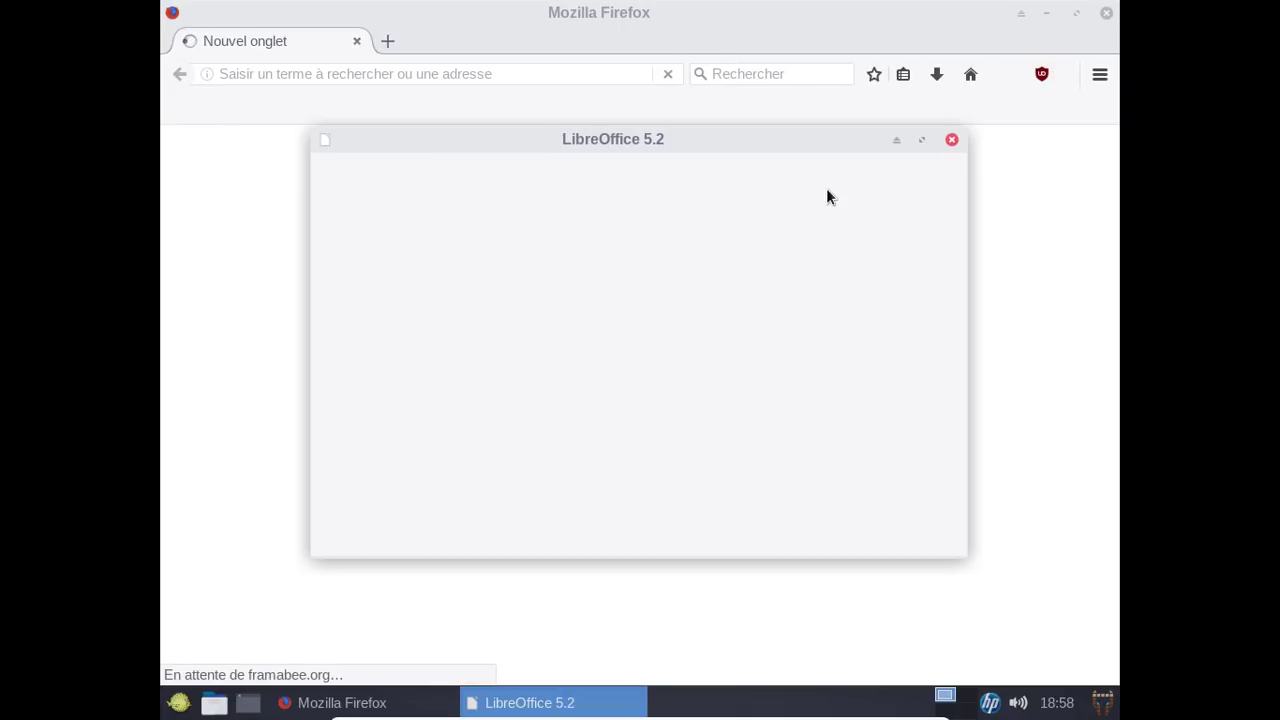
{"action": "left_click", "coordinate": [952, 140]}
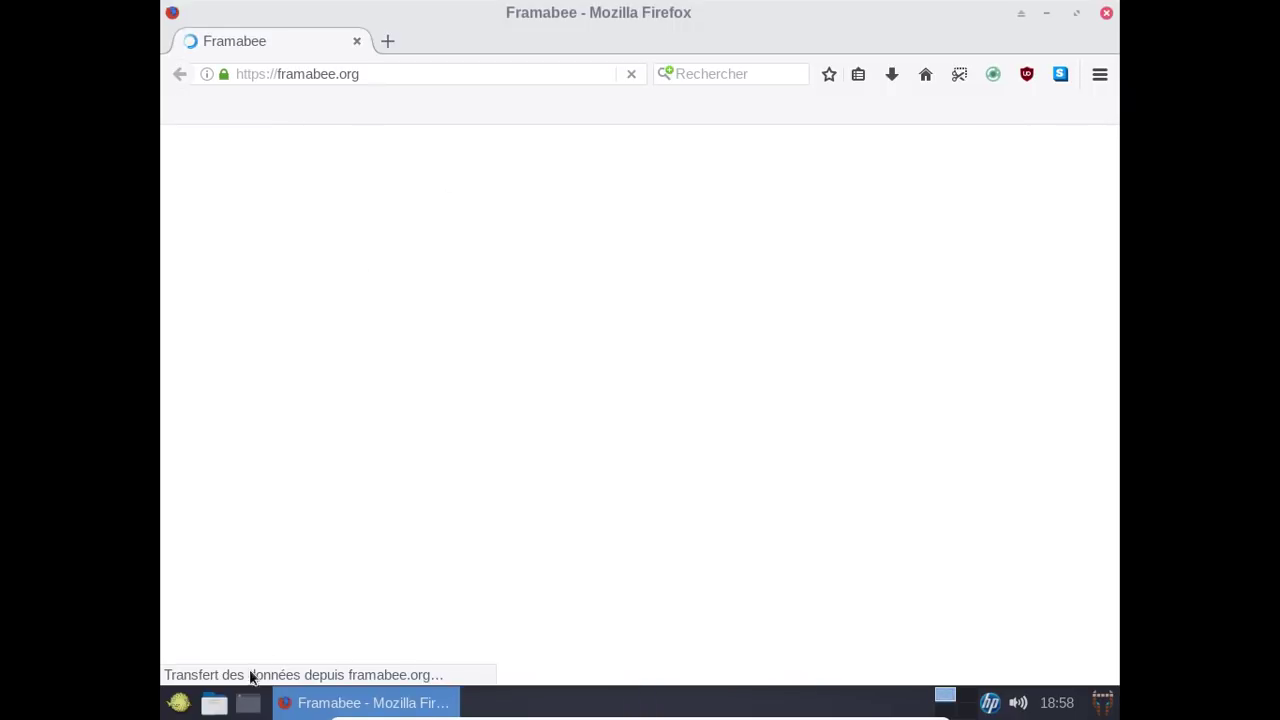
Launch LibreOffice Writer again from the Bureautique category
{"action": "left_click", "coordinate": [179, 703]}
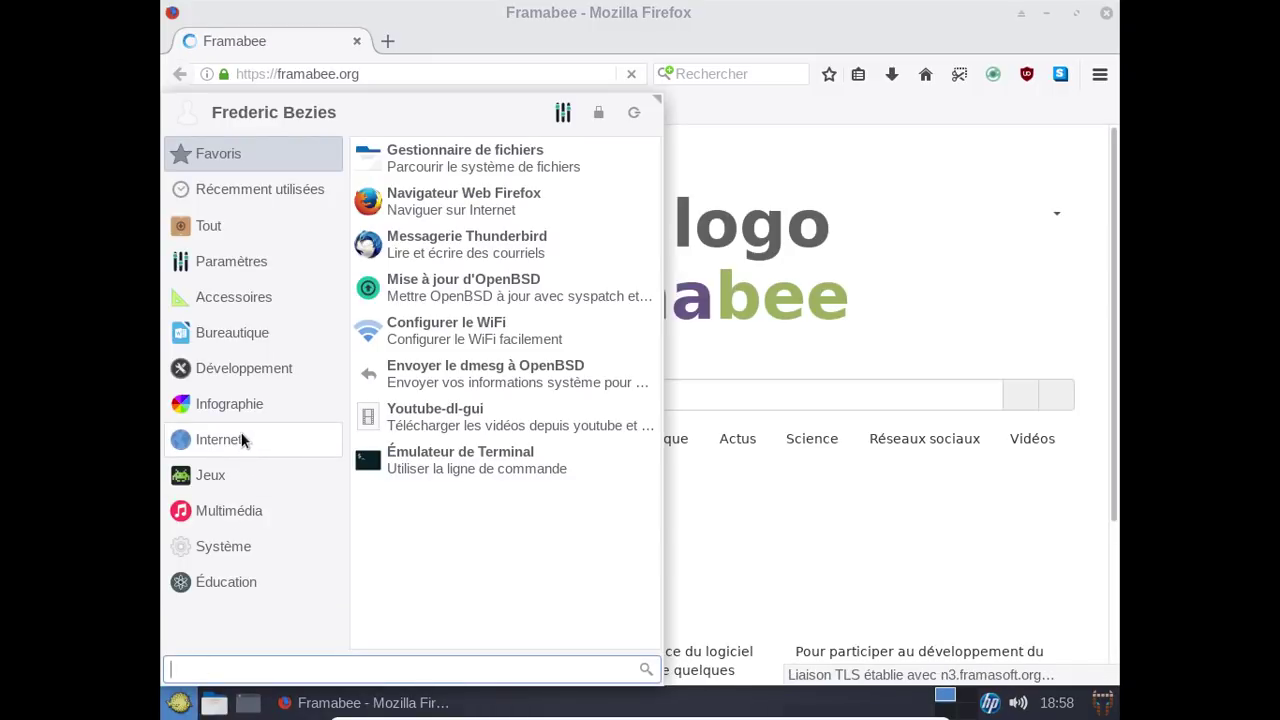
{"action": "left_click", "coordinate": [236, 331]}
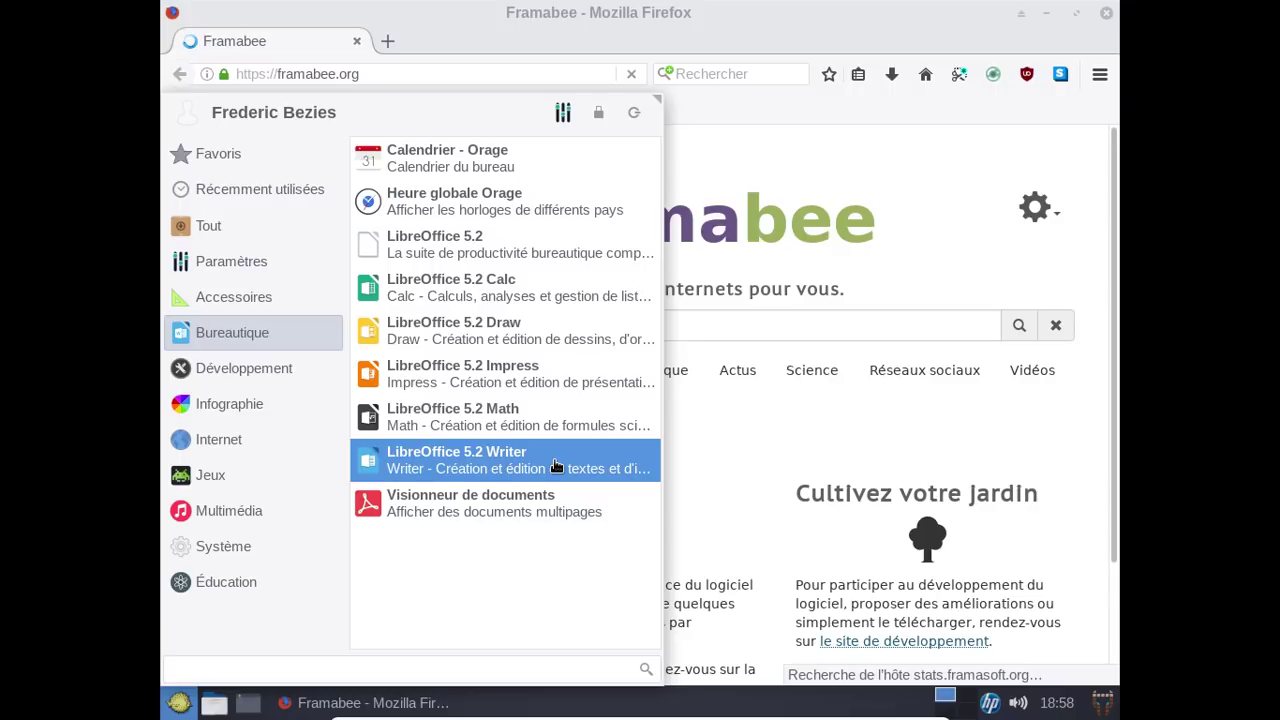
{"action": "left_click", "coordinate": [554, 467]}
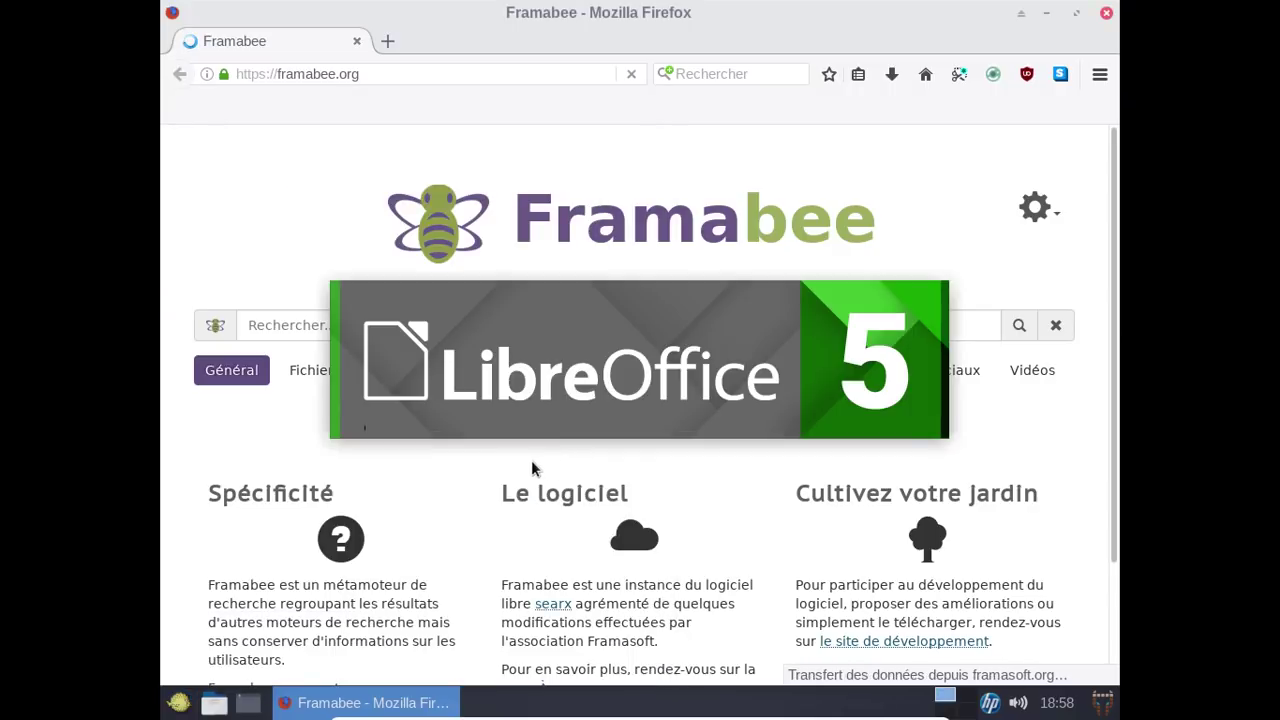
Load altermusique.org in Firefox's address bar
{"action": "left_click", "coordinate": [361, 73]}
{"action": "type", "text": "alte"}
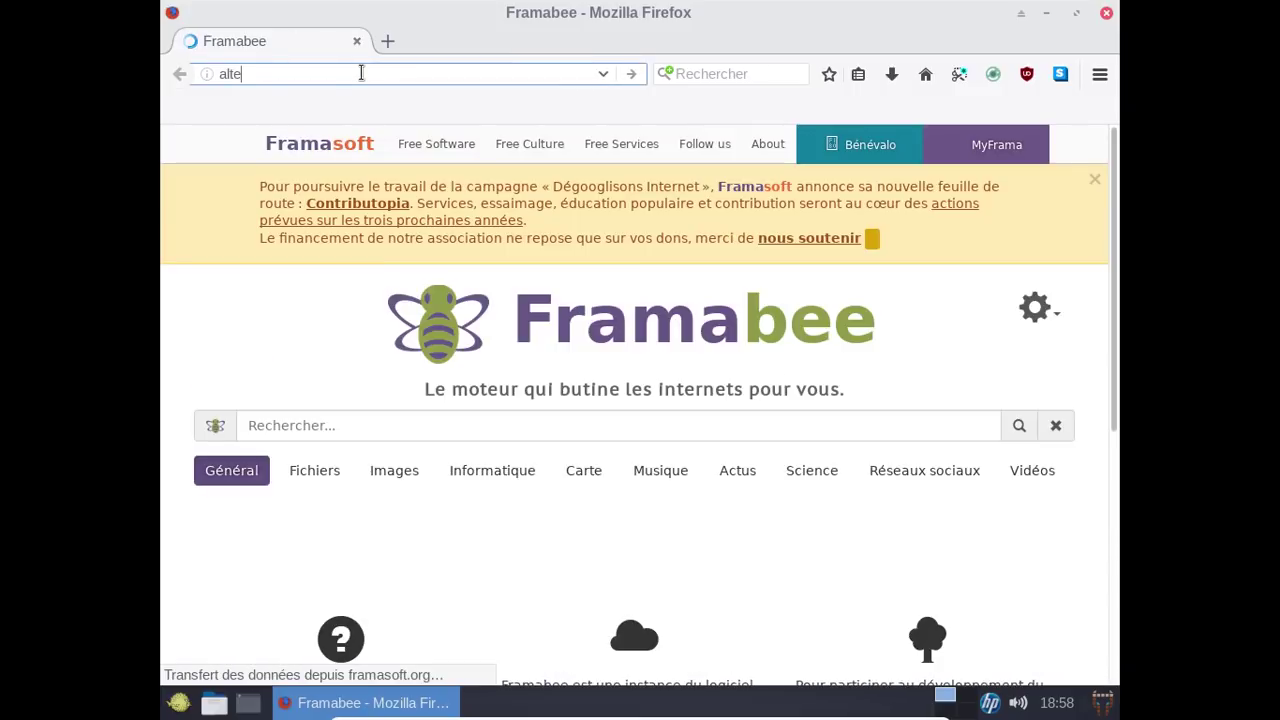
{"action": "type", "text": "rm"}
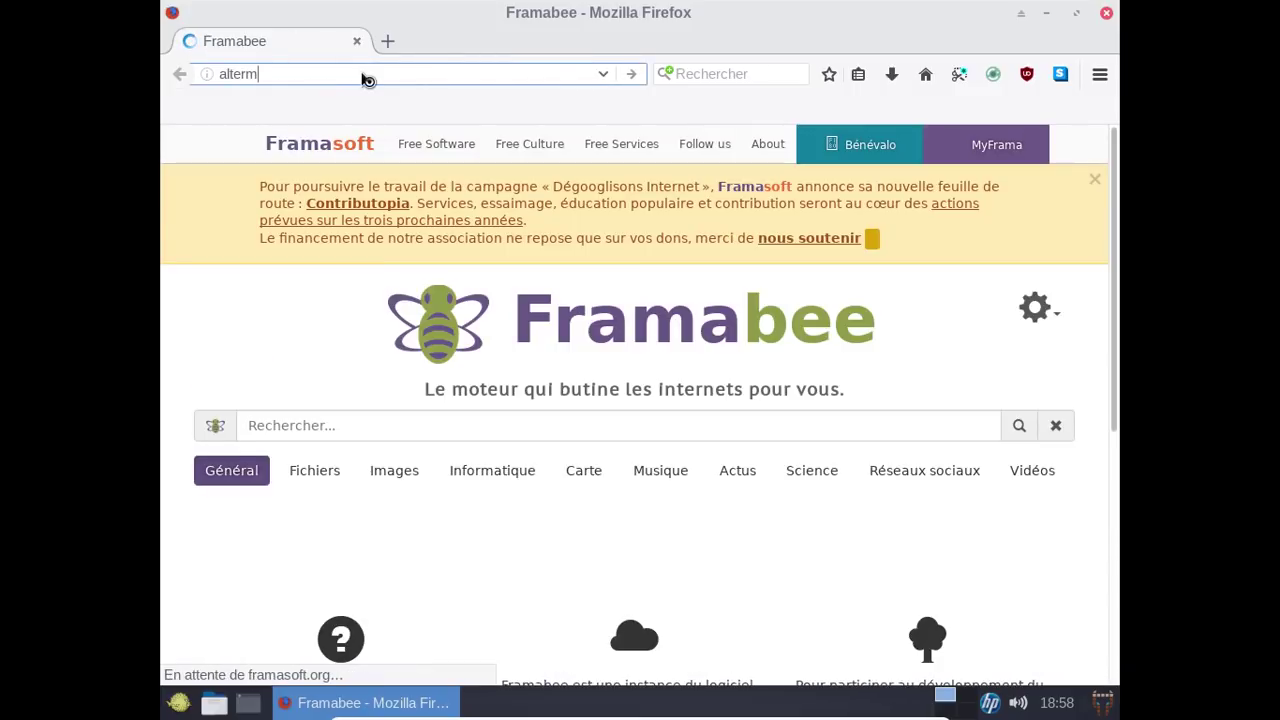
{"action": "type", "text": "usique.org"}
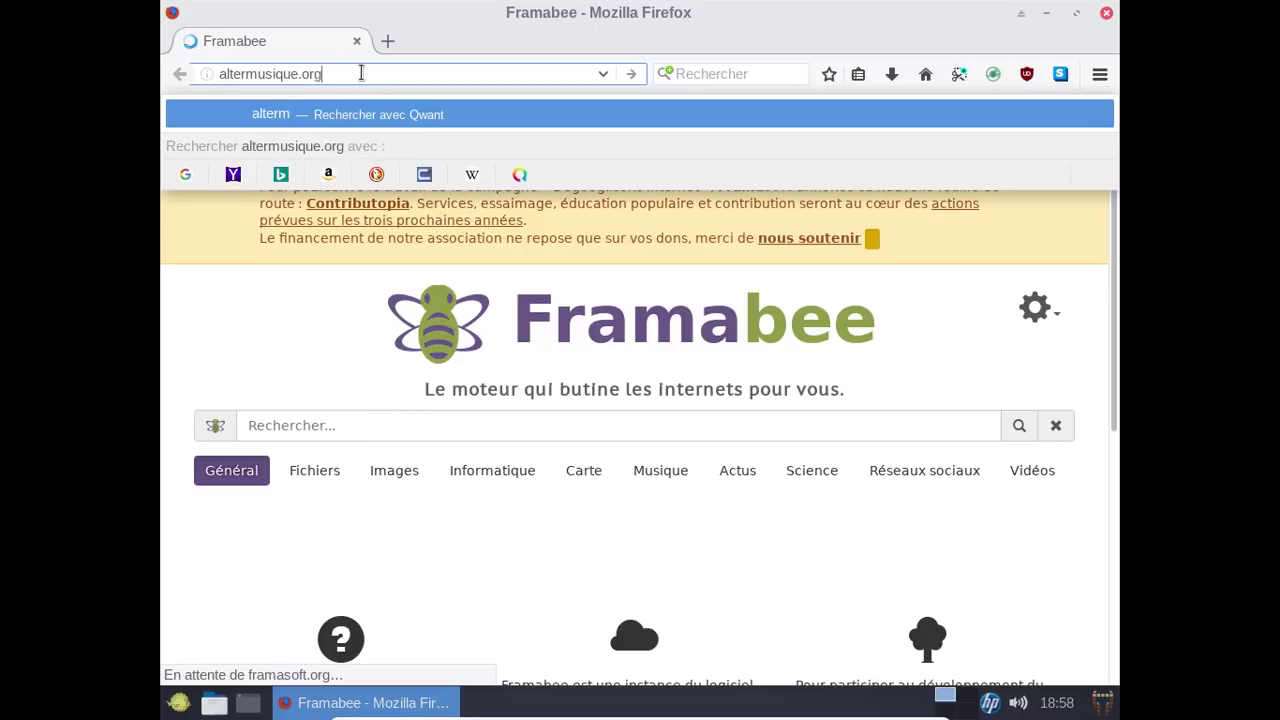
{"action": "key", "text": "Return"}
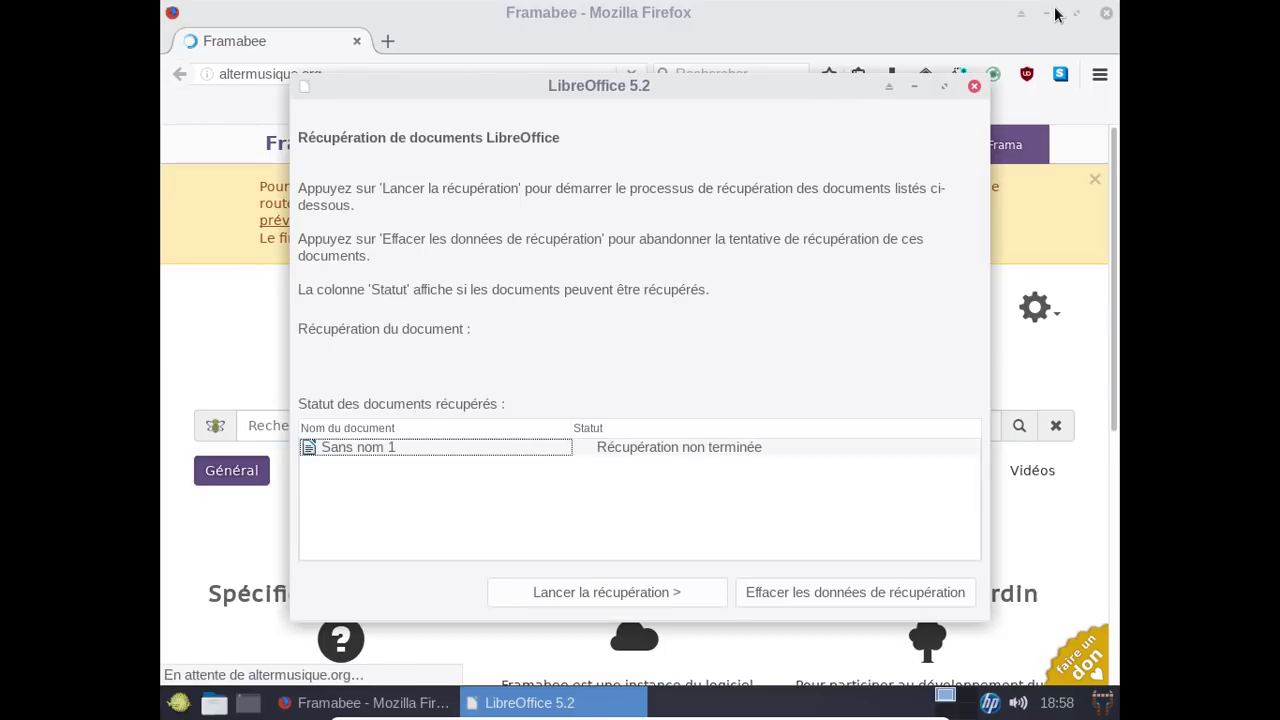
Discard the untitled document's recovery data with 'Effacer les données de récupération' and confirm Oui
{"action": "left_click", "coordinate": [788, 592]}
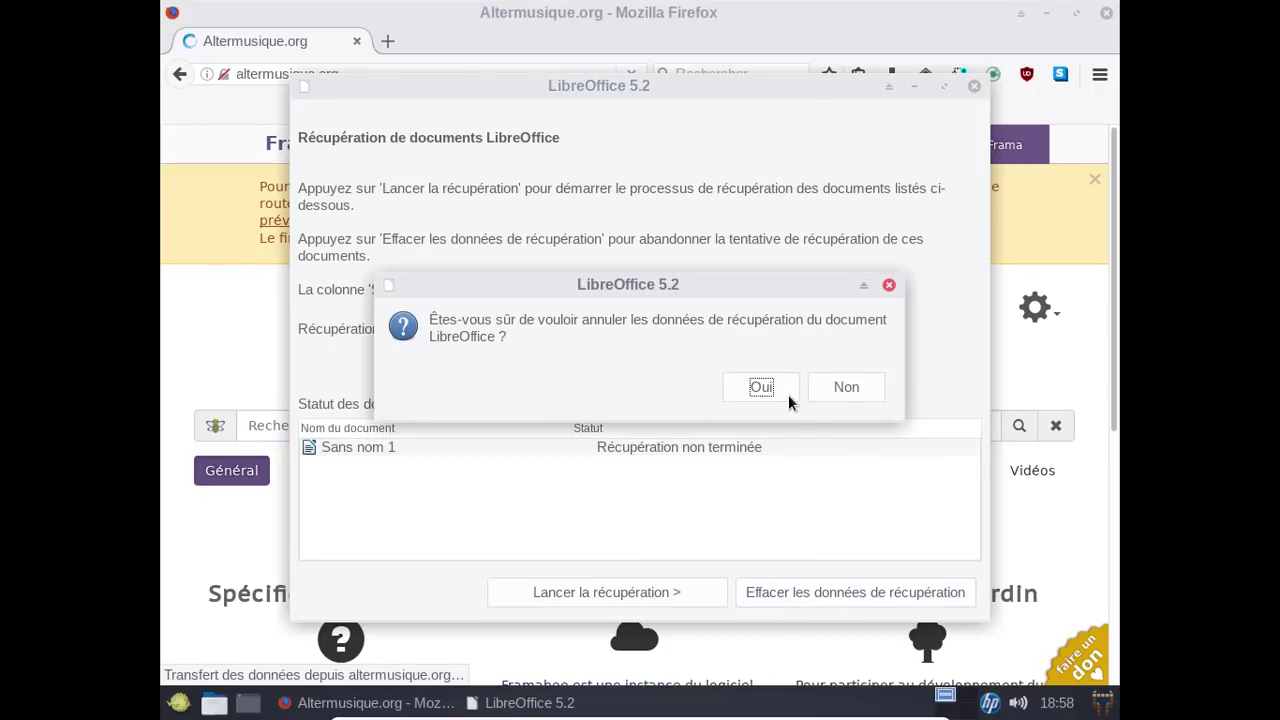
{"action": "left_click", "coordinate": [774, 389]}
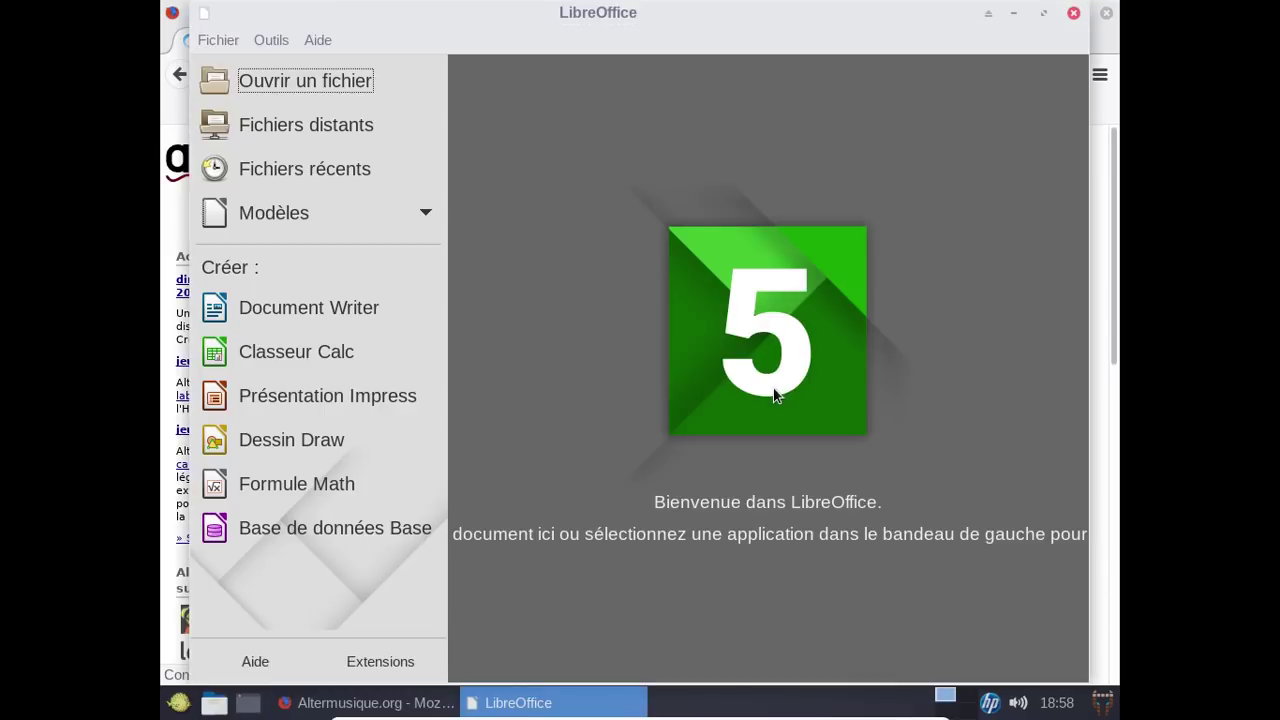
Create a blank Writer document, view its Imprimer dialog without printing, then close Writer
{"action": "left_click", "coordinate": [406, 321]}
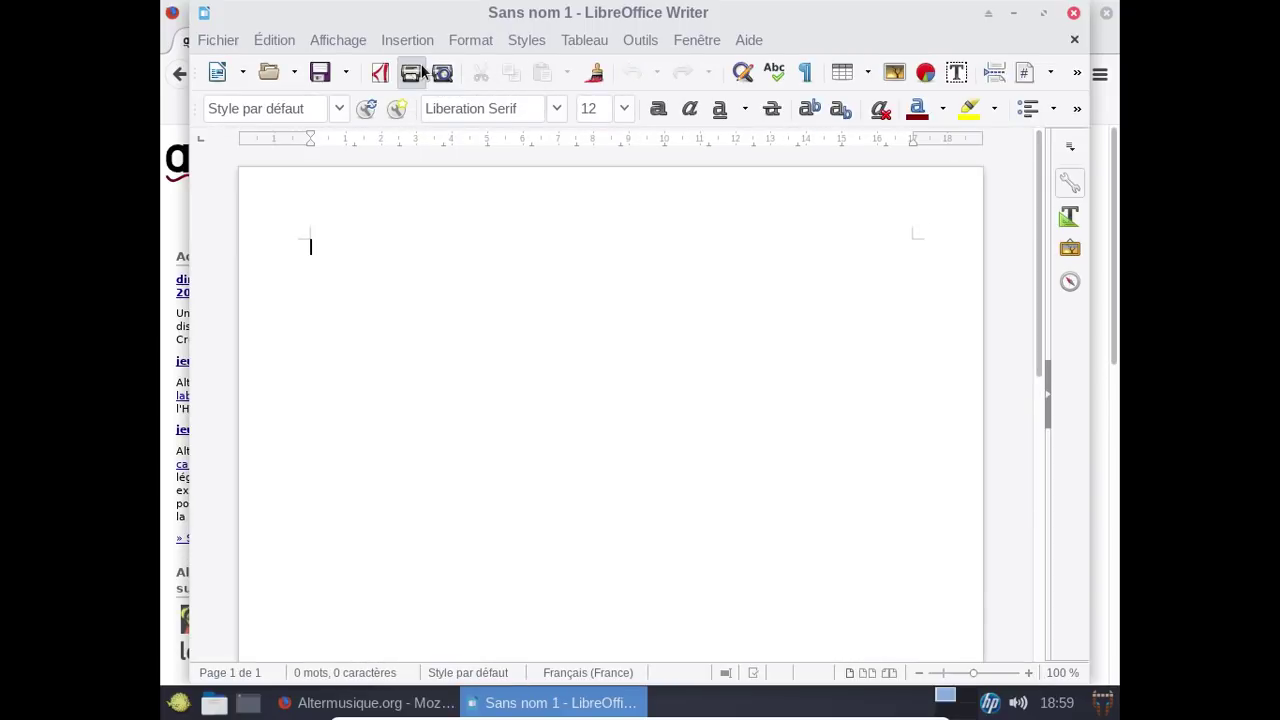
{"action": "left_click", "coordinate": [421, 70]}
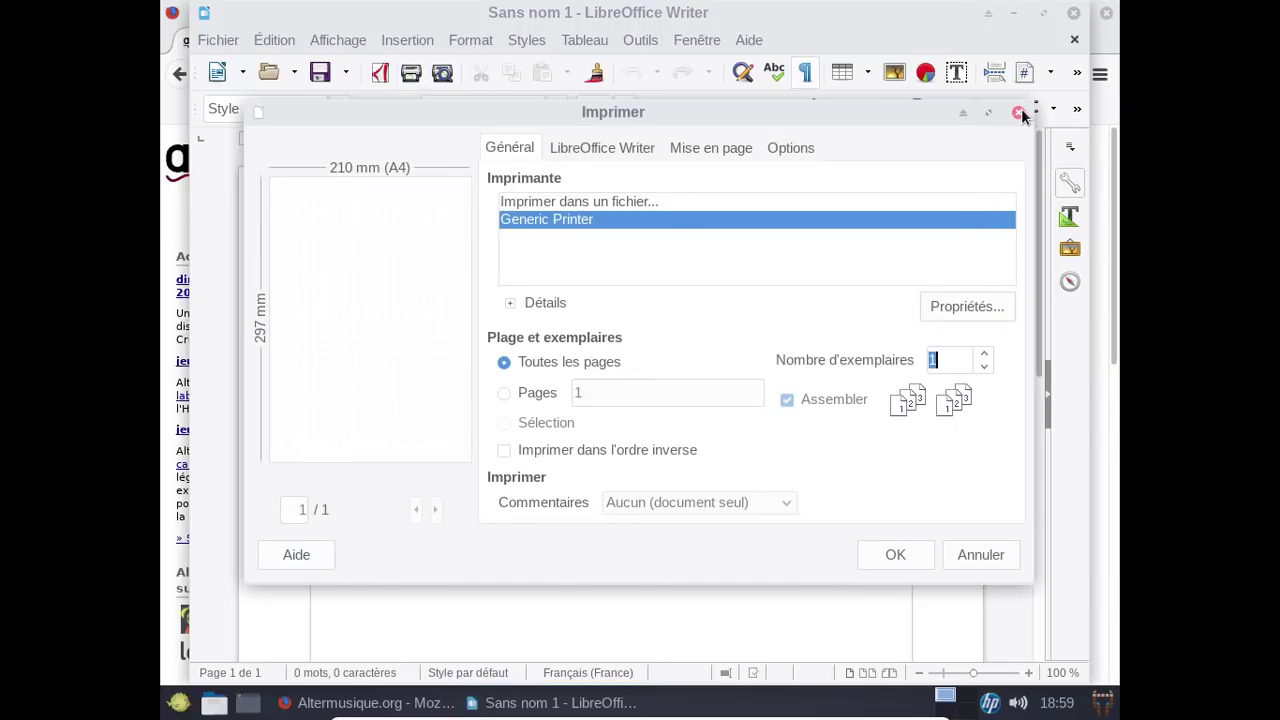
{"action": "left_click", "coordinate": [1019, 113]}
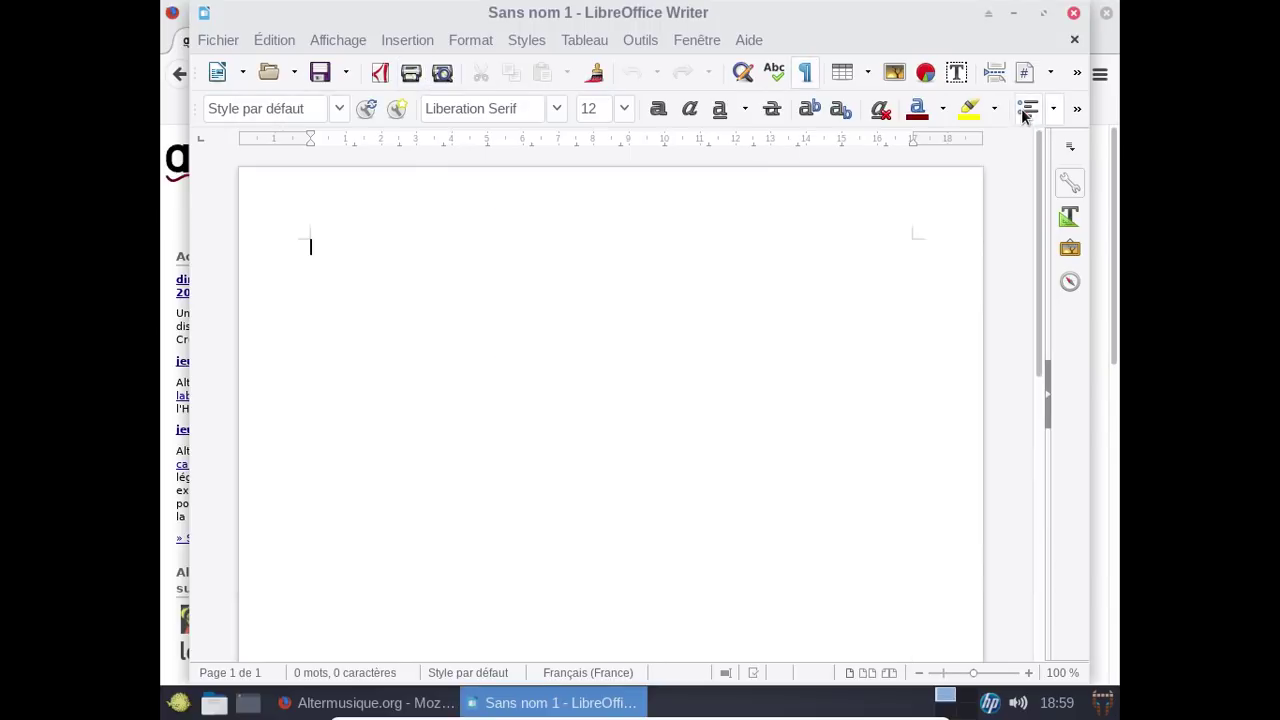
{"action": "left_click", "coordinate": [1074, 14]}
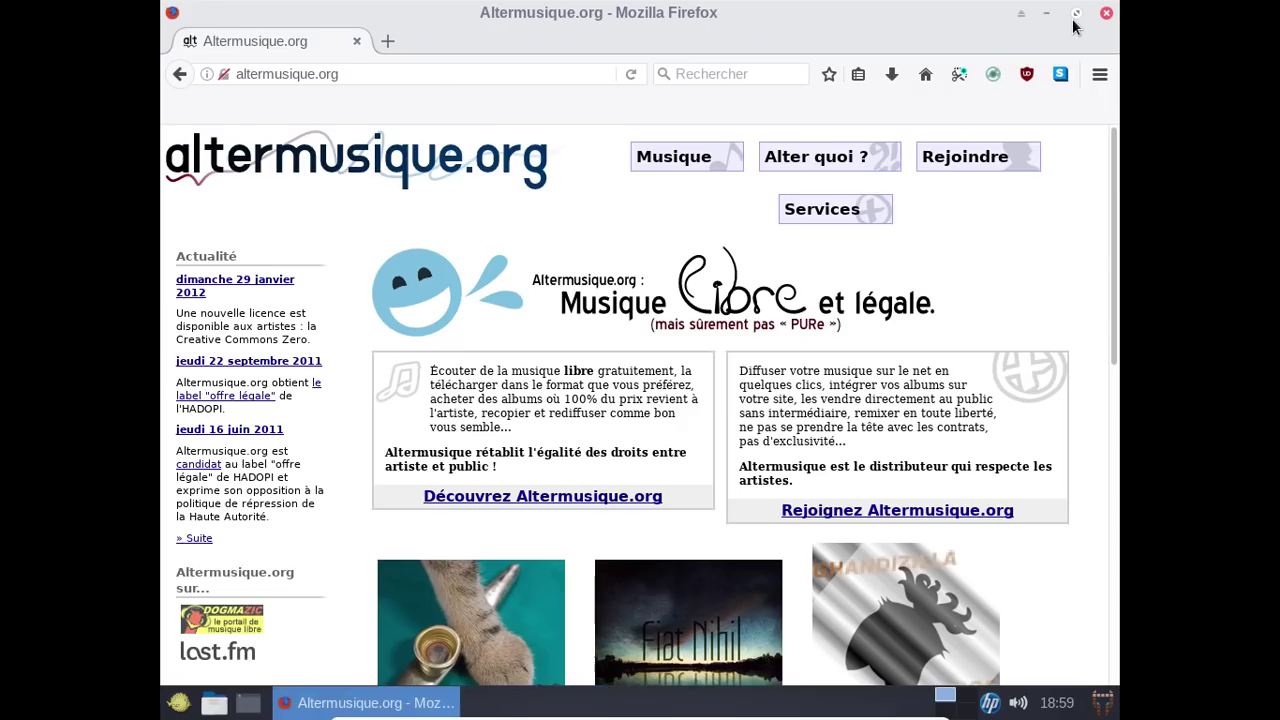
Request the Ghandizilla: Defends! full album as 'Basse qualité - MP3', then launch the file manager
{"action": "scroll", "coordinate": [975, 493], "scroll_direction": "down", "scroll_amount": 4}
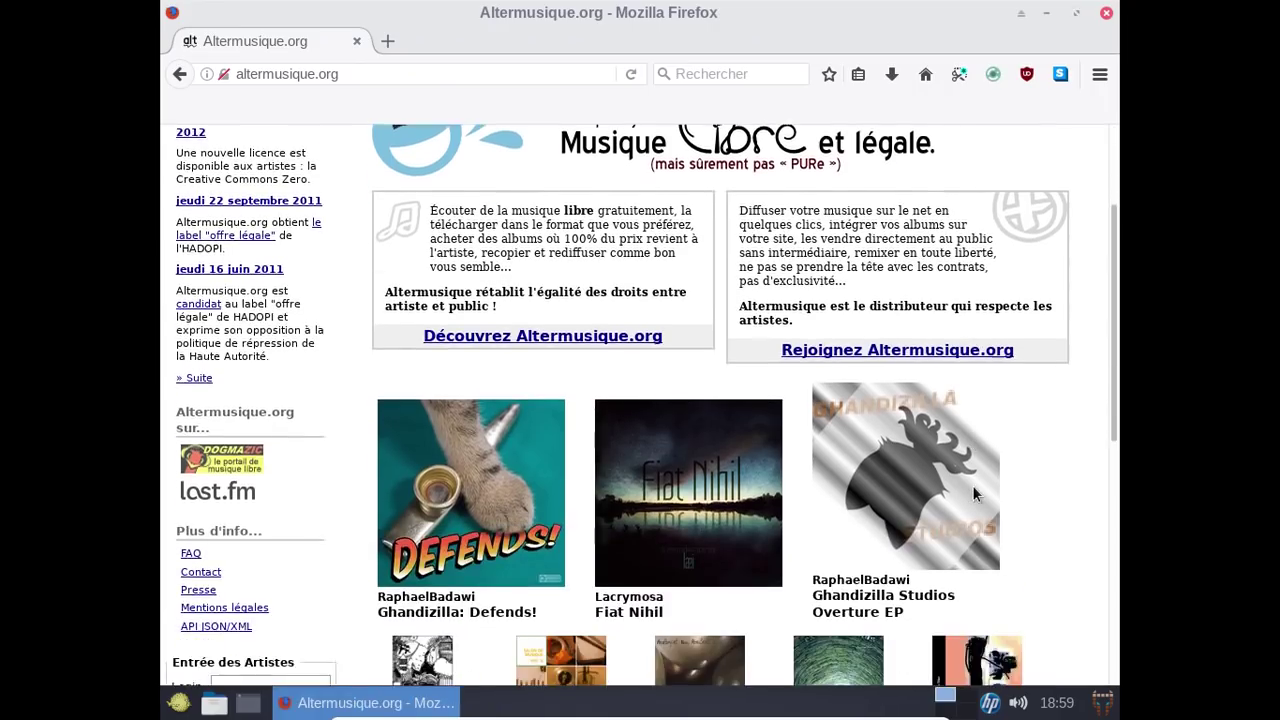
{"action": "left_click", "coordinate": [489, 513]}
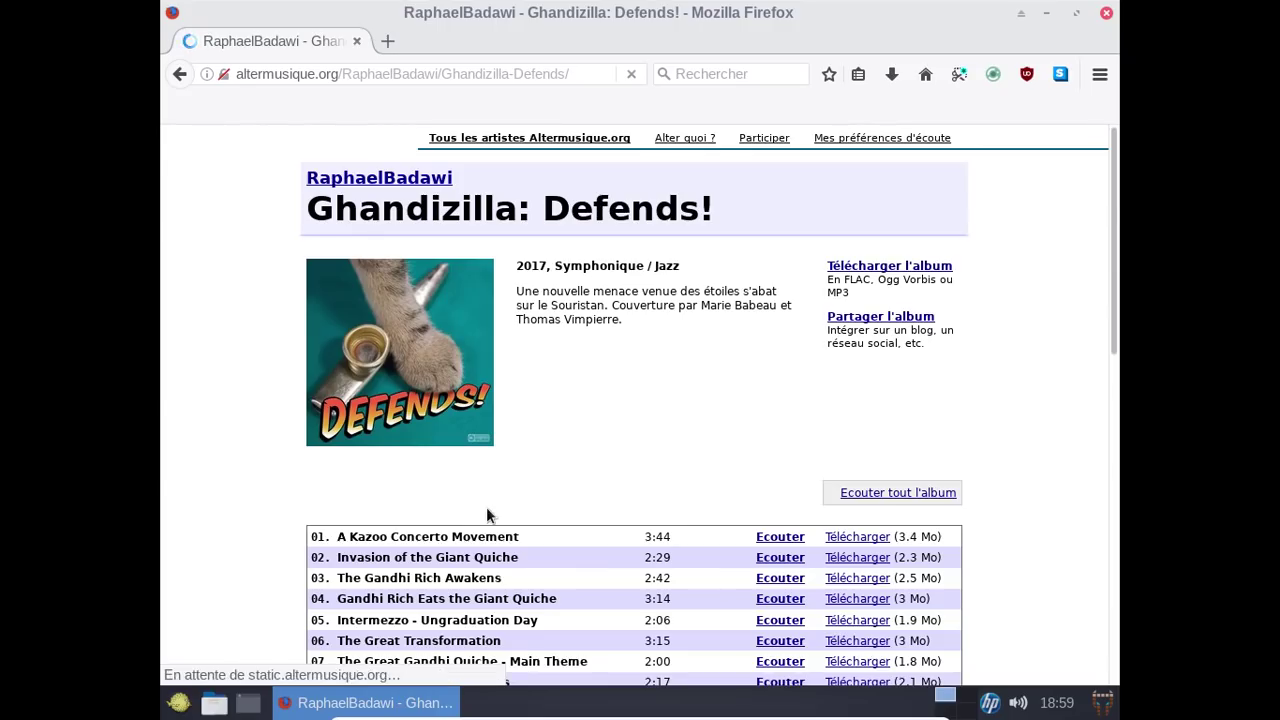
{"action": "scroll", "coordinate": [594, 558], "scroll_direction": "down", "scroll_amount": 5}
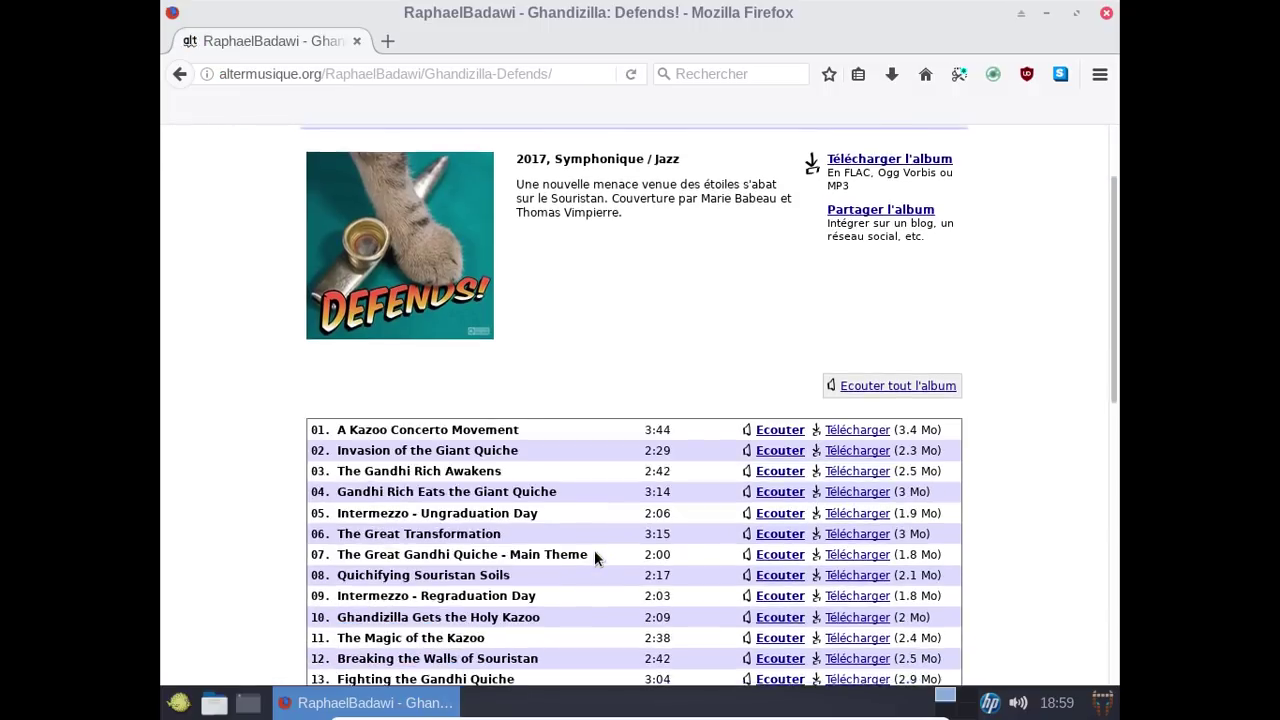
{"action": "scroll", "coordinate": [594, 558], "scroll_direction": "down", "scroll_amount": 4}
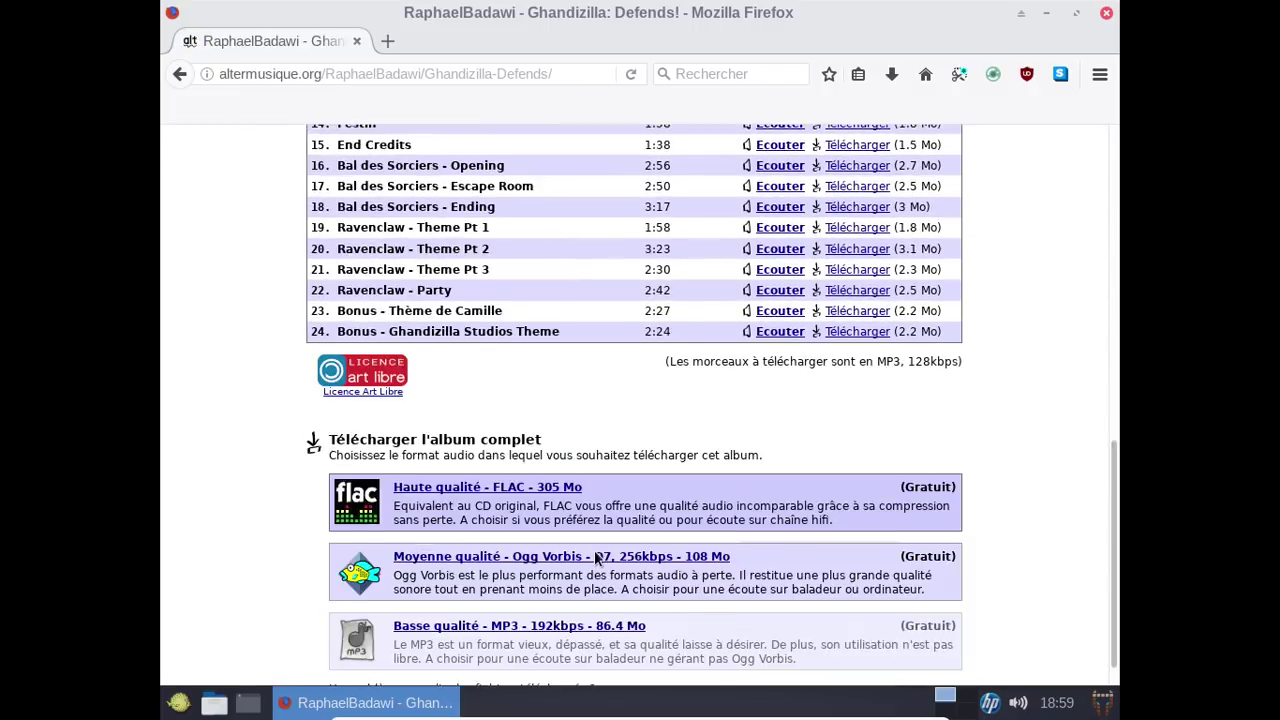
{"action": "left_click", "coordinate": [586, 592]}
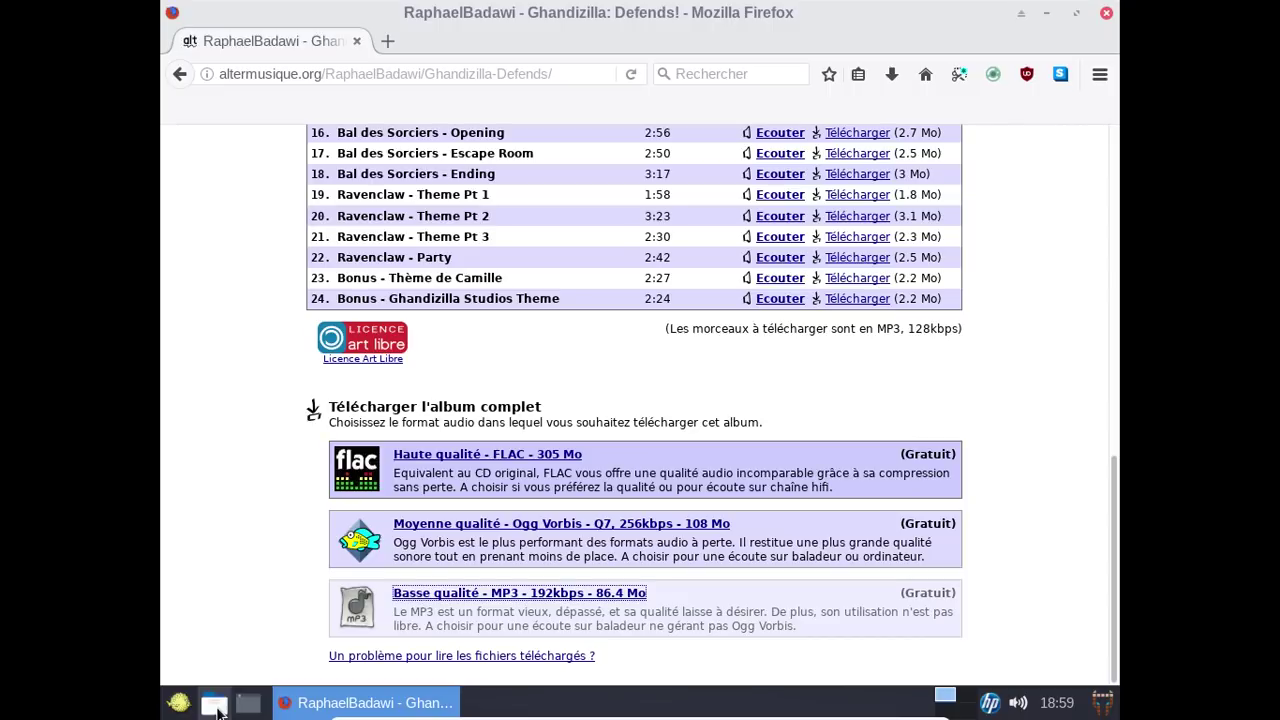
{"action": "left_click", "coordinate": [215, 705]}
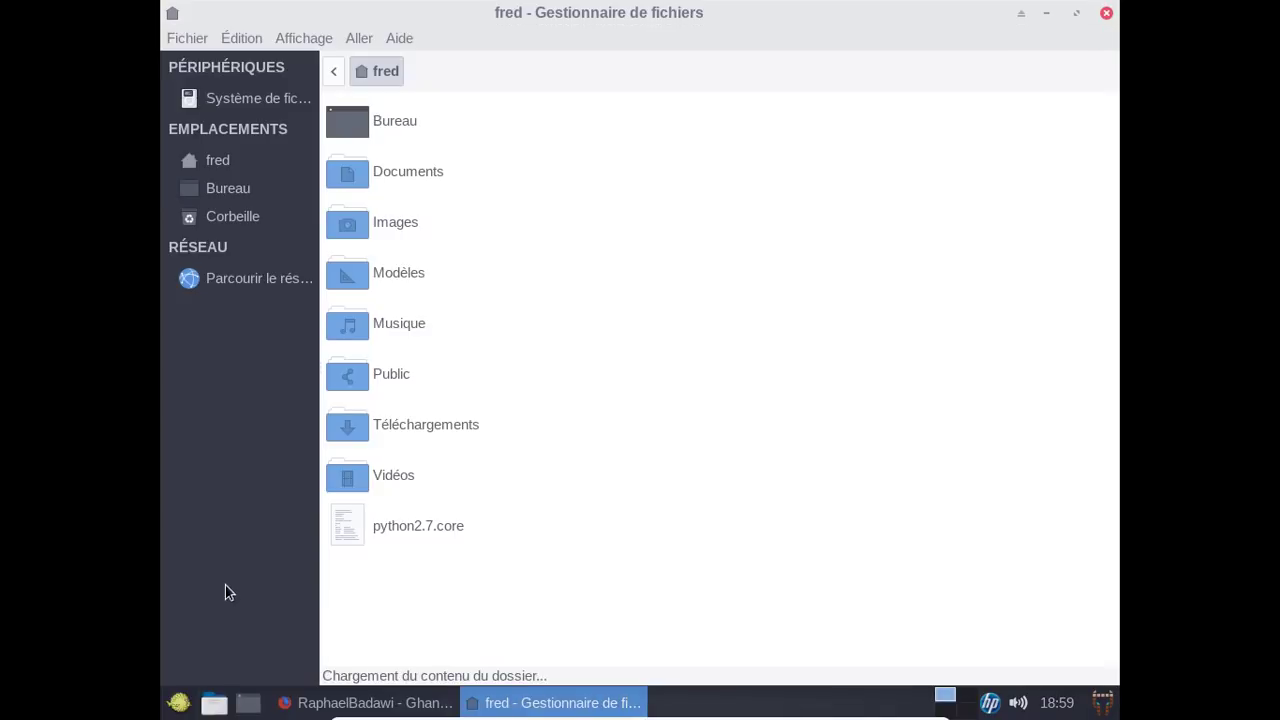
Browse from Système de fichiers into /mnt/sd0i and shrink the Thunar window
{"action": "left_click", "coordinate": [227, 105]}
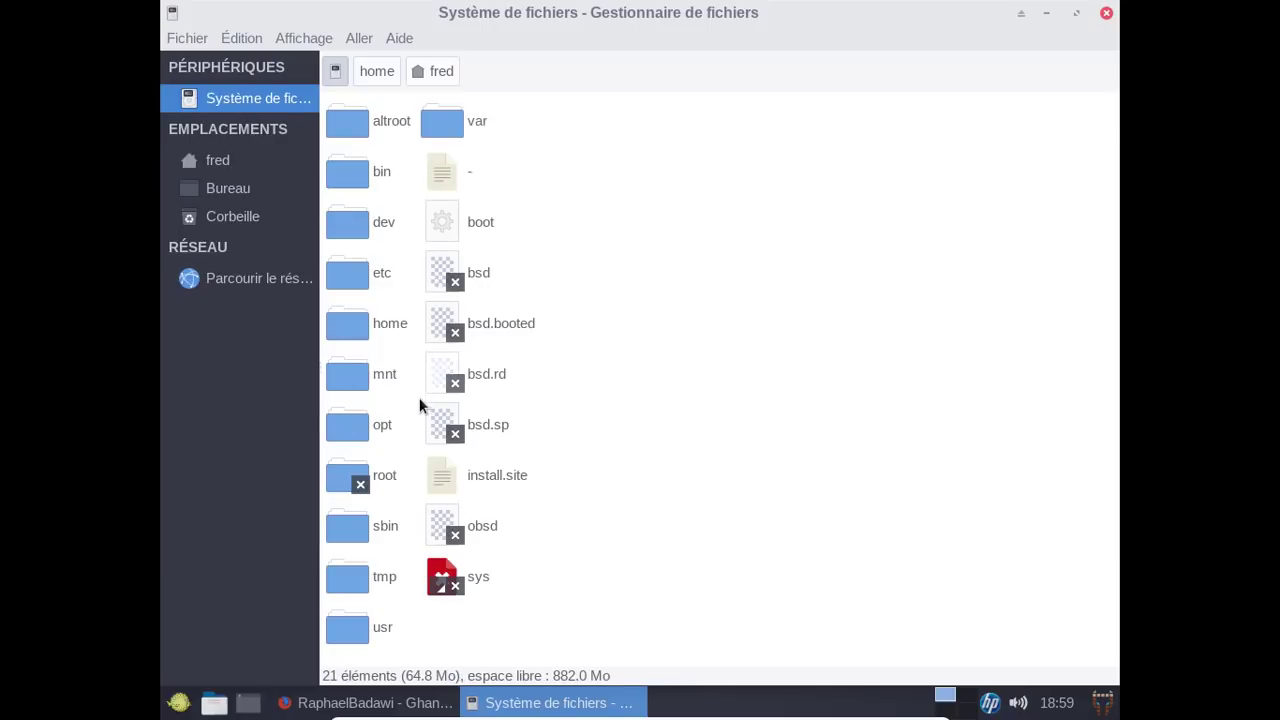
{"action": "left_click", "coordinate": [351, 376]}
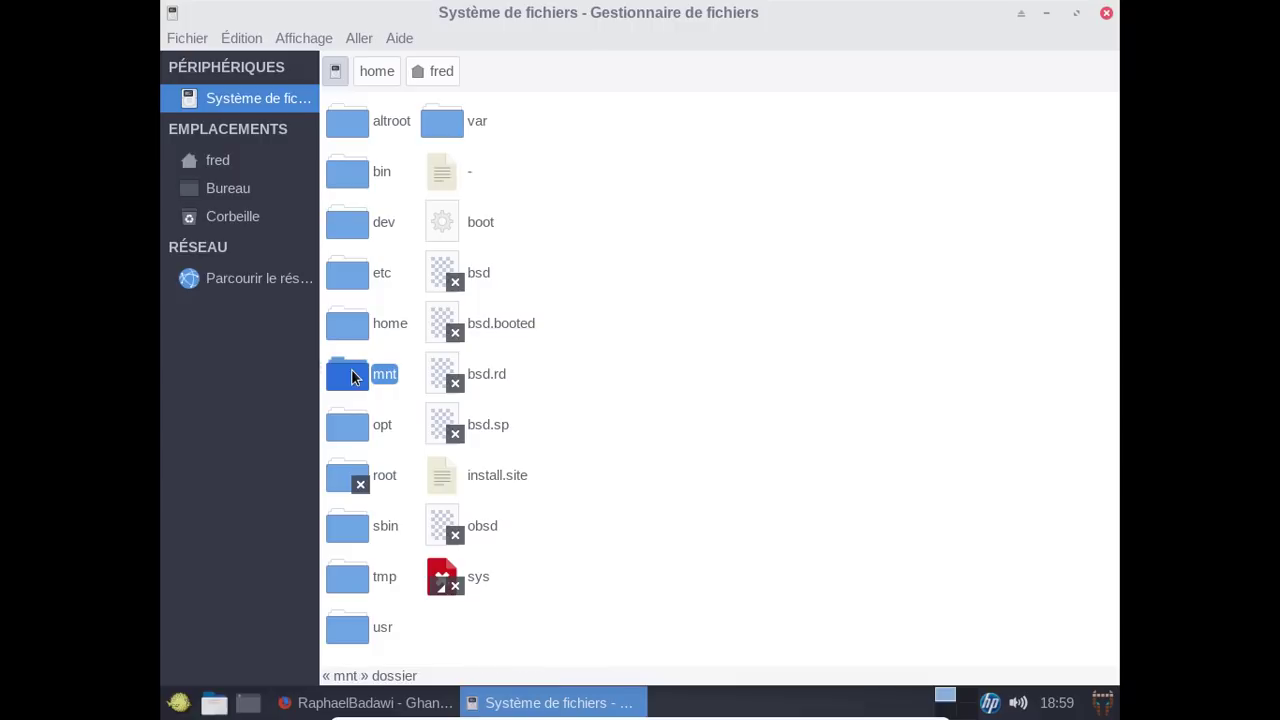
{"action": "double_click", "coordinate": [351, 376]}
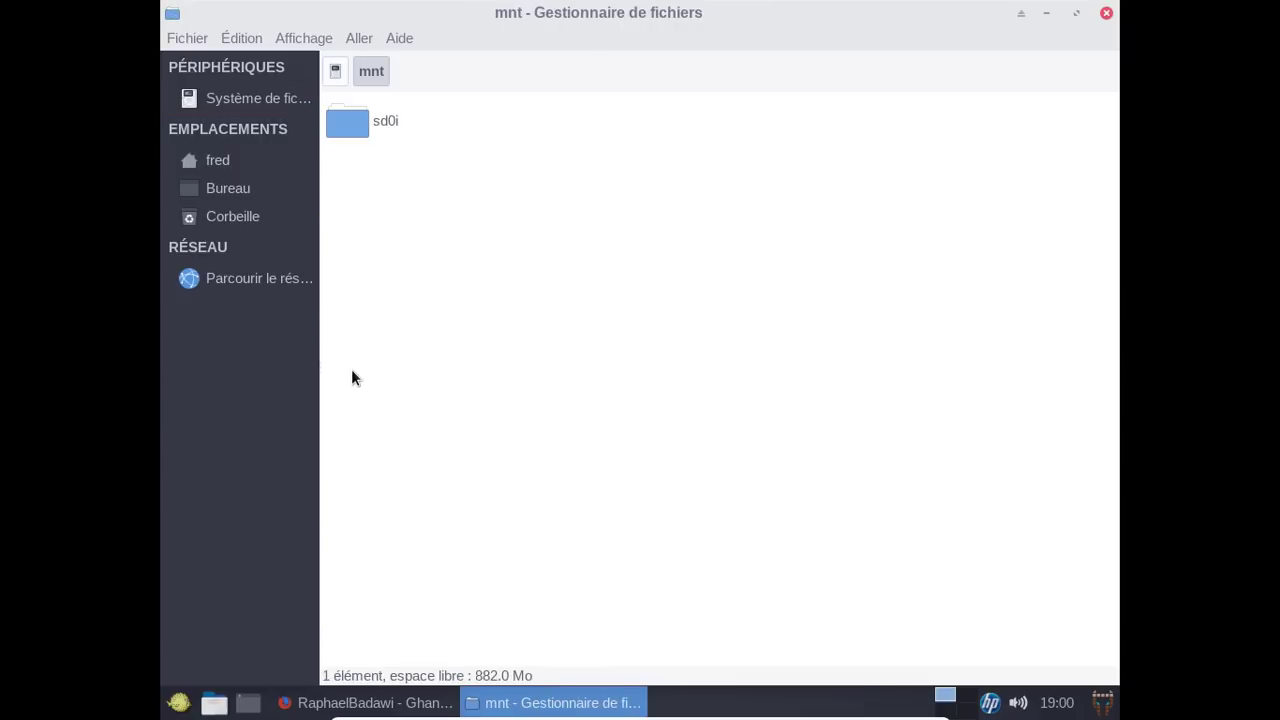
{"action": "double_click", "coordinate": [343, 124]}
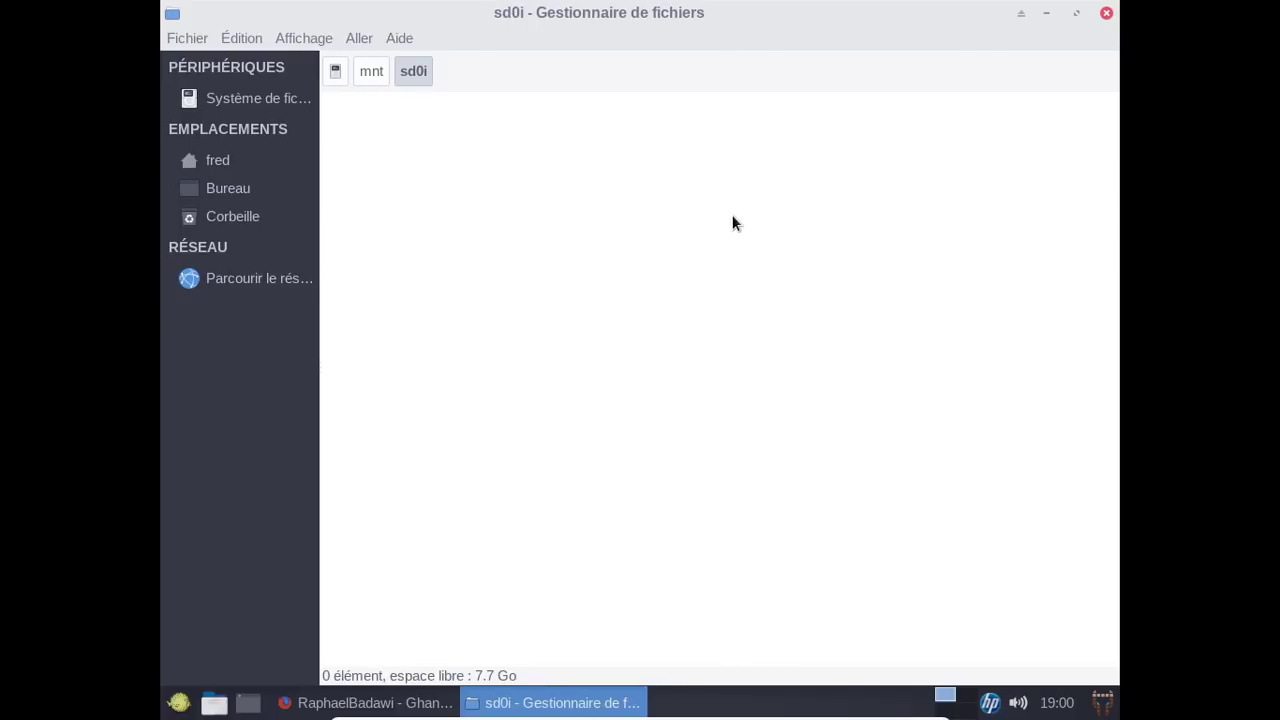
{"action": "left_click", "coordinate": [1075, 14]}
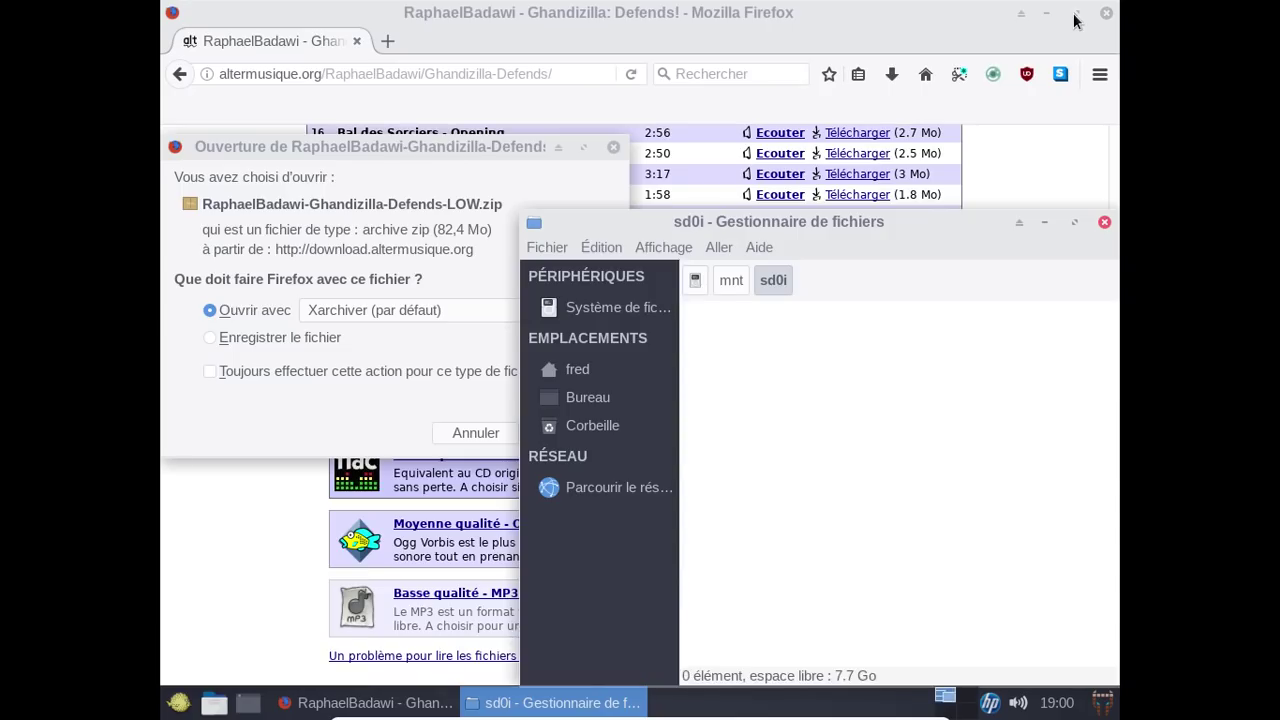
Save RaphaelBadawi-Ghandizilla-Defends-LOW.zip into Téléchargements, always saving zip files this way
{"action": "left_click", "coordinate": [1075, 20]}
{"action": "scroll", "coordinate": [760, 250], "scroll_direction": "up", "scroll_amount": 1}
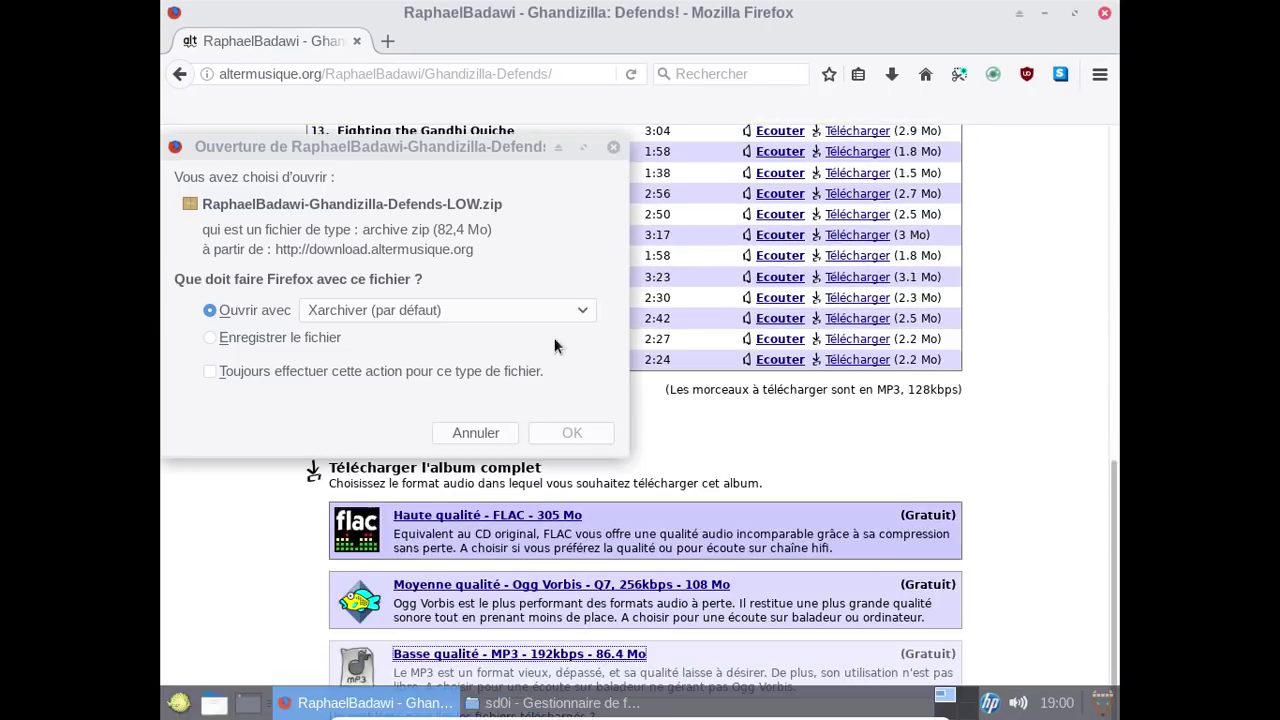
{"action": "left_click", "coordinate": [318, 341]}
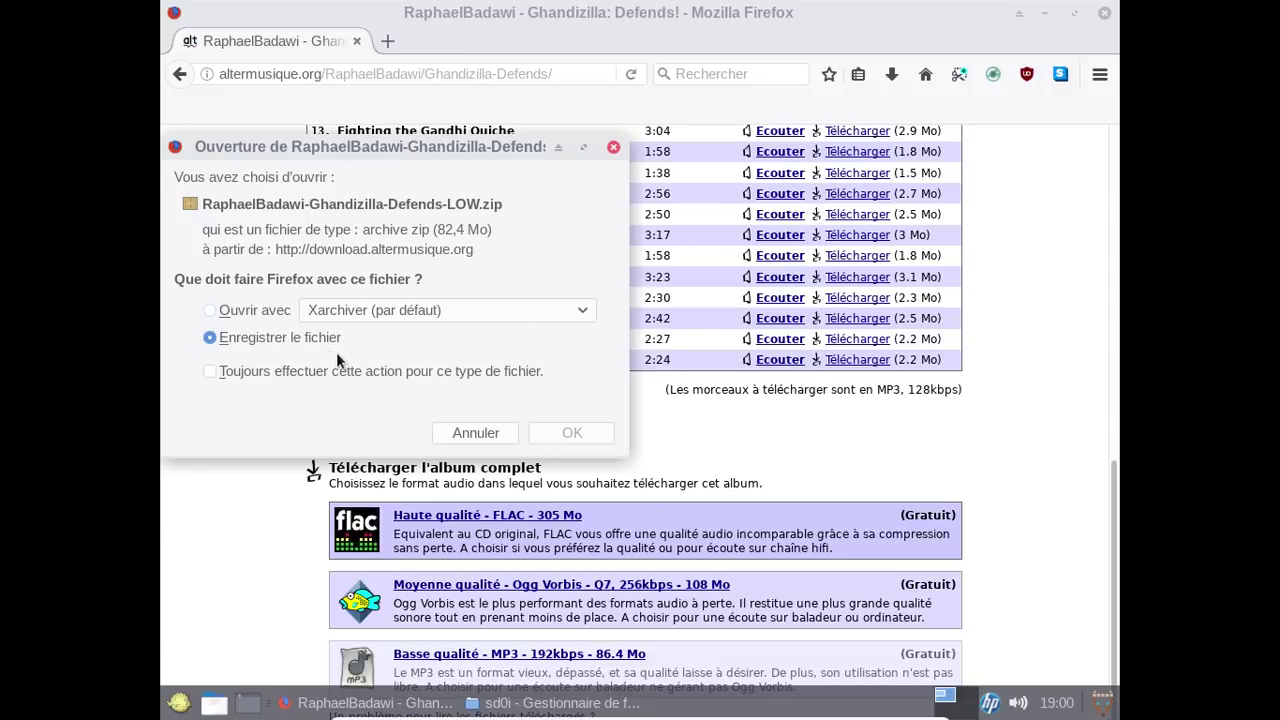
{"action": "left_click", "coordinate": [430, 374]}
{"action": "left_click", "coordinate": [577, 468]}
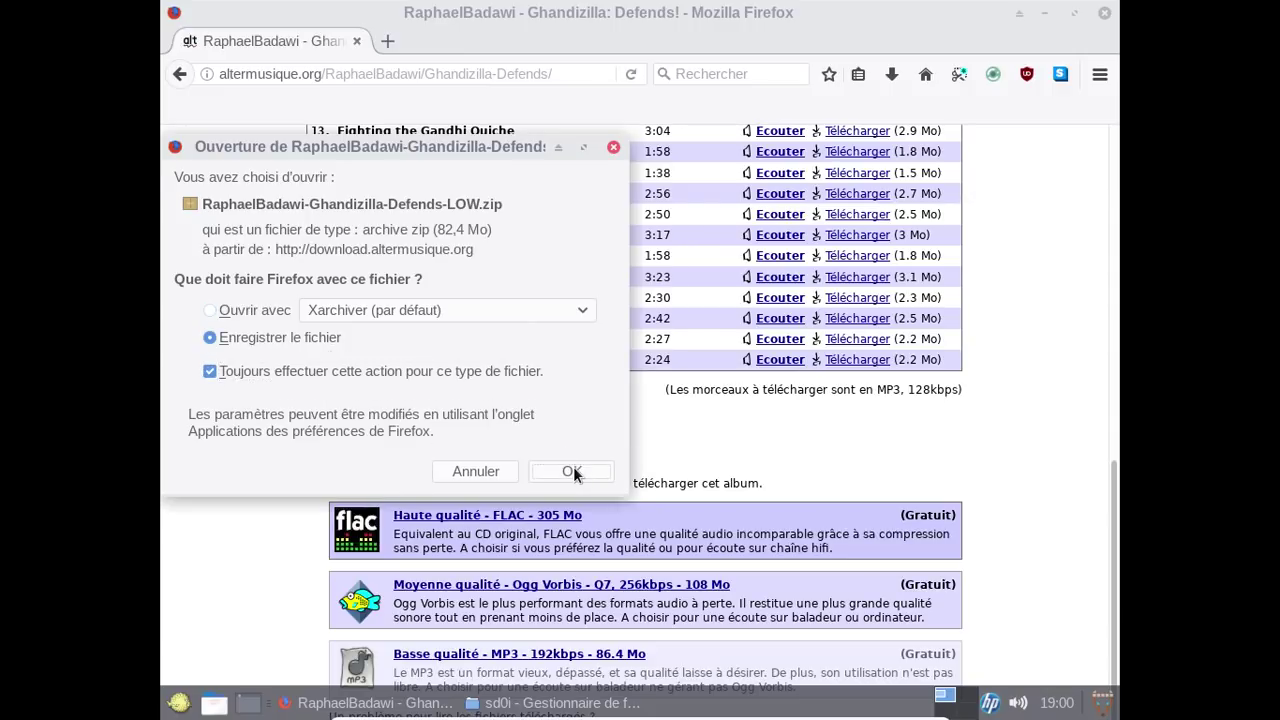
{"action": "left_click", "coordinate": [573, 470]}
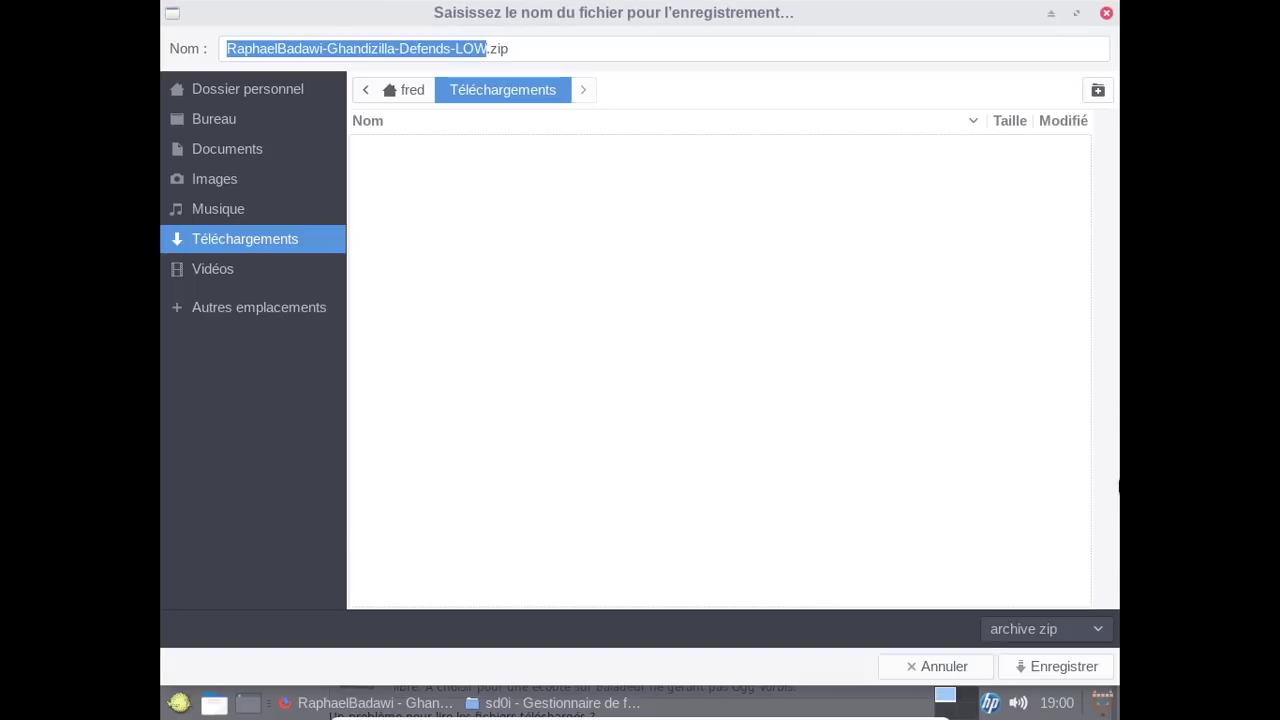
{"action": "left_click", "coordinate": [1068, 666]}
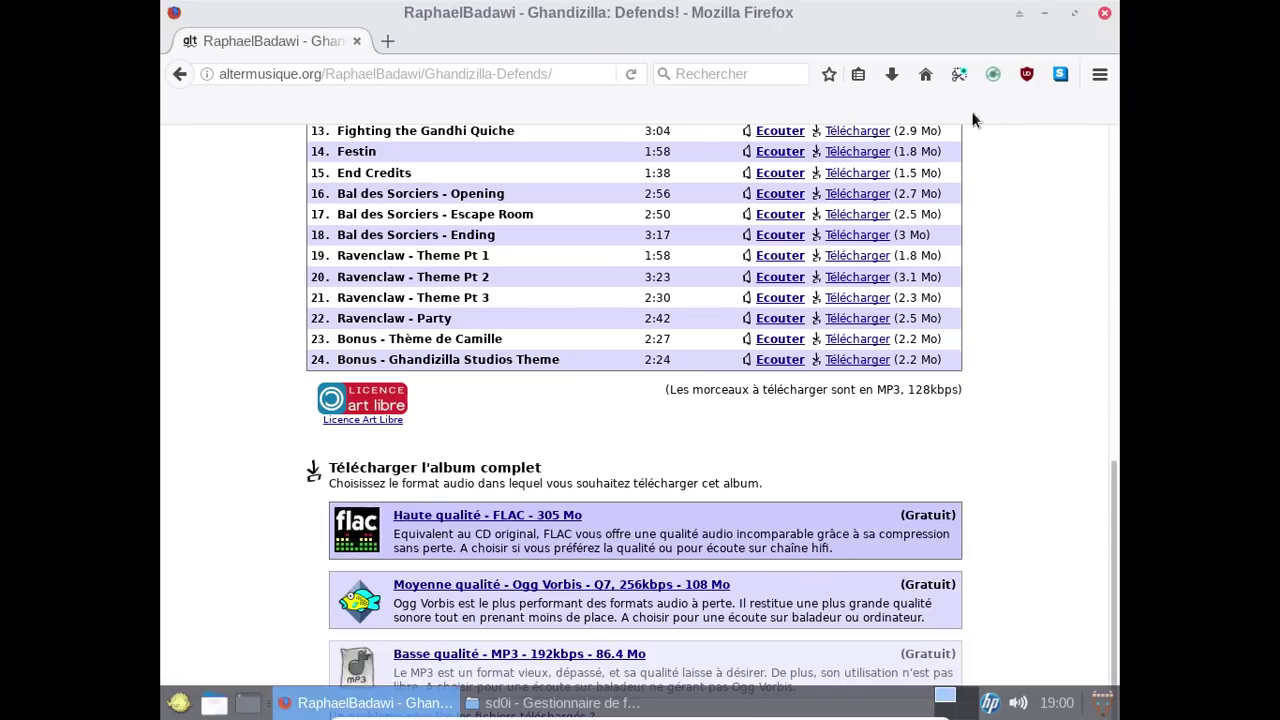
Minimise Firefox and the sd0i window, then capture the full desktop with the Accessoires screenshot tool
{"action": "left_click", "coordinate": [1045, 14]}
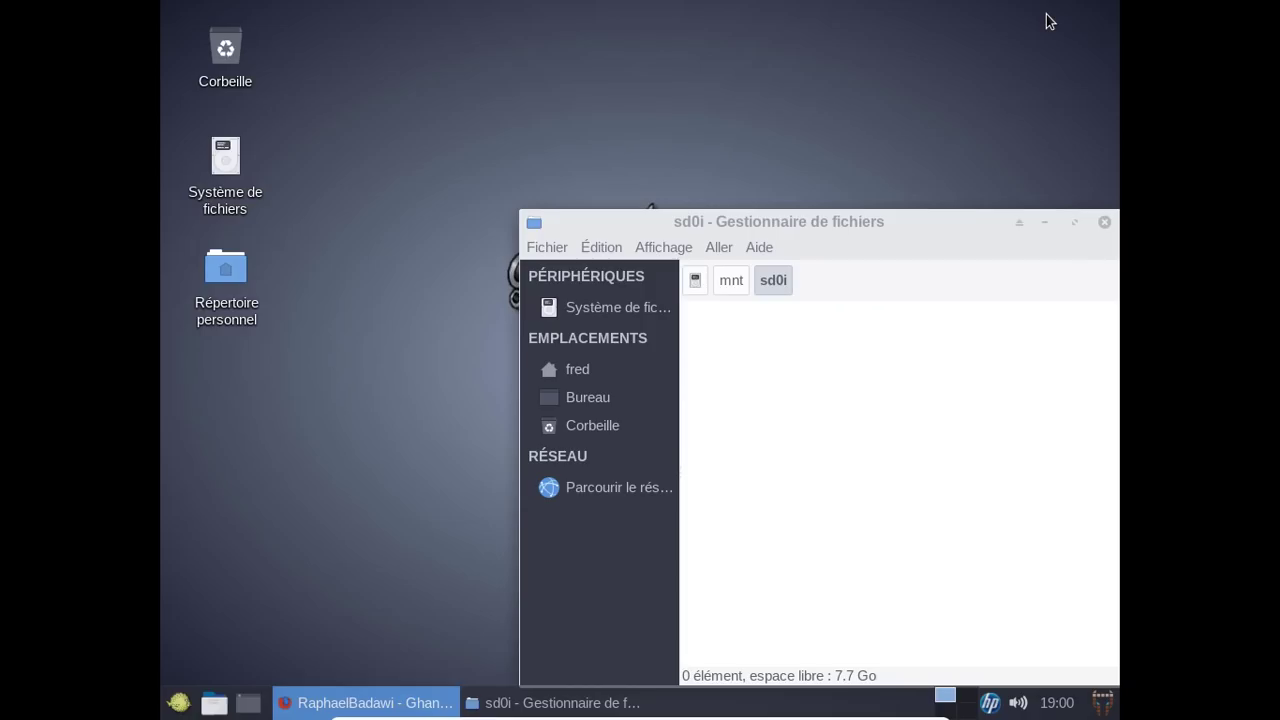
{"action": "left_click", "coordinate": [1044, 220]}
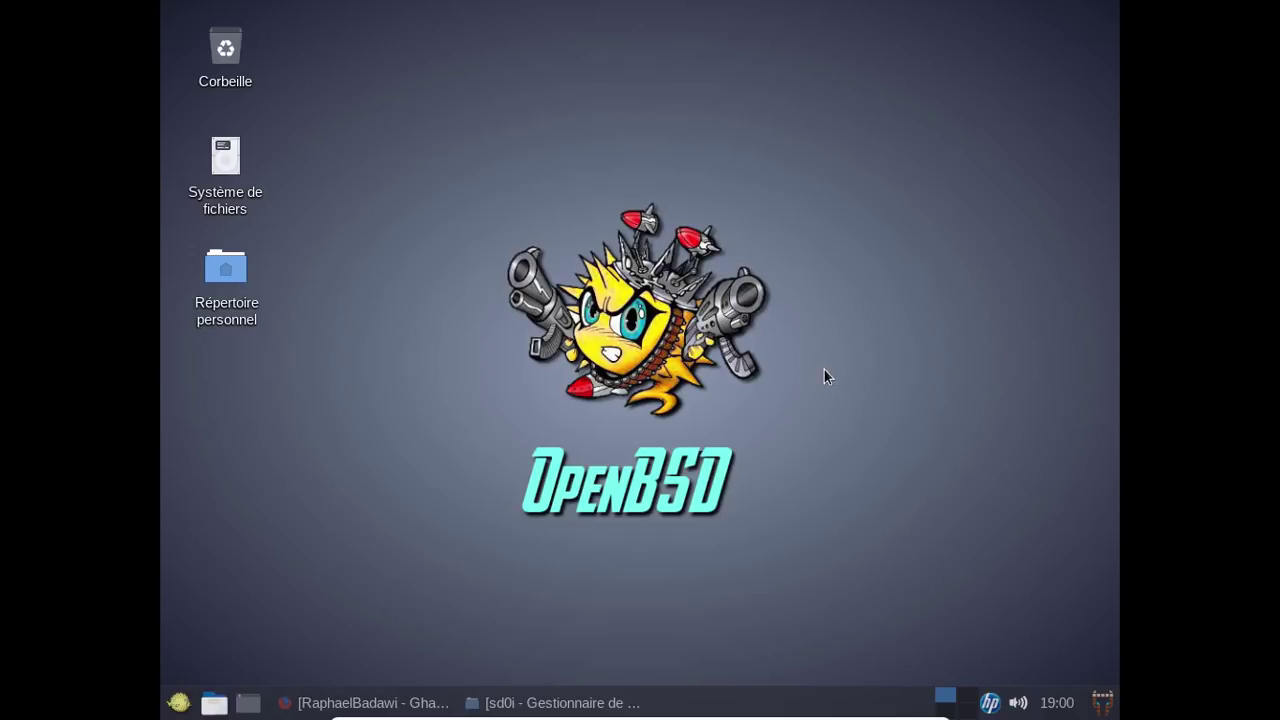
{"action": "left_click", "coordinate": [179, 702]}
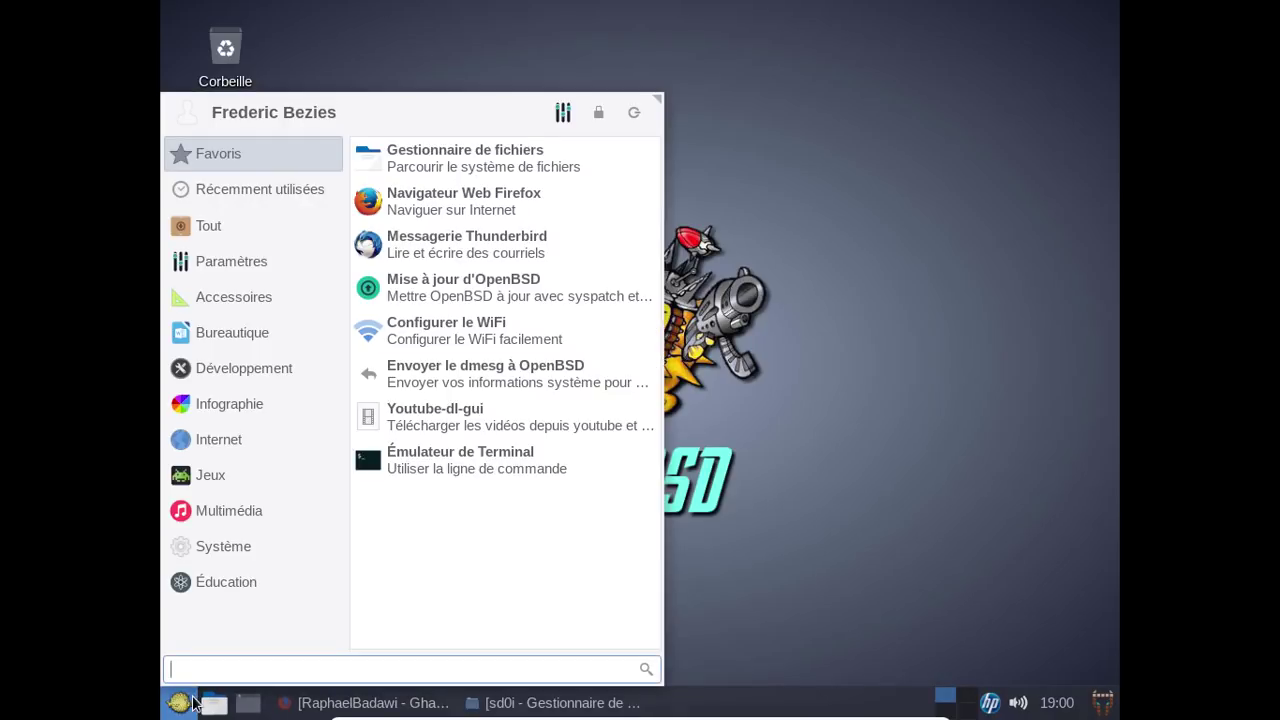
{"action": "left_click", "coordinate": [222, 286]}
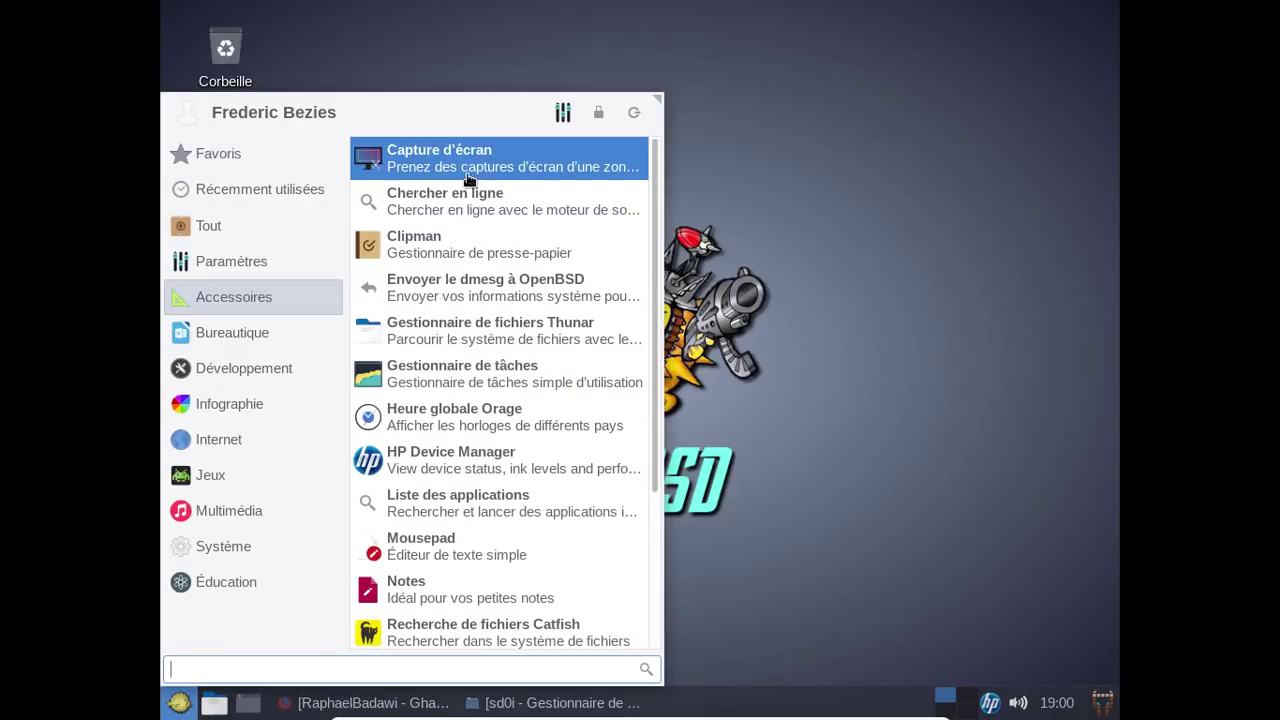
{"action": "left_click", "coordinate": [468, 179]}
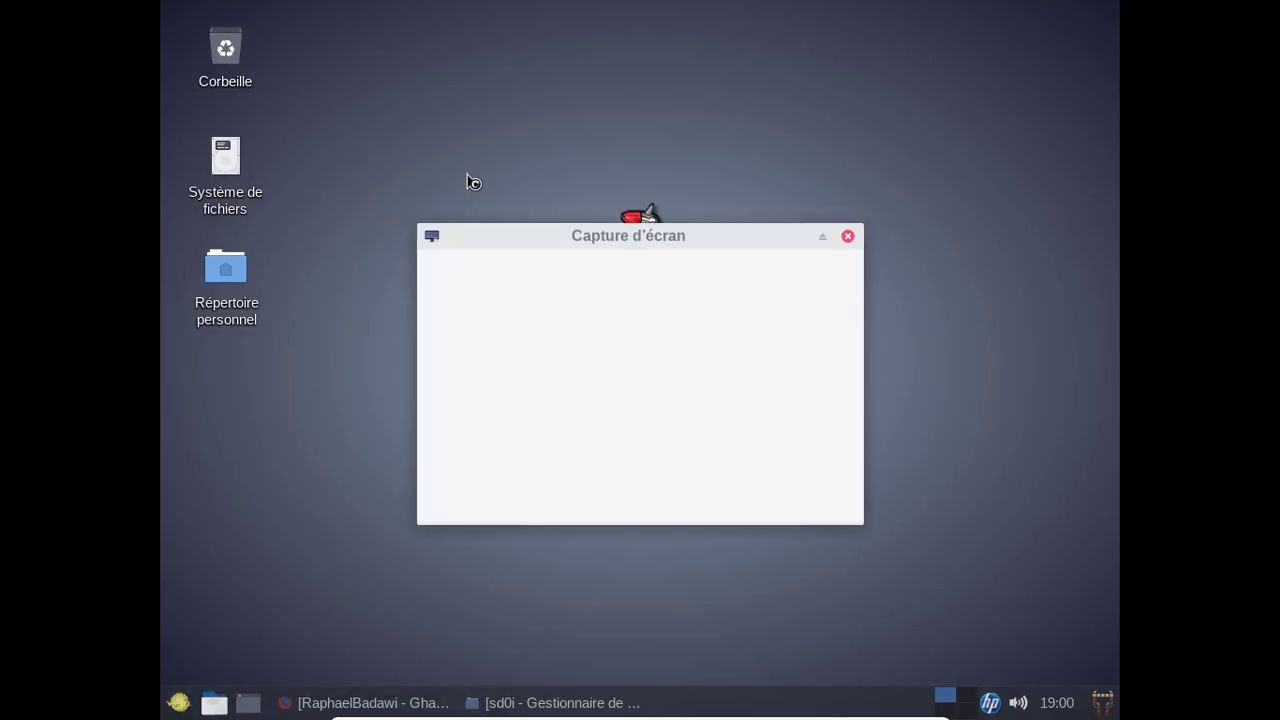
{"action": "left_click", "coordinate": [830, 500]}
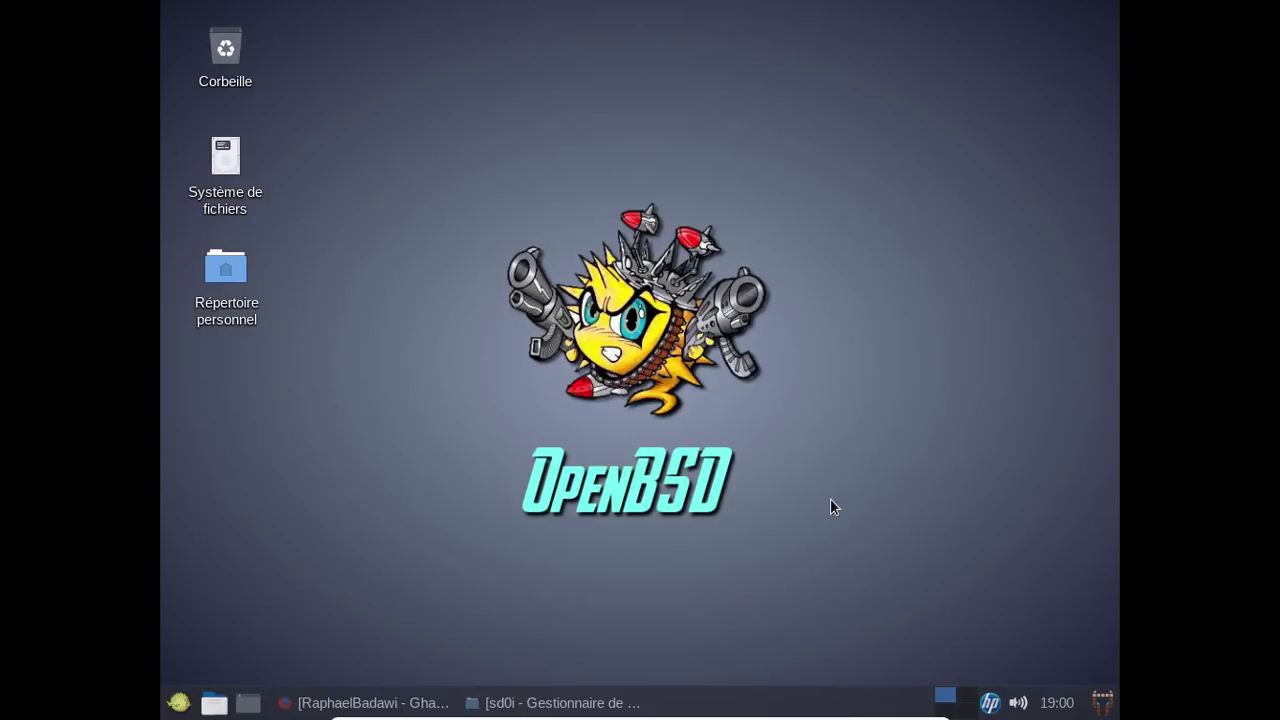
{"action": "left_click", "coordinate": [950, 511]}
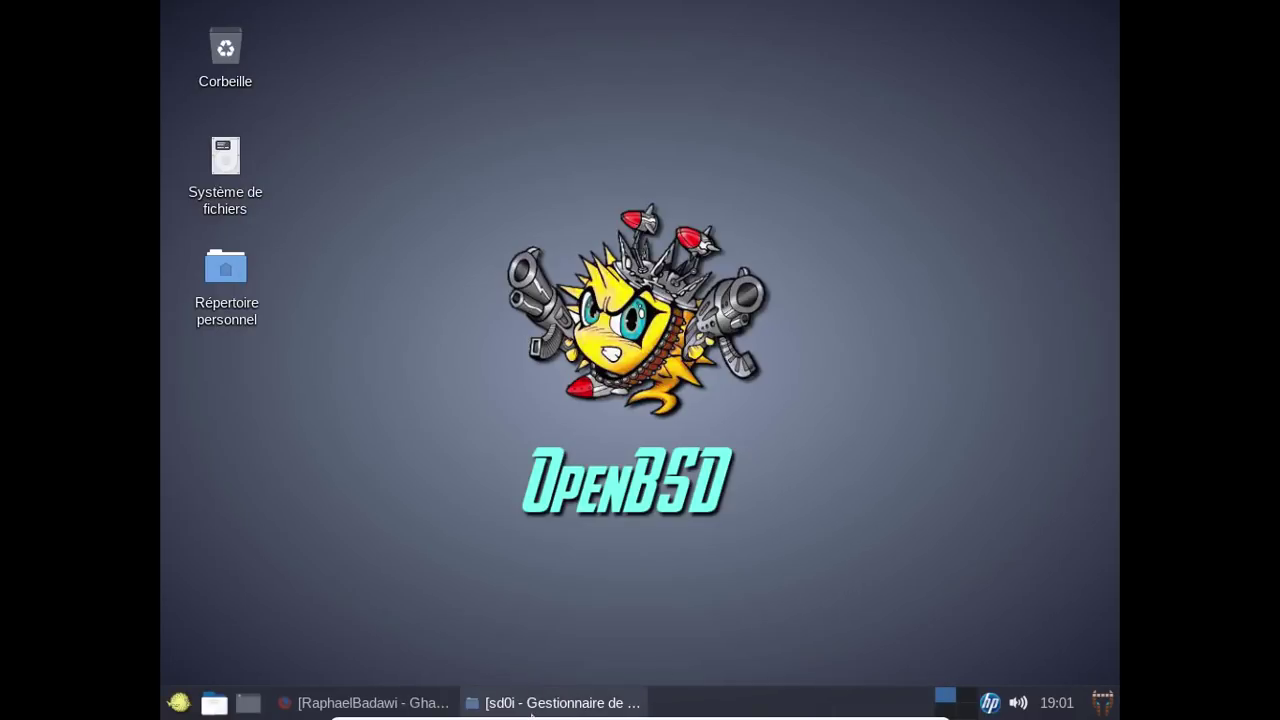
Restore the sd0i Thunar window and open a second tab showing the fred home folder
{"action": "left_click", "coordinate": [478, 702]}
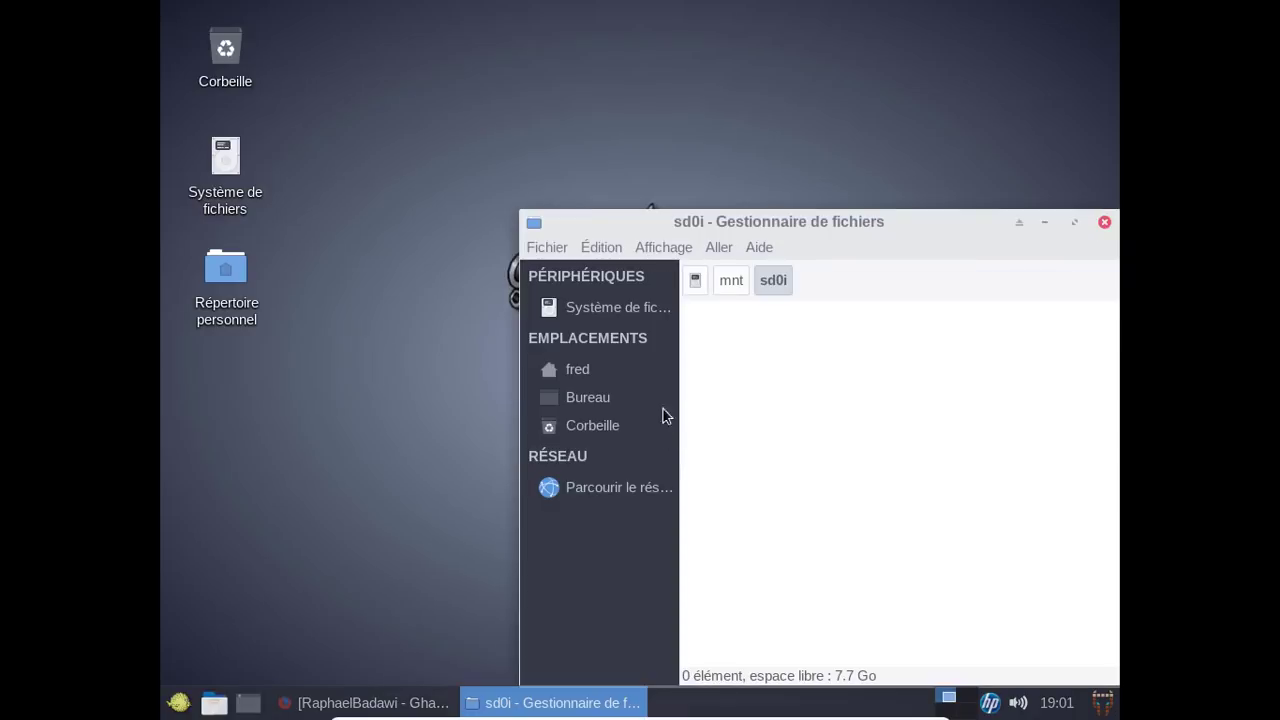
{"action": "key", "text": "ctrl+t"}
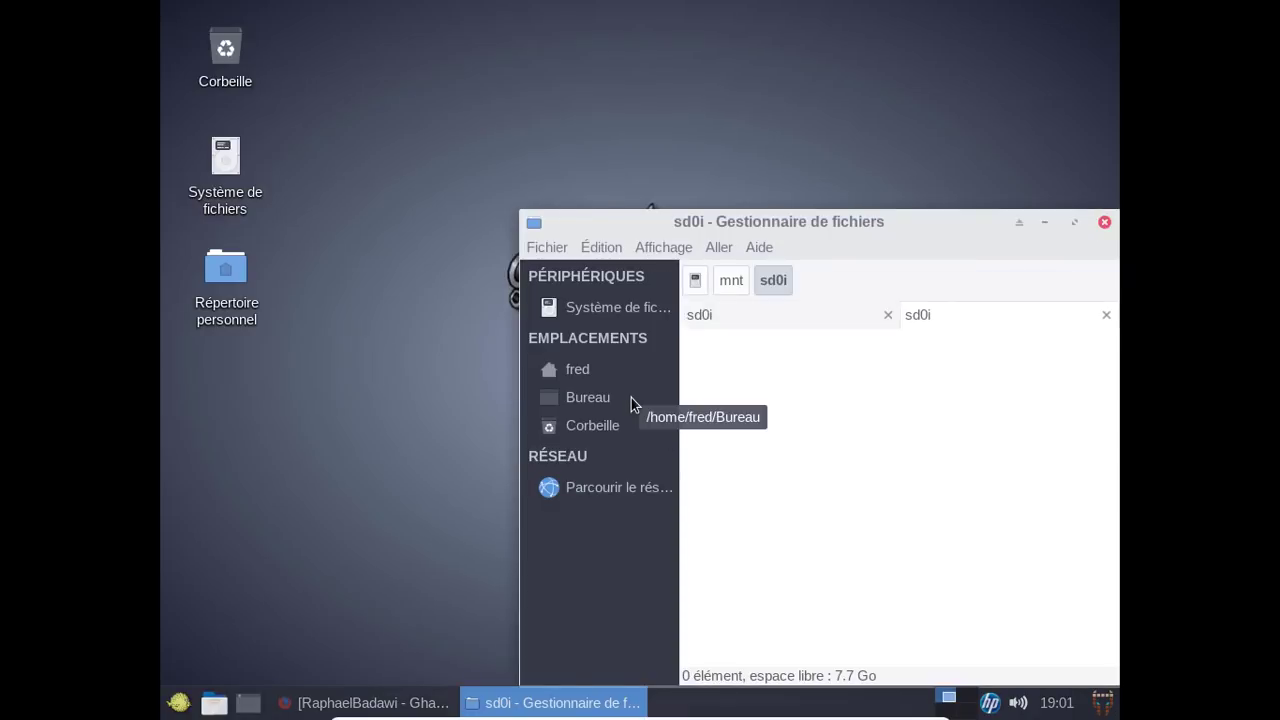
{"action": "left_click", "coordinate": [604, 397]}
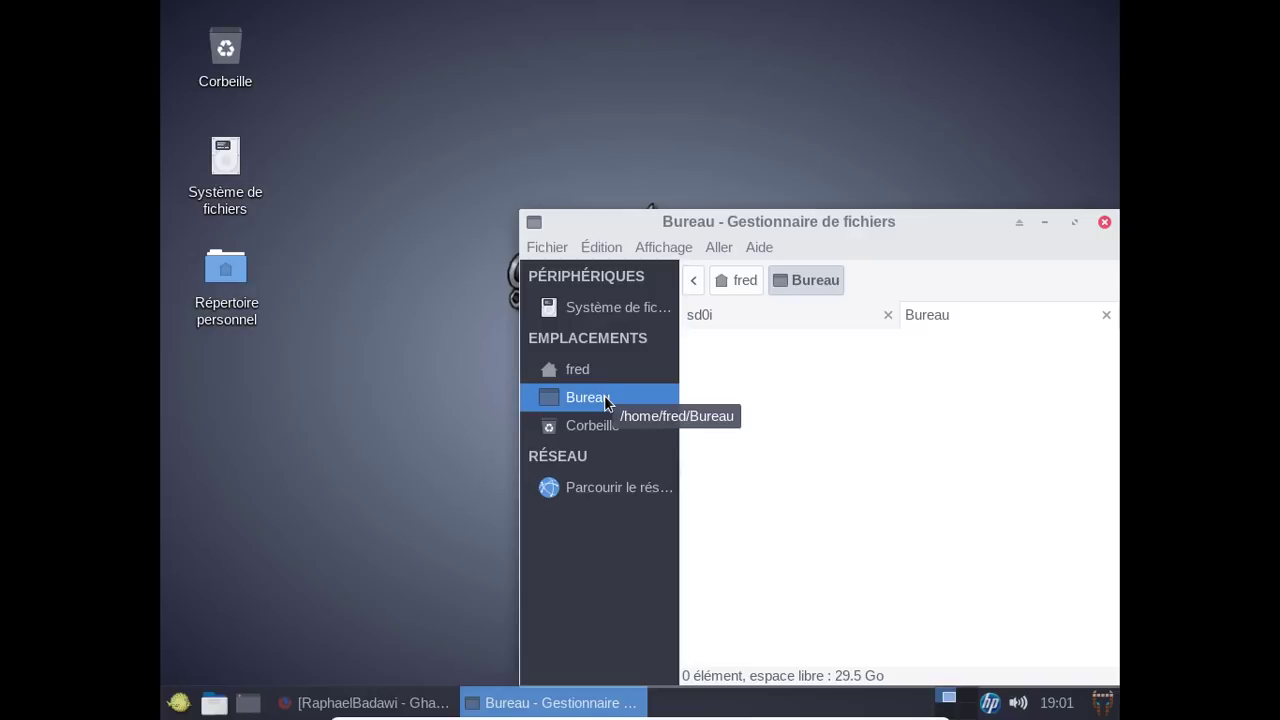
{"action": "left_click", "coordinate": [590, 378]}
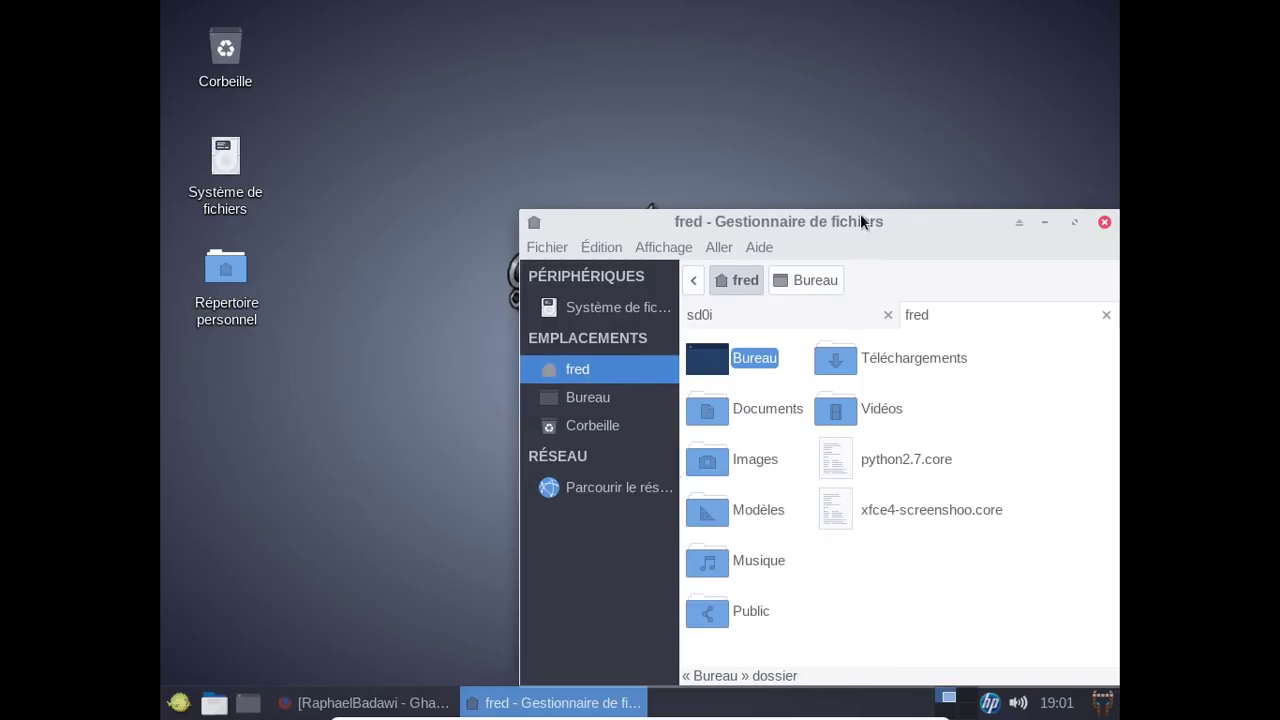
{"action": "left_click_drag", "start_coordinate": [860, 216], "coordinate": [675, 194]}
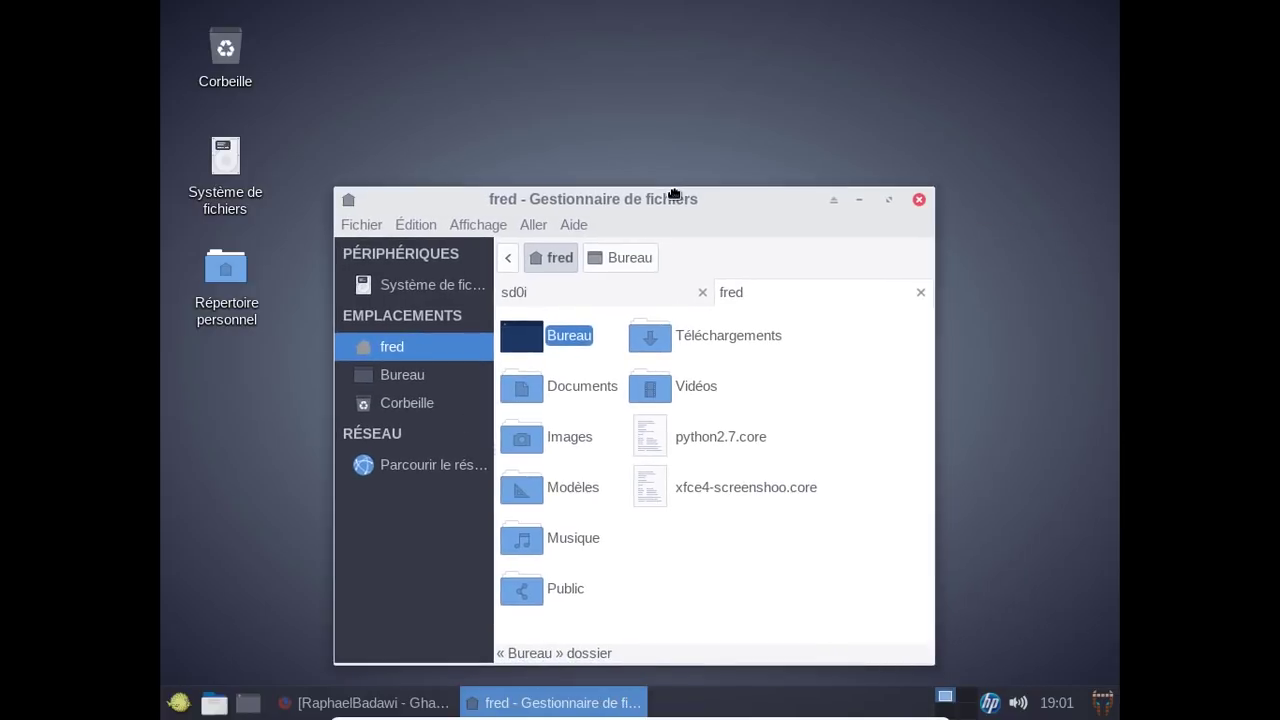
{"action": "double_click", "coordinate": [548, 445]}
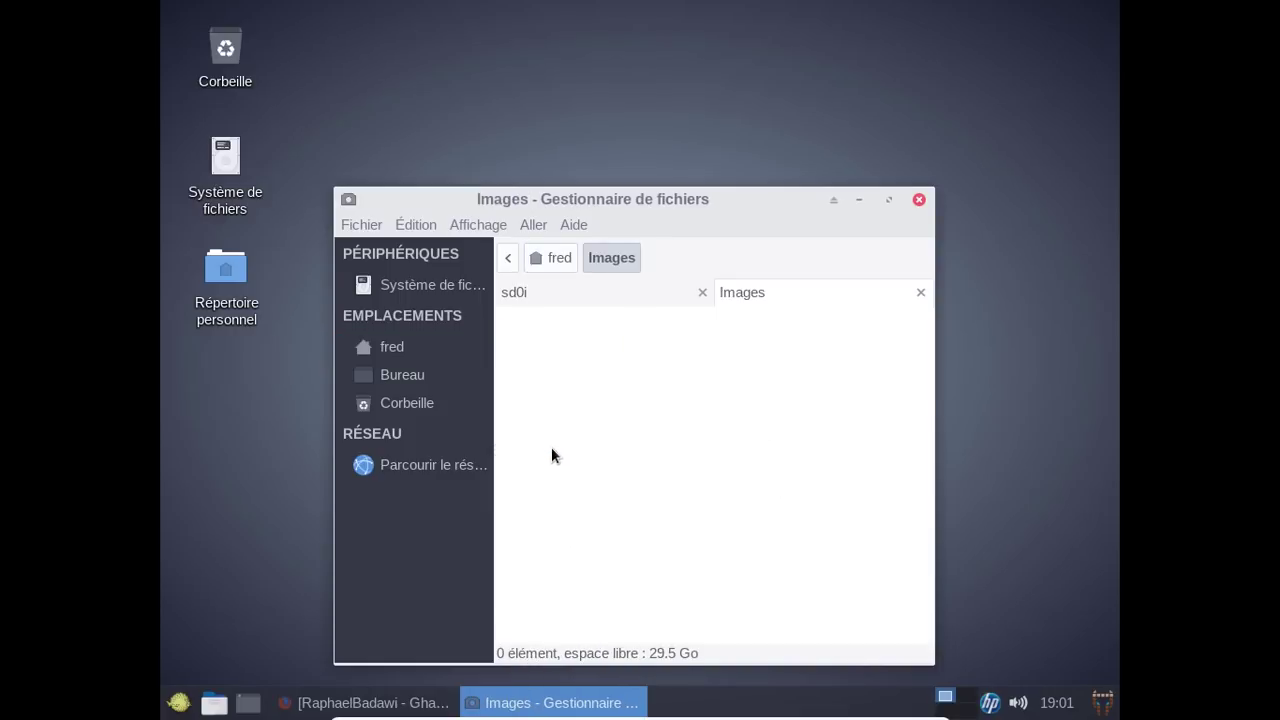
{"action": "left_click", "coordinate": [551, 265]}
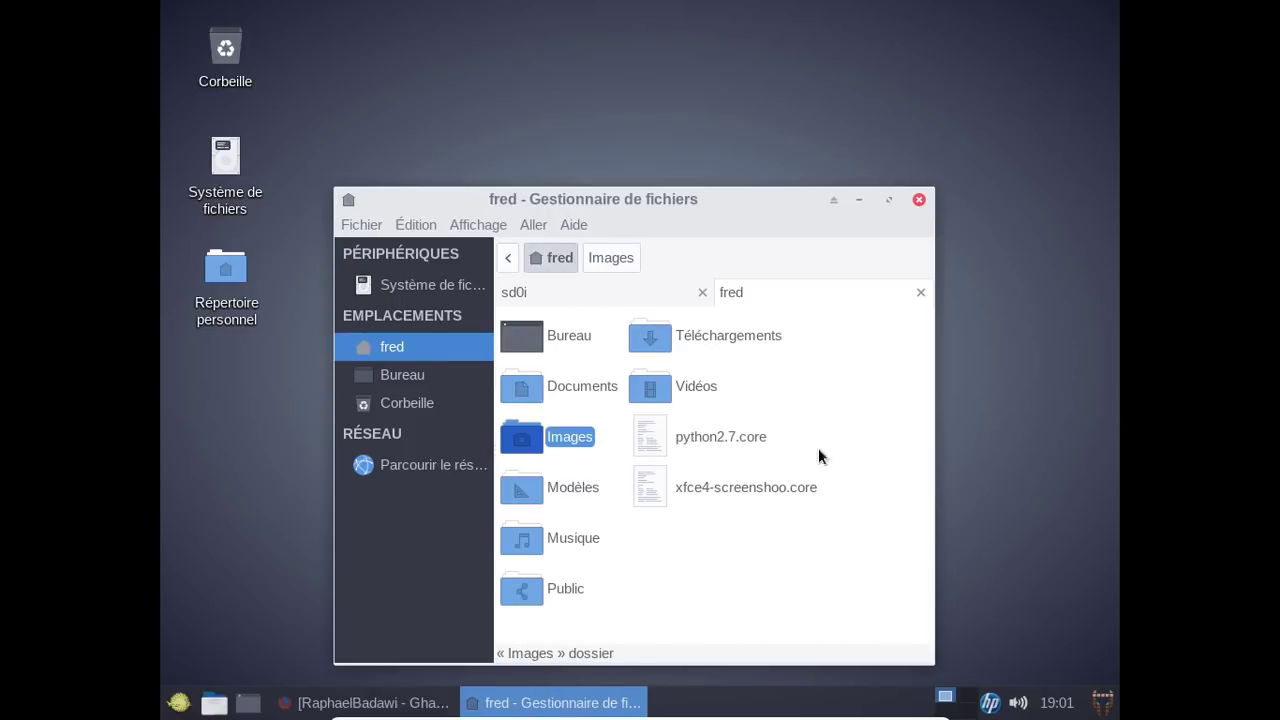
Permanently delete python2.7.core and xfce4-screenshoo.core with Shift+Delete
{"action": "left_click_drag", "start_coordinate": [818, 449], "coordinate": [731, 514]}
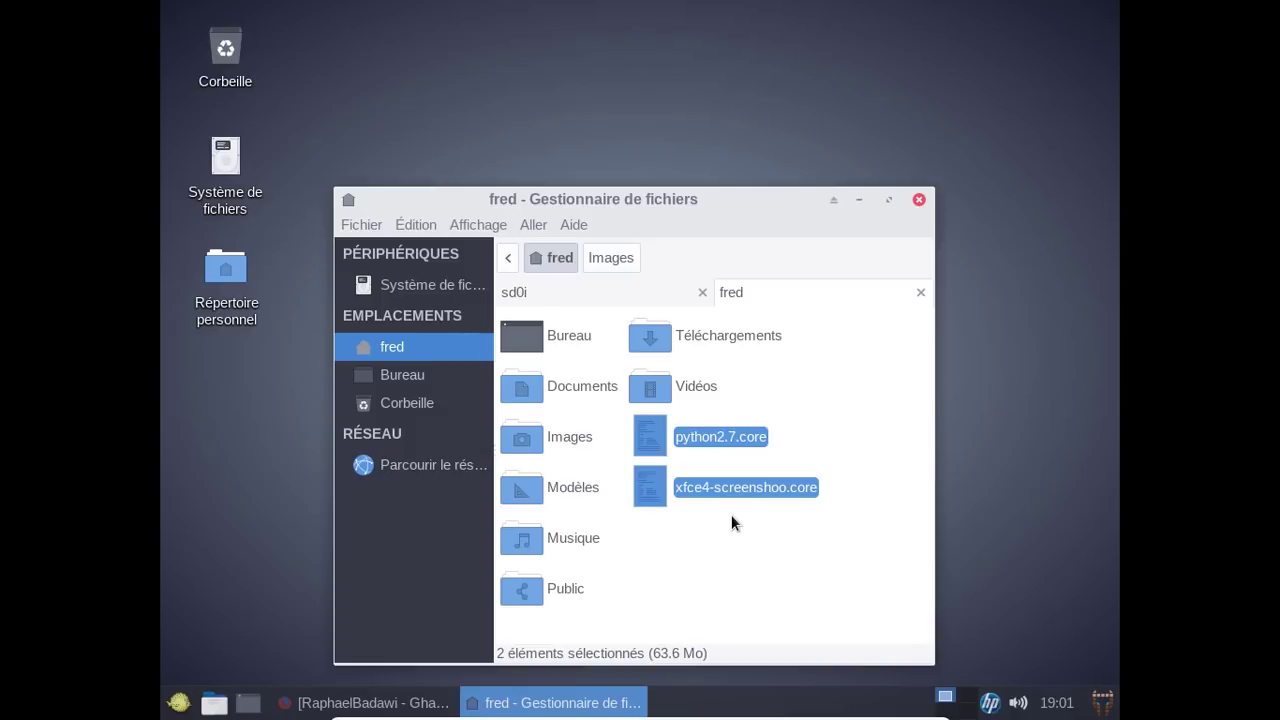
{"action": "key", "text": "shift+Delete"}
{"action": "key", "text": "Return"}
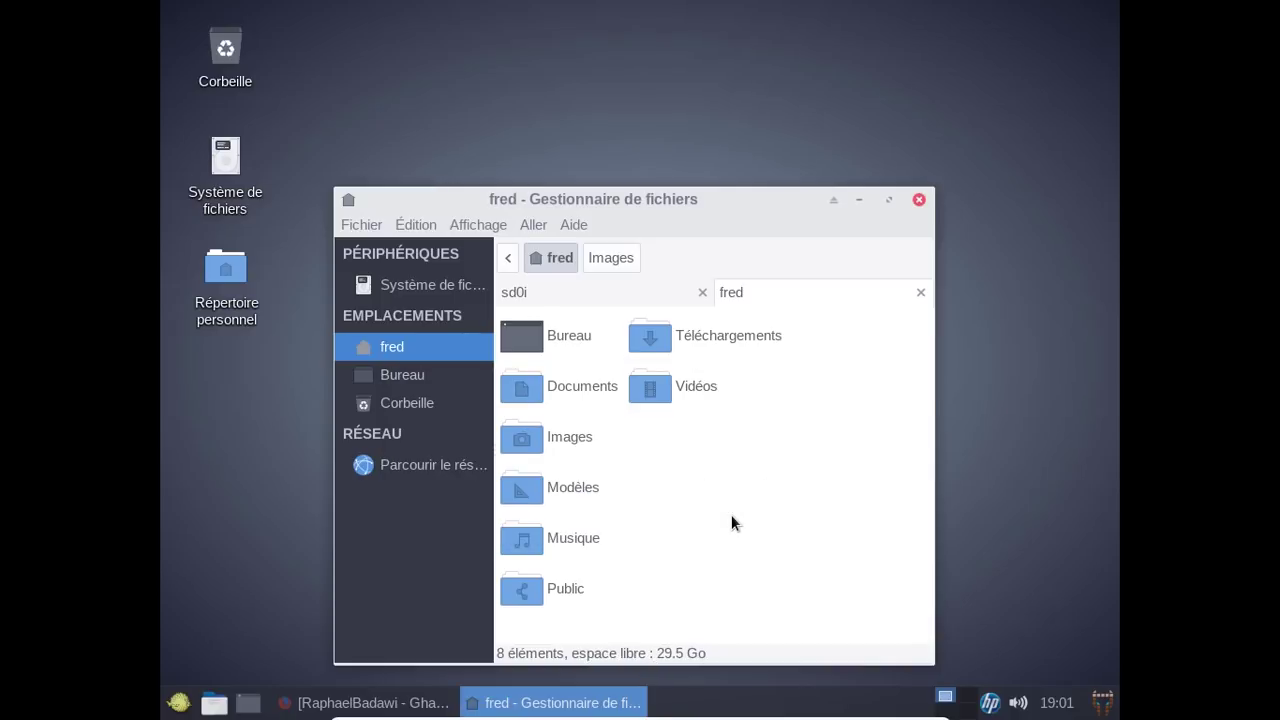
Take a full-screen capture with Accessoires > Capture d'écran, confirming with Valider
{"action": "left_click", "coordinate": [178, 703]}
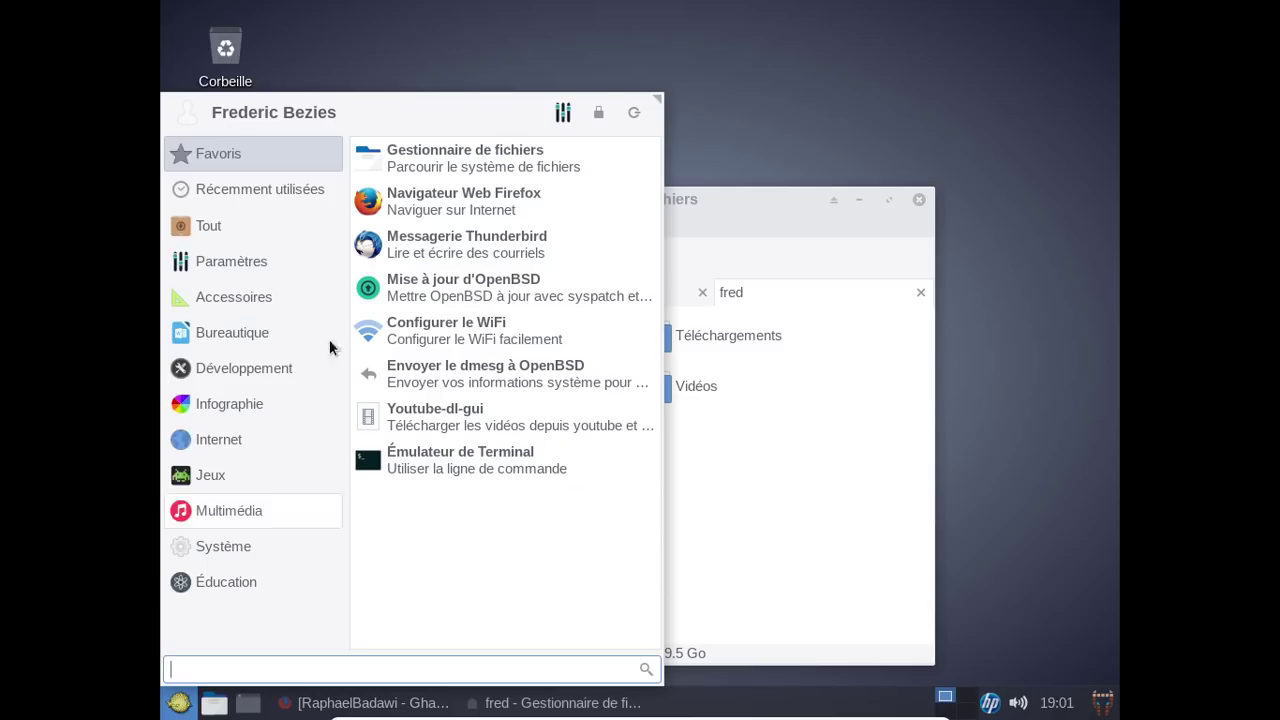
{"action": "left_click", "coordinate": [253, 290]}
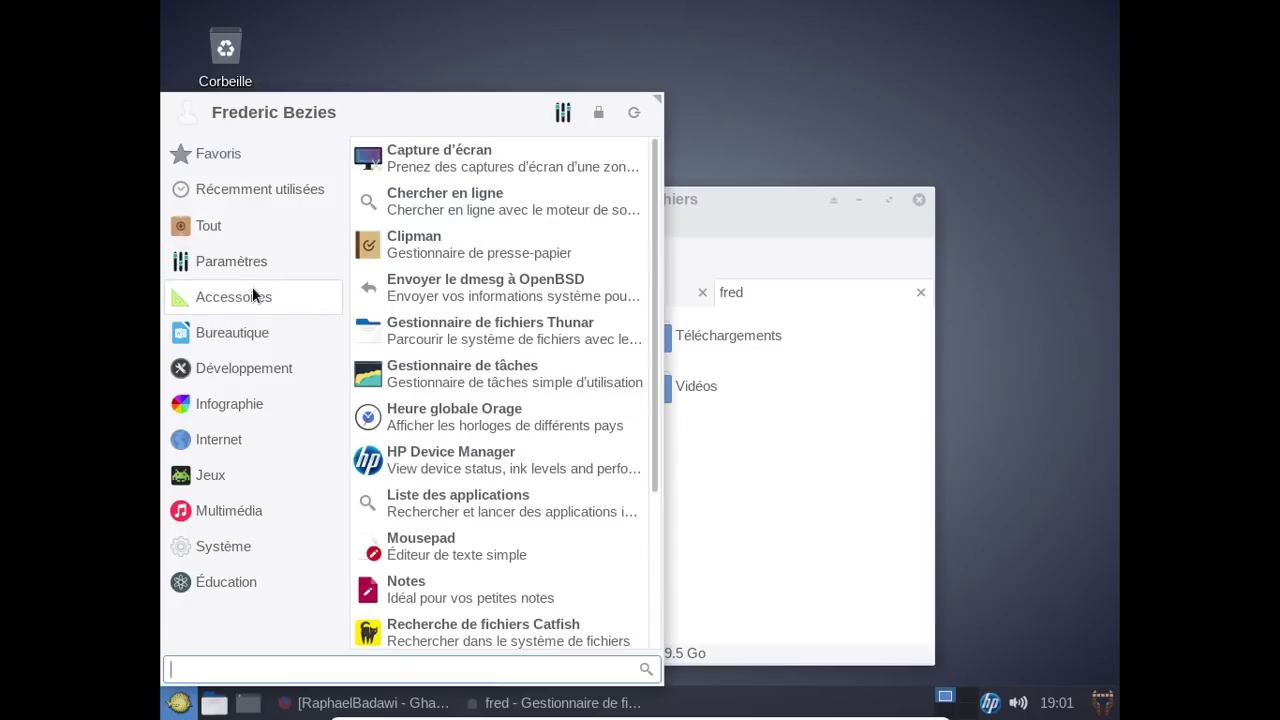
{"action": "left_click", "coordinate": [477, 160]}
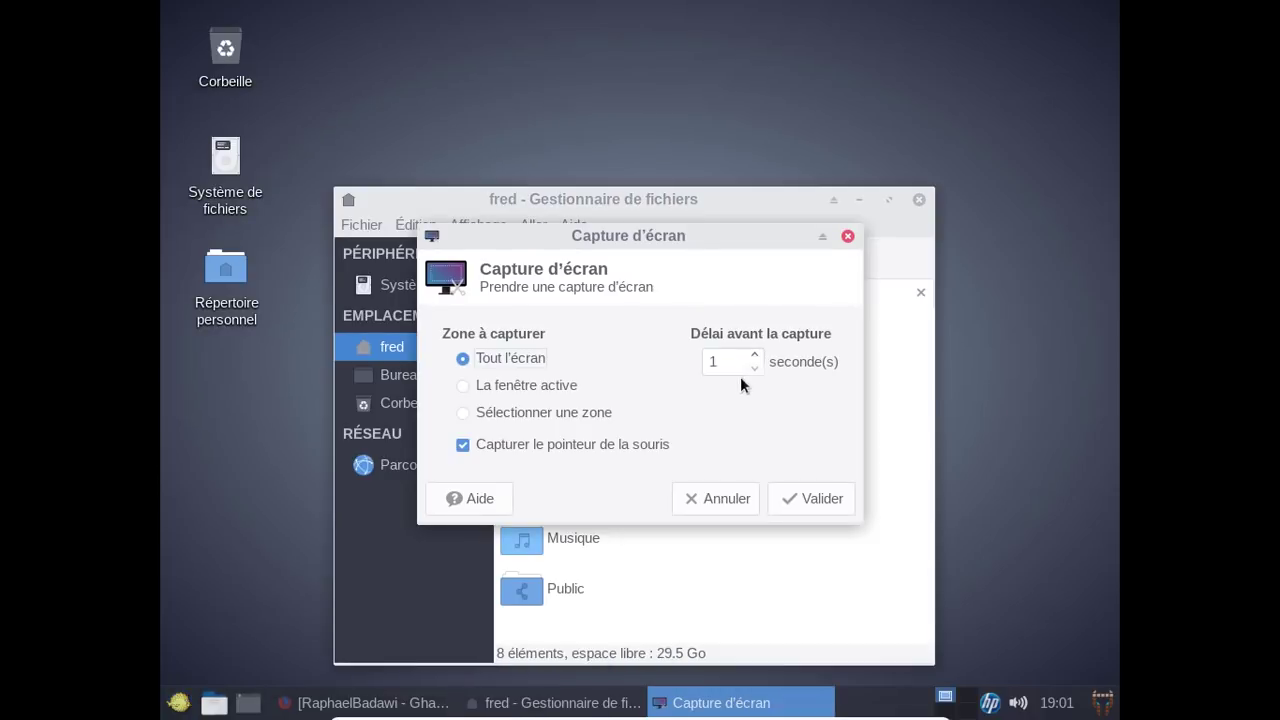
{"action": "left_click", "coordinate": [810, 496]}
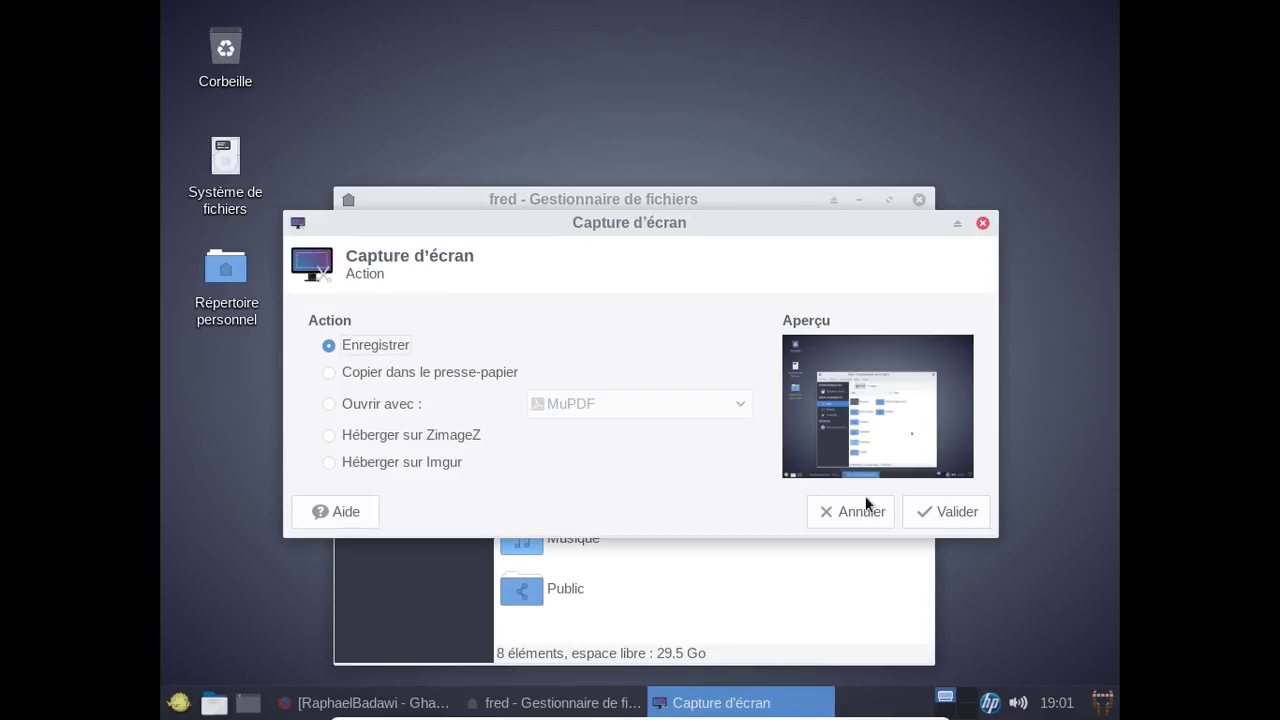
{"action": "left_click", "coordinate": [929, 512]}
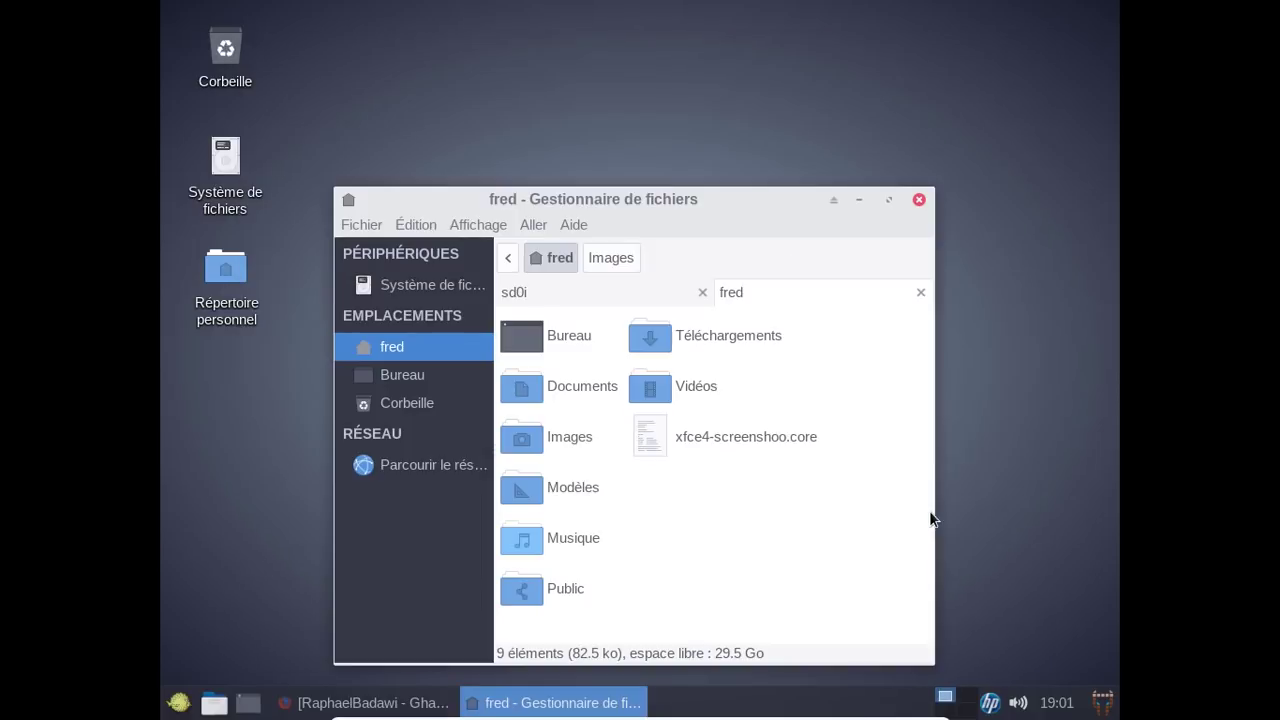
Permanently delete the new xfce4-screenshoo.core file from the home folder
{"action": "left_click", "coordinate": [757, 447]}
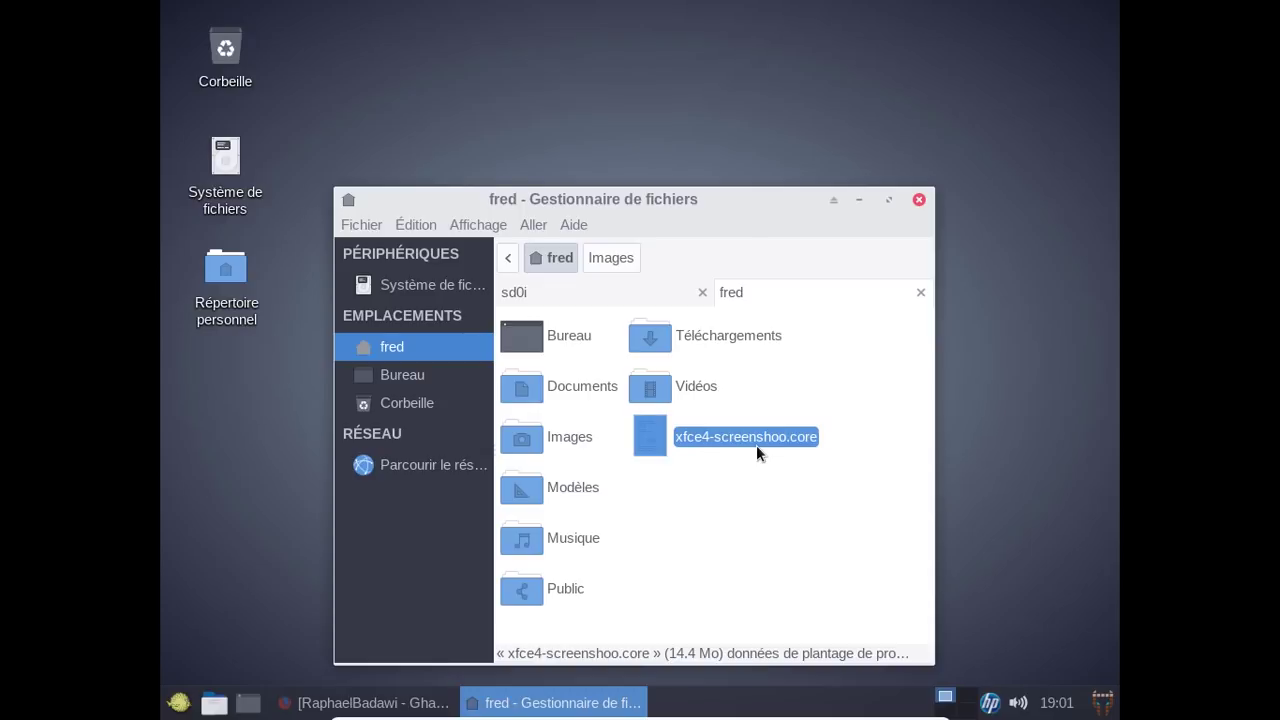
{"action": "key", "text": "shift+Delete"}
{"action": "key", "text": "Return"}
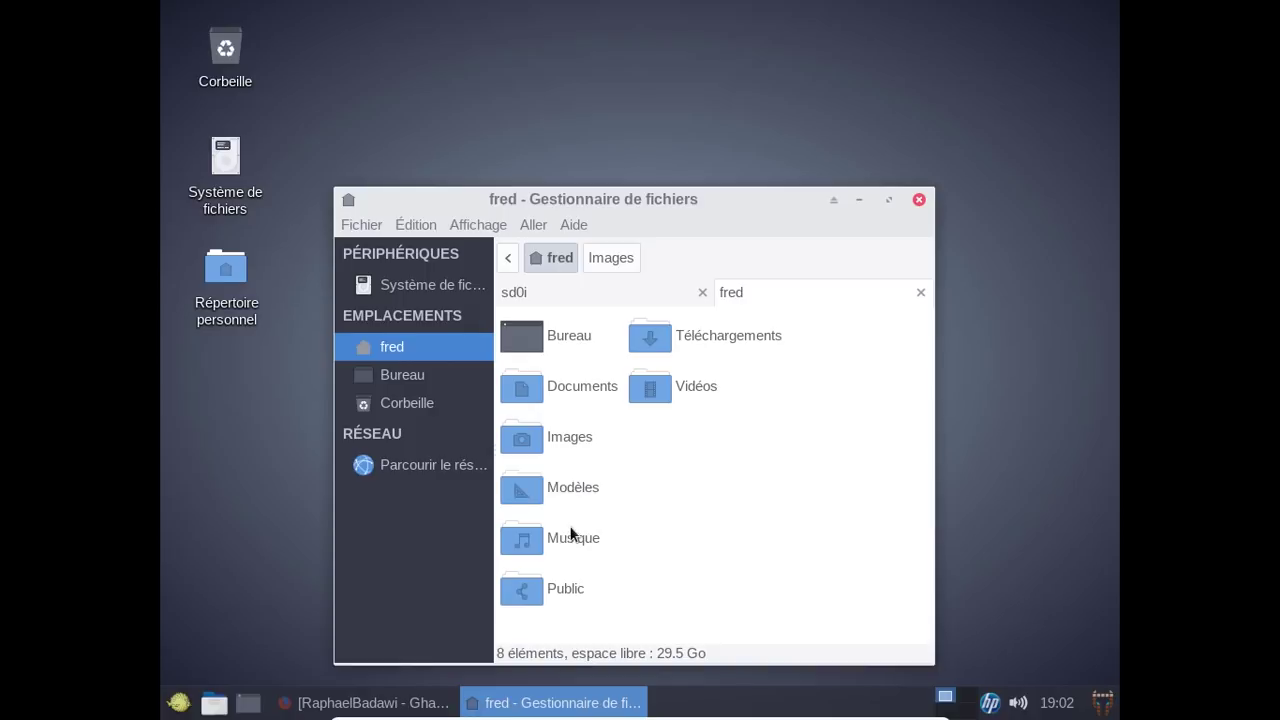
Copy RaphaelBadawi-Ghandizilla-Defends-LOW.zip from Téléchargements and paste it into the sd0i tab
{"action": "left_click", "coordinate": [682, 338]}
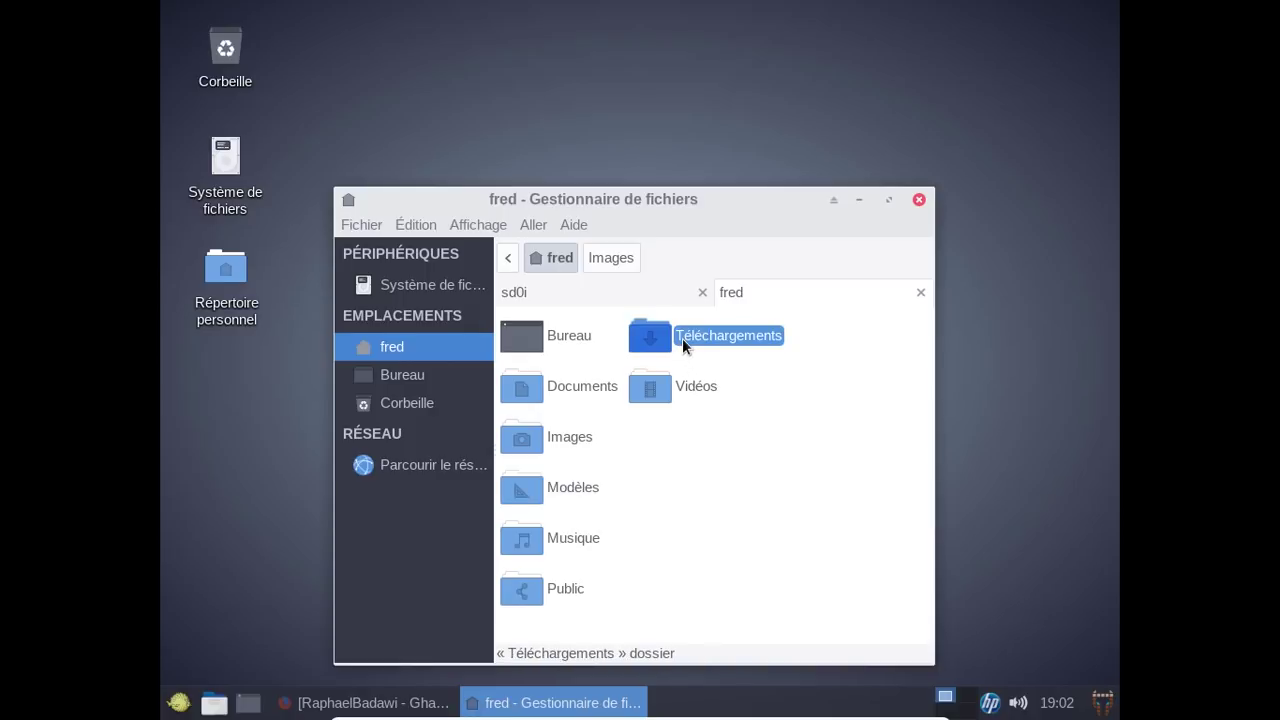
{"action": "double_click", "coordinate": [682, 338]}
{"action": "left_click", "coordinate": [682, 338]}
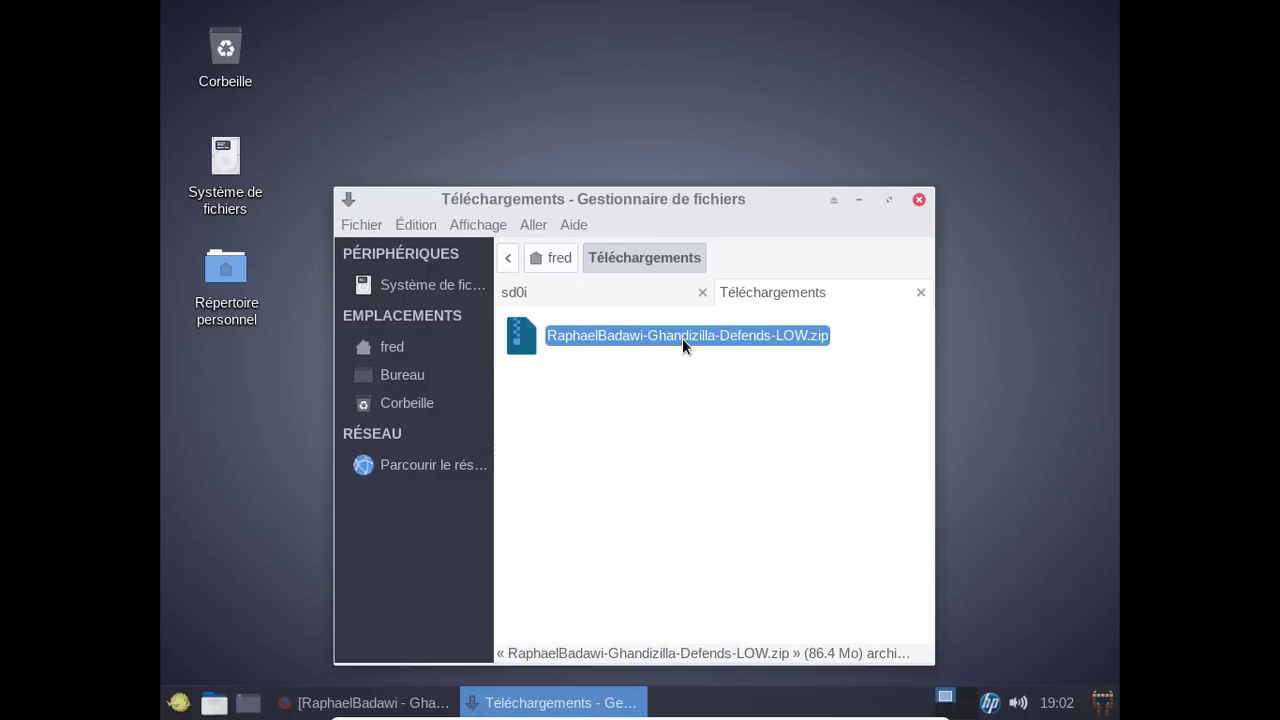
{"action": "left_click", "coordinate": [623, 298]}
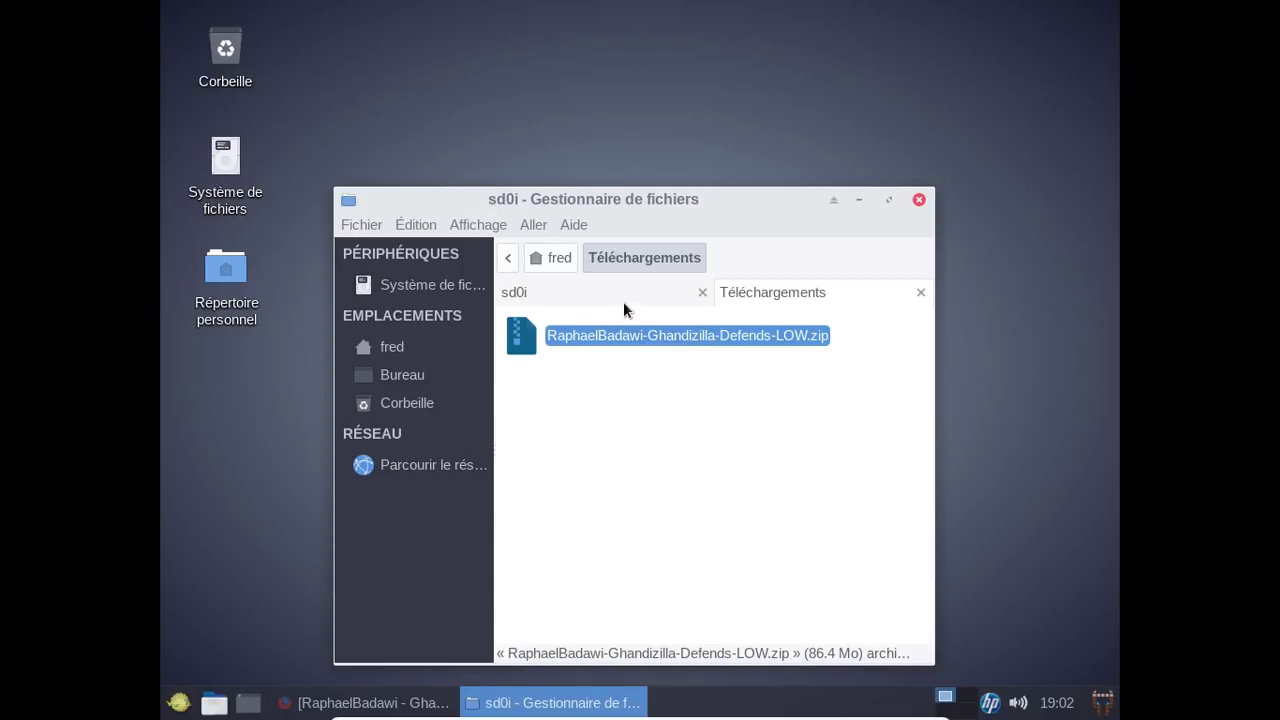
{"action": "right_click", "coordinate": [647, 364]}
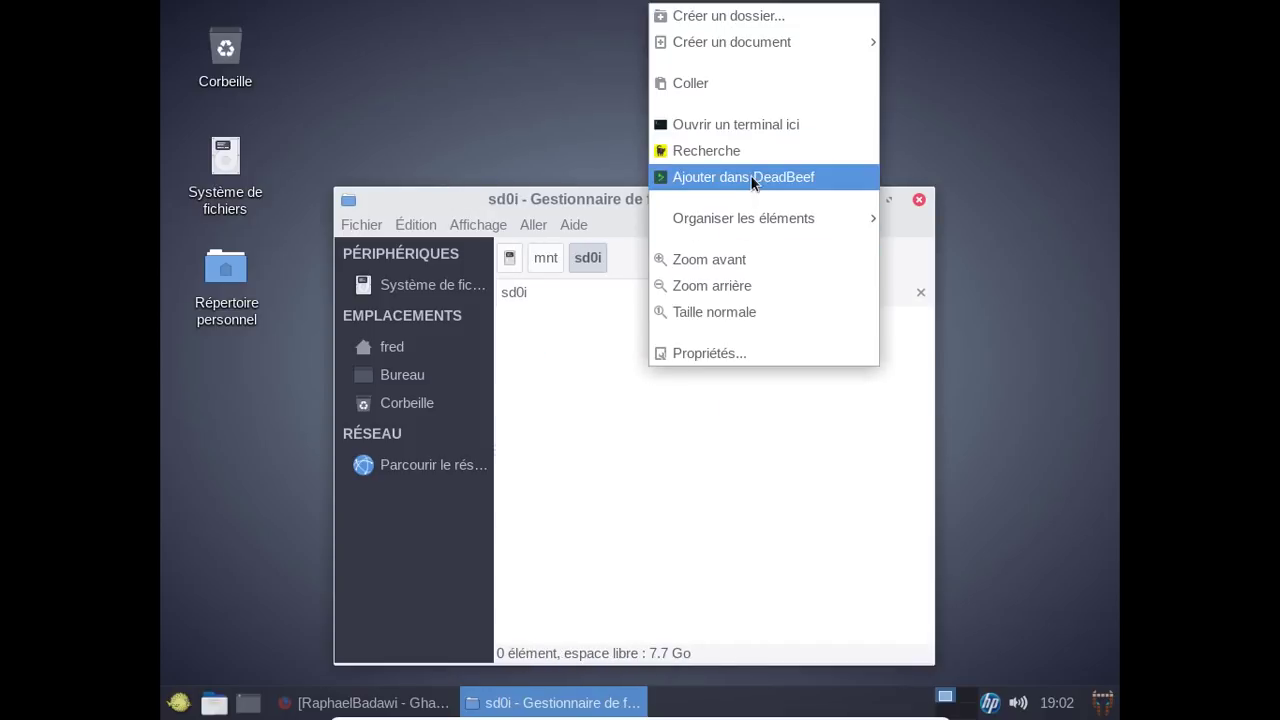
{"action": "left_click", "coordinate": [723, 91]}
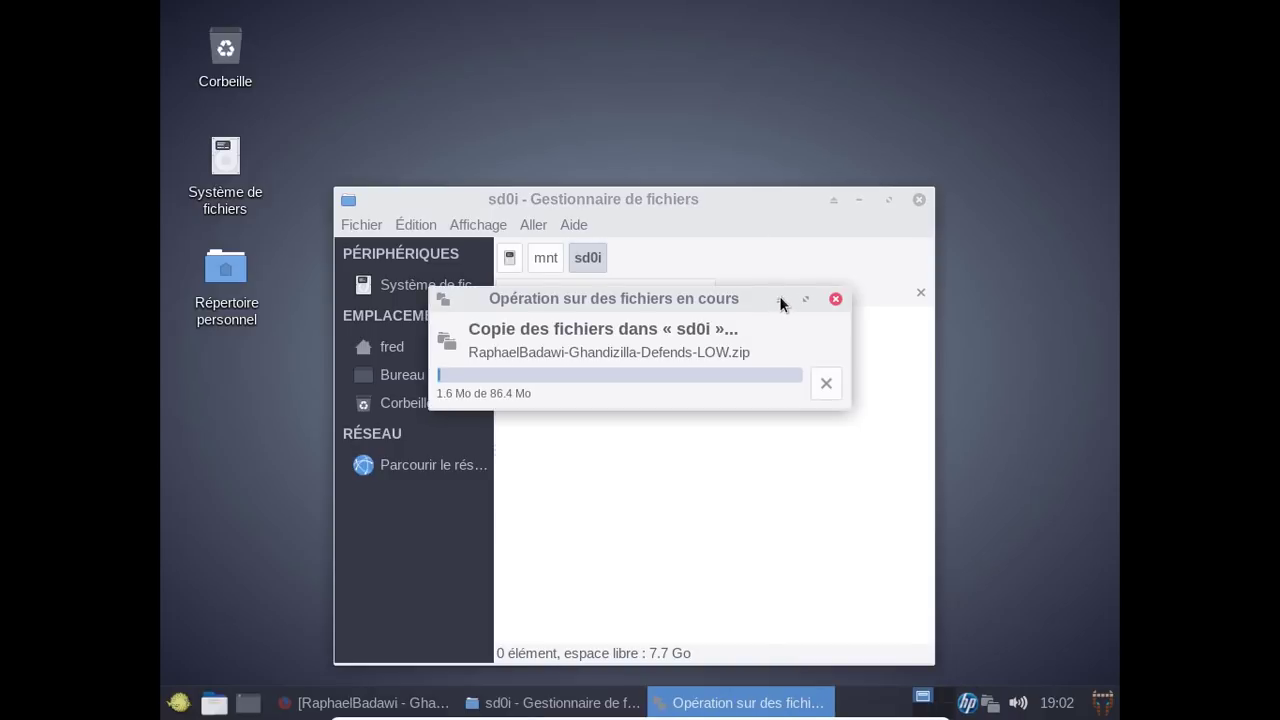
{"action": "left_click_drag", "start_coordinate": [729, 297], "coordinate": [1010, 434]}
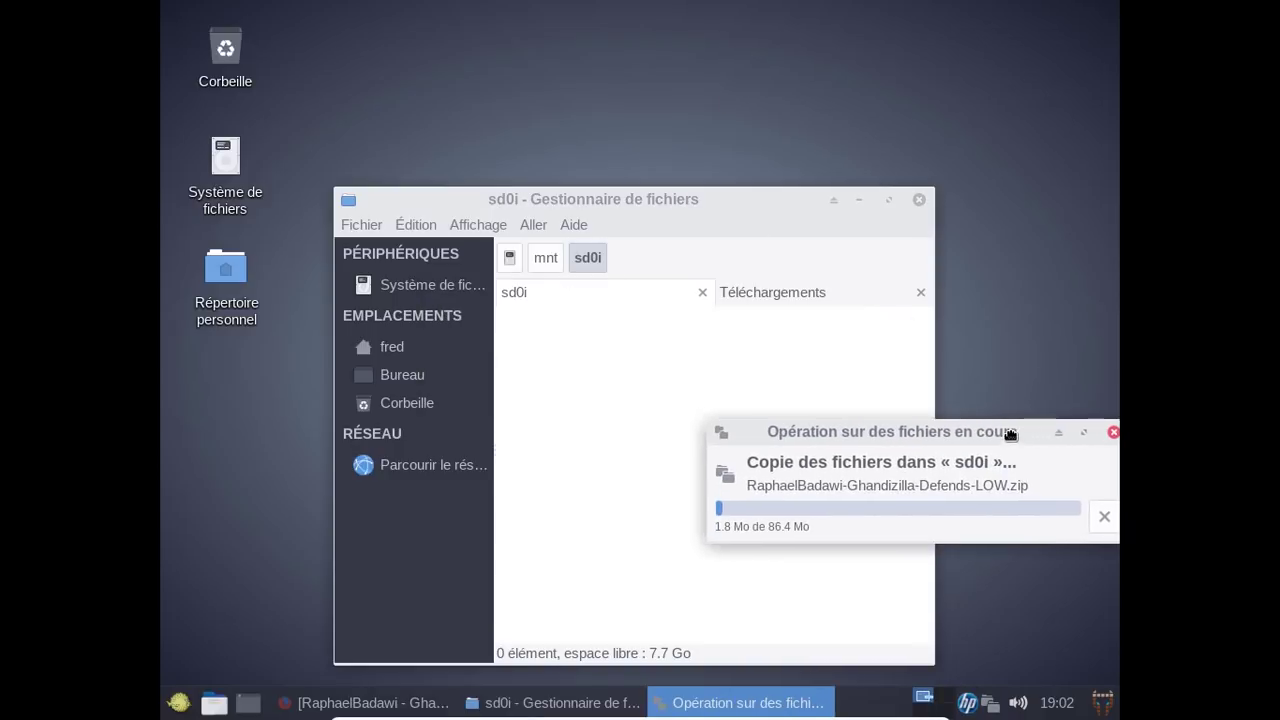
Extract the album zip in fred/Téléchargements using Extraire ici
{"action": "left_click", "coordinate": [372, 348]}
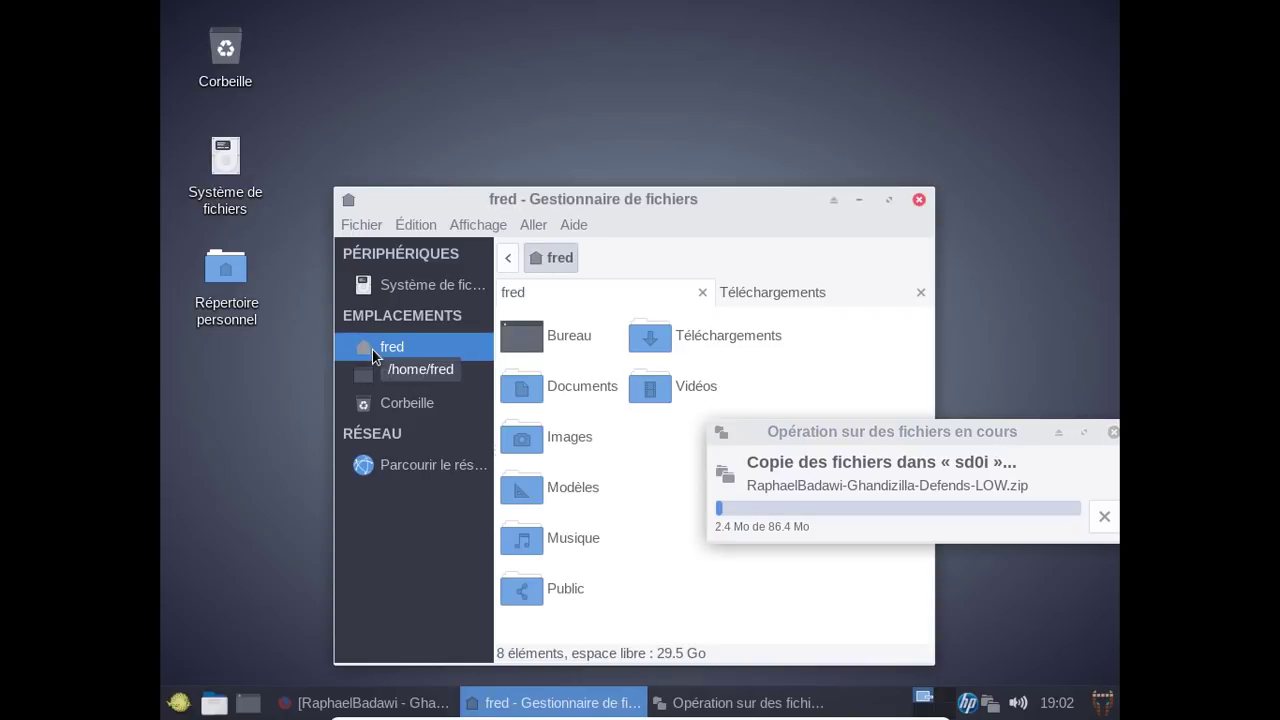
{"action": "double_click", "coordinate": [717, 350]}
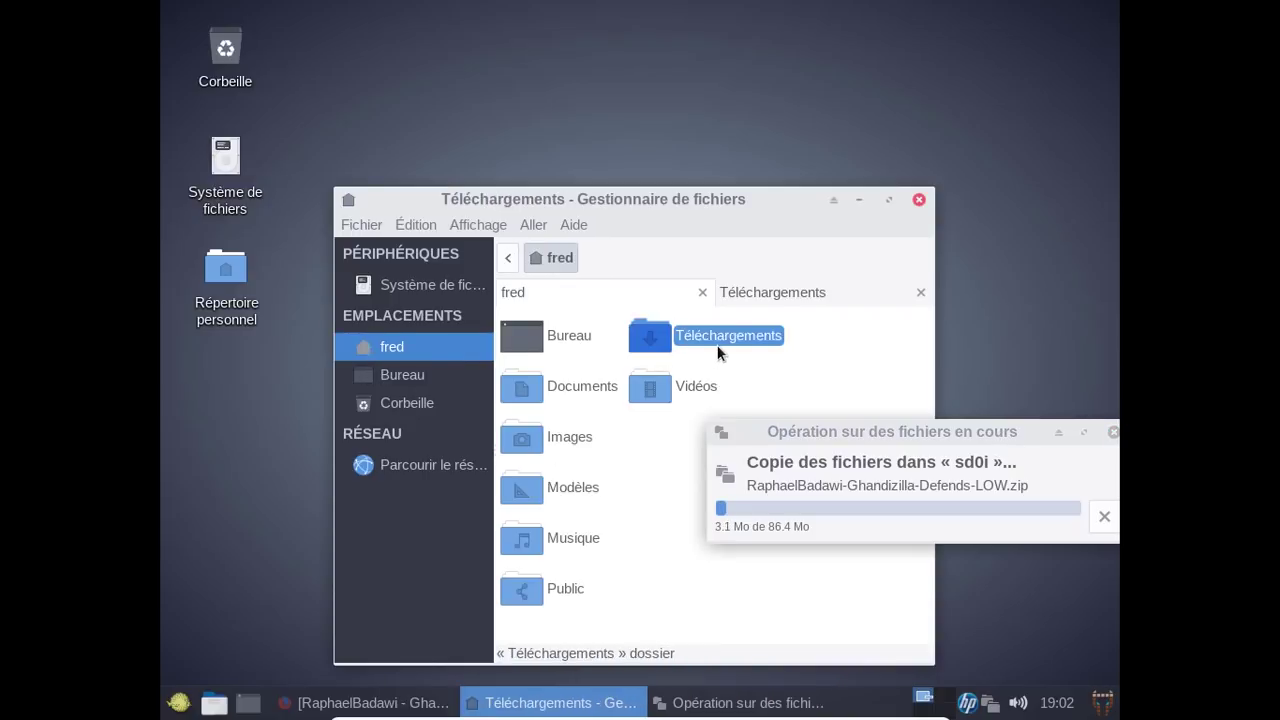
{"action": "right_click", "coordinate": [693, 342]}
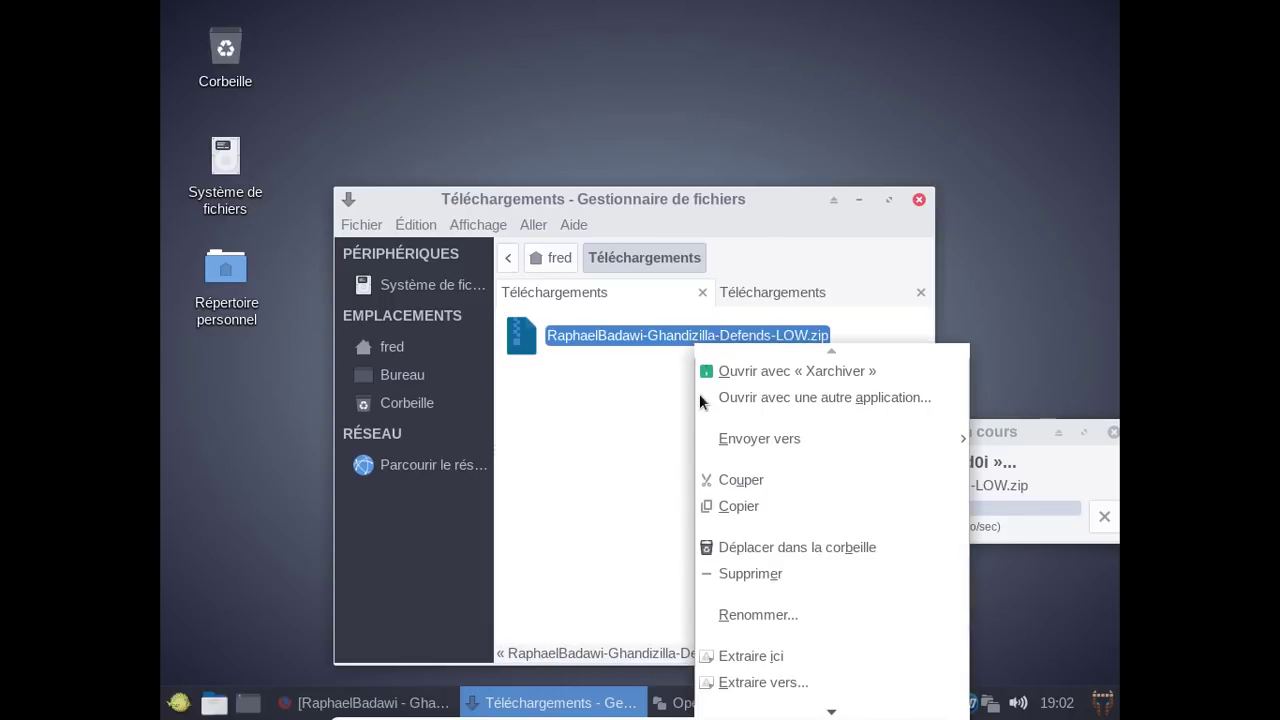
{"action": "left_click", "coordinate": [800, 669]}
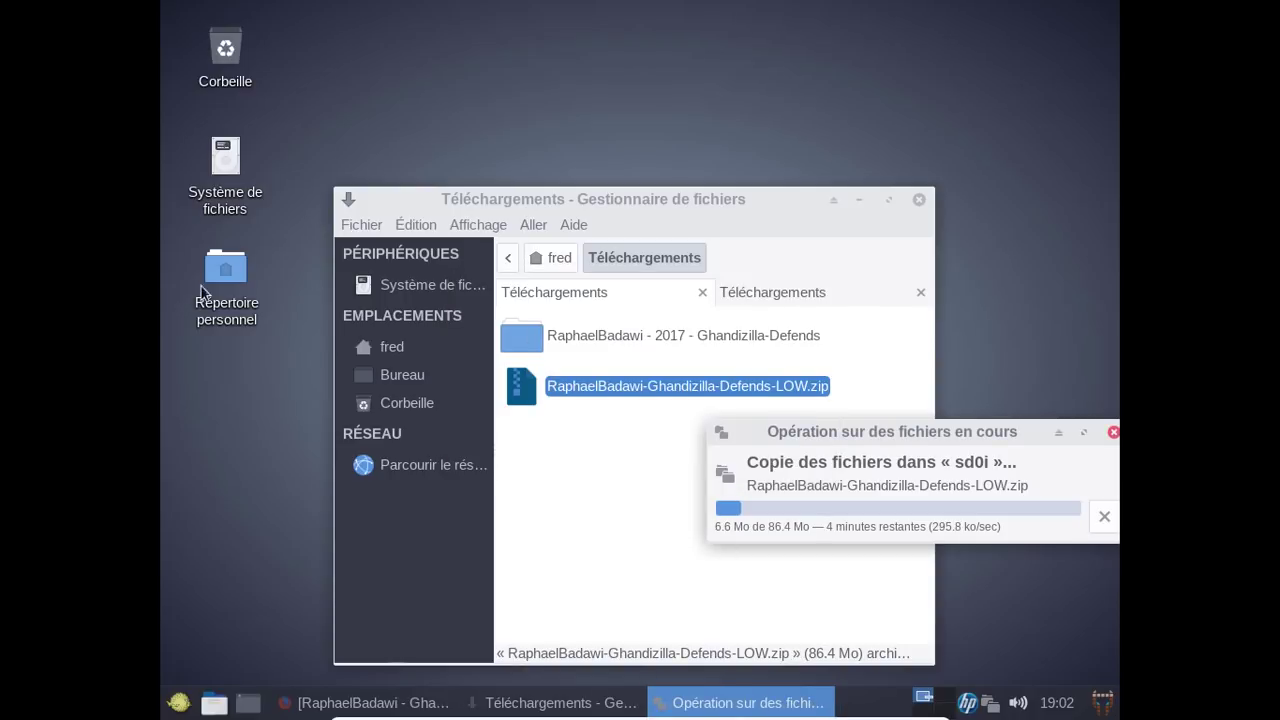
{"action": "left_click", "coordinate": [177, 703]}
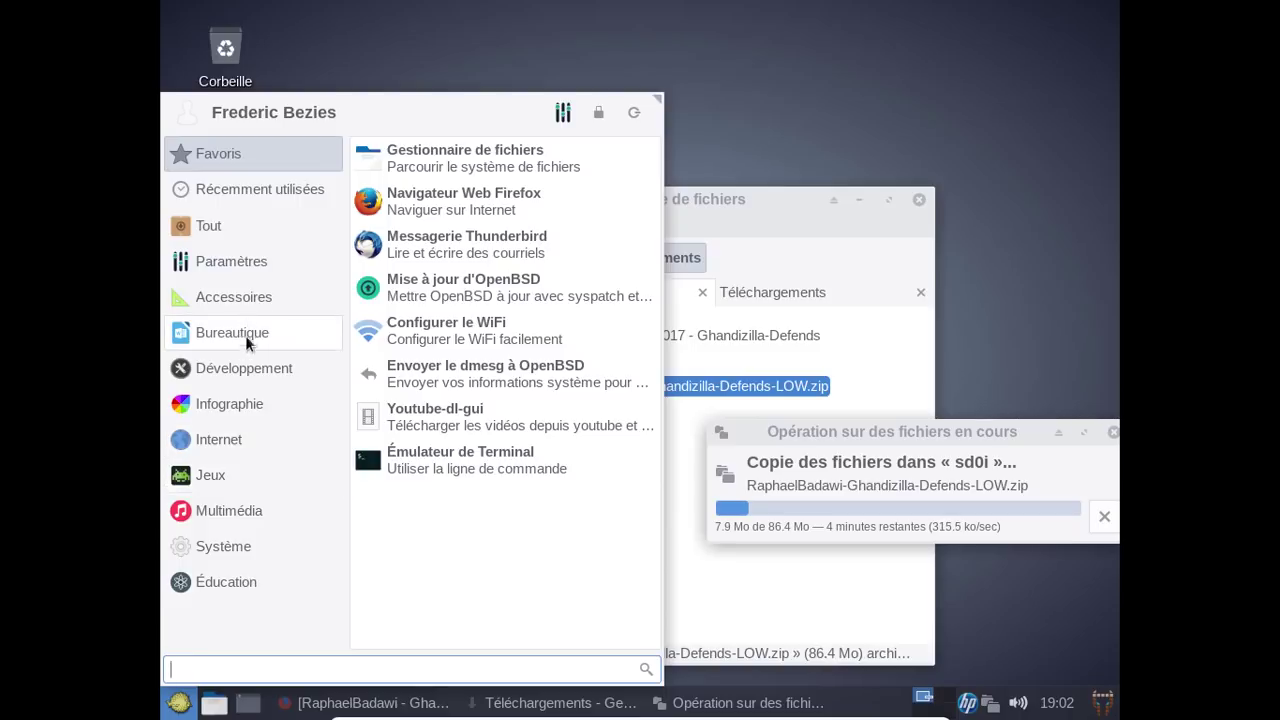
Launch DeaDBeeF, drag all Ghandizilla-Defends tracks into its playlist, play A Kazoo Concerto Movement, then quit
{"action": "left_click", "coordinate": [228, 511]}
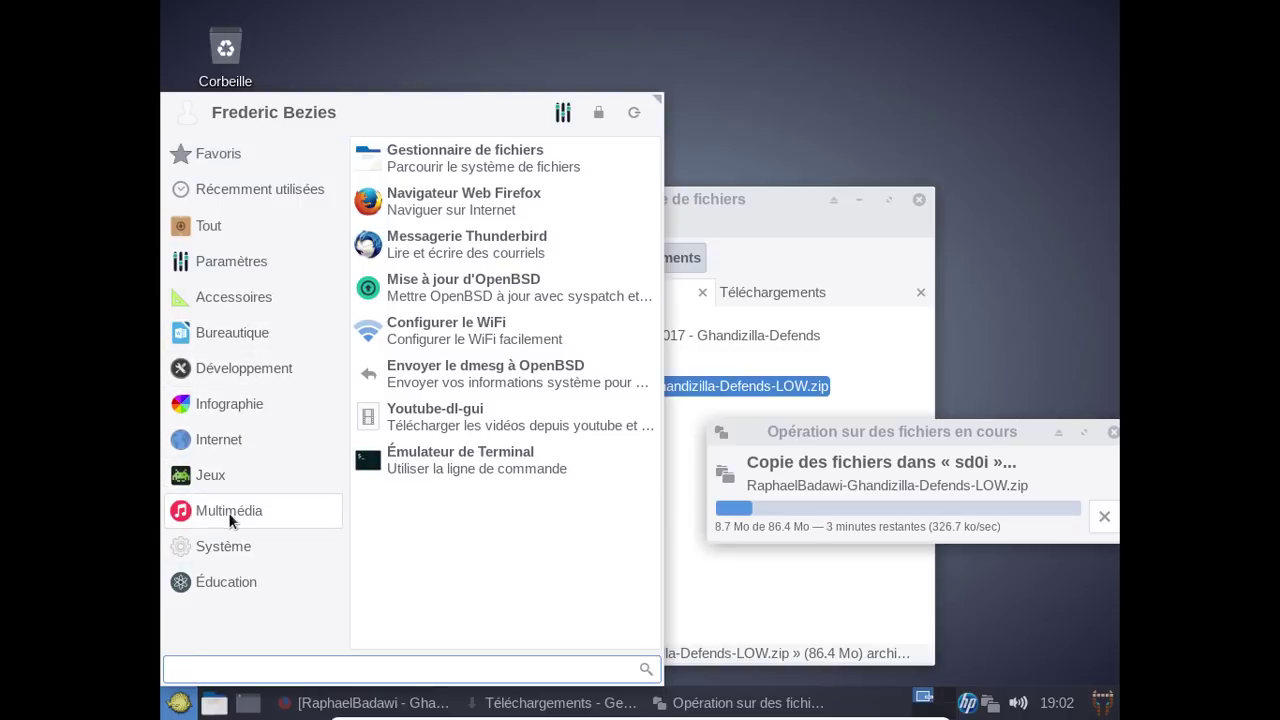
{"action": "left_click", "coordinate": [469, 166]}
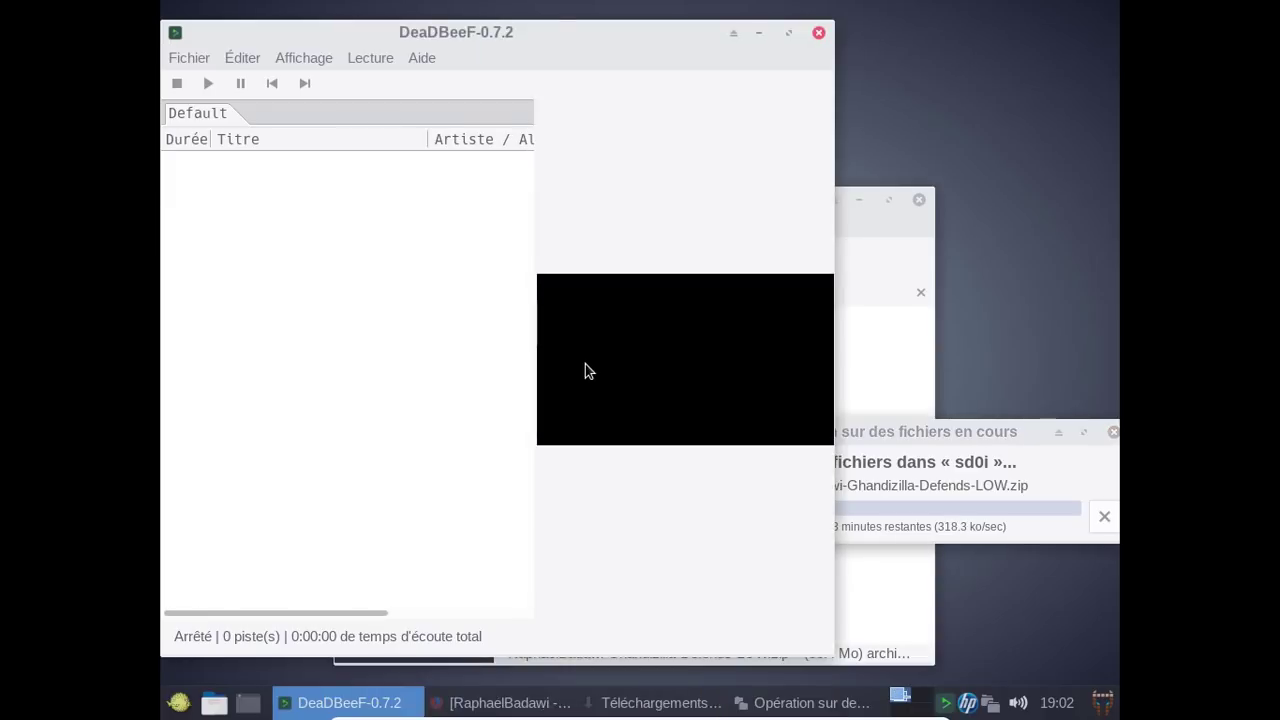
{"action": "left_click", "coordinate": [867, 252]}
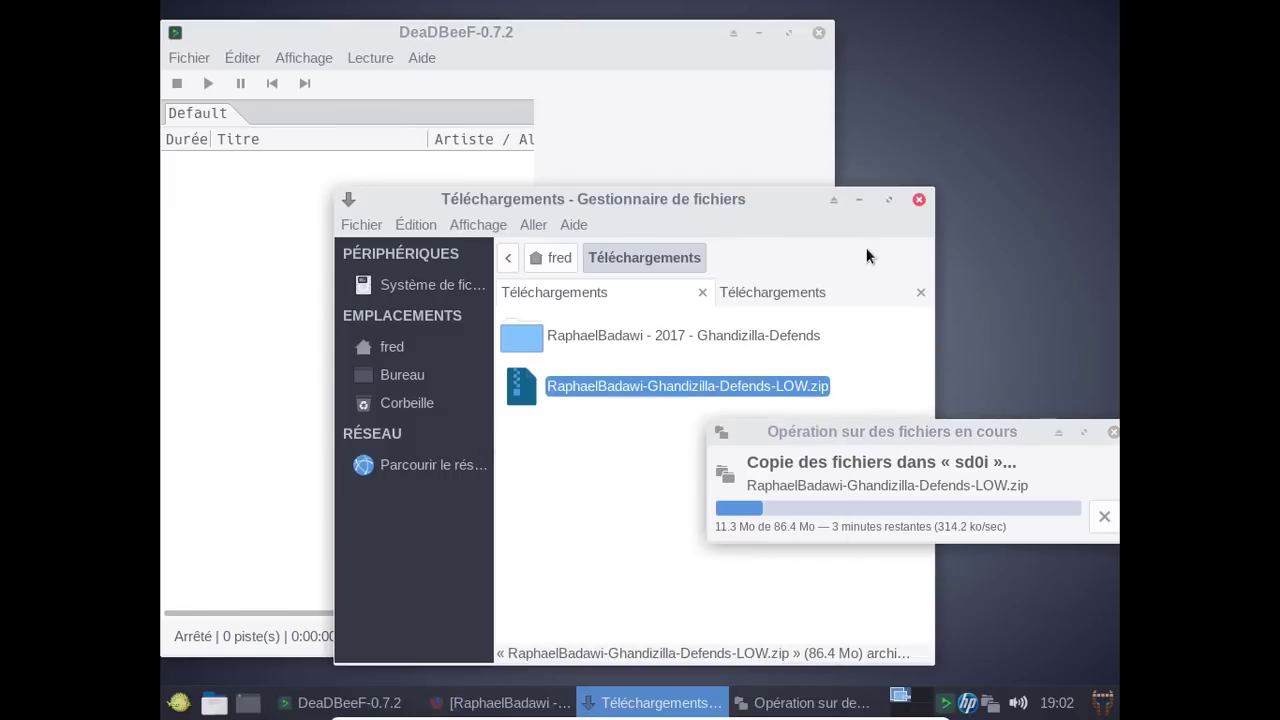
{"action": "double_click", "coordinate": [630, 337]}
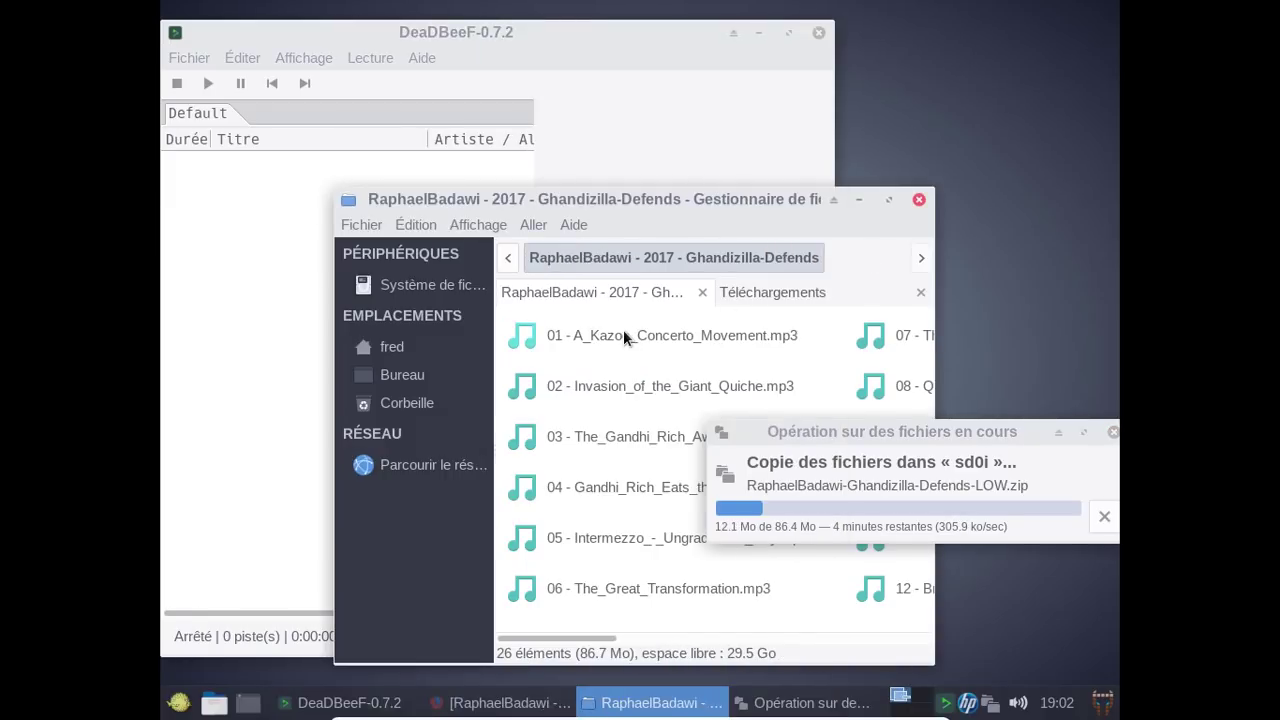
{"action": "key", "text": "ctrl+a"}
{"action": "left_click_drag", "start_coordinate": [623, 335], "coordinate": [241, 231]}
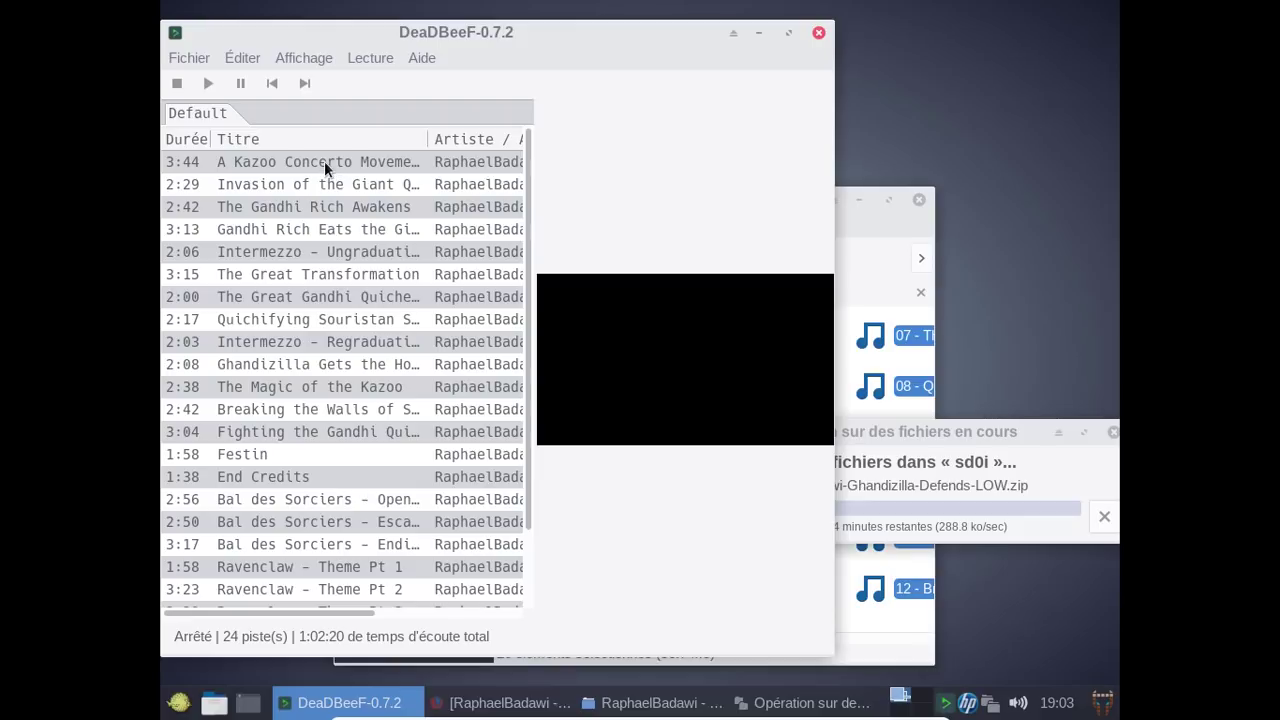
{"action": "double_click", "coordinate": [324, 161]}
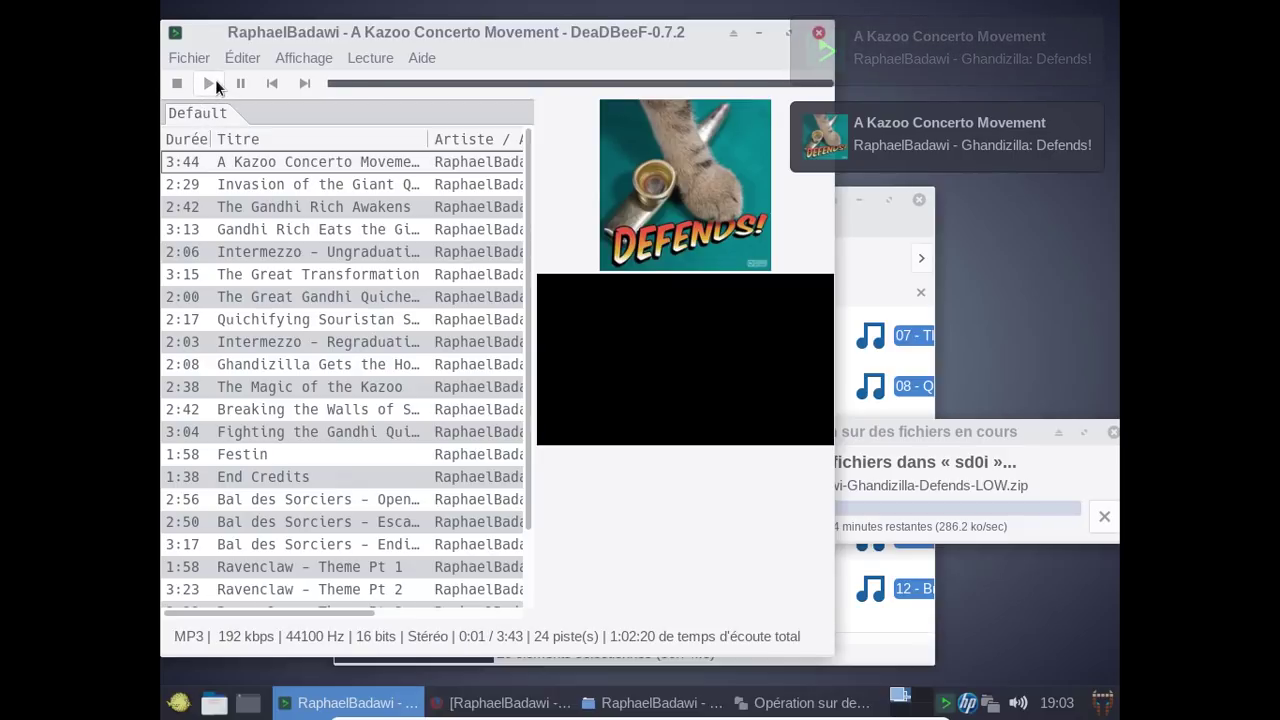
{"action": "key", "text": "ctrl+q"}
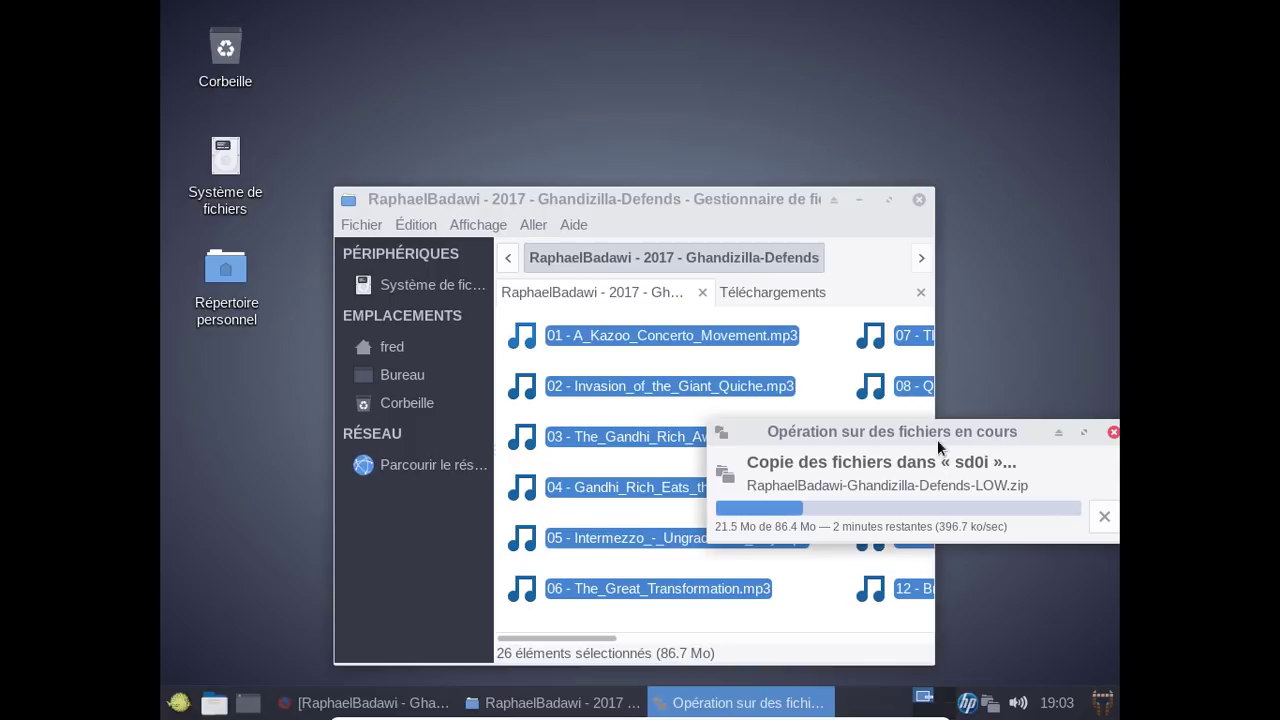
Move the copy-progress dialog aside and close Thunar's Téléchargements tab
{"action": "left_click_drag", "start_coordinate": [934, 436], "coordinate": [807, 404]}
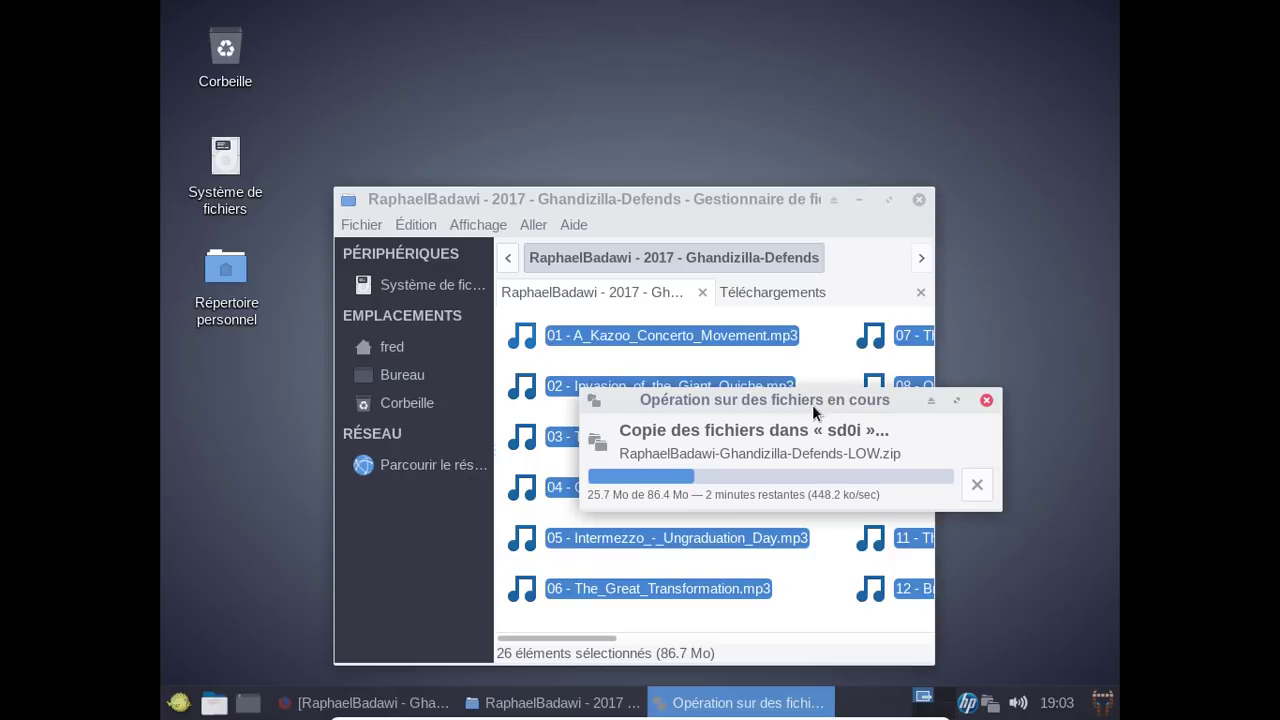
{"action": "left_click", "coordinate": [920, 292]}
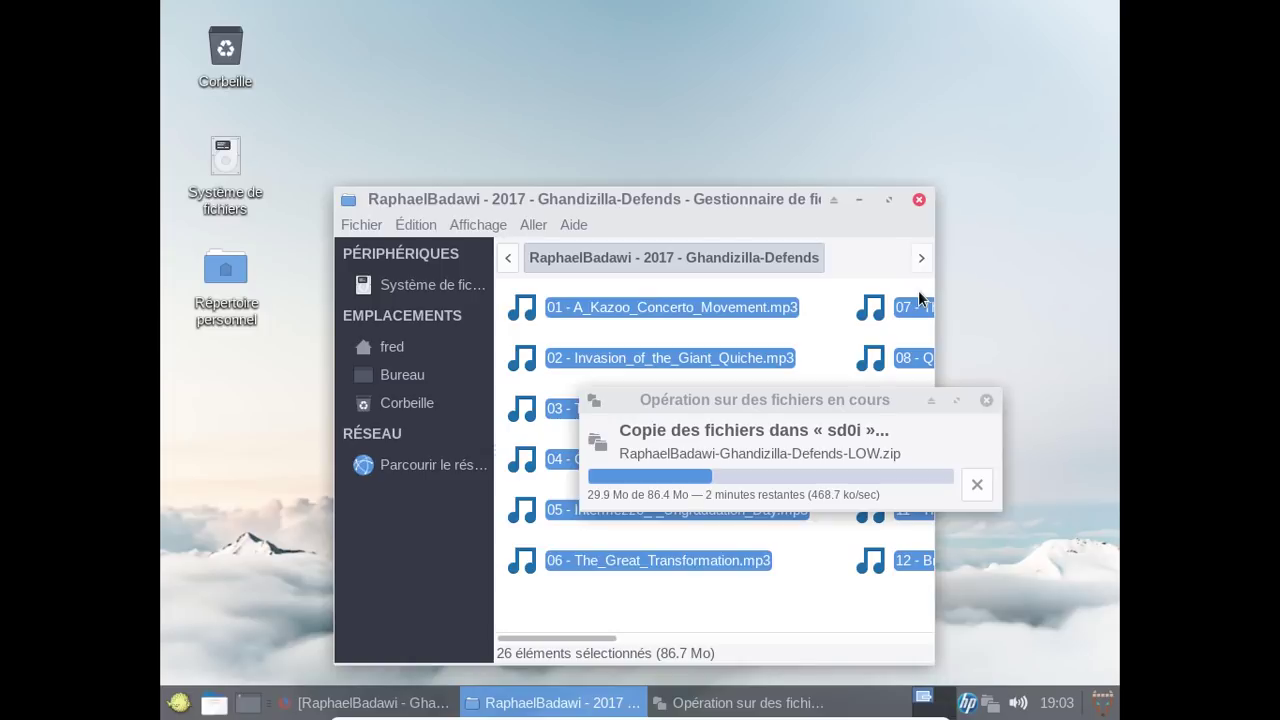
{"action": "left_click", "coordinate": [252, 704]}
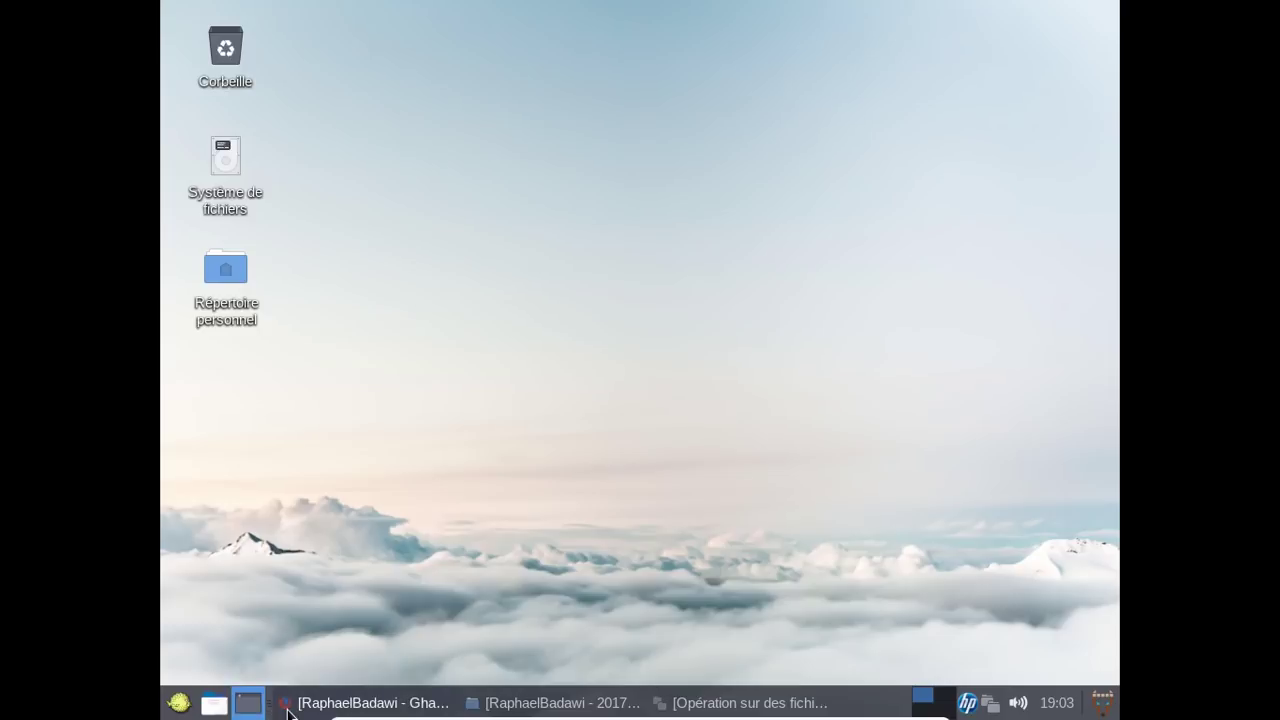
Close the Firefox album page and bring the file-copy progress window back
{"action": "left_click", "coordinate": [290, 703]}
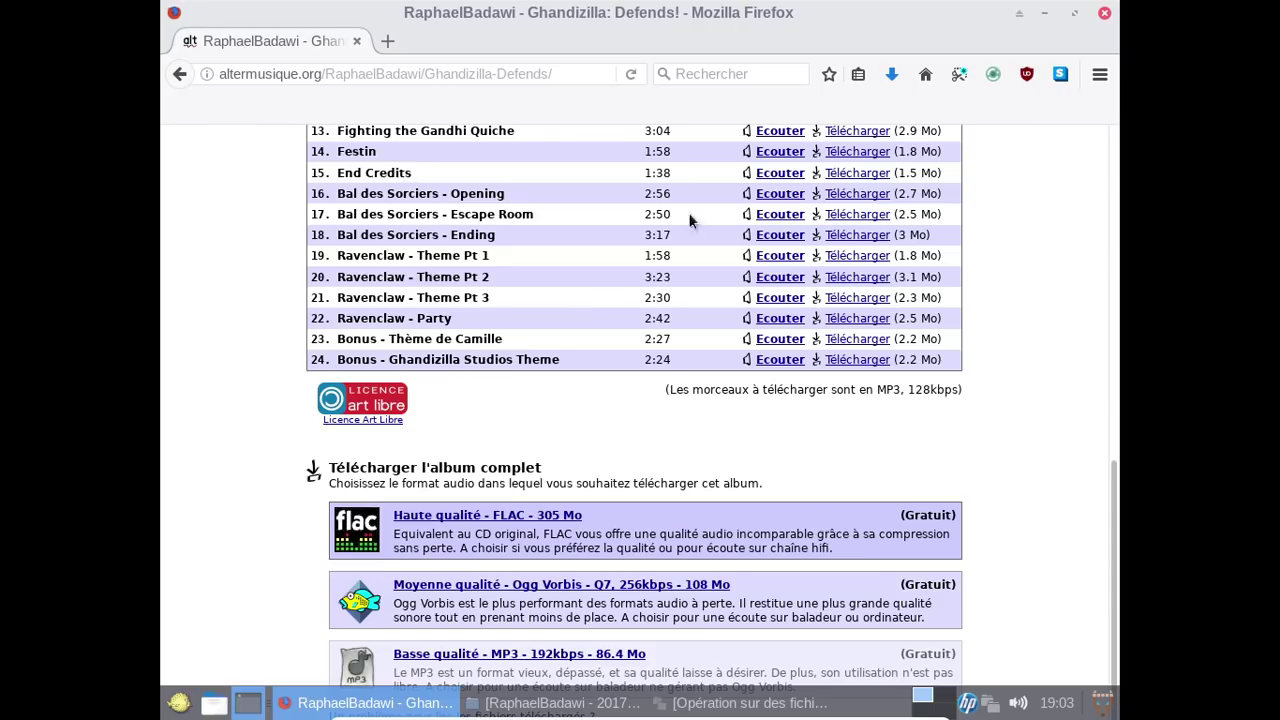
{"action": "left_click", "coordinate": [1106, 11]}
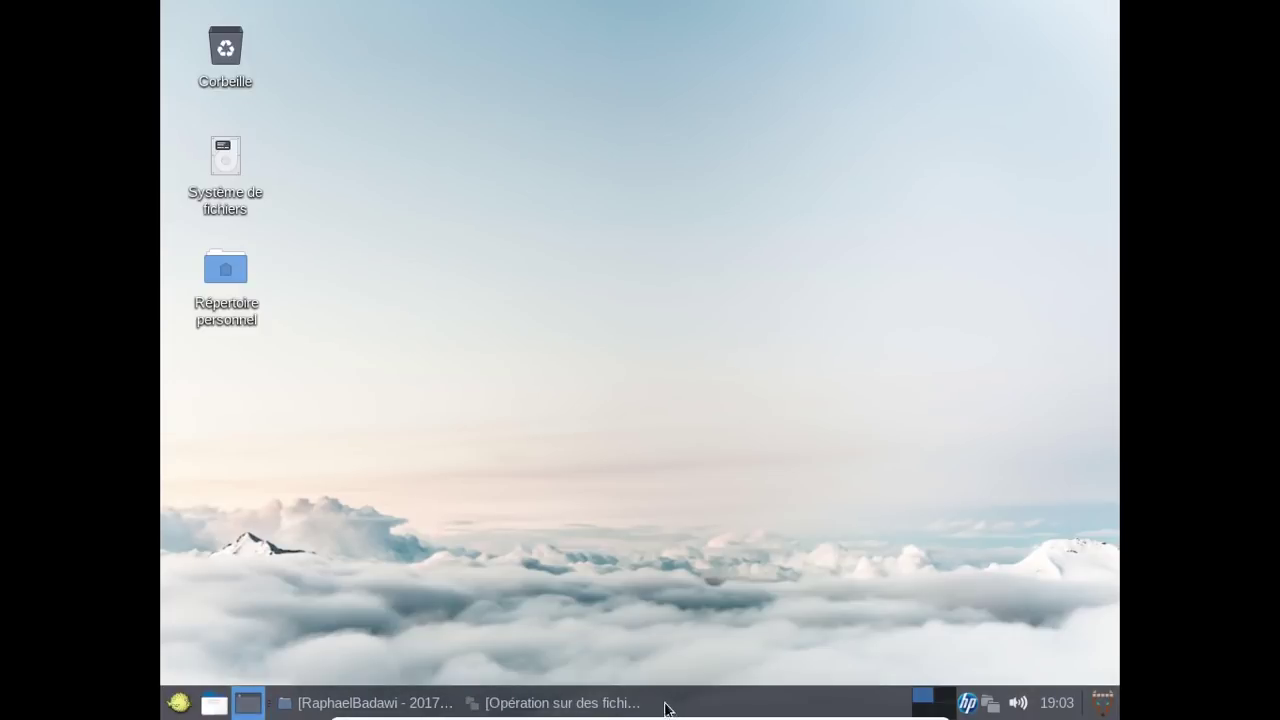
{"action": "left_click", "coordinate": [562, 700]}
Focus the 'Opération sur des fichiers' window and wait for RaphaelBadawi-Ghandizilla-Defends-LOW.zip to reach sd0i
{"action": "left_click", "coordinate": [562, 700]}
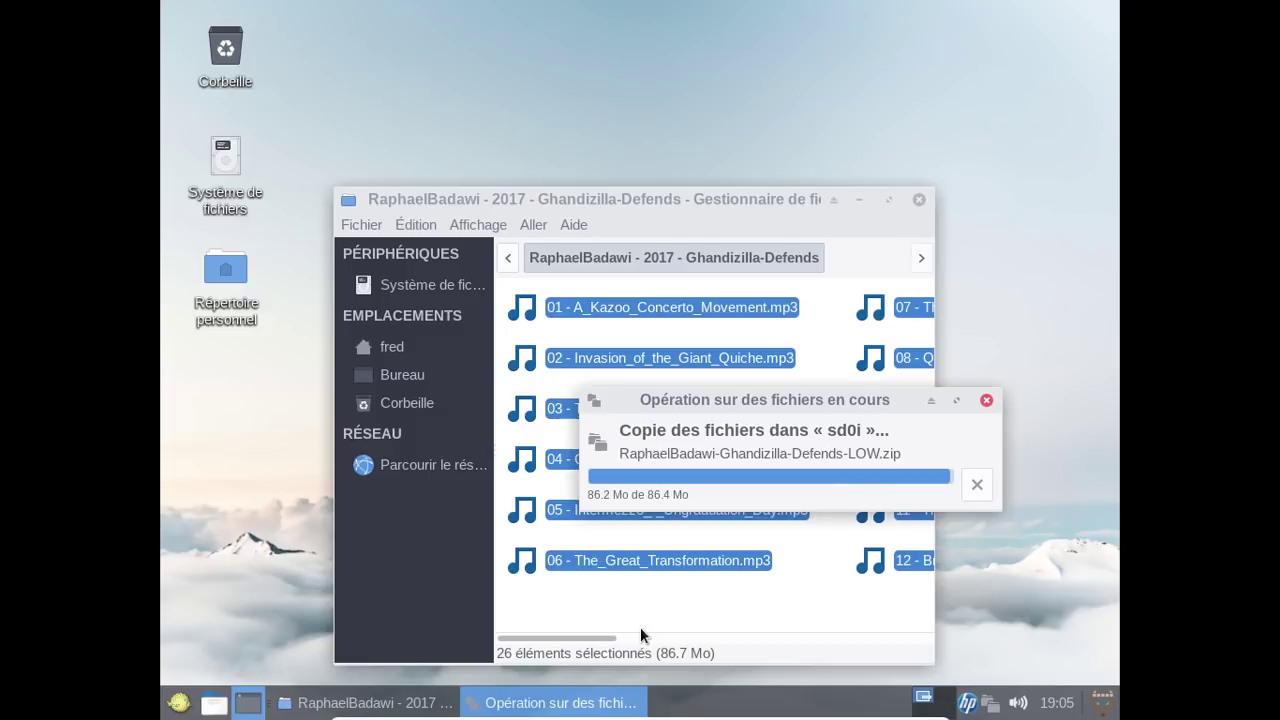
Close the Thunar window and launch Émulateur de Terminal from the Whisker menu
{"action": "scroll", "coordinate": [640, 627], "scroll_direction": "down", "scroll_amount": 5}
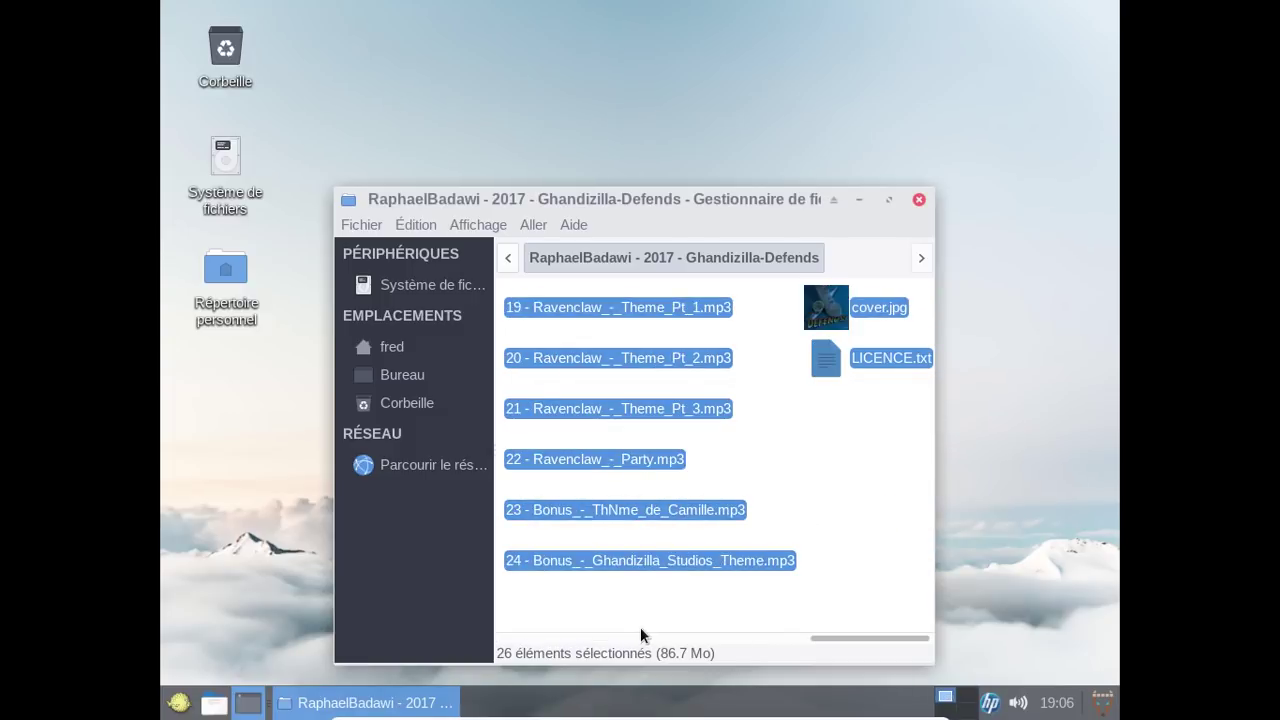
{"action": "left_click", "coordinate": [918, 197]}
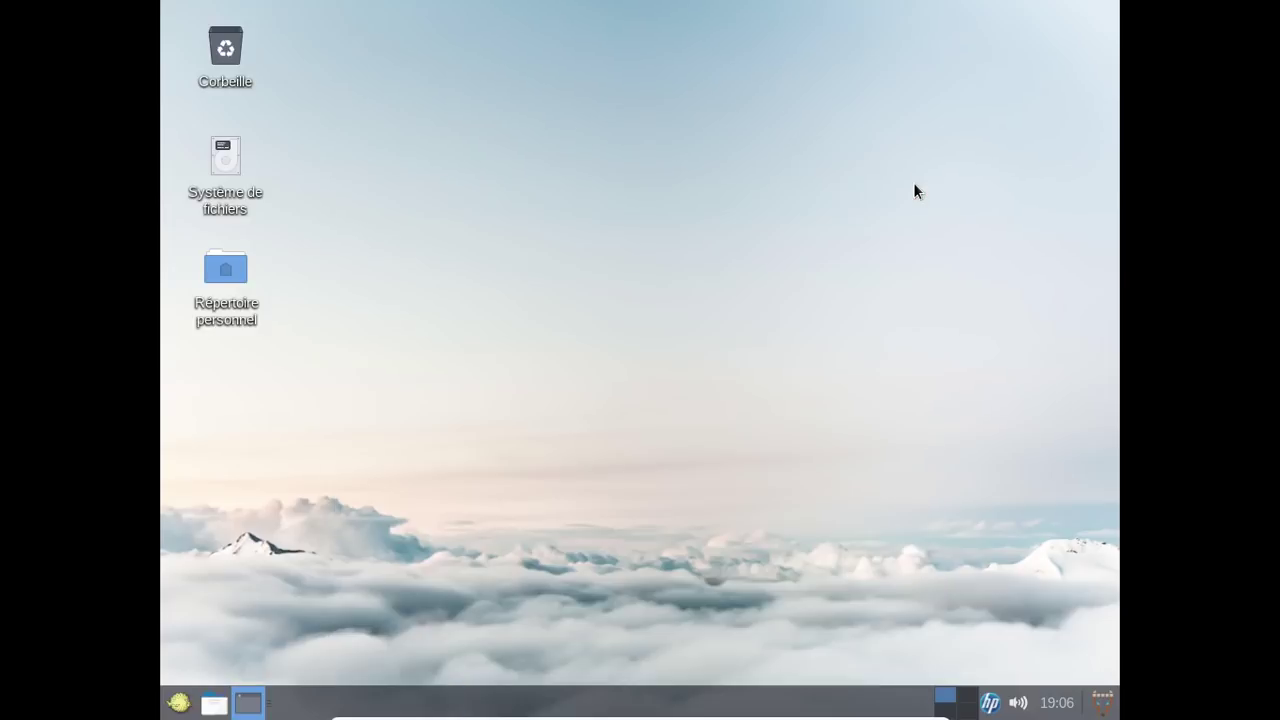
{"action": "left_click", "coordinate": [178, 702]}
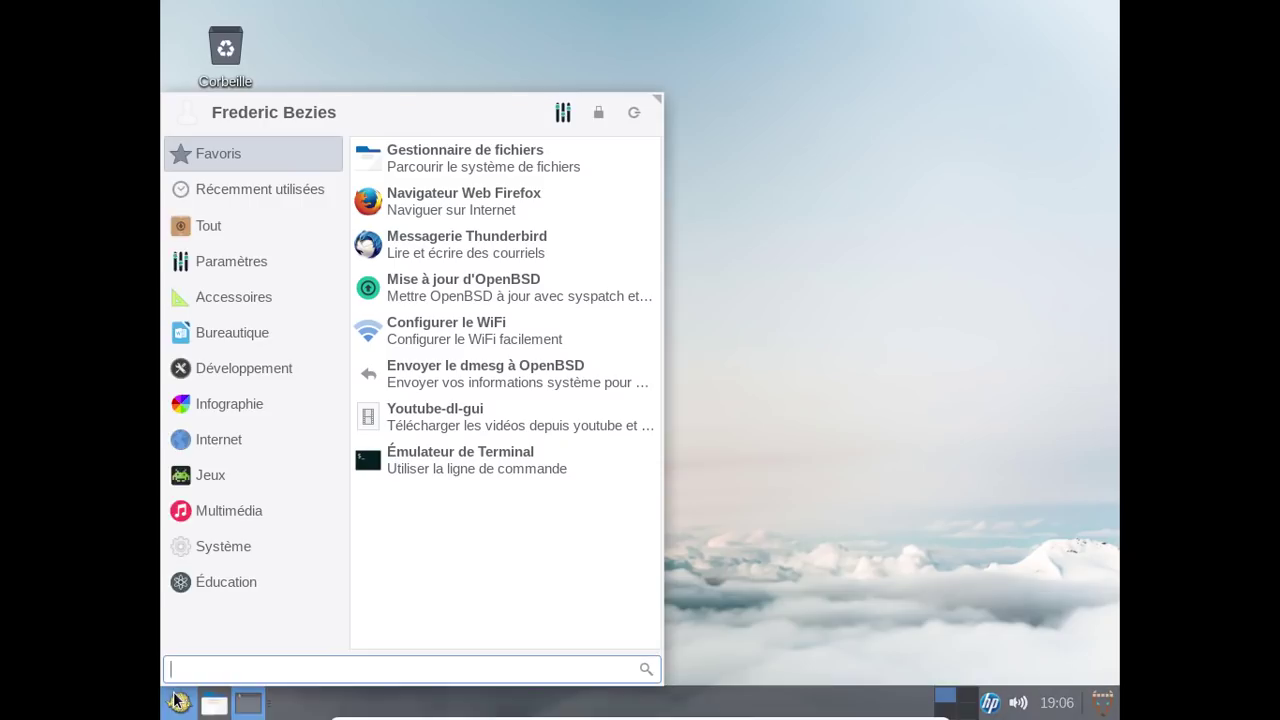
{"action": "left_click", "coordinate": [427, 482]}
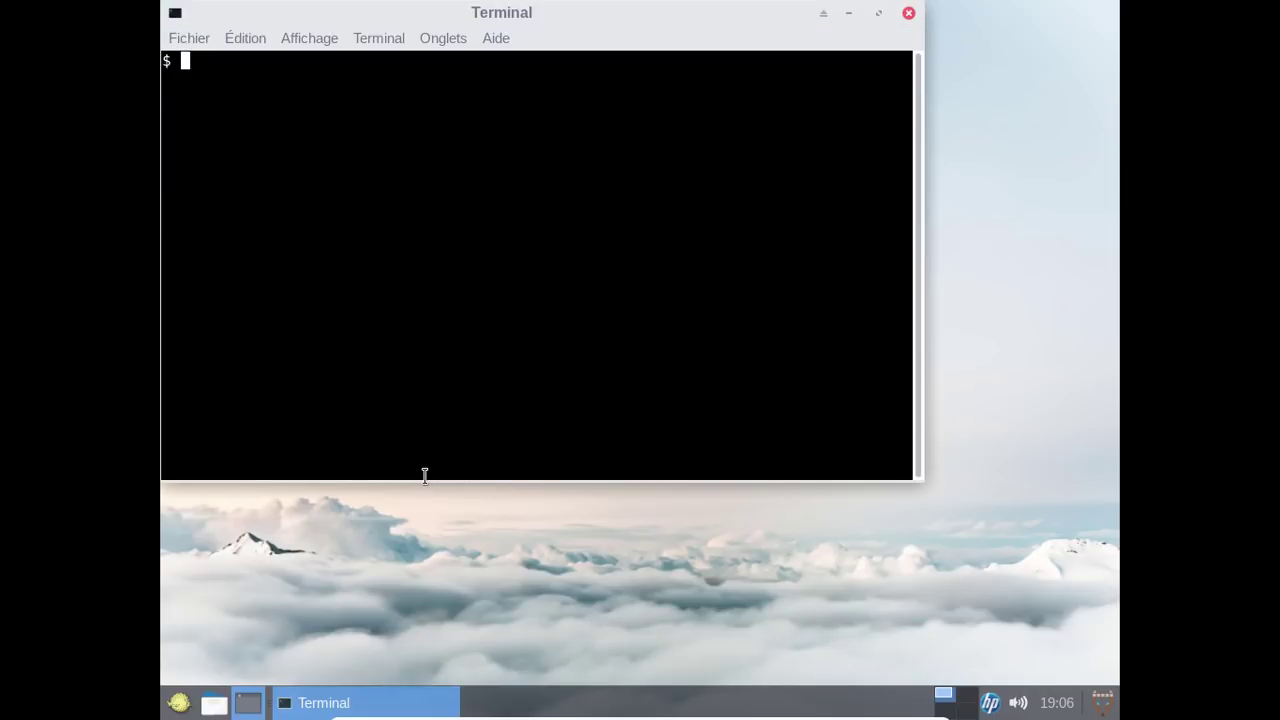
Try to unmount the USB key with 'doas umount /mnt', entering the doas password
{"action": "type", "text": "doas umount "}
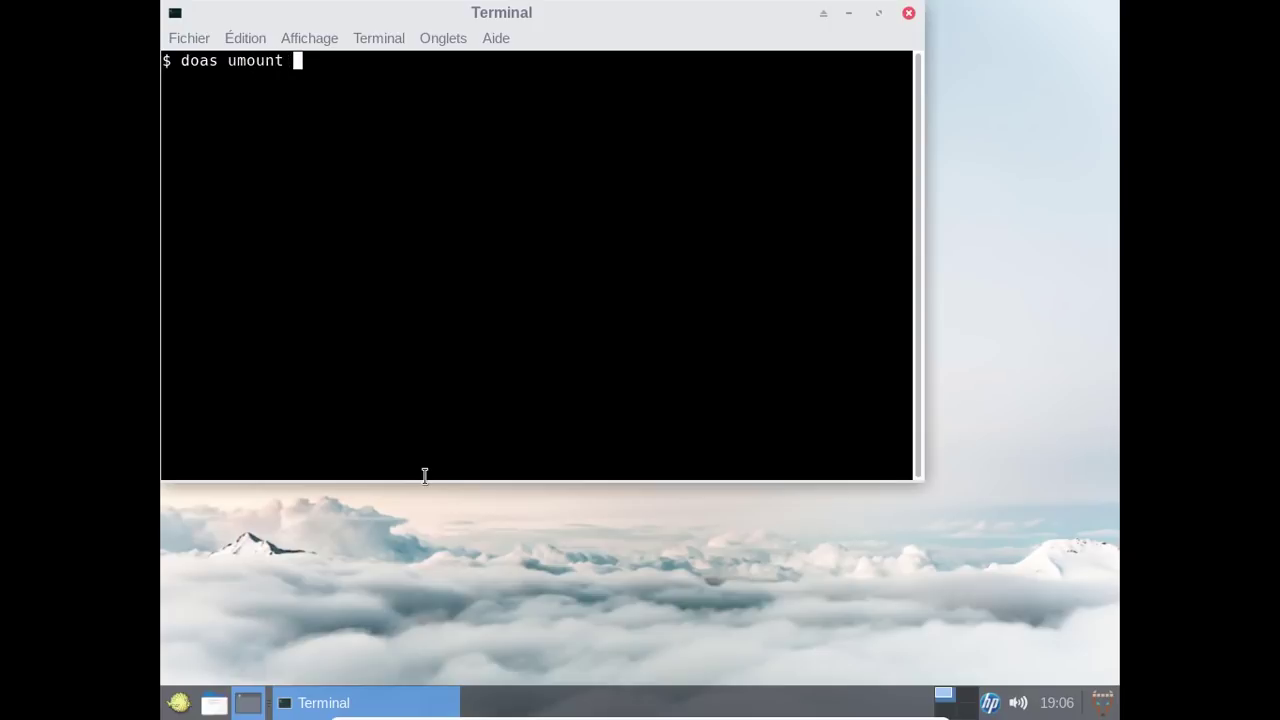
{"action": "type", "text": "/mnt"}
{"action": "key", "text": "Return"}
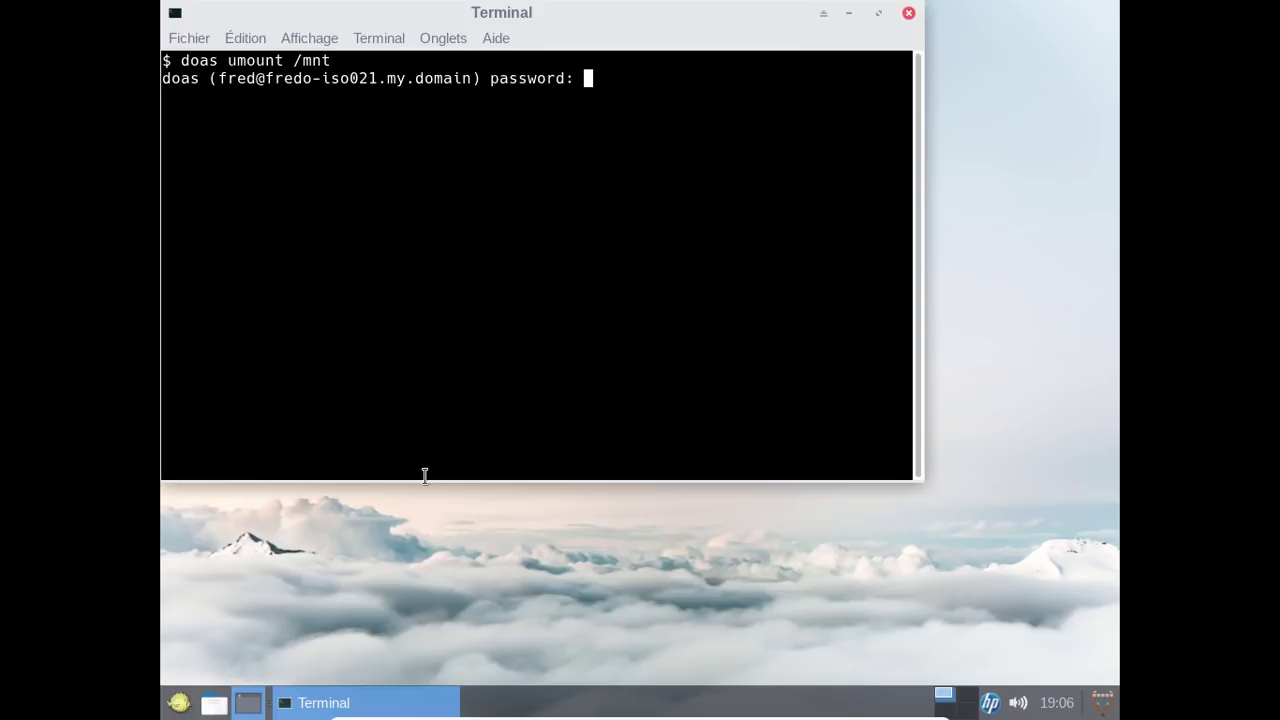
{"action": "key", "text": "Return"}
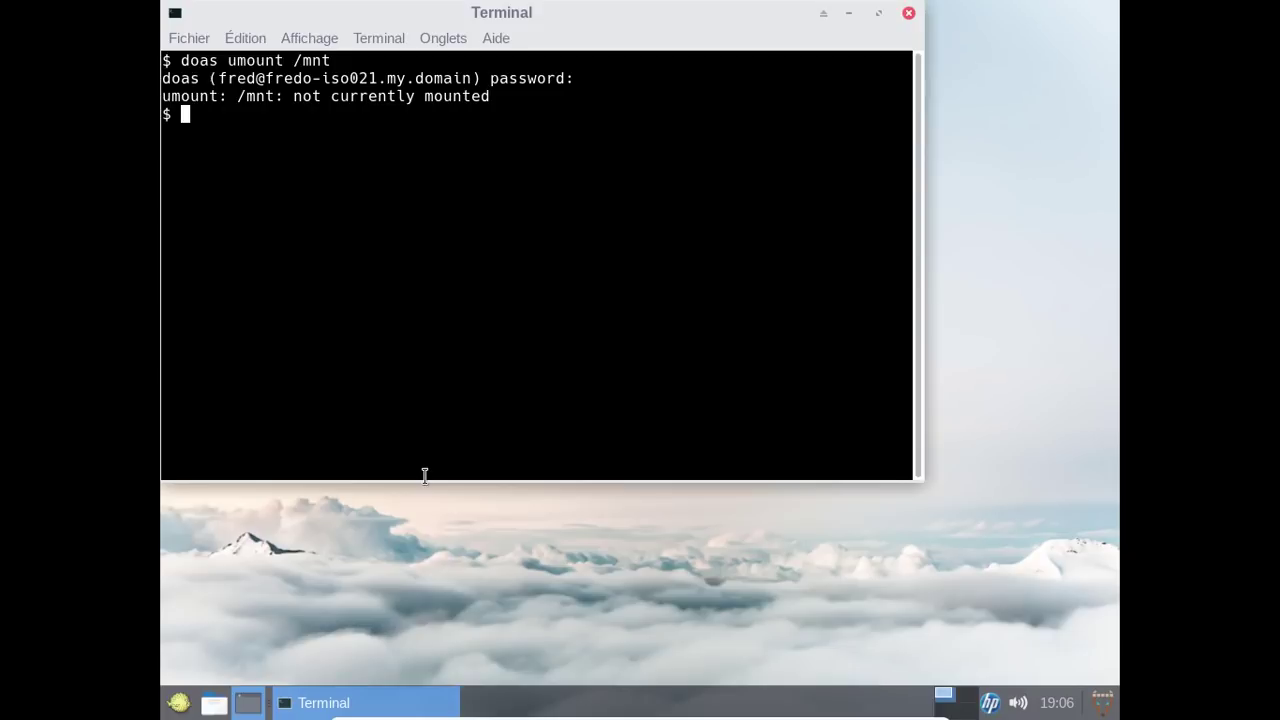
List /mnt and /mnt/sd0i to confirm the album zip is on the USB key
{"action": "type", "text": "cd /mnt"}
{"action": "key", "text": "Return"}
{"action": "type", "text": "ls"}
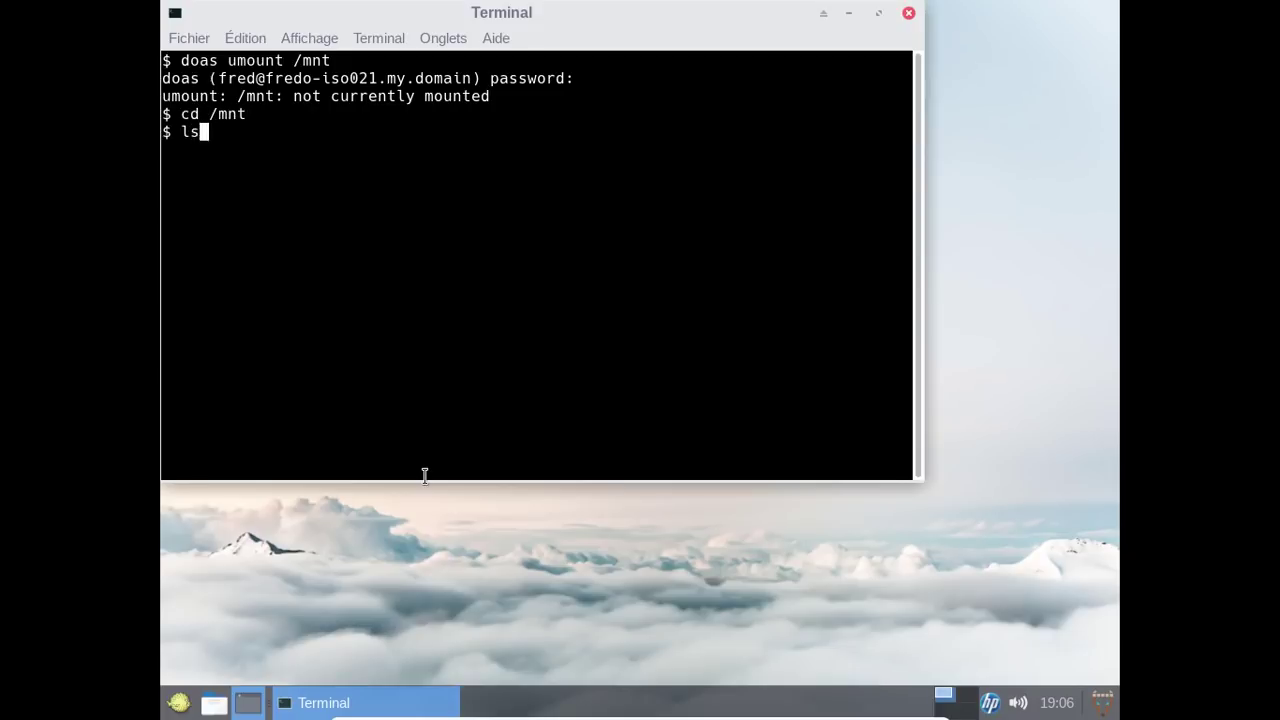
{"action": "key", "text": "Return"}
{"action": "type", "text": "cd sd0i/"}
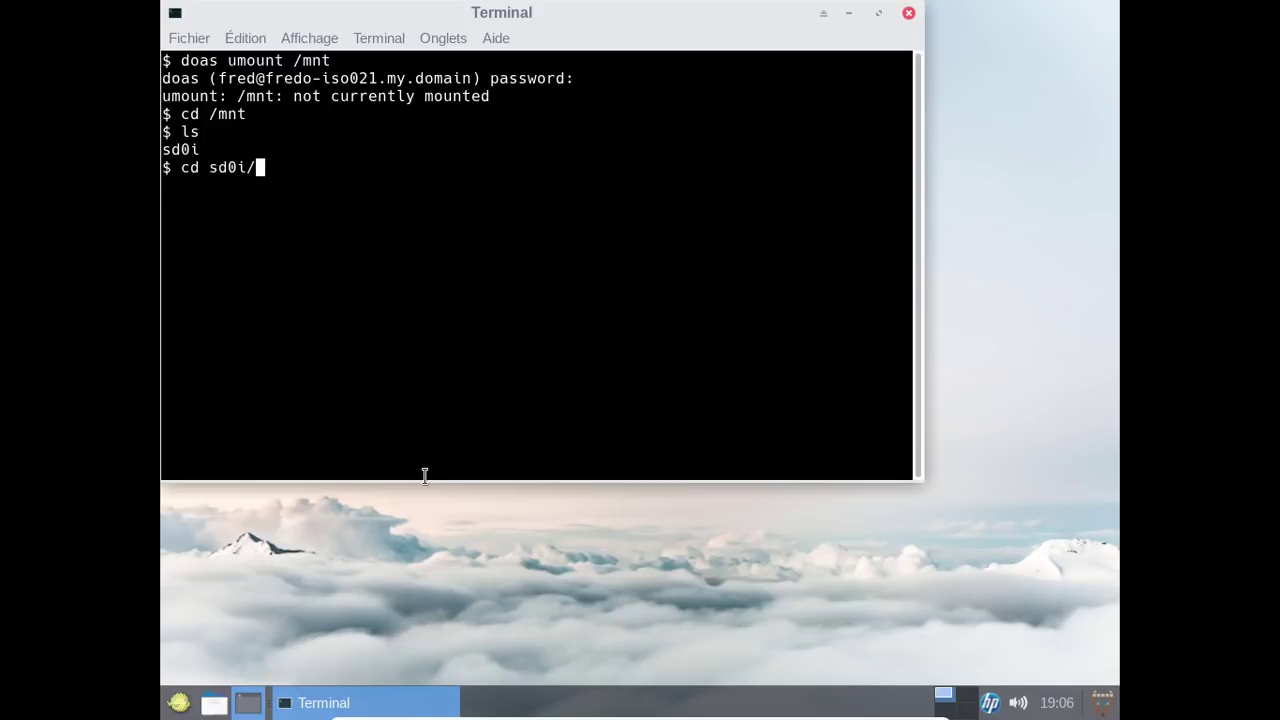
{"action": "key", "text": "Return"}
{"action": "type", "text": "ls"}
{"action": "key", "text": "Return"}
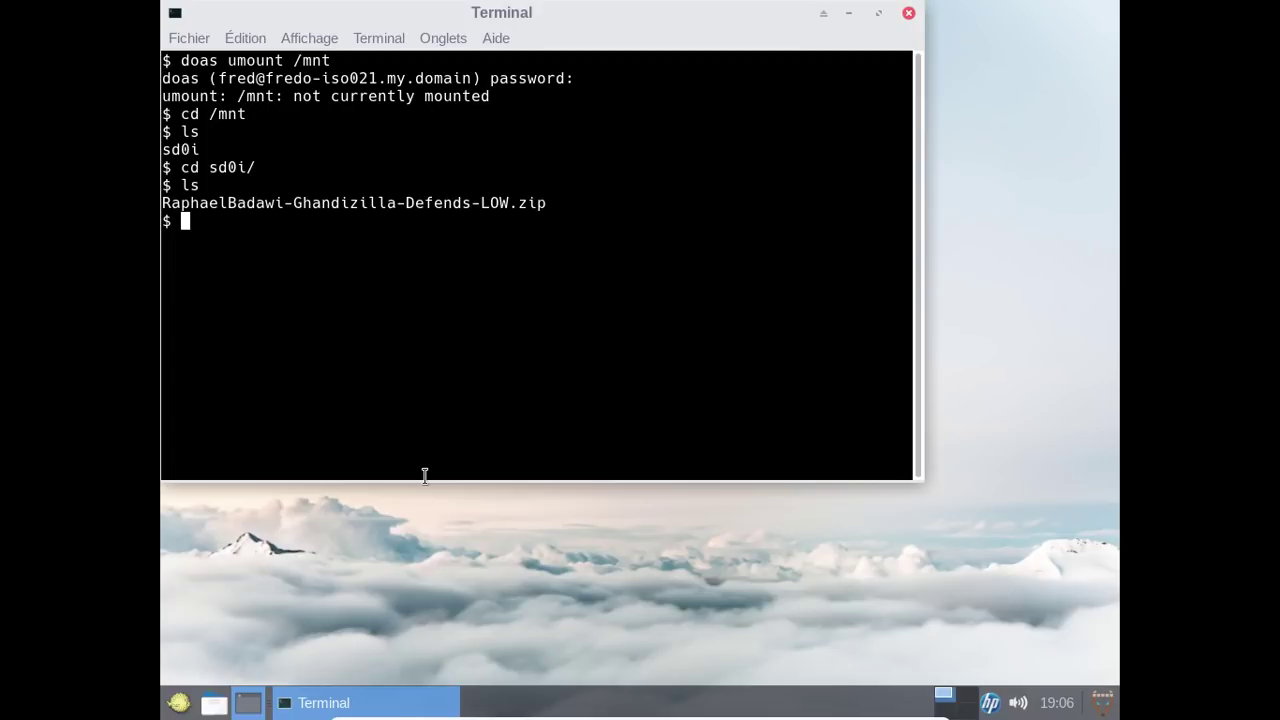
Go back up to /mnt with 'cd ..'
{"action": "key", "text": "Up"}
{"action": "key", "text": "Up"}
{"action": "key", "text": "BackSpace"}
{"action": "key", "text": "BackSpace"}
{"action": "key", "text": "BackSpace"}
{"action": "key", "text": "BackSpace"}
{"action": "key", "text": "BackSpace"}
{"action": "key", "text": "BackSpace"}
{"action": "type", "text": "µ"}
{"action": "key", "text": "BackSpace"}
{"action": "type", "text": ".."}
{"action": "key", "text": "Return"}
Run 'doas umount /mnt/sd01' with the doas password, then exit the terminal
{"action": "key", "text": "Up"}
{"action": "key", "text": "Up"}
{"action": "key", "text": "Up"}
{"action": "key", "text": "Up"}
{"action": "key", "text": "Up"}
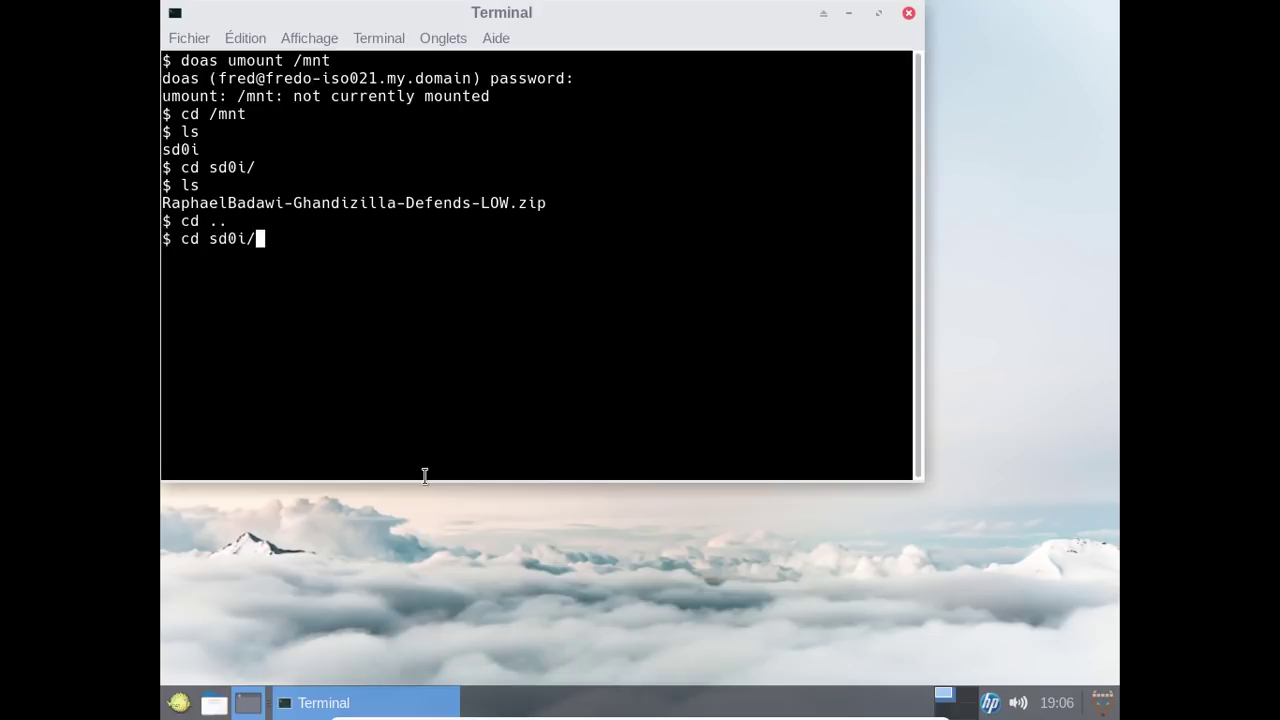
{"action": "key", "text": "Up"}
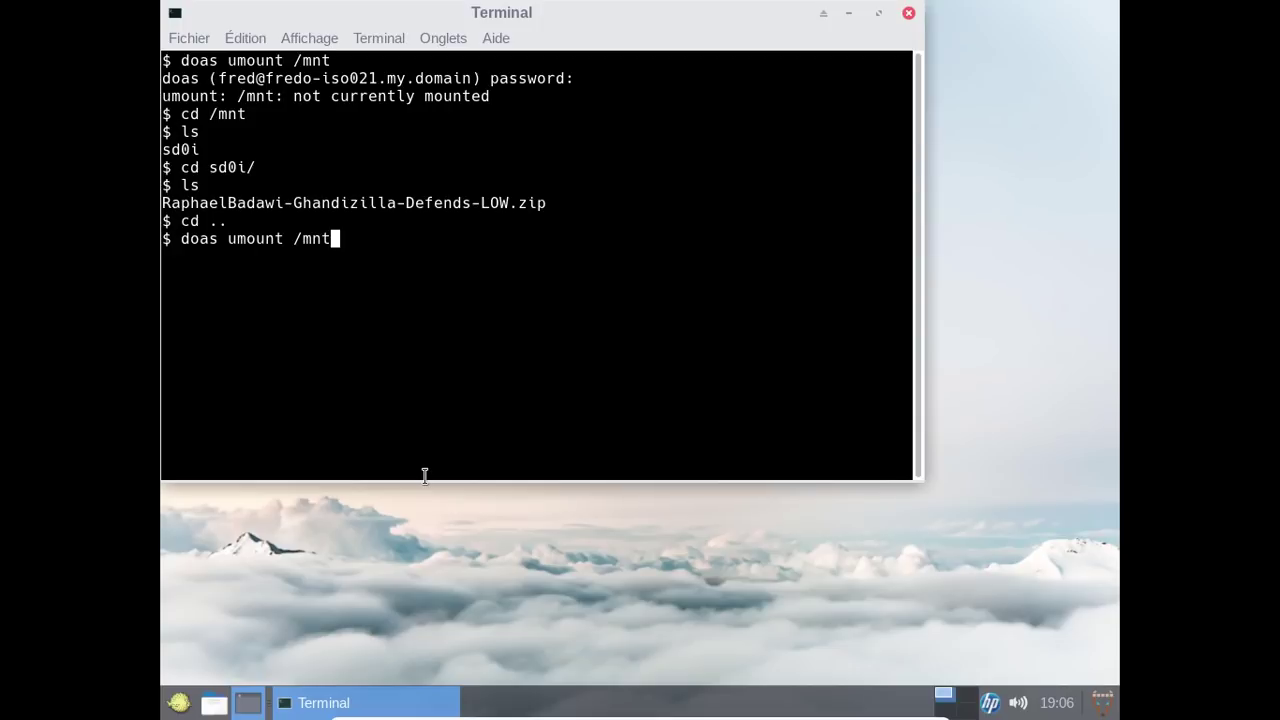
{"action": "key", "text": "BackSpace"}
{"action": "key", "text": "BackSpace"}
{"action": "key", "text": "BackSpace"}
{"action": "type", "text": "sd01"}
{"action": "key", "text": "Return"}
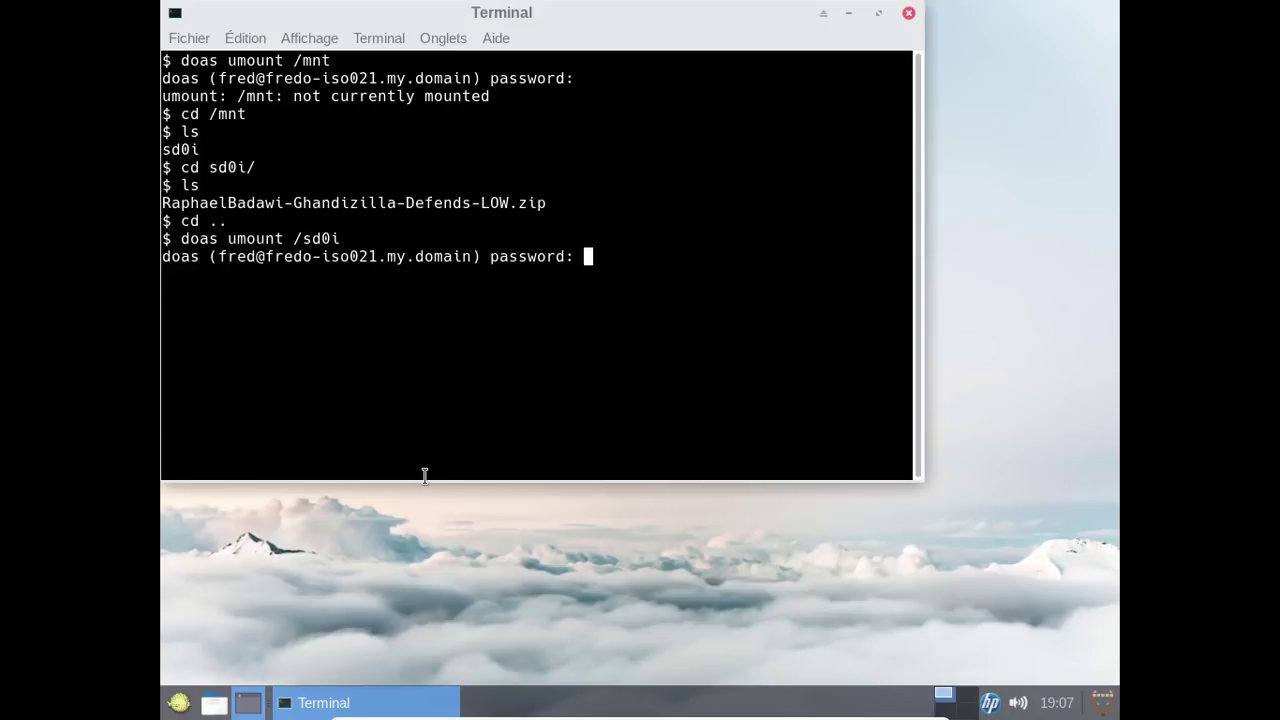
{"action": "key", "text": "Return"}
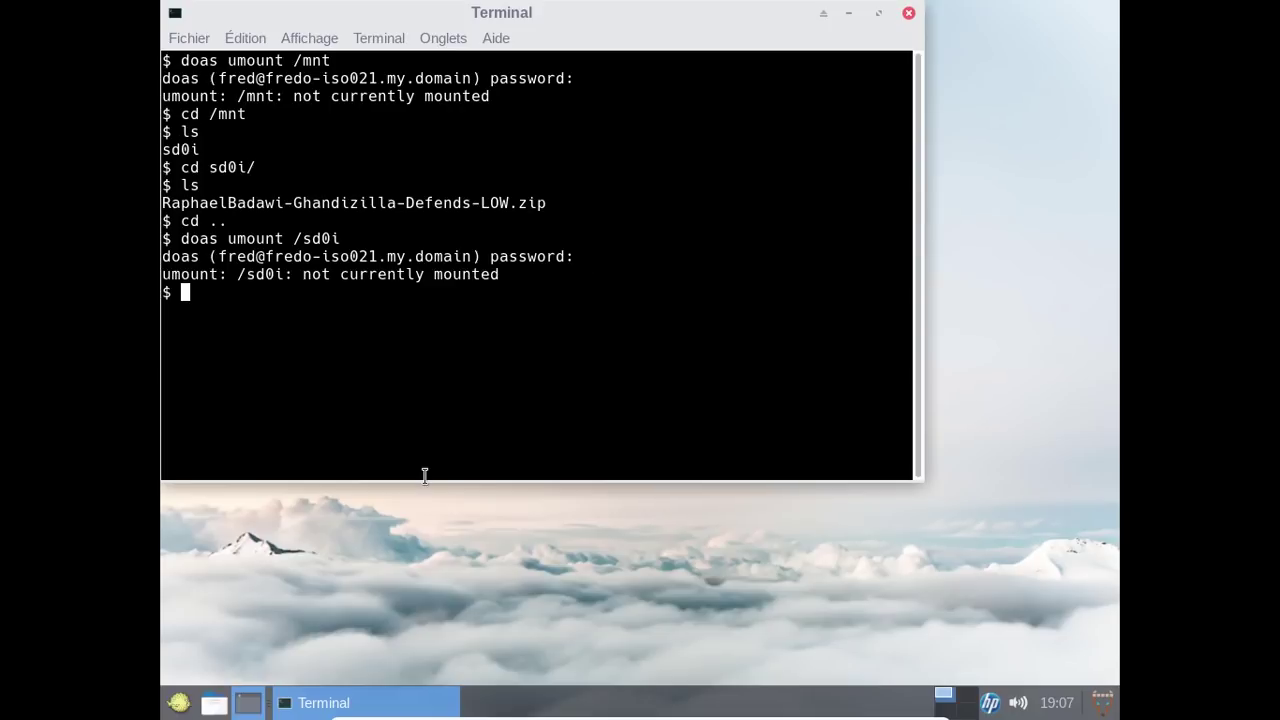
{"action": "type", "text": "exit"}
{"action": "key", "text": "Return"}
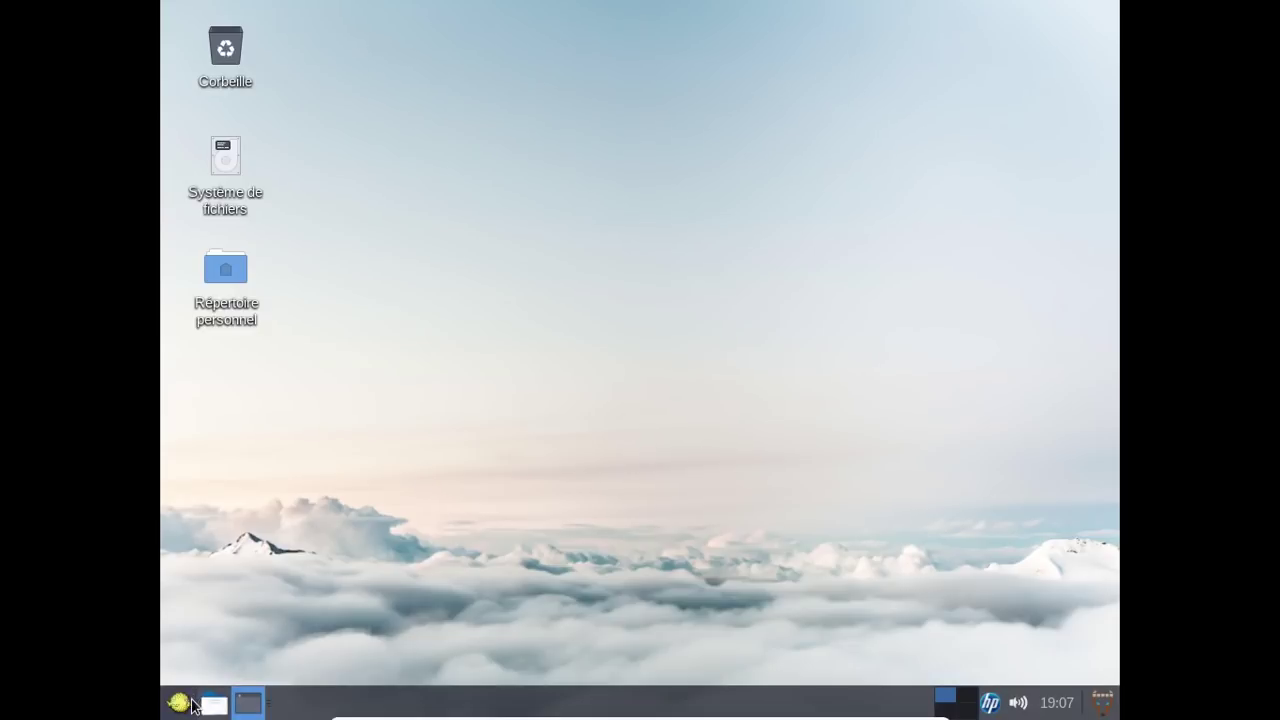
Choose Éteindre from the Whisker menu's log-out options to power off
{"action": "left_click", "coordinate": [178, 702]}
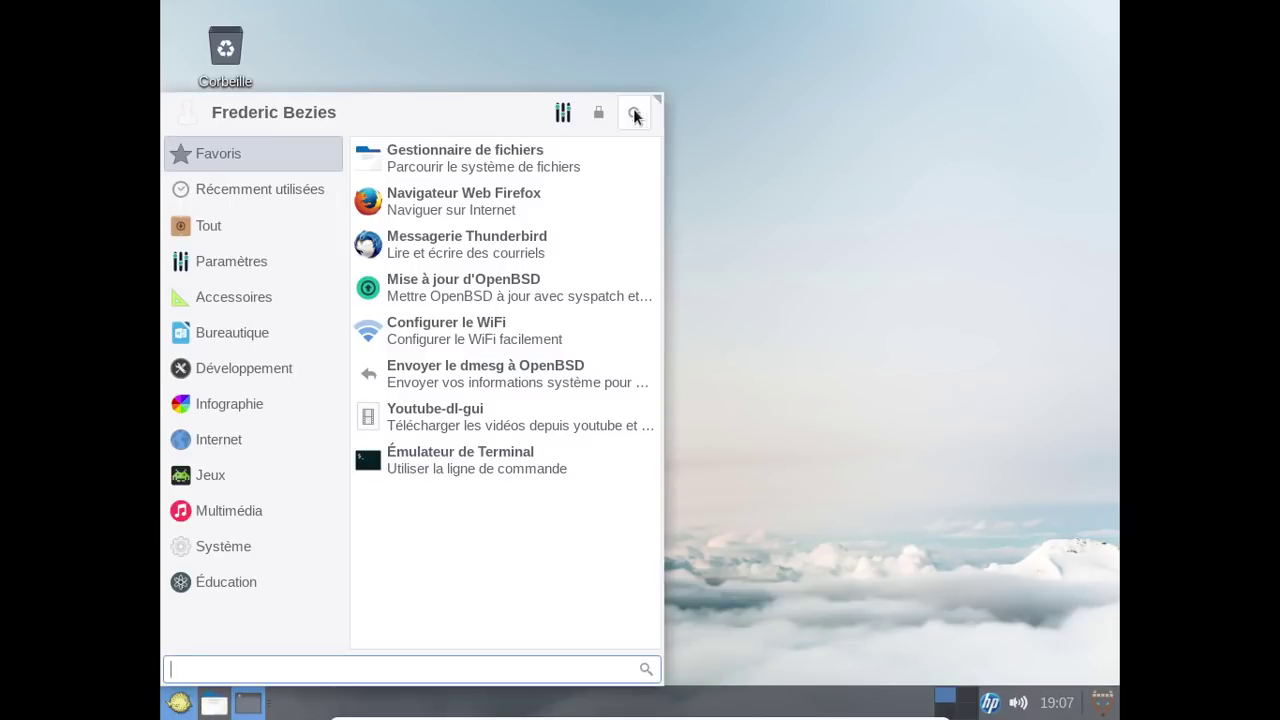
{"action": "left_click", "coordinate": [632, 115]}
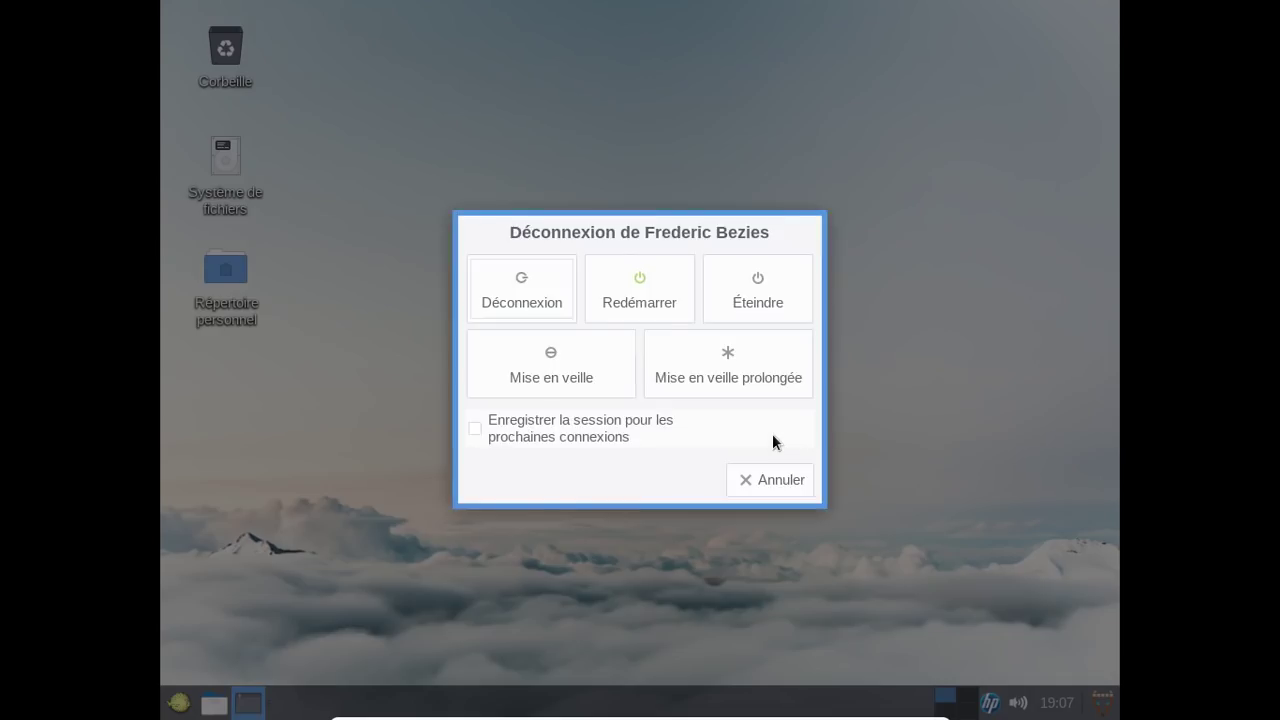
{"action": "left_click", "coordinate": [757, 310]}
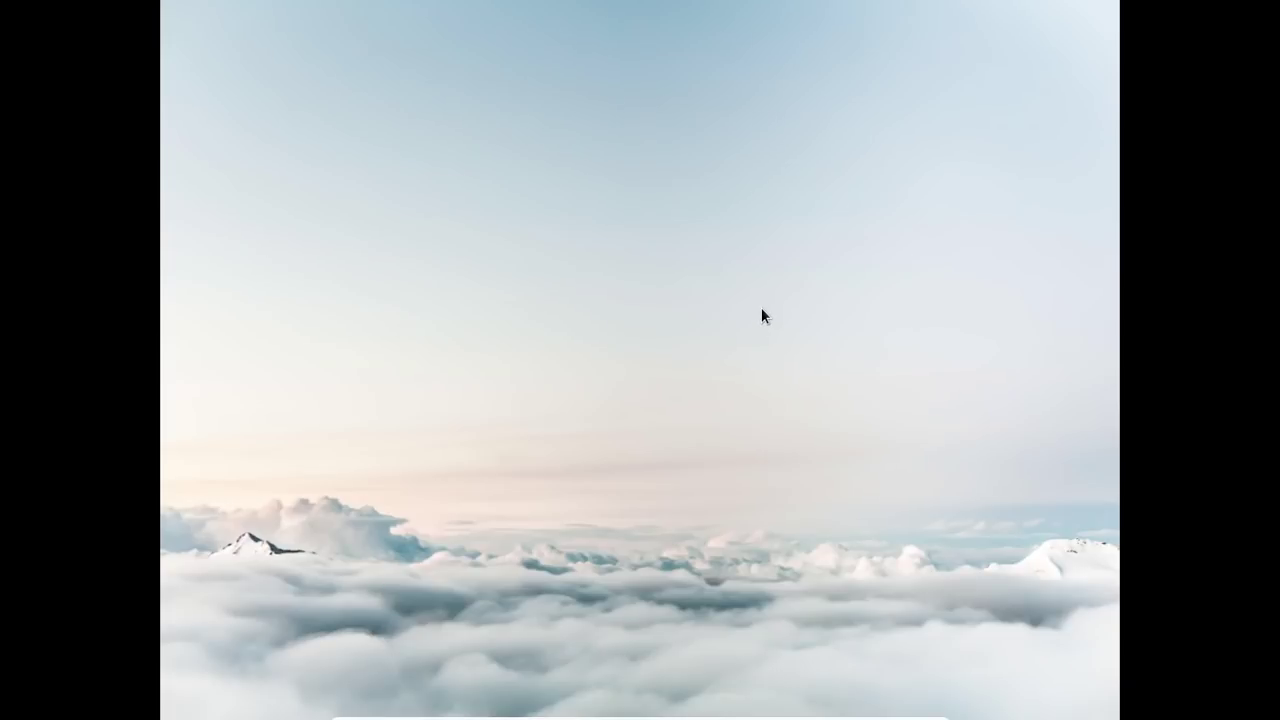